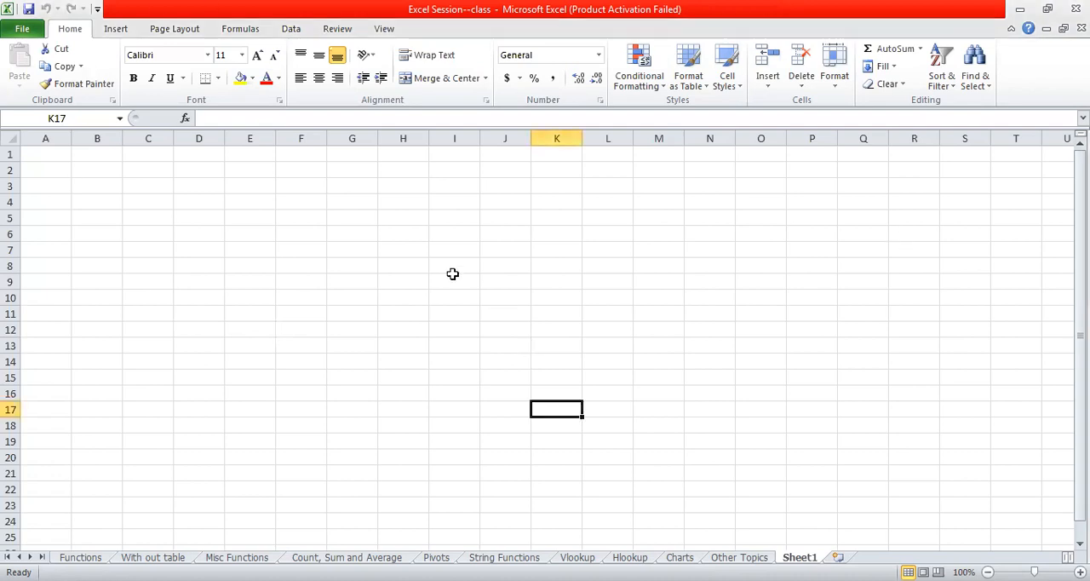
- Enter the text Cell in cell D3
{"action": "left_click", "coordinate": [279, 235]}
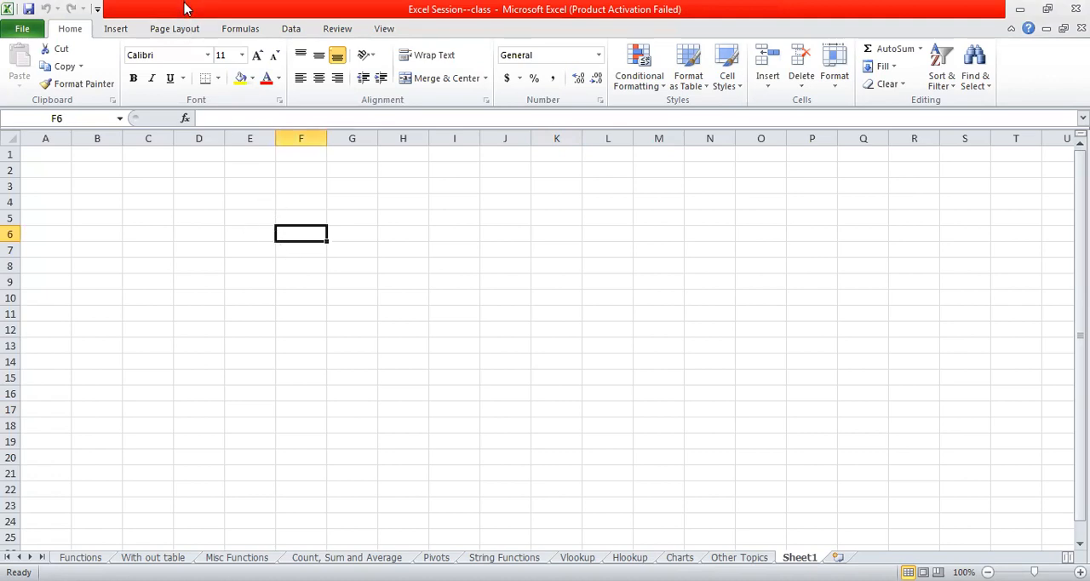
{"action": "left_click", "coordinate": [153, 180]}
{"action": "left_click", "coordinate": [207, 192]}
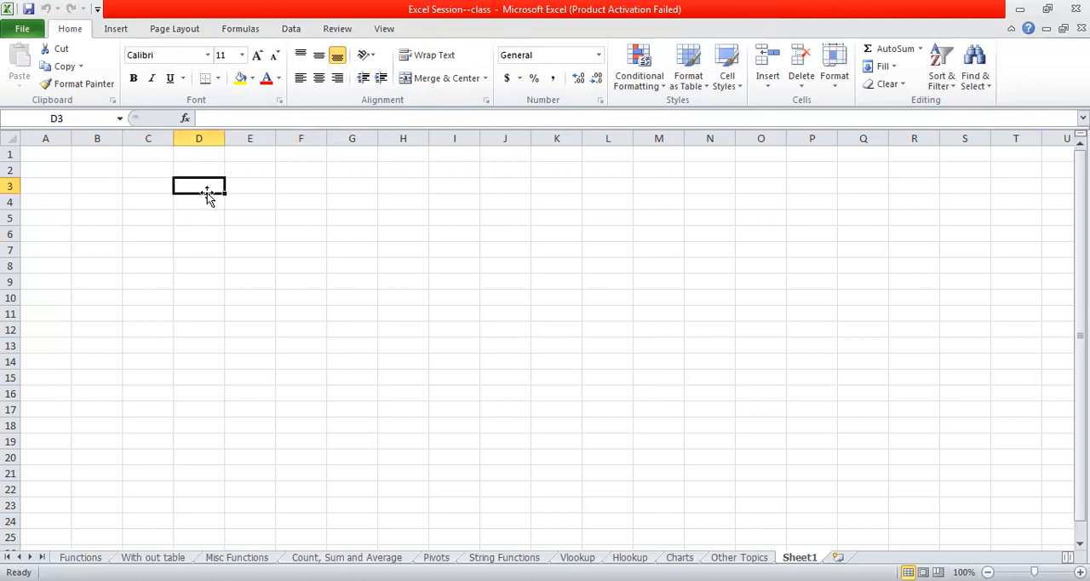
{"action": "type", "text": "Cell"}
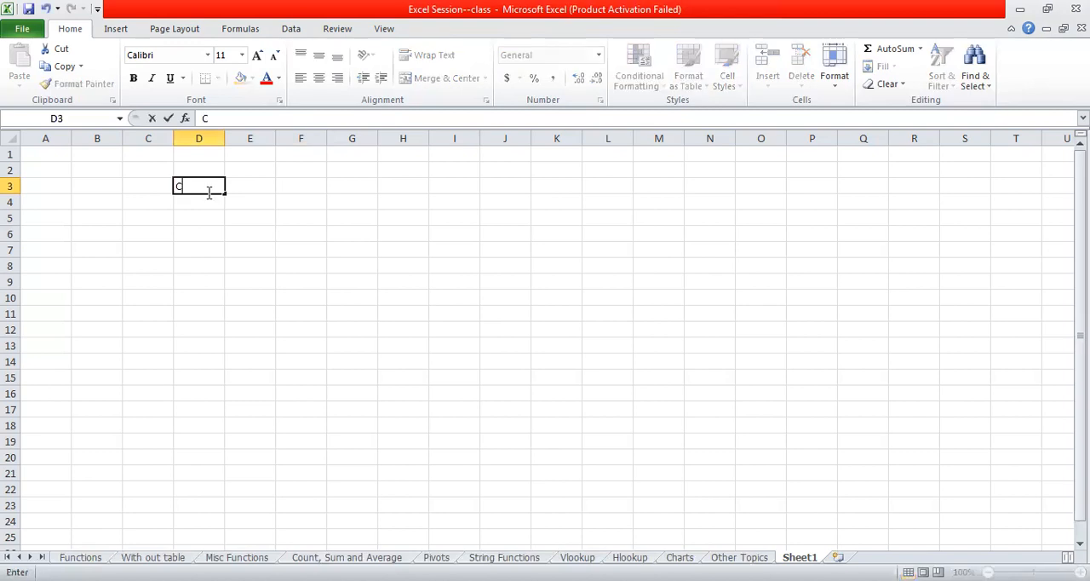
{"action": "left_click", "coordinate": [307, 233]}
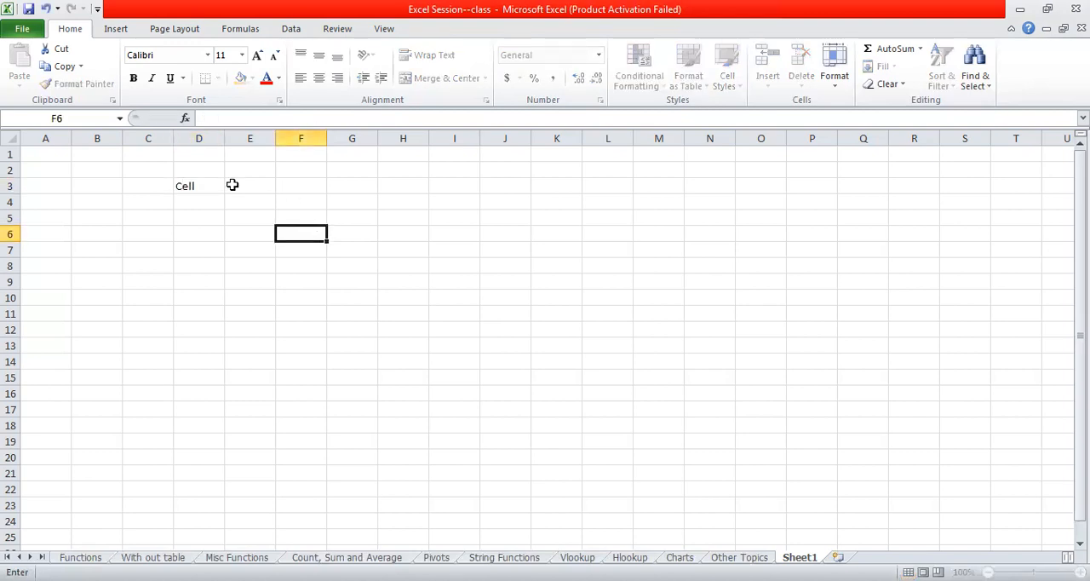
{"action": "left_click", "coordinate": [202, 188]}
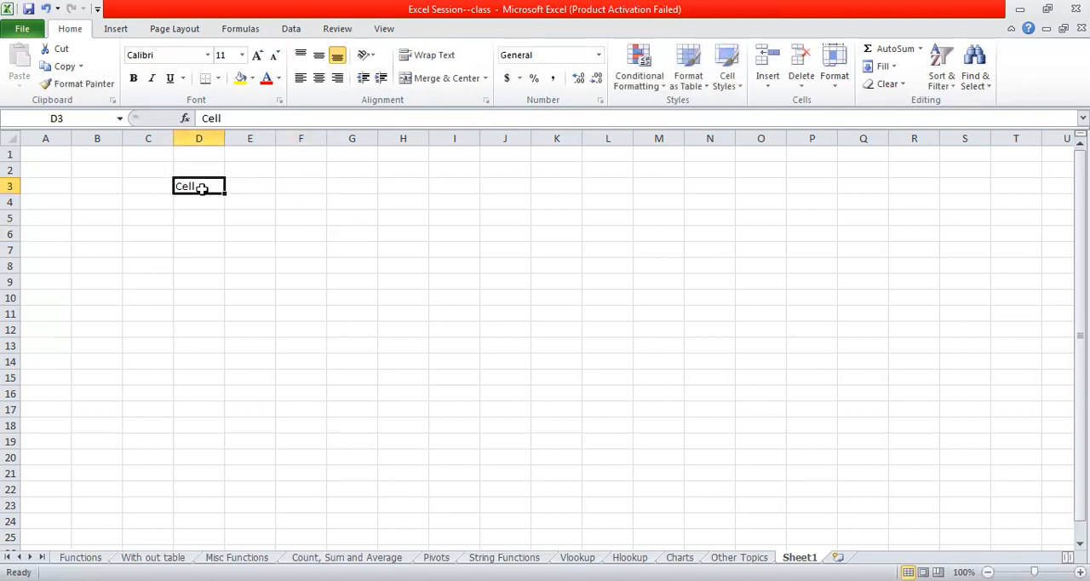
- Highlight the whole of column D and the whole of row 4 to view a column and a row
{"action": "left_click", "coordinate": [203, 139]}
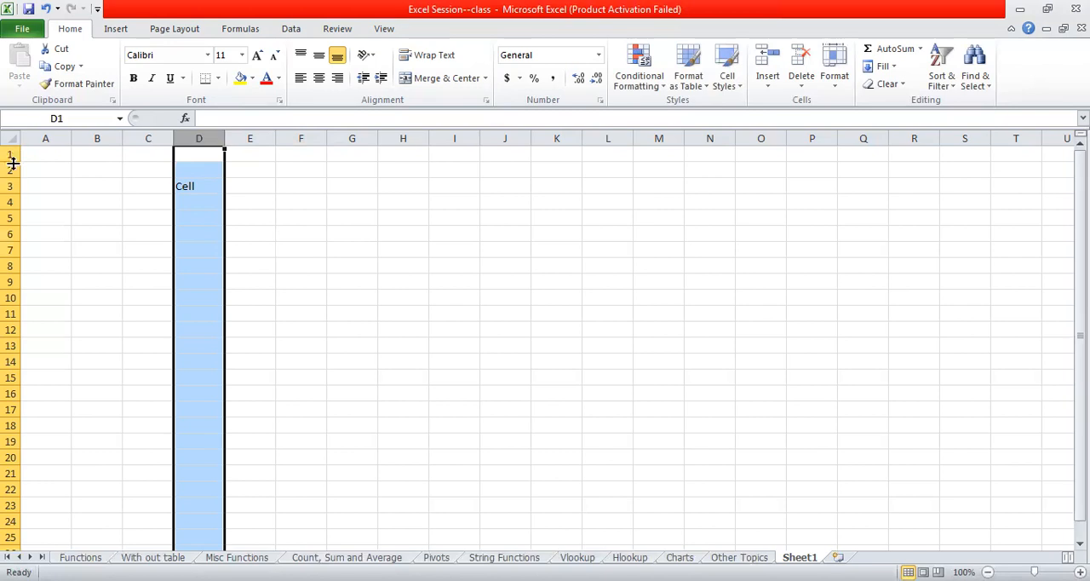
{"action": "left_click_drag", "start_coordinate": [10, 201], "coordinate": [10, 218]}
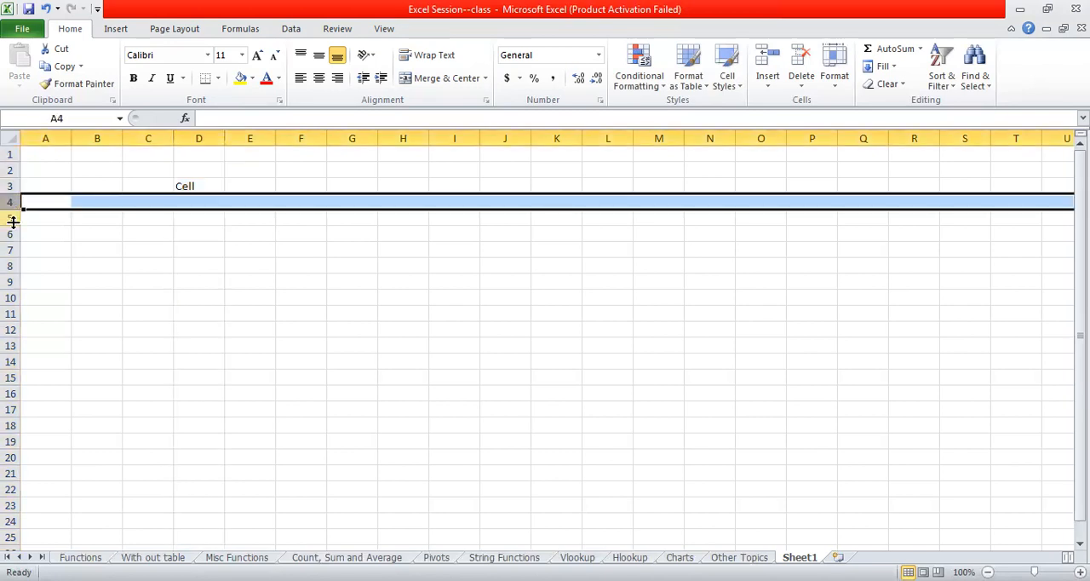
- Replace the text in cell D3 with its own cell reference, D3
{"action": "left_click", "coordinate": [189, 185]}
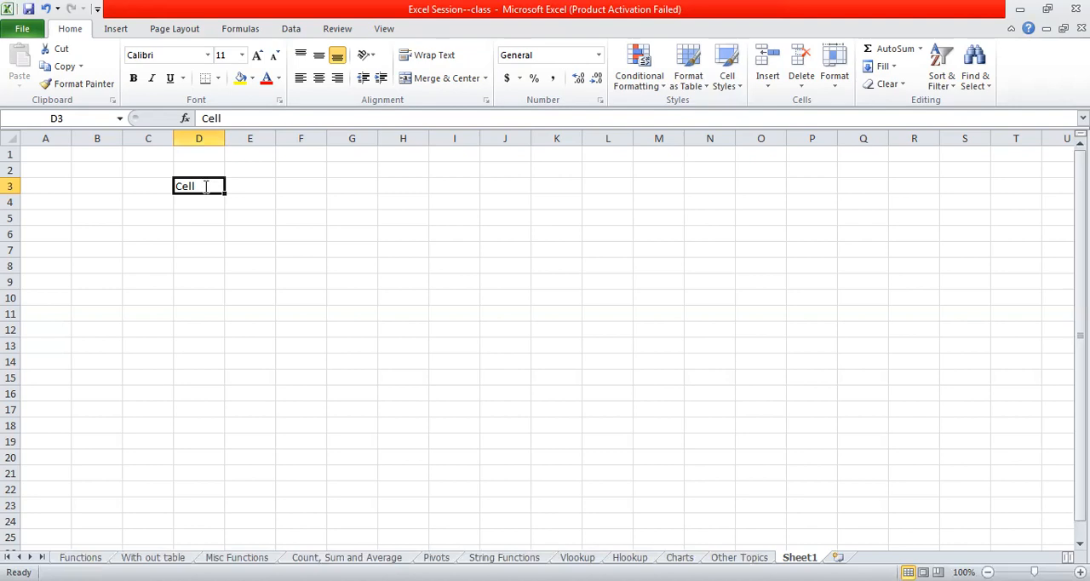
{"action": "key", "text": "BackSpace"}
{"action": "type", "text": "D#"}
{"action": "key", "text": "BackSpace"}
{"action": "type", "text": "3"}
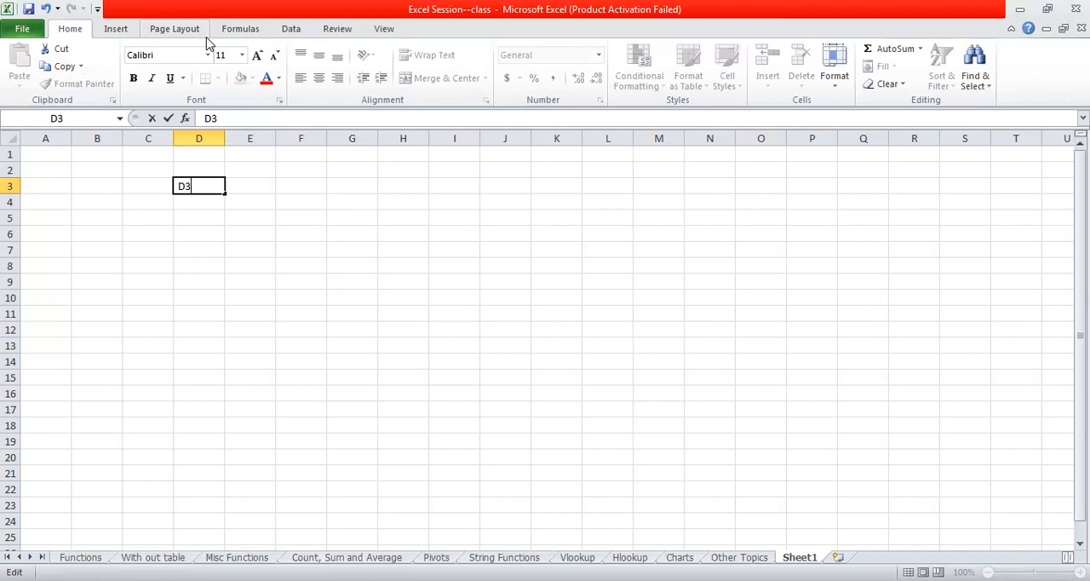
- View the details of the Analysis ToolPak - VBA add-in in the Excel options, making no changes
{"action": "left_click", "coordinate": [22, 31]}
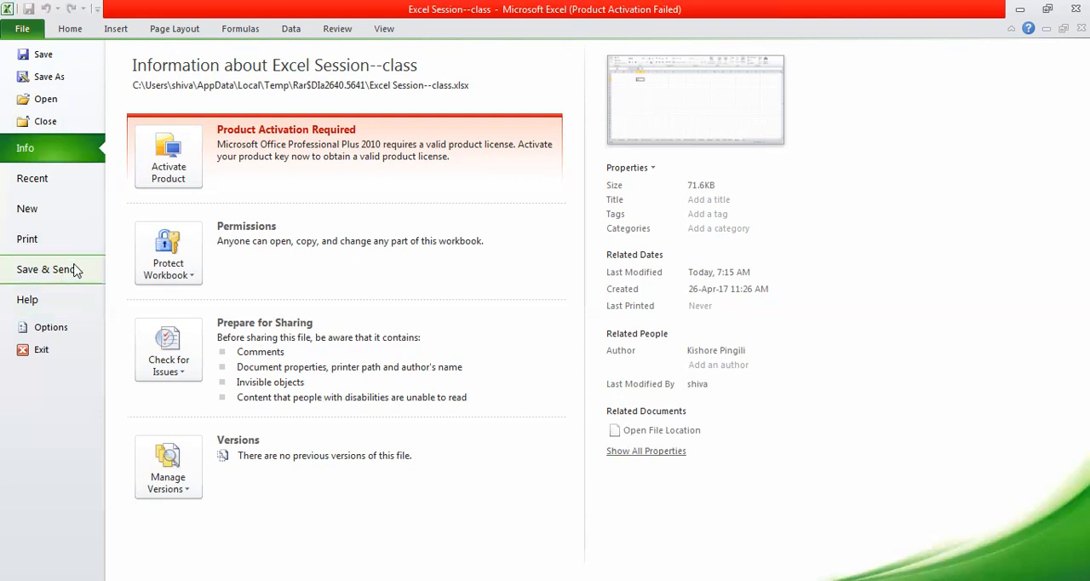
{"action": "left_click", "coordinate": [70, 334]}
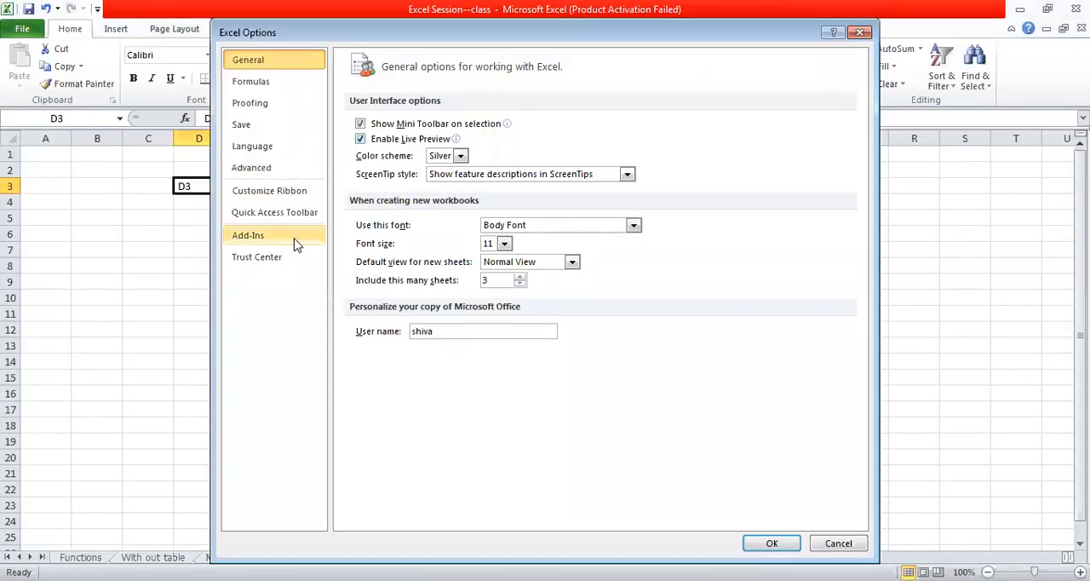
{"action": "left_click", "coordinate": [291, 244]}
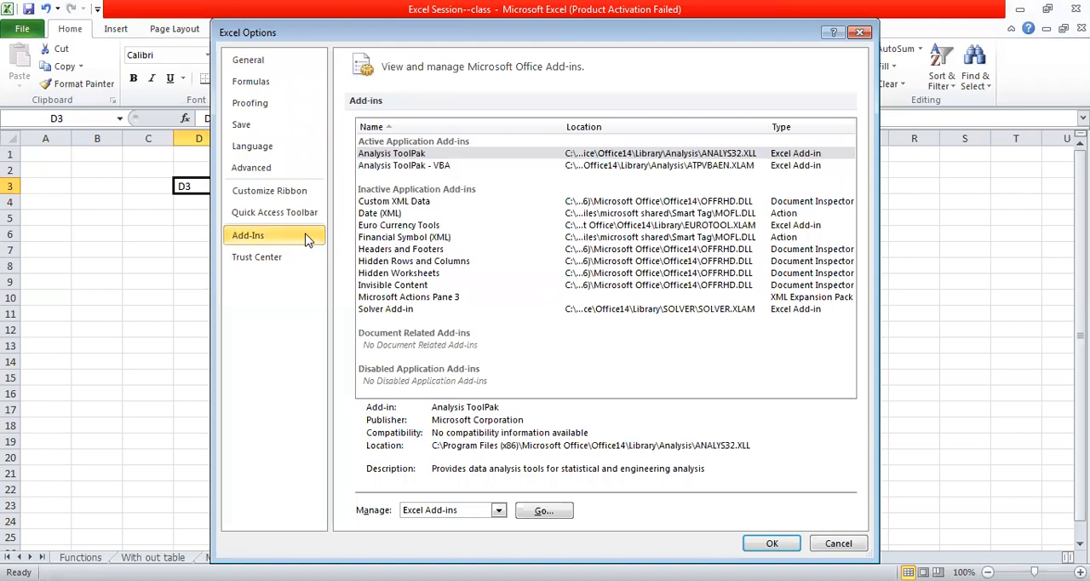
{"action": "left_click", "coordinate": [423, 167]}
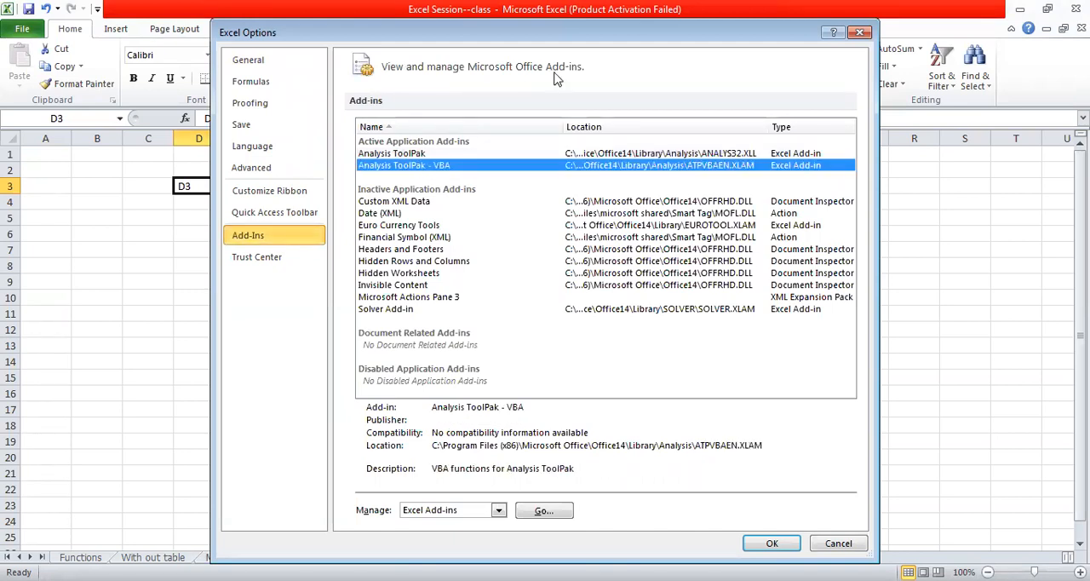
{"action": "left_click", "coordinate": [860, 38]}
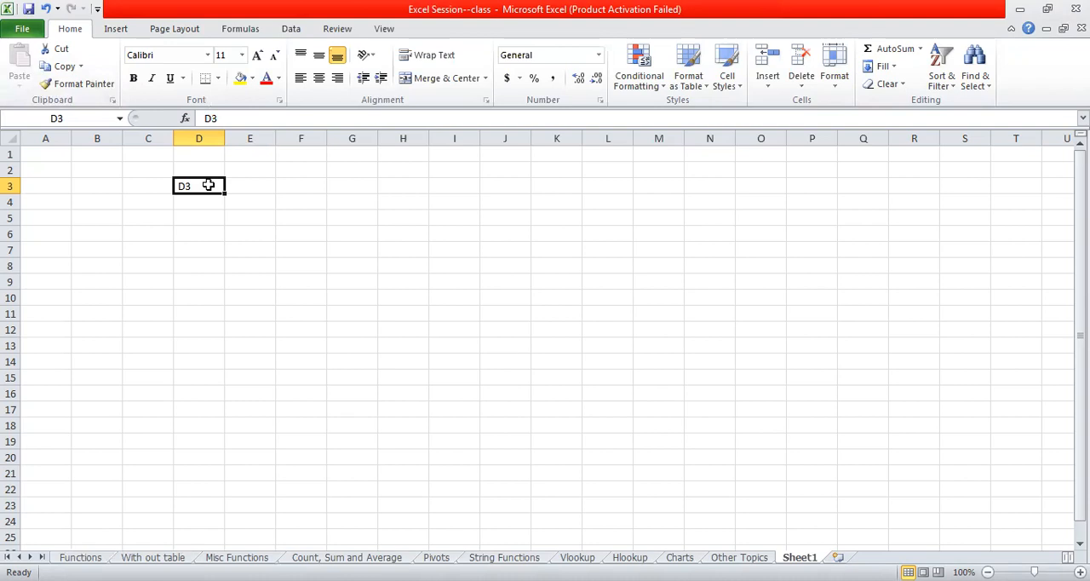
- Enter the text CONT+X in cell E3
{"action": "left_click", "coordinate": [242, 188]}
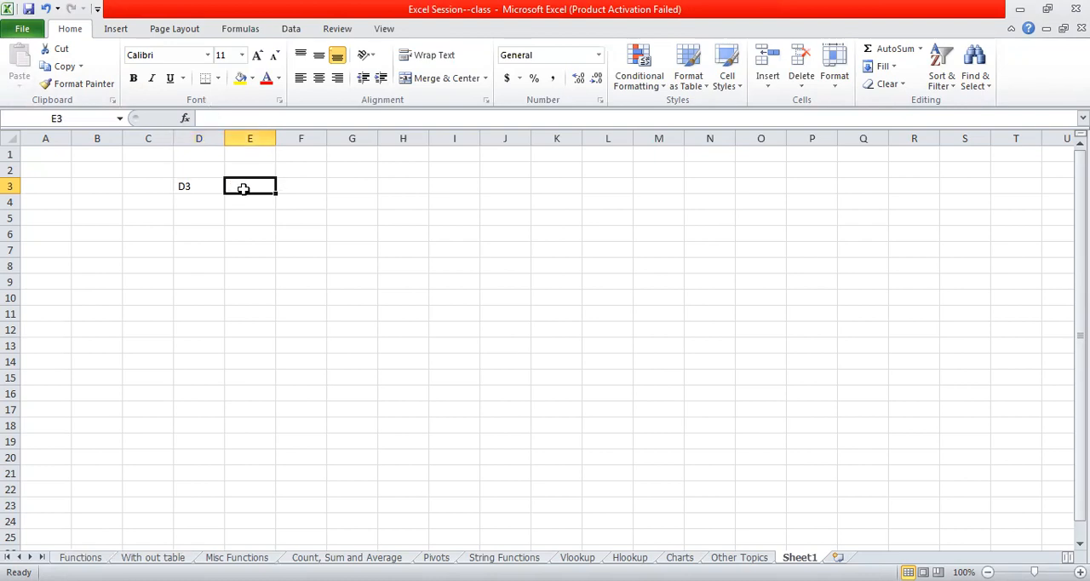
{"action": "type", "text": "CON"}
{"action": "key", "text": "BackSpace"}
{"action": "type", "text": "NT+X"}
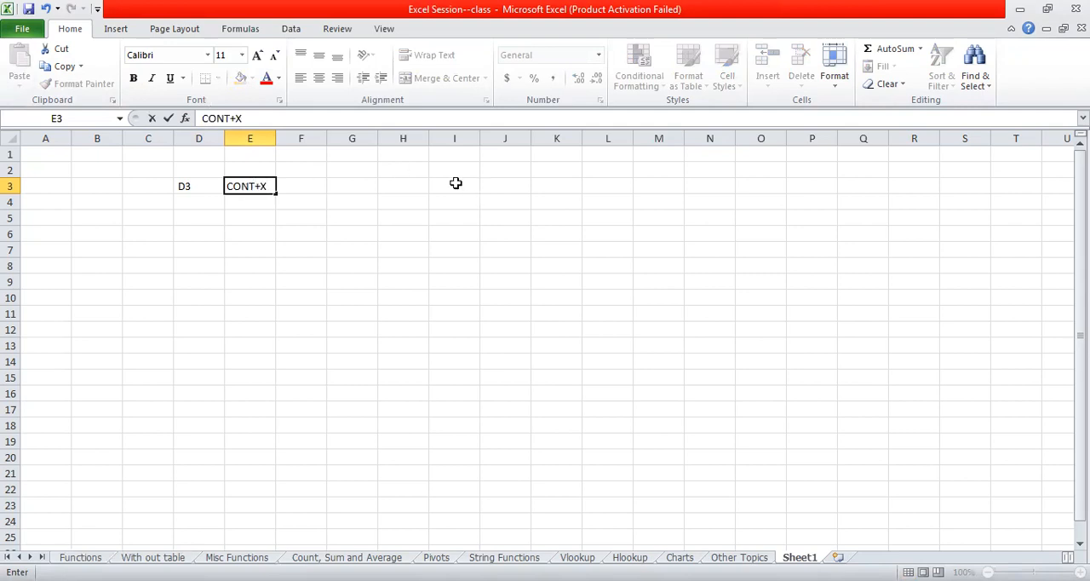
{"action": "left_click", "coordinate": [331, 197]}
{"action": "left_click_drag", "start_coordinate": [259, 188], "coordinate": [304, 185]}
{"action": "left_click", "coordinate": [304, 185]}
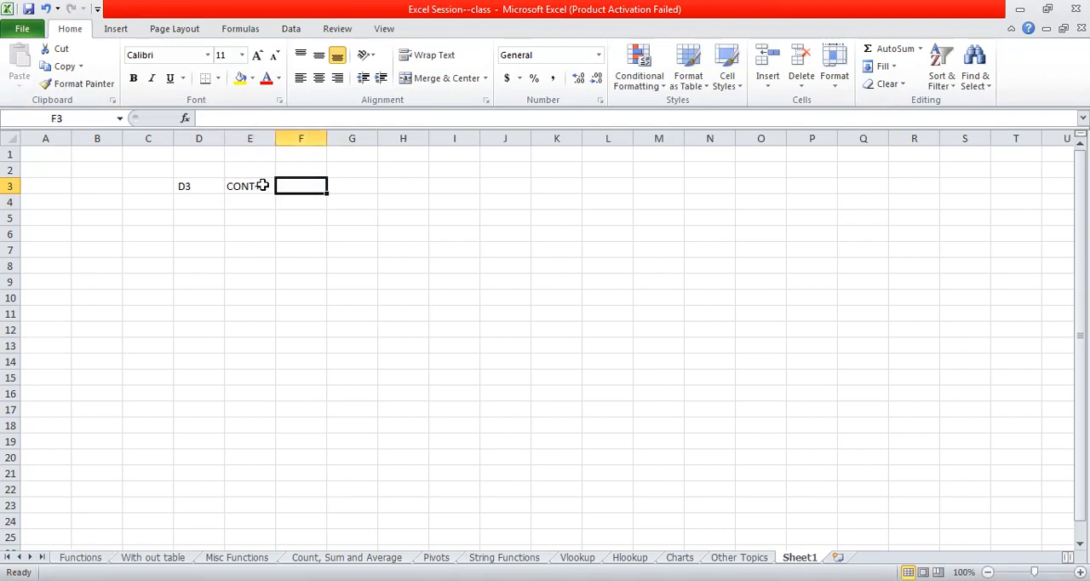
- Cut the CONT+X entry from cell E3 and paste it into cell H6
{"action": "left_click", "coordinate": [263, 185]}
{"action": "key", "text": "ctrl+x"}
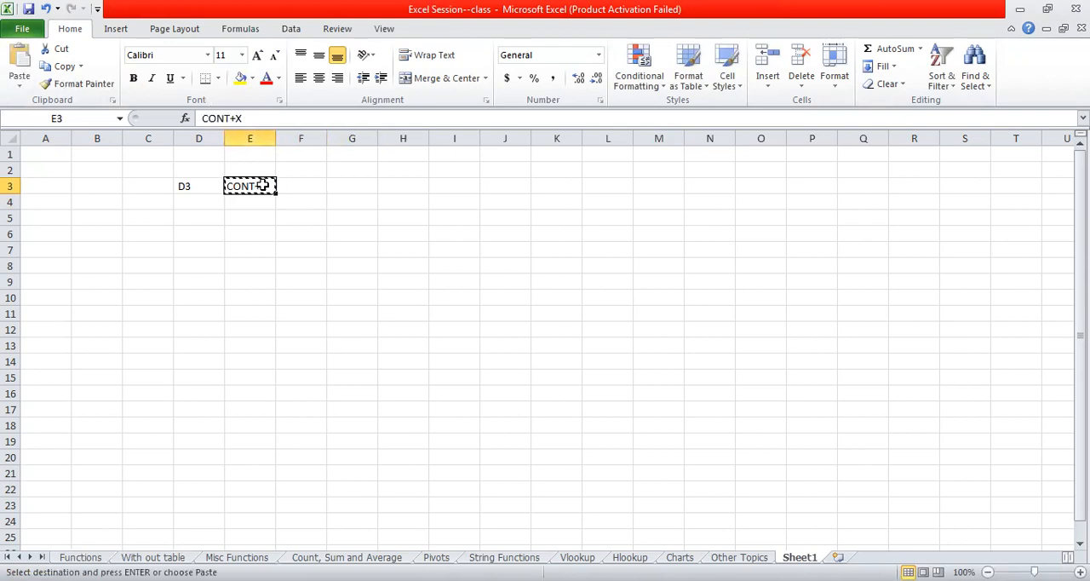
{"action": "left_click", "coordinate": [411, 236]}
{"action": "key", "text": "ctrl+v"}
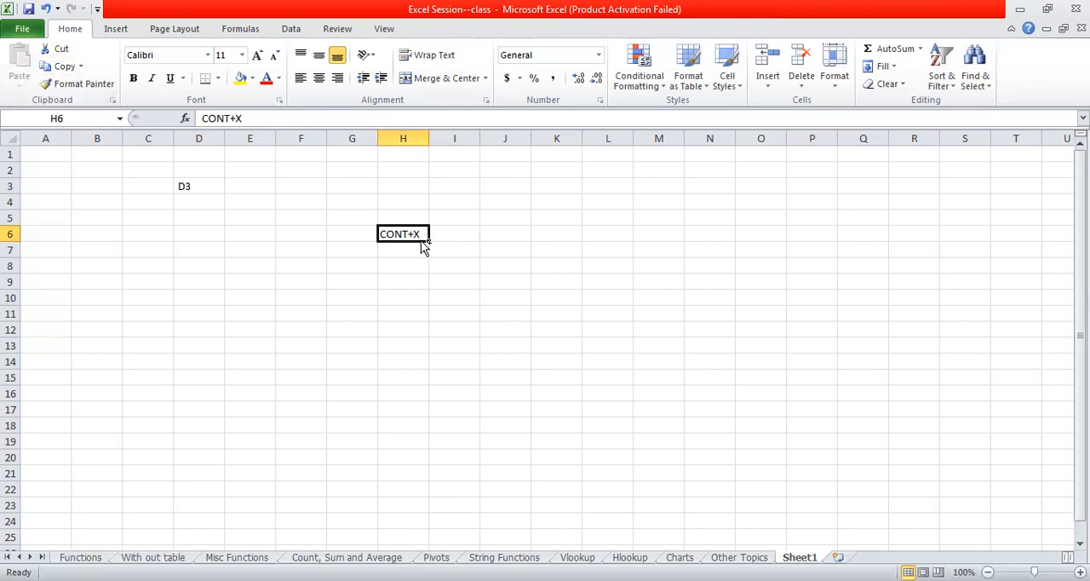
- Copy the CONT+X entry from cell H6 into cell F5 and end the copy mode
{"action": "key", "text": "ctrl+x"}
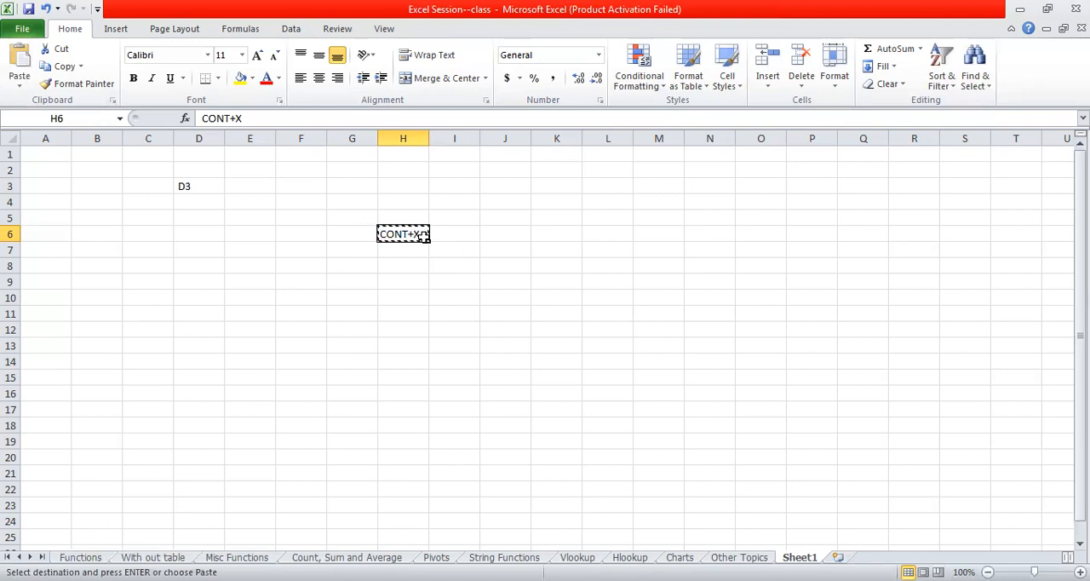
{"action": "left_click", "coordinate": [288, 221]}
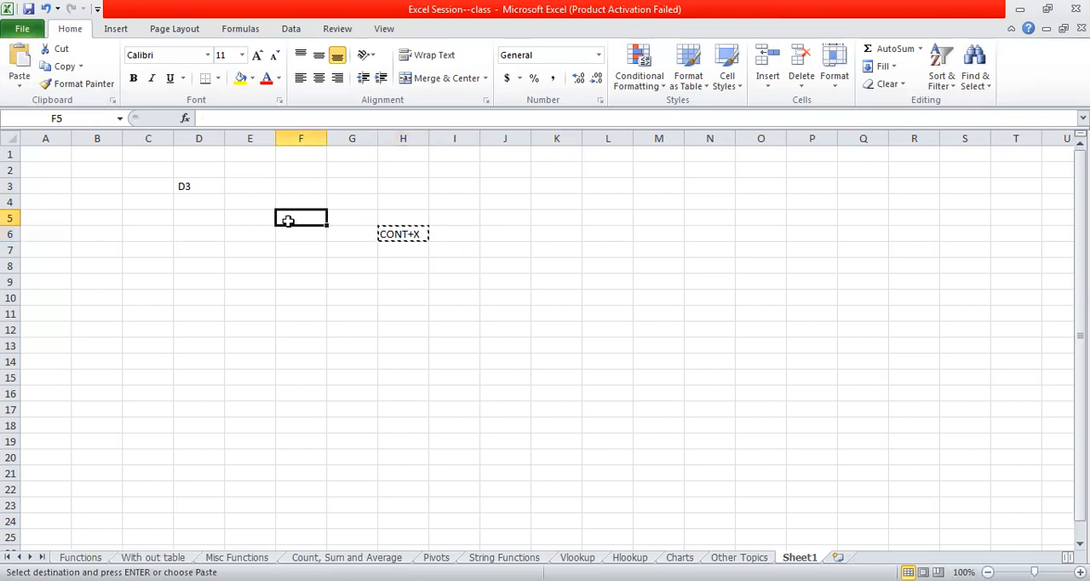
{"action": "key", "text": "ctrl+v"}
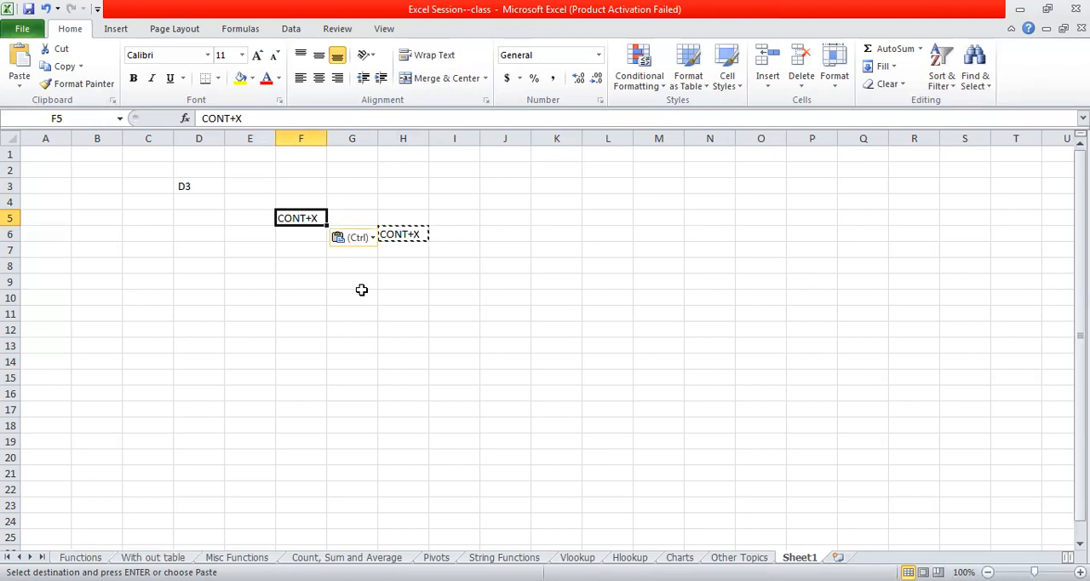
{"action": "left_click", "coordinate": [444, 280]}
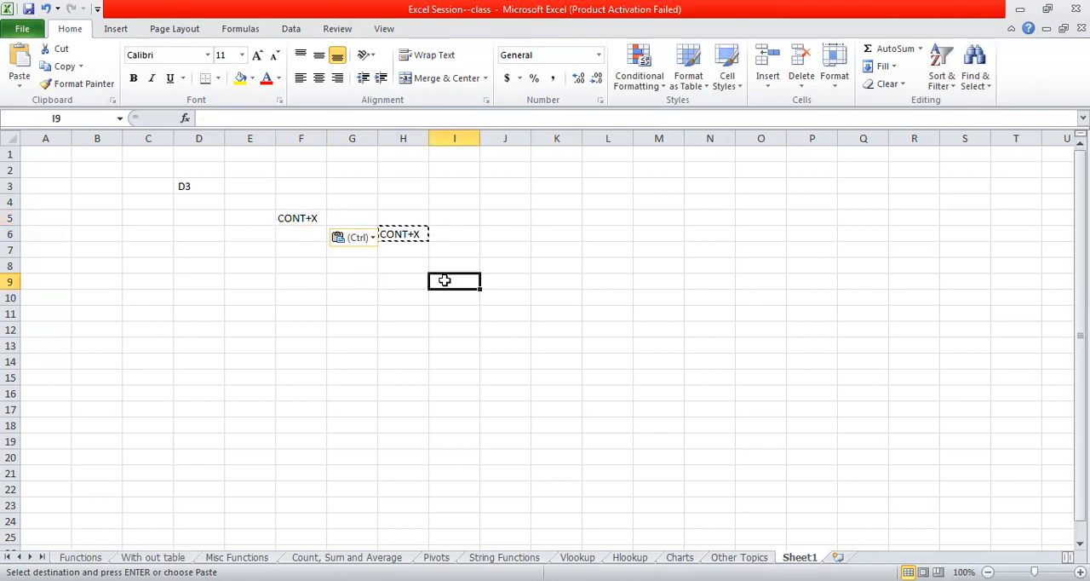
{"action": "double_click", "coordinate": [444, 280]}
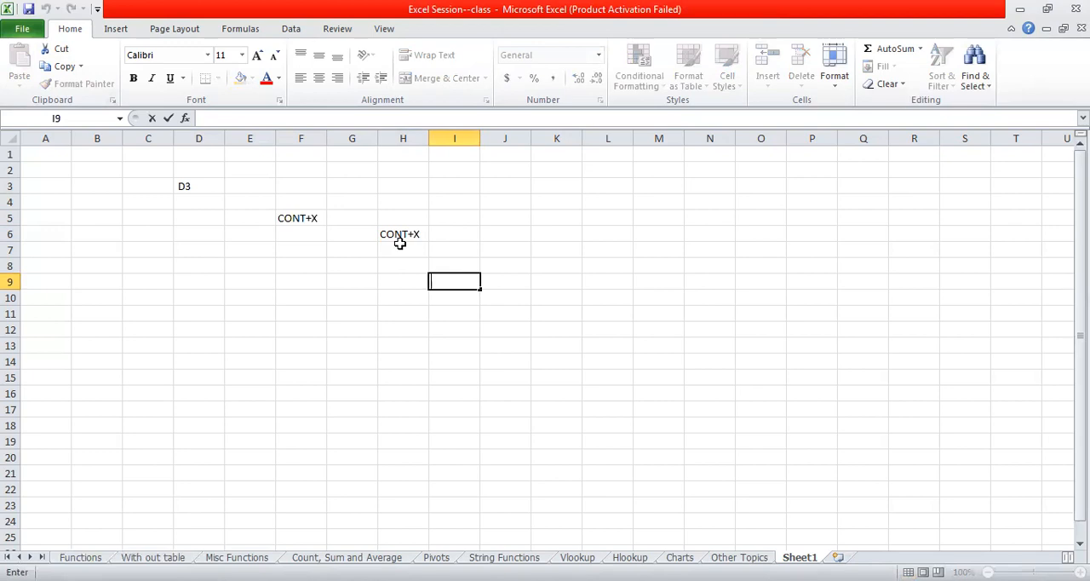
{"action": "left_click", "coordinate": [403, 235]}
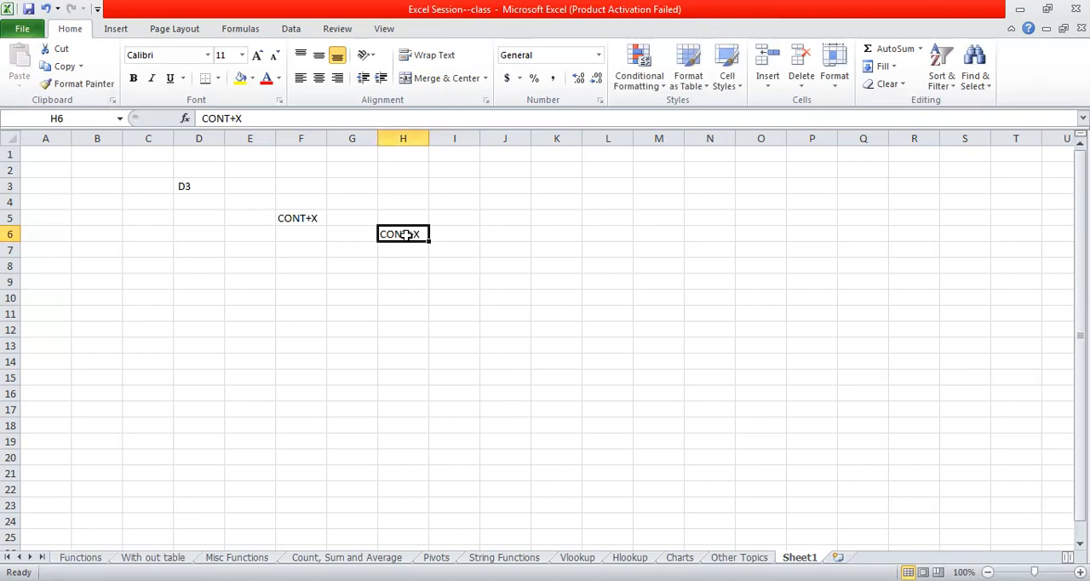
- View the list of fonts available for cell F5, keeping its current font
{"action": "left_click", "coordinate": [300, 218]}
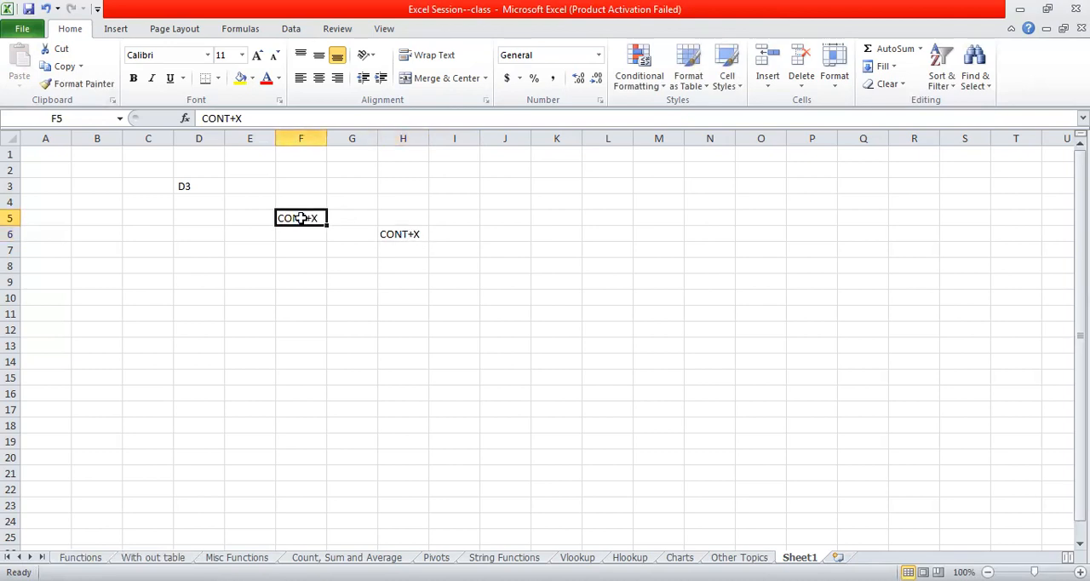
{"action": "left_click", "coordinate": [206, 56]}
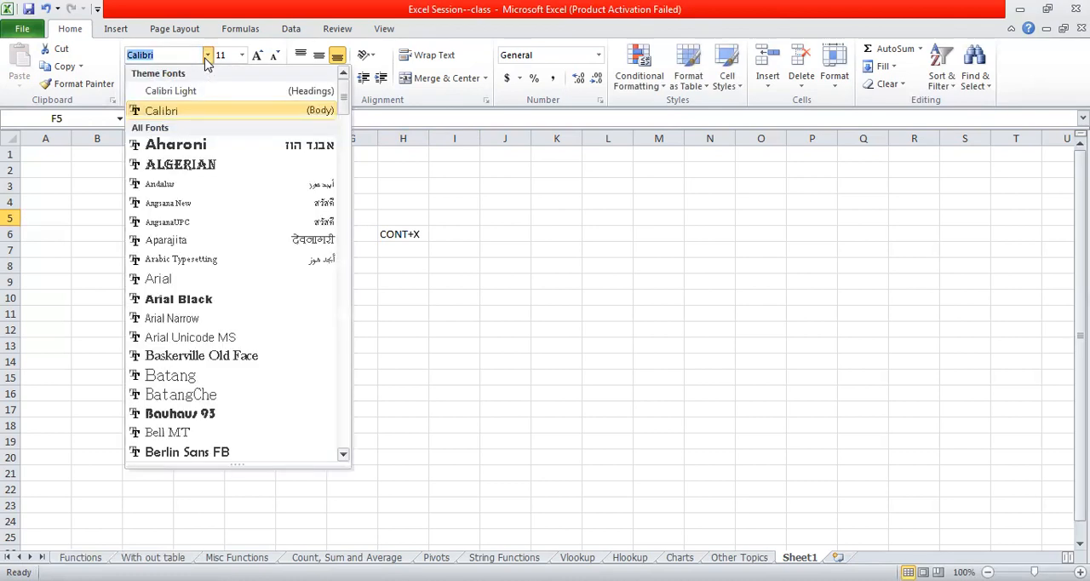
{"action": "left_click", "coordinate": [56, 225]}
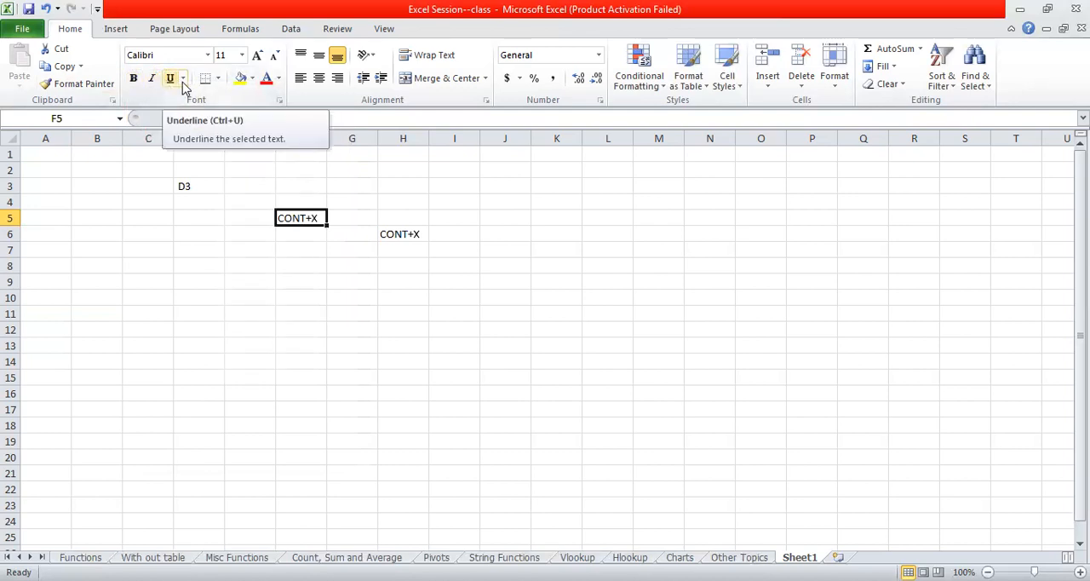
- Fill cell F5 with yellow and set its font colour to red
{"action": "left_click", "coordinate": [253, 79]}
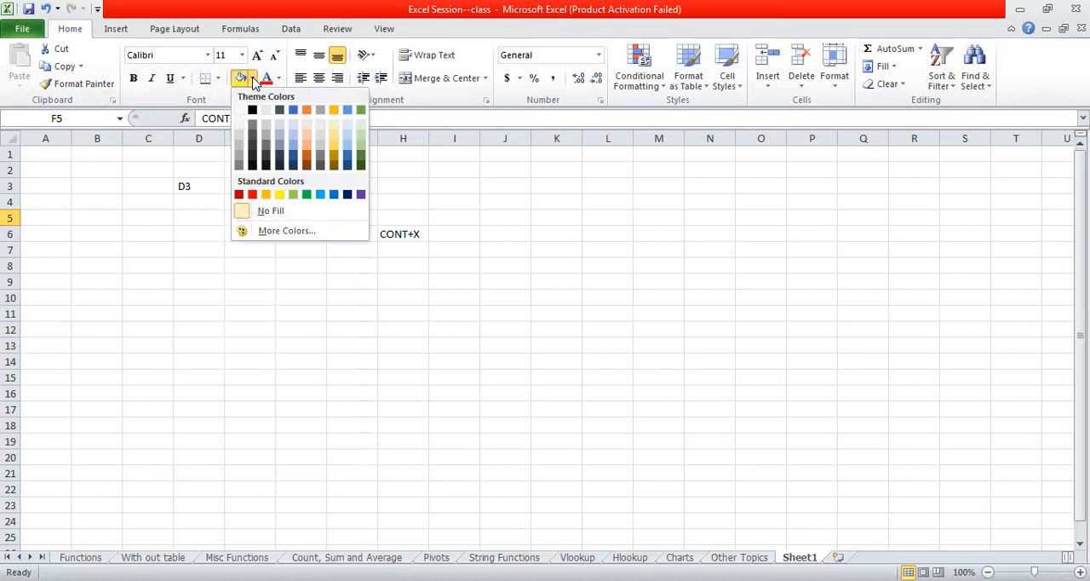
{"action": "left_click", "coordinate": [387, 239]}
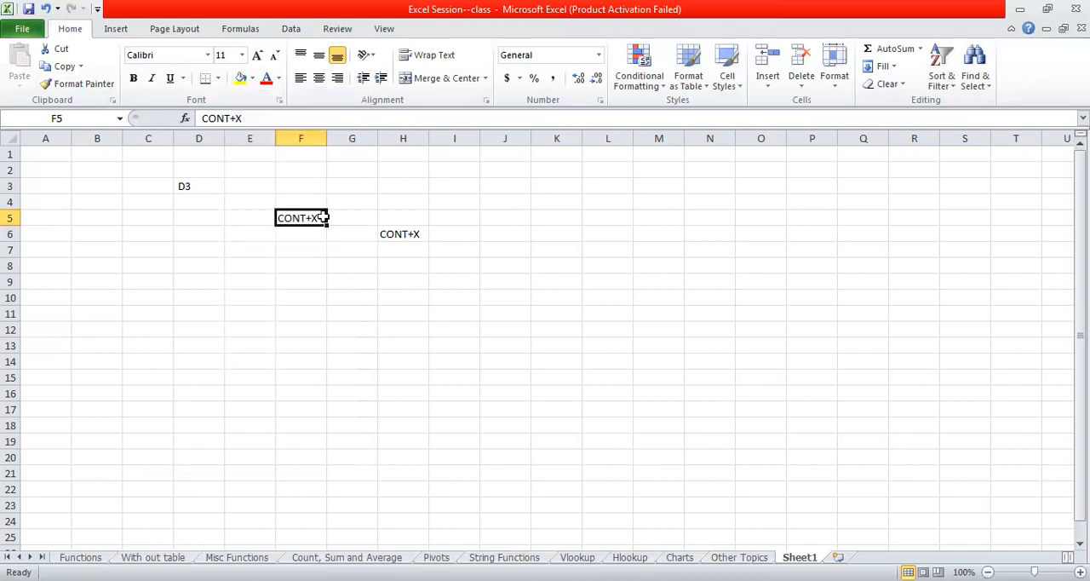
{"action": "left_click", "coordinate": [251, 78]}
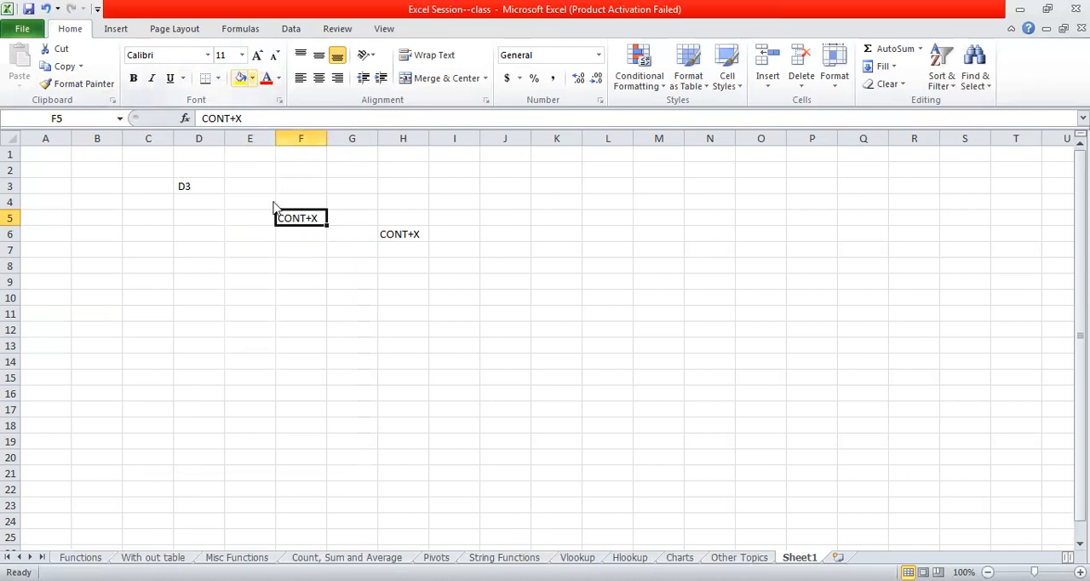
{"action": "left_click", "coordinate": [278, 195]}
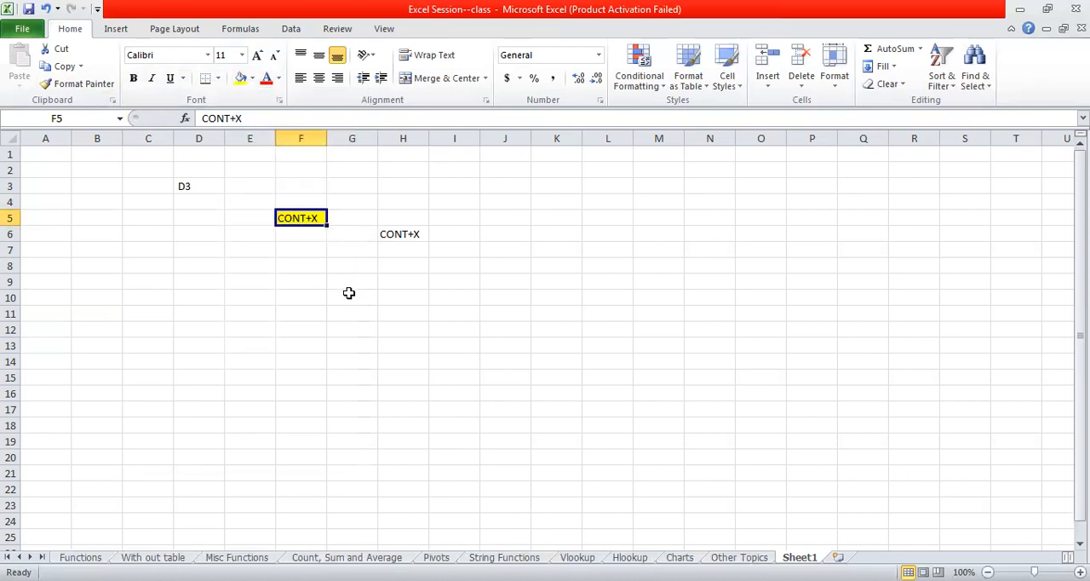
{"action": "left_click", "coordinate": [265, 78]}
{"action": "left_click", "coordinate": [308, 253]}
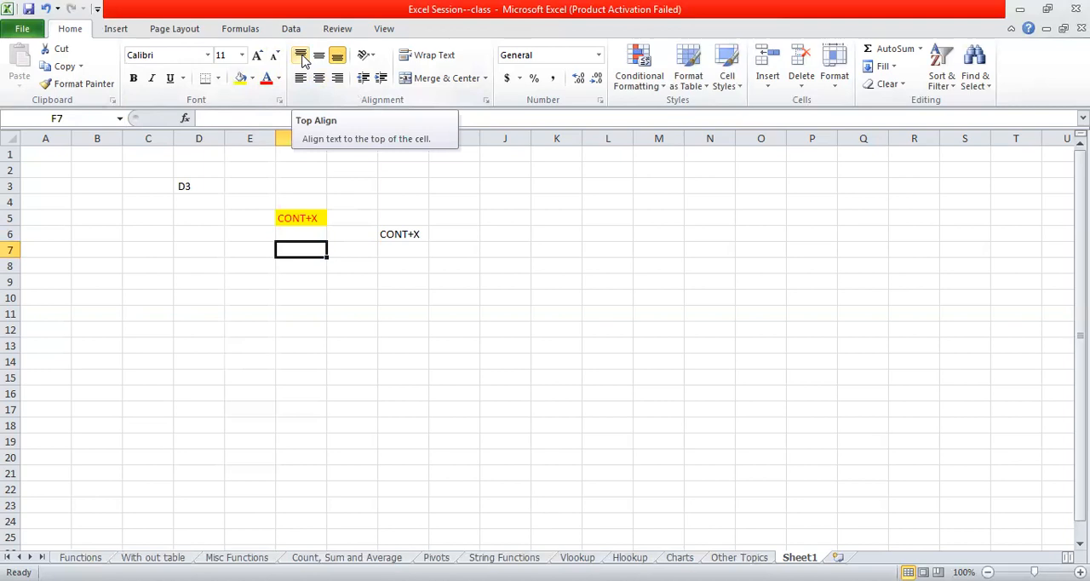
- Try the top, middle and bottom vertical alignments in turn on cell F5
{"action": "left_click", "coordinate": [307, 219]}
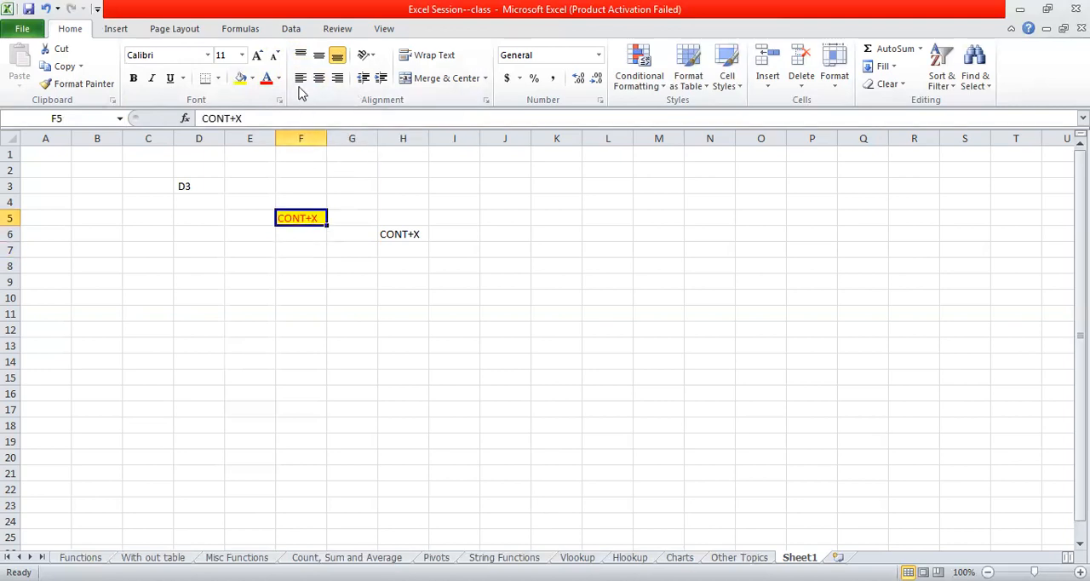
{"action": "left_click", "coordinate": [301, 57]}
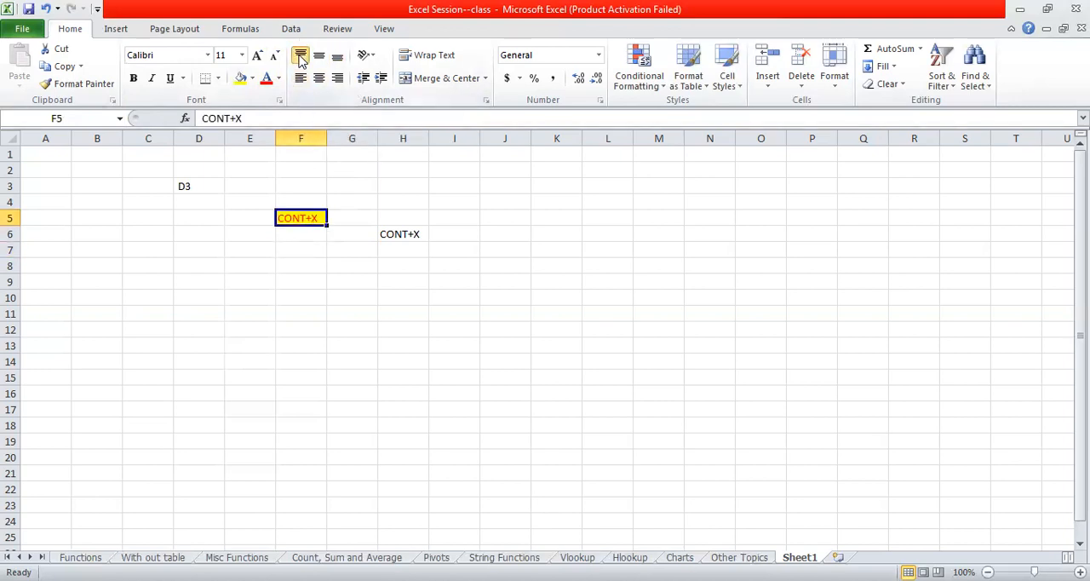
{"action": "left_click", "coordinate": [319, 63]}
{"action": "left_click", "coordinate": [337, 57]}
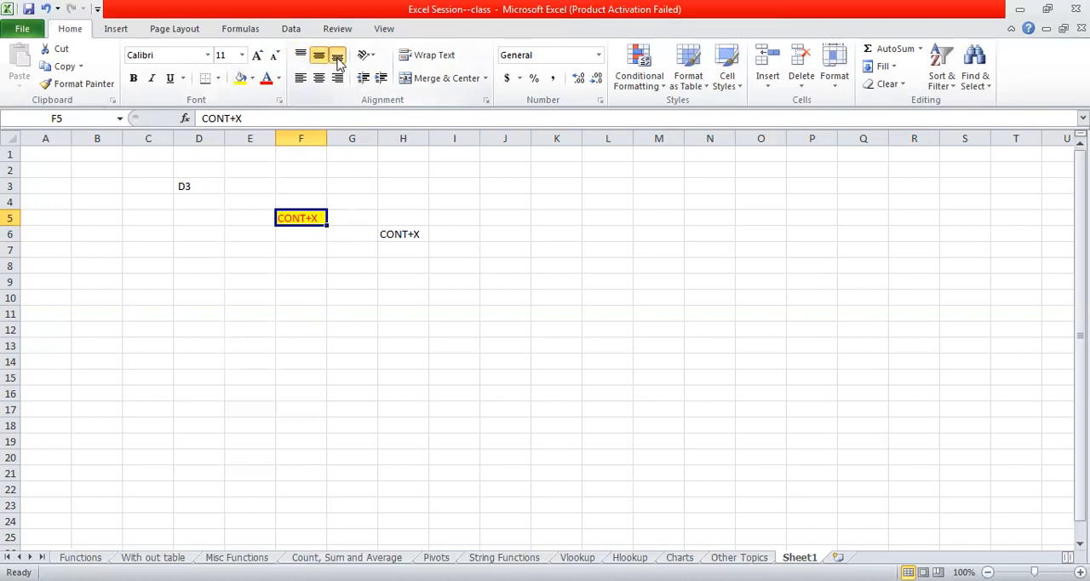
- Widen column F to about double its width and try left, centre and right text alignment in turn on cell F5
{"action": "left_click", "coordinate": [349, 180]}
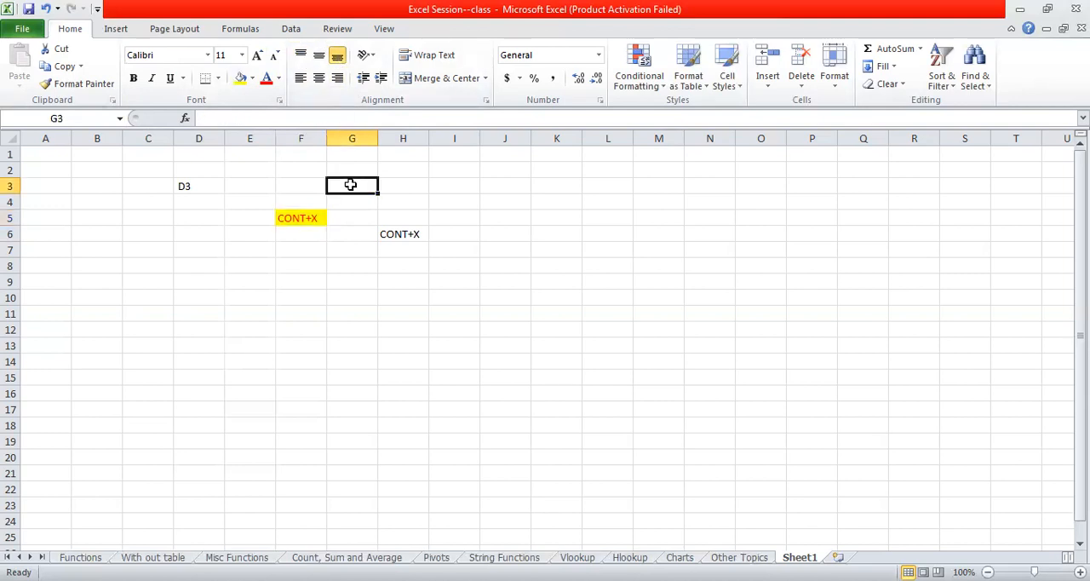
{"action": "left_click", "coordinate": [301, 213]}
{"action": "left_click_drag", "start_coordinate": [326, 139], "coordinate": [372, 153]}
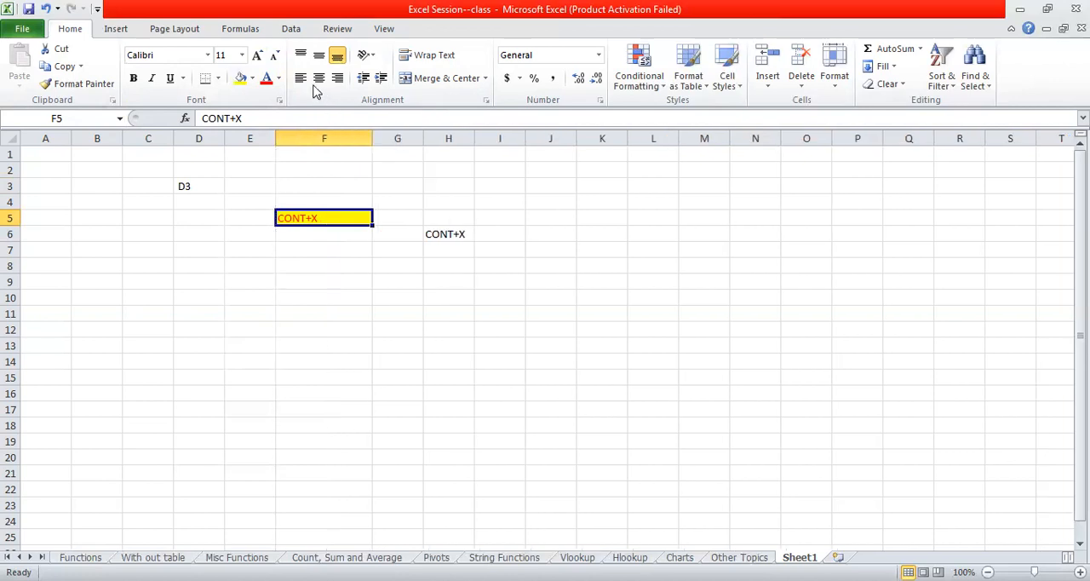
{"action": "left_click", "coordinate": [299, 79]}
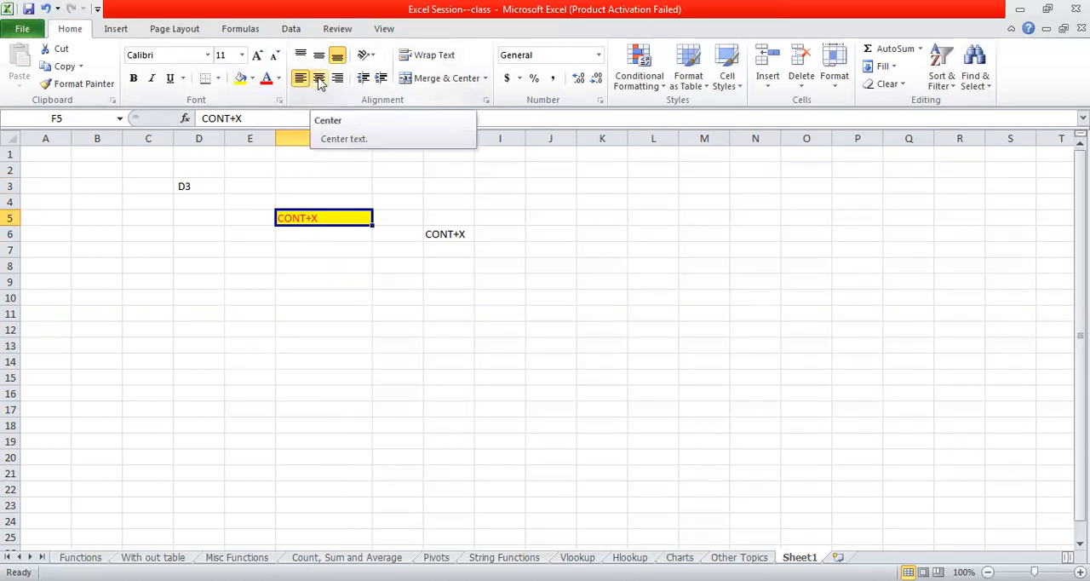
{"action": "left_click", "coordinate": [318, 79]}
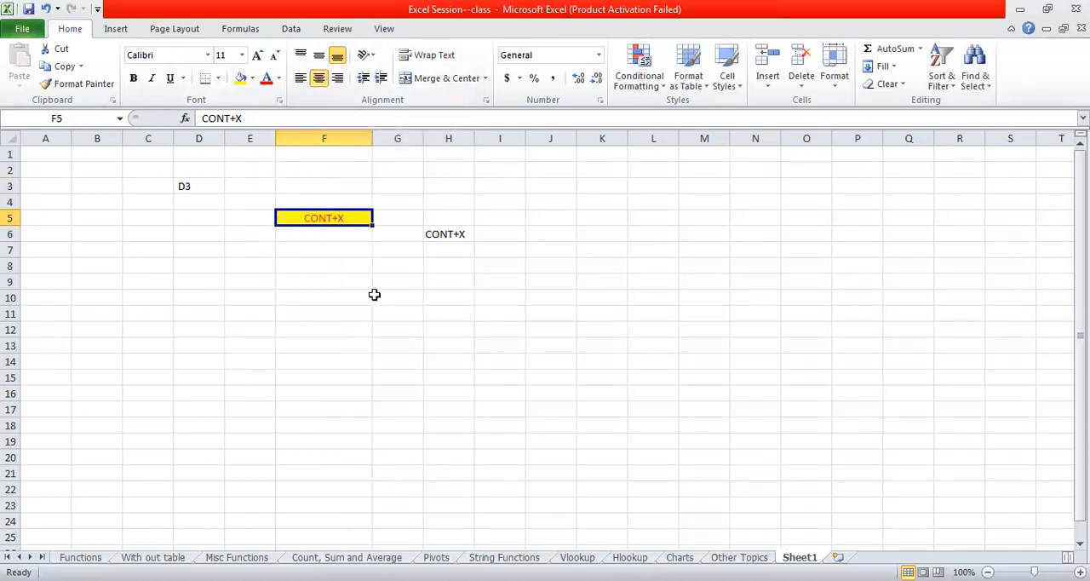
{"action": "left_click", "coordinate": [337, 79]}
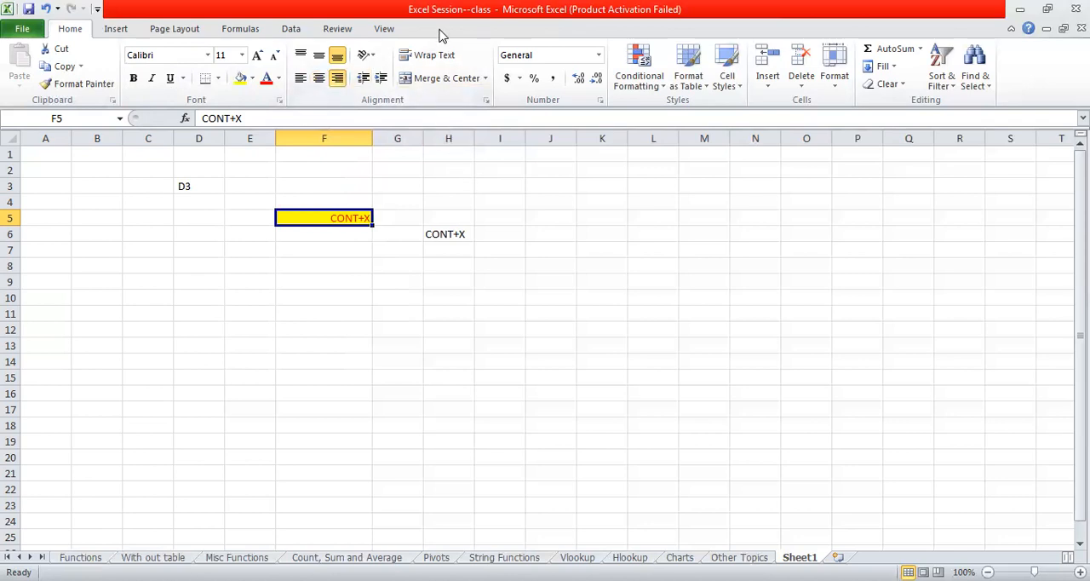
- Apply Wrap Text and Merge & Center to cell F5, and merge and centre the empty range F2:I3
{"action": "left_click", "coordinate": [433, 68]}
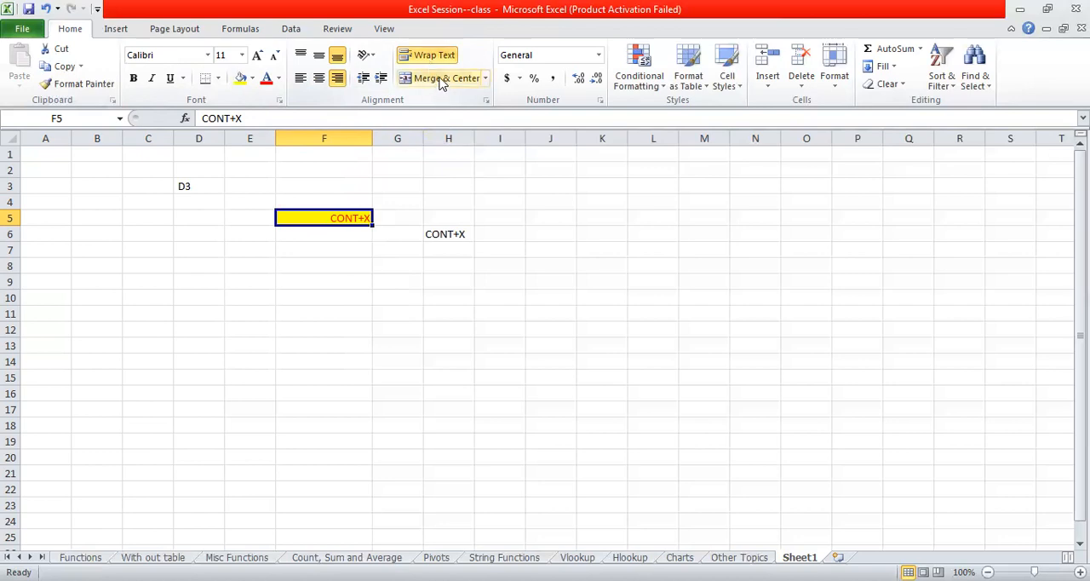
{"action": "left_click", "coordinate": [440, 78]}
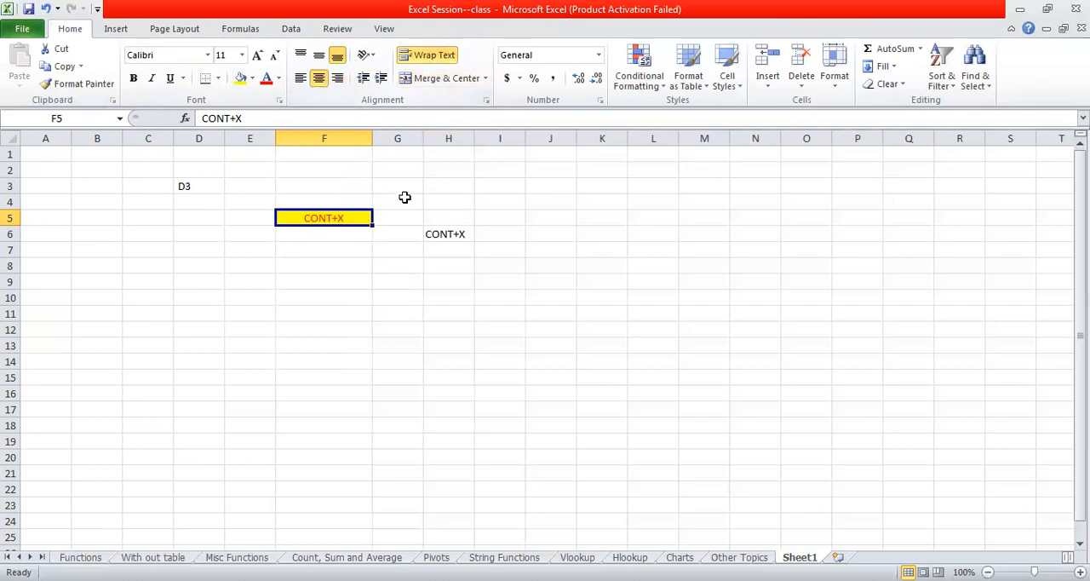
{"action": "left_click", "coordinate": [360, 173]}
{"action": "left_click_drag", "start_coordinate": [361, 173], "coordinate": [485, 188]}
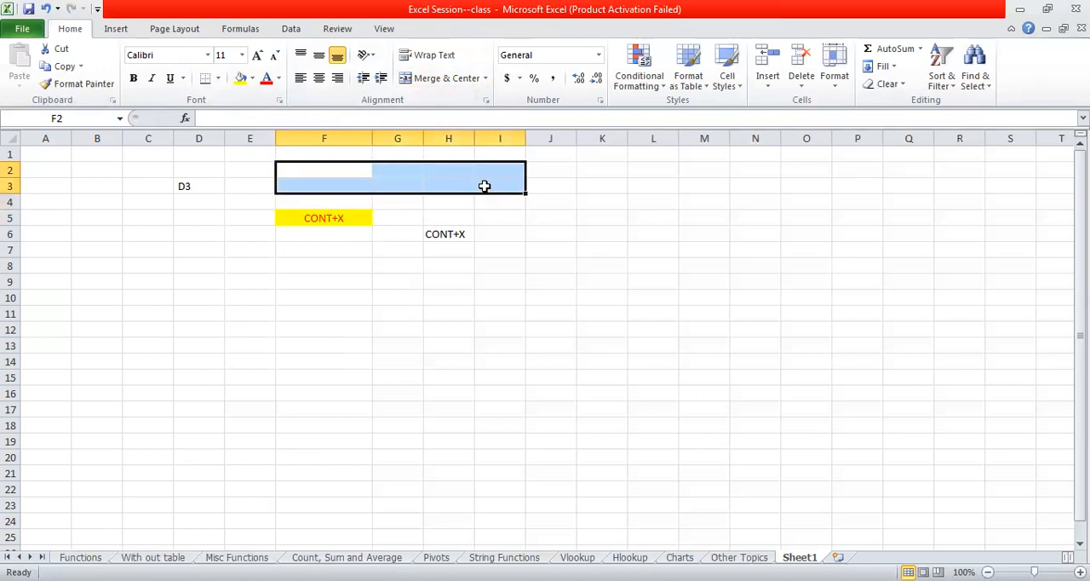
{"action": "left_click", "coordinate": [442, 78]}
{"action": "left_click", "coordinate": [441, 299]}
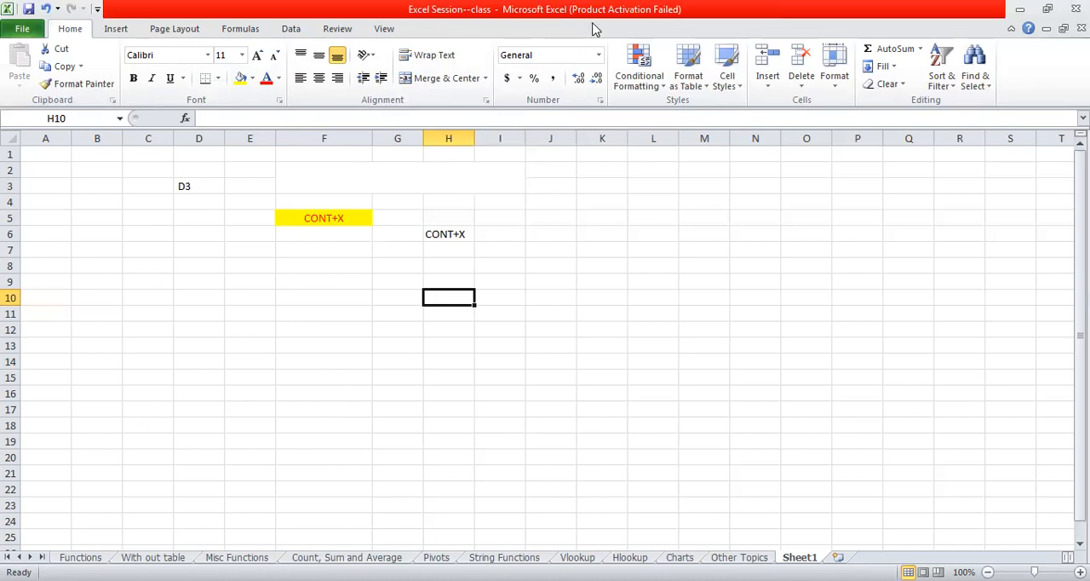
- View the number formats available for cell H10, keeping its current format
{"action": "left_click", "coordinate": [599, 56]}
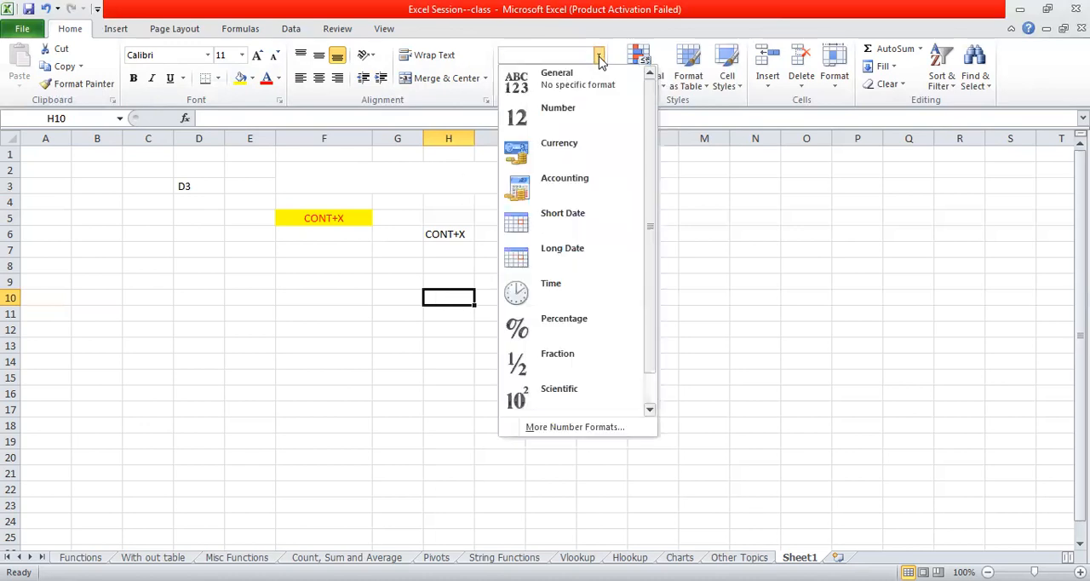
{"action": "left_click", "coordinate": [600, 56]}
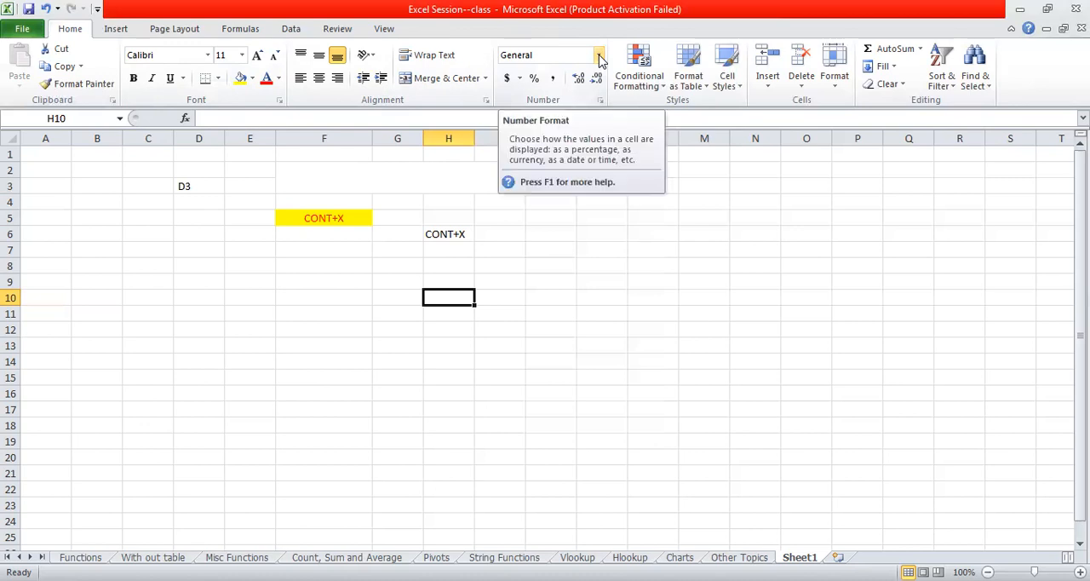
{"action": "left_click", "coordinate": [600, 56]}
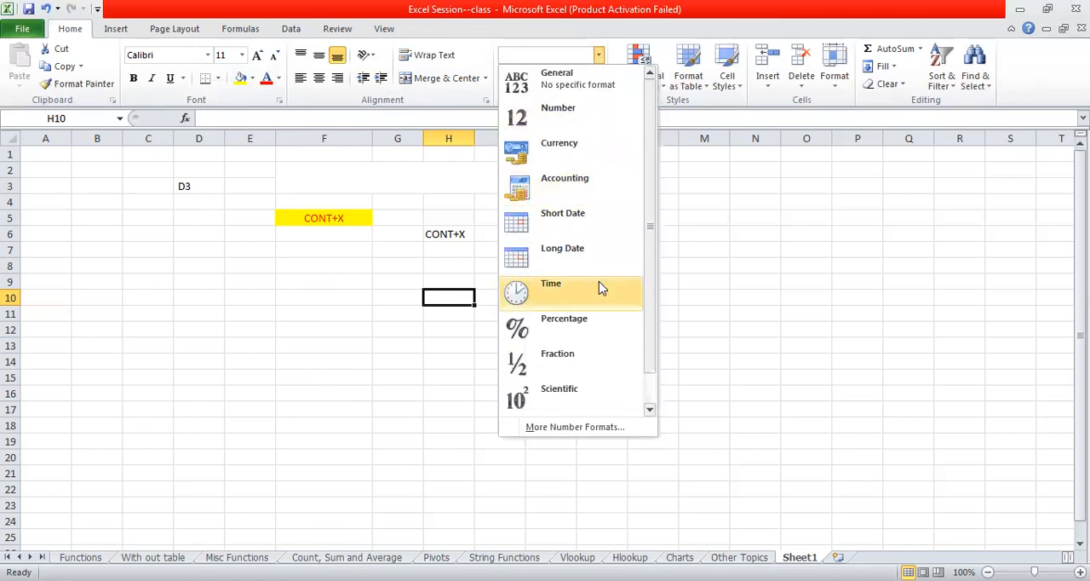
{"action": "left_click", "coordinate": [714, 397]}
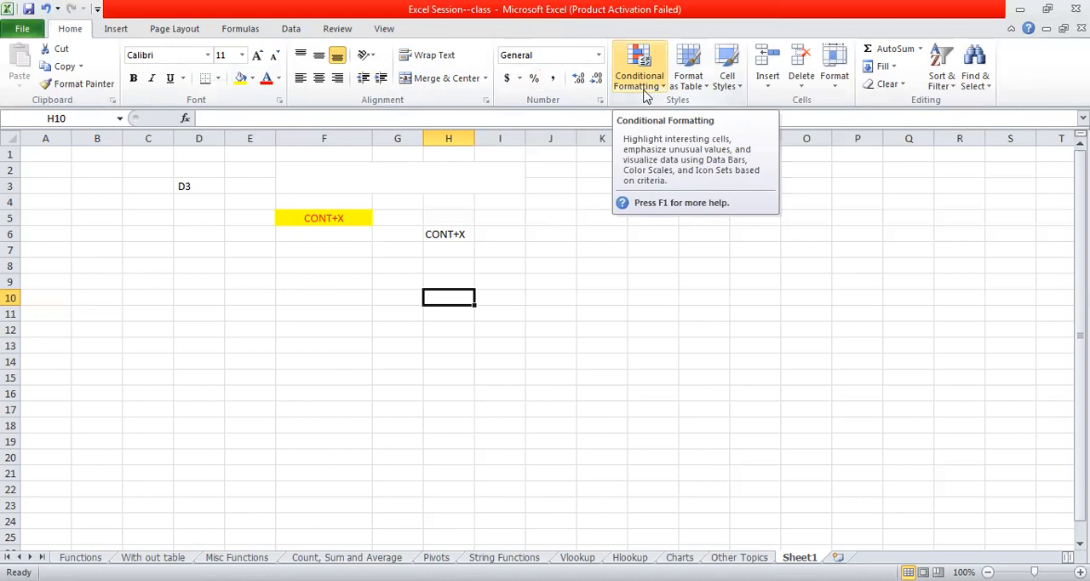
- Enter 10, 36, 73, 58 and 39 in cells J5, J6, J8, J9 and J10 respectively, leaving J7 empty
{"action": "left_click", "coordinate": [553, 222]}
{"action": "left_click_drag", "start_coordinate": [553, 222], "coordinate": [560, 346]}
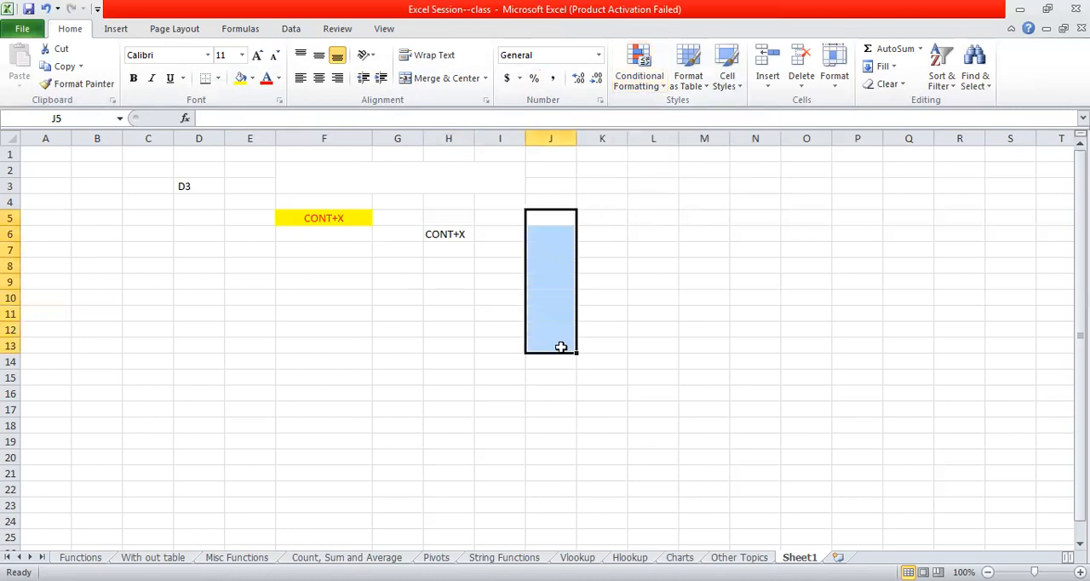
{"action": "left_click", "coordinate": [560, 346]}
{"action": "left_click", "coordinate": [554, 220]}
{"action": "type", "text": "10"}
{"action": "key", "text": "Return"}
{"action": "type", "text": "36"}
{"action": "key", "text": "Return"}
{"action": "key", "text": "Return"}
{"action": "type", "text": "73"}
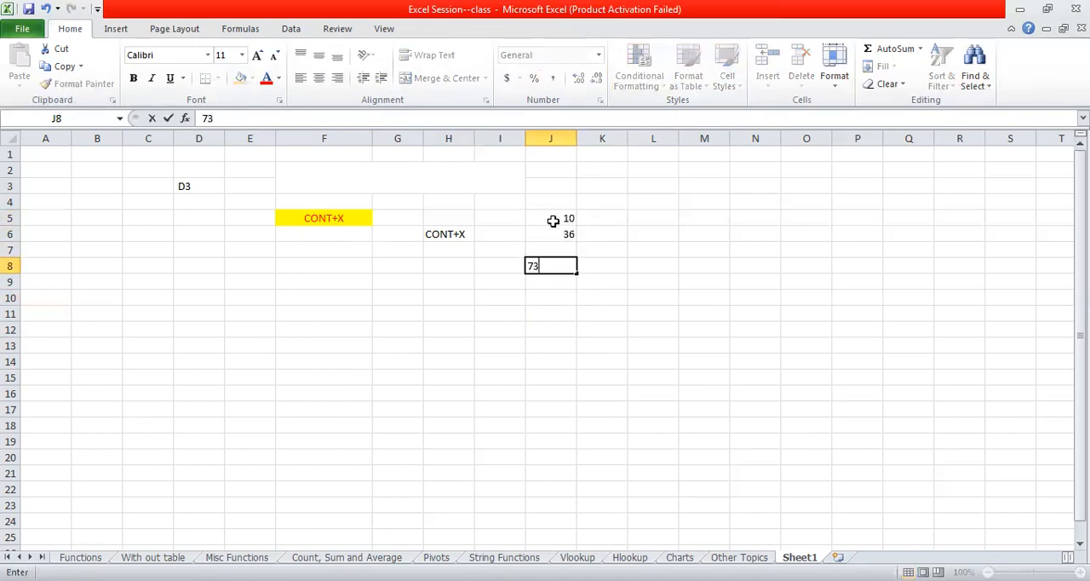
{"action": "key", "text": "Return"}
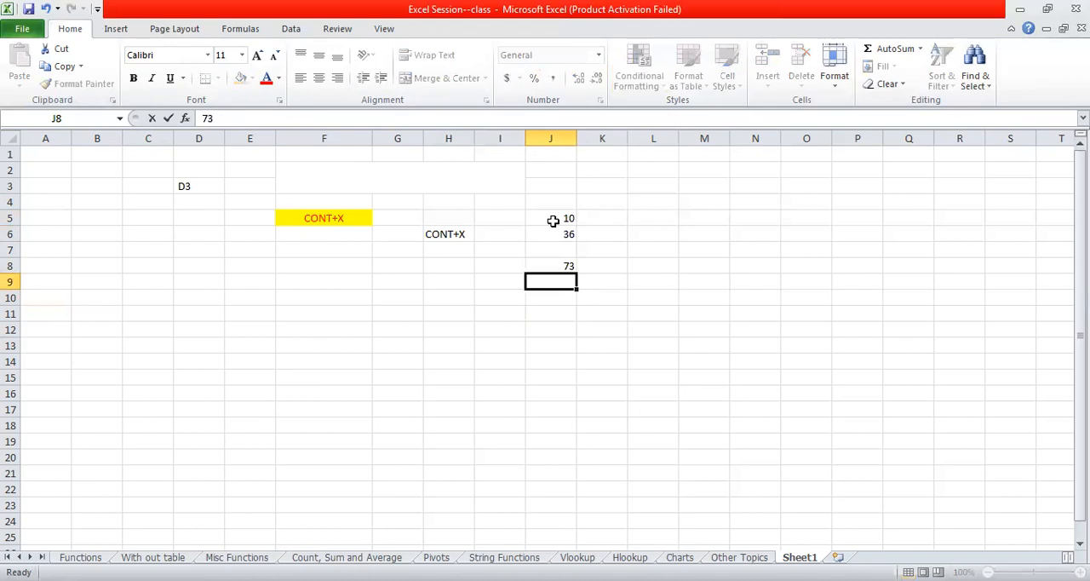
{"action": "type", "text": "58"}
{"action": "key", "text": "Return"}
{"action": "type", "text": "39"}
- Complete the number column by entering 38 in J7, 97 in both J11 and J12, and 38 in J13
{"action": "left_click", "coordinate": [566, 250]}
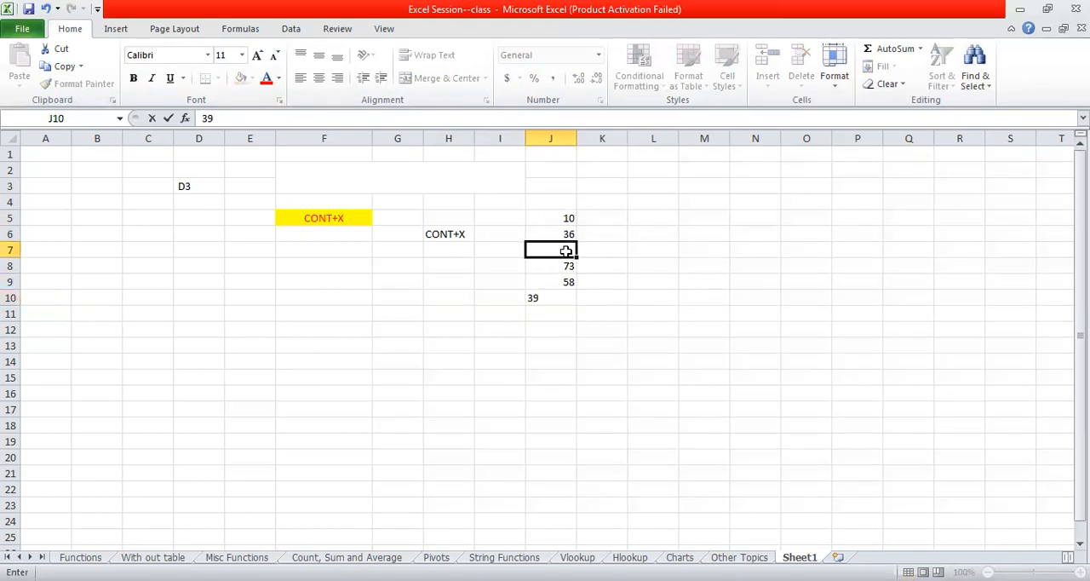
{"action": "type", "text": "38"}
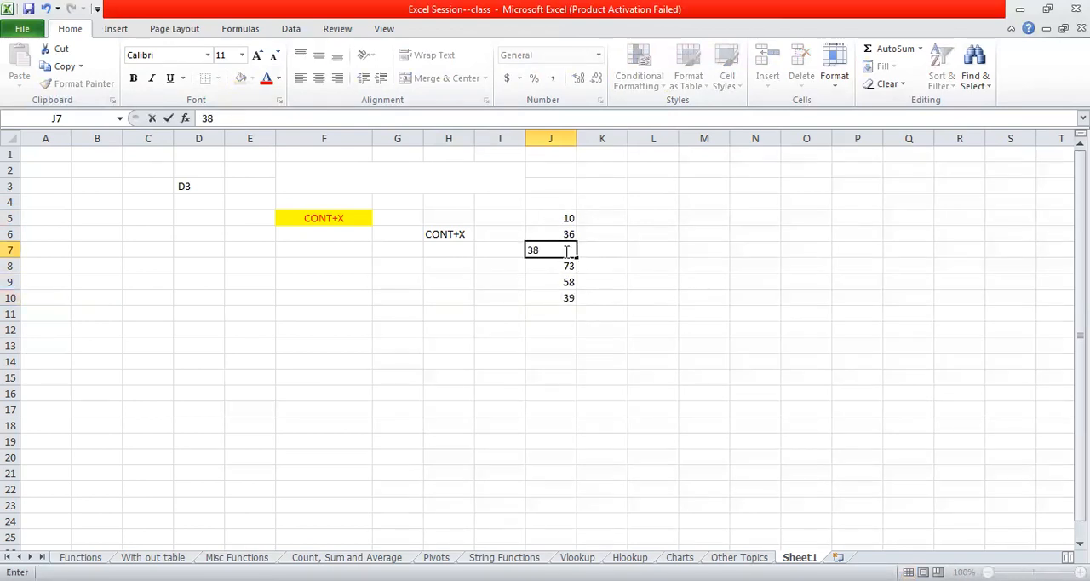
{"action": "key", "text": "Return"}
{"action": "left_click", "coordinate": [565, 313]}
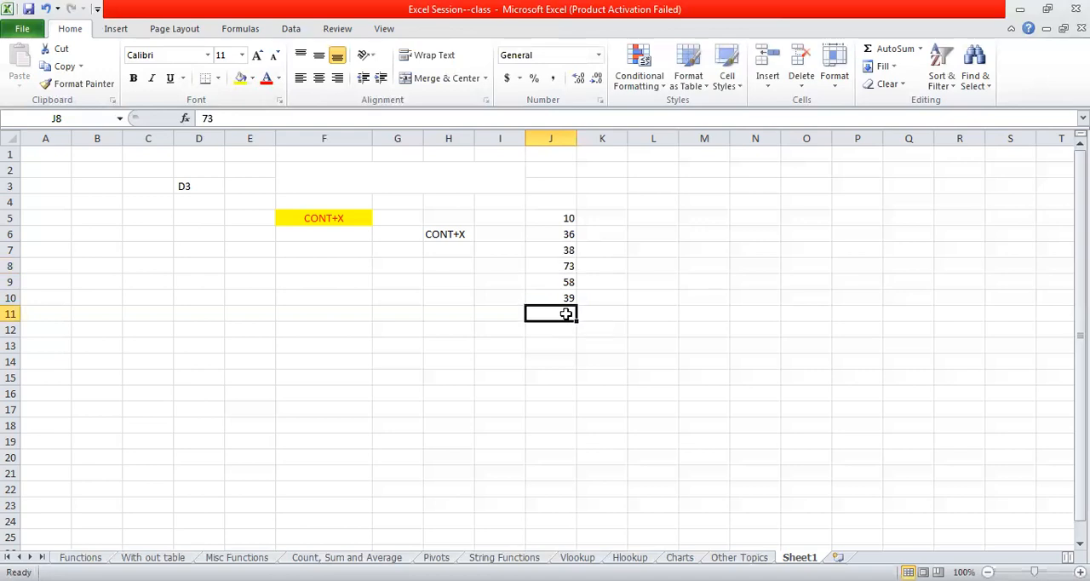
{"action": "type", "text": "97"}
{"action": "key", "text": "Return"}
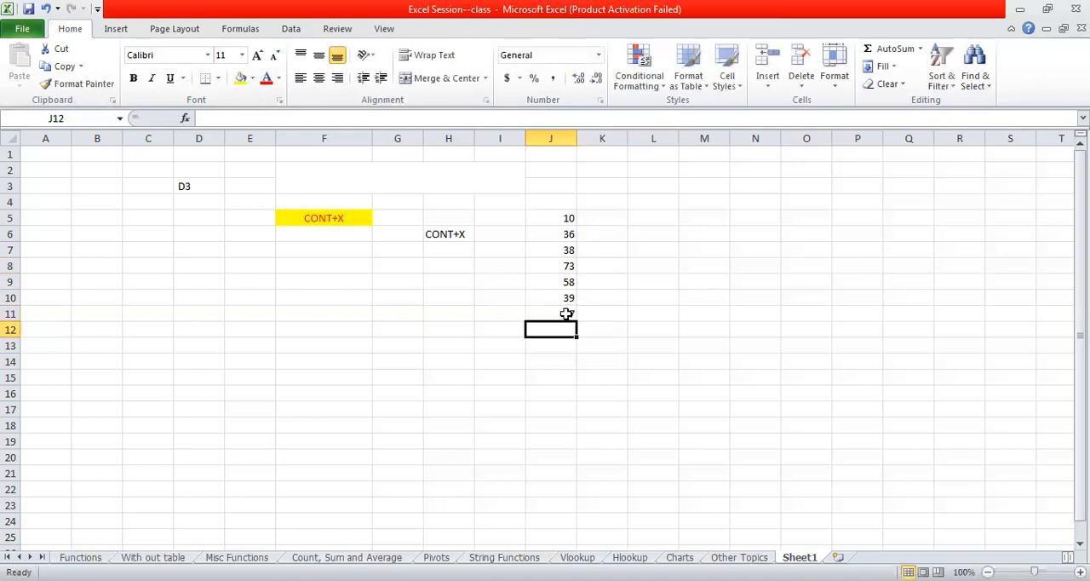
{"action": "type", "text": "97"}
{"action": "key", "text": "Return"}
{"action": "type", "text": "38"}
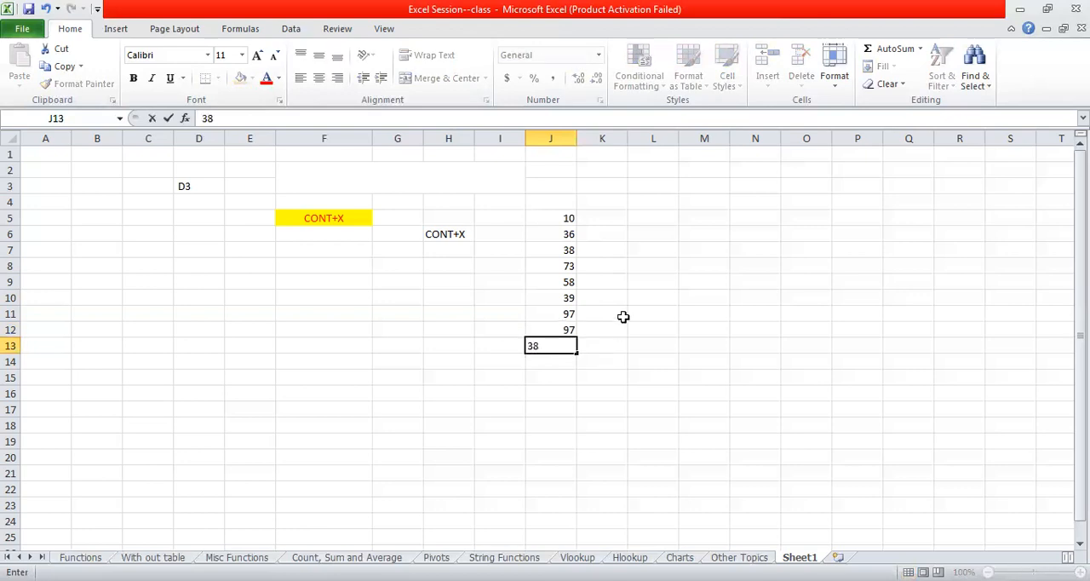
{"action": "left_click", "coordinate": [624, 317]}
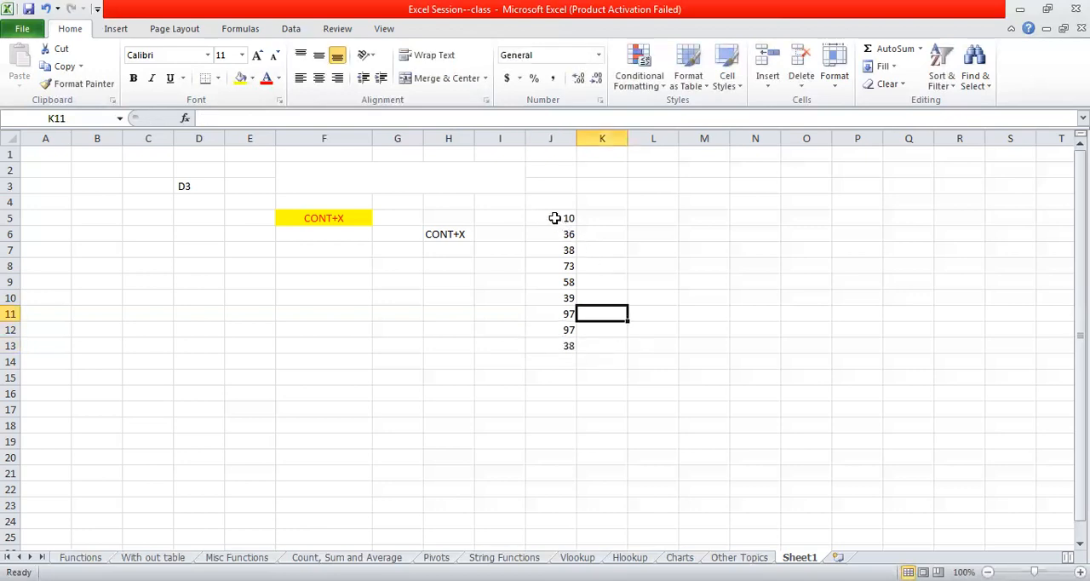
- Set up a Greater Than conditional formatting rule for J5:J13 with a threshold of 35
{"action": "left_click_drag", "start_coordinate": [555, 218], "coordinate": [558, 339]}
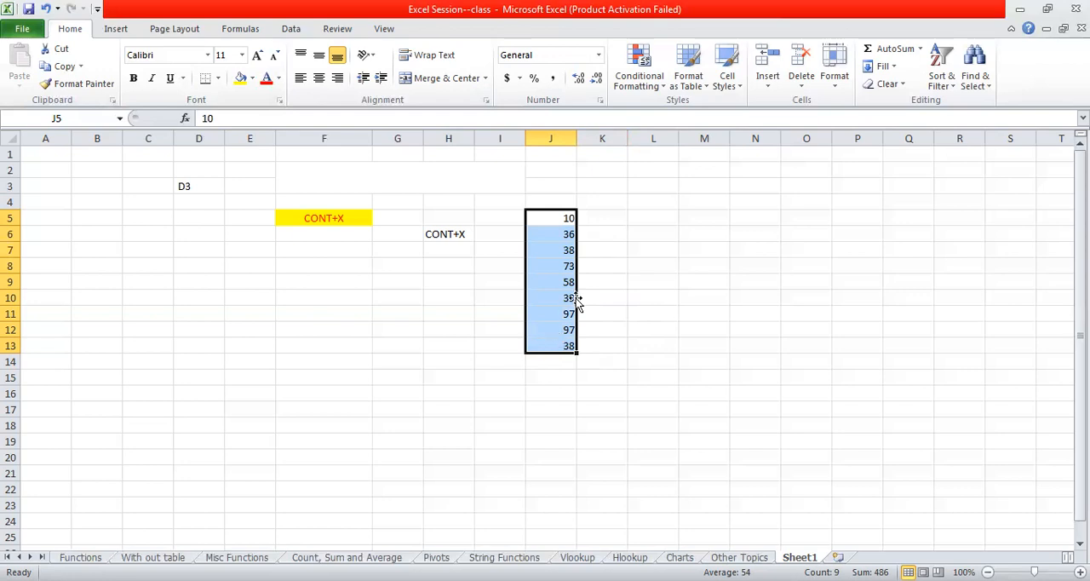
{"action": "left_click", "coordinate": [660, 89]}
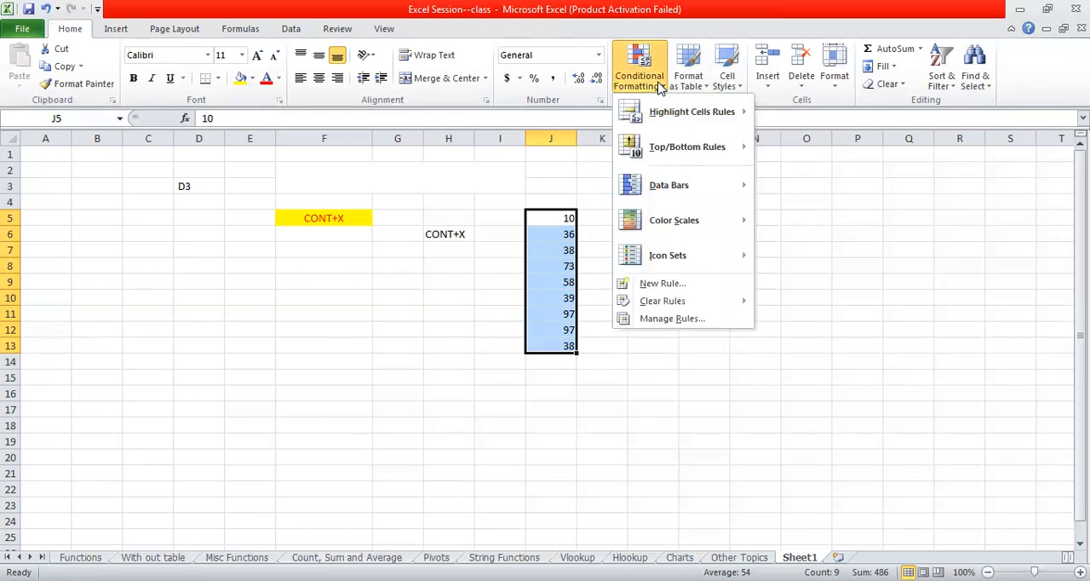
{"action": "mouse_move", "coordinate": [689, 117]}
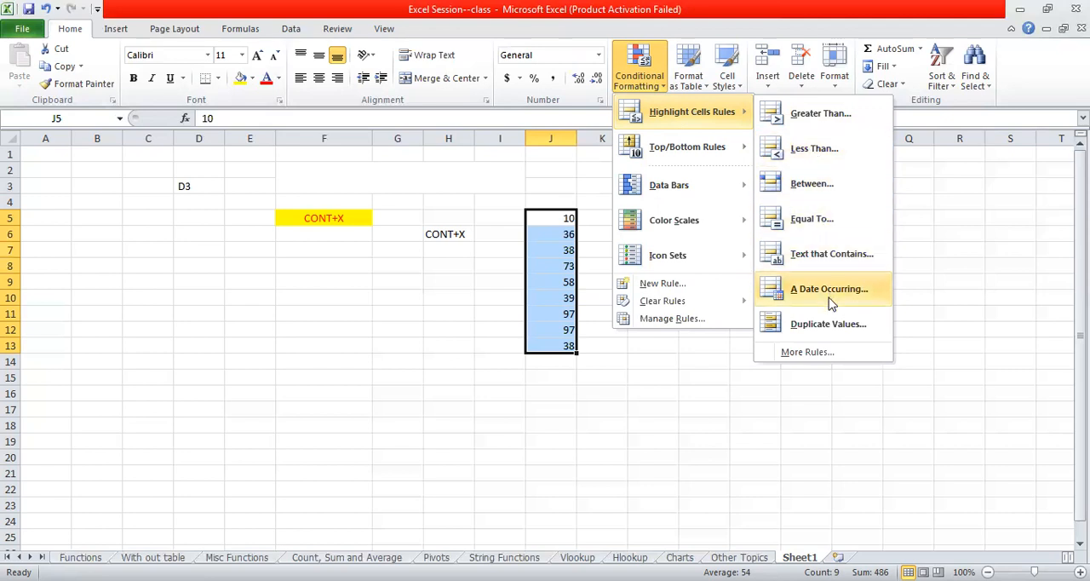
{"action": "left_click", "coordinate": [841, 124]}
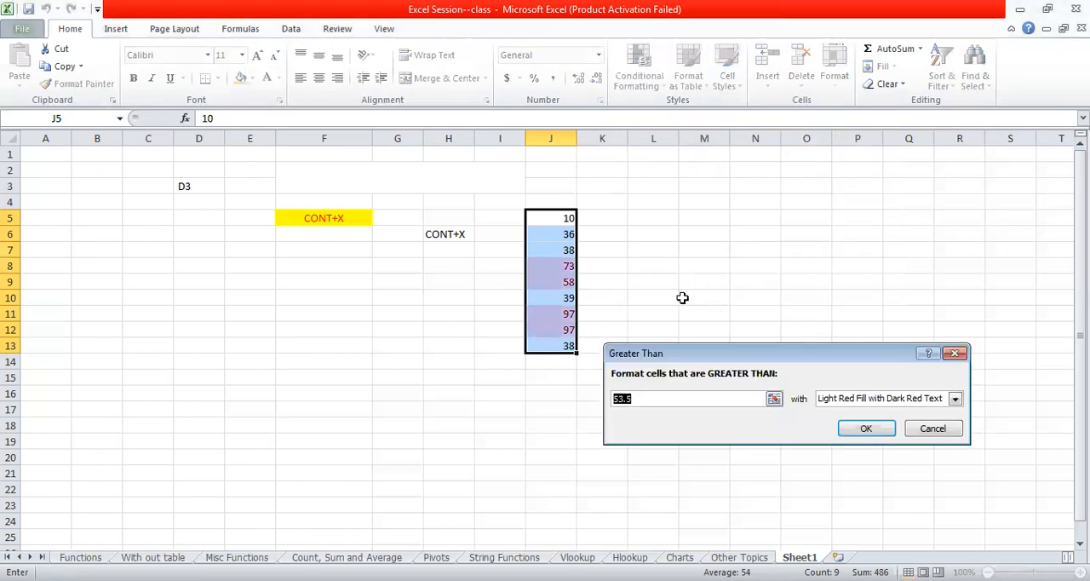
{"action": "key", "text": "BackSpace"}
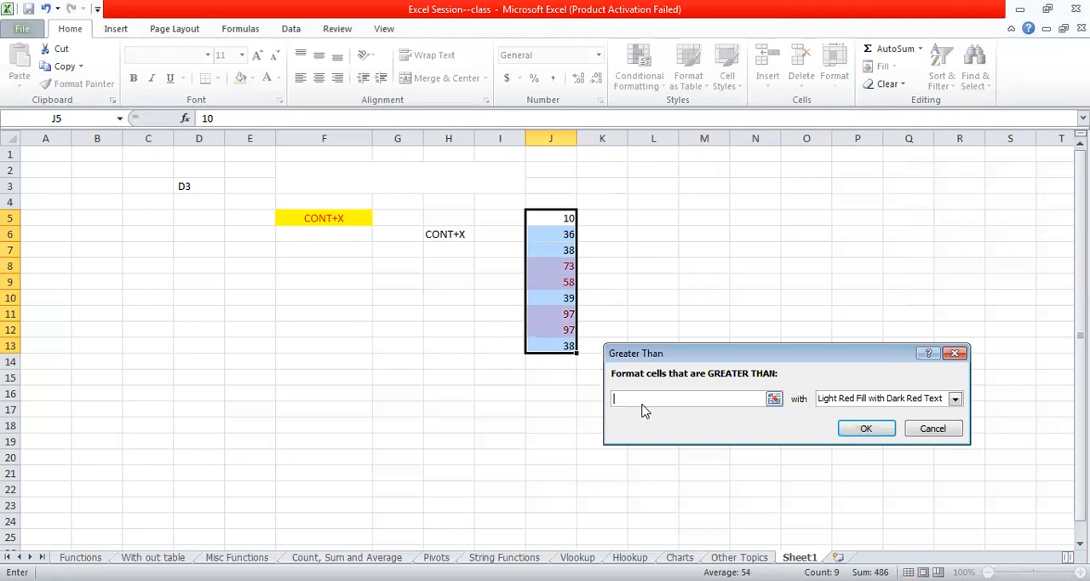
{"action": "type", "text": "335"}
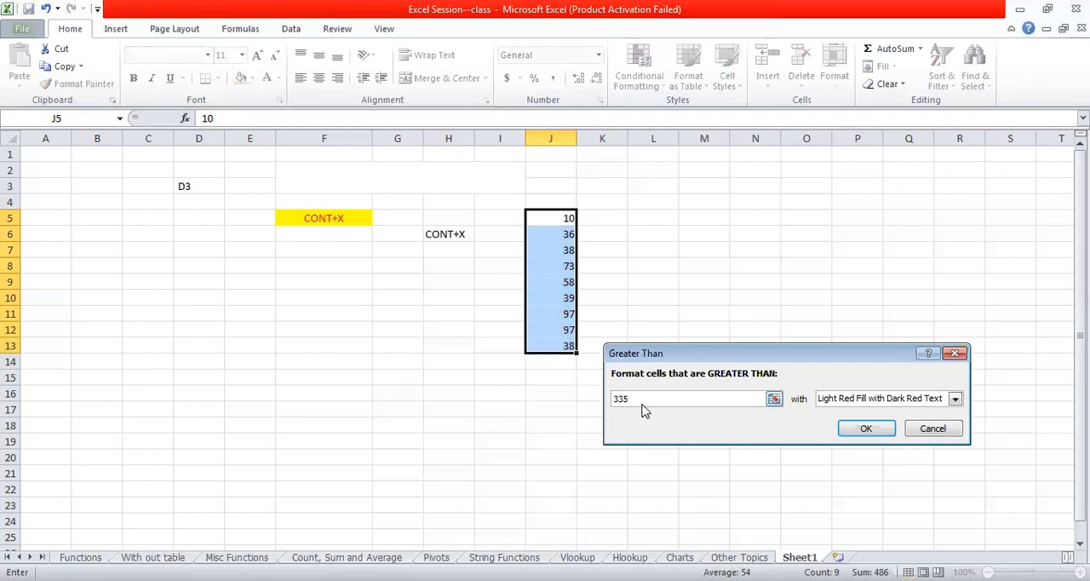
{"action": "key", "text": "BackSpace"}
{"action": "key", "text": "BackSpace"}
{"action": "type", "text": "5"}
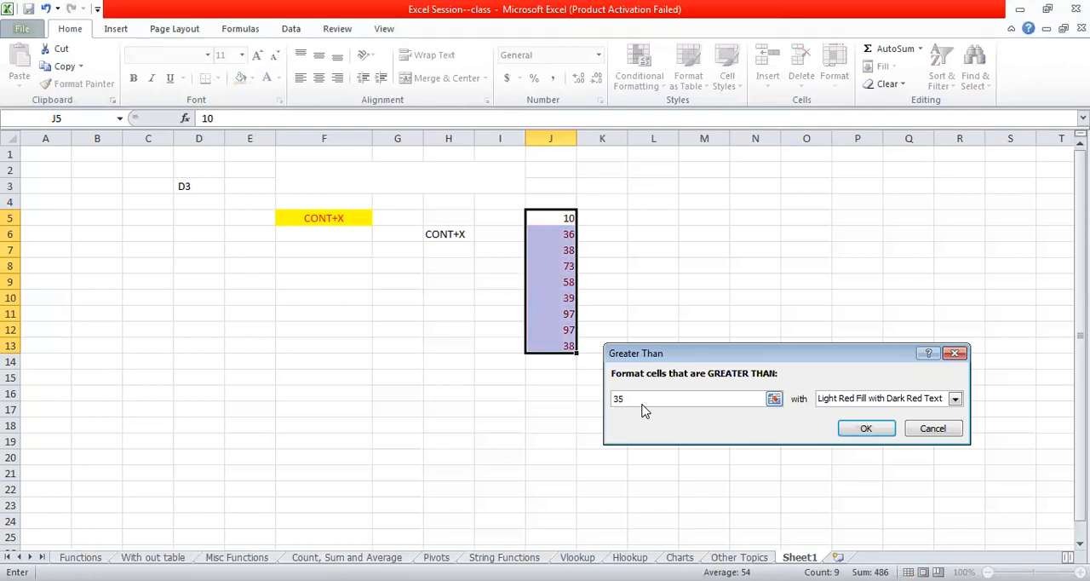
- Change the rule's threshold to 56 and apply it with Light Red Fill with Dark Red Text
{"action": "key", "text": "BackSpace"}
{"action": "key", "text": "BackSpace"}
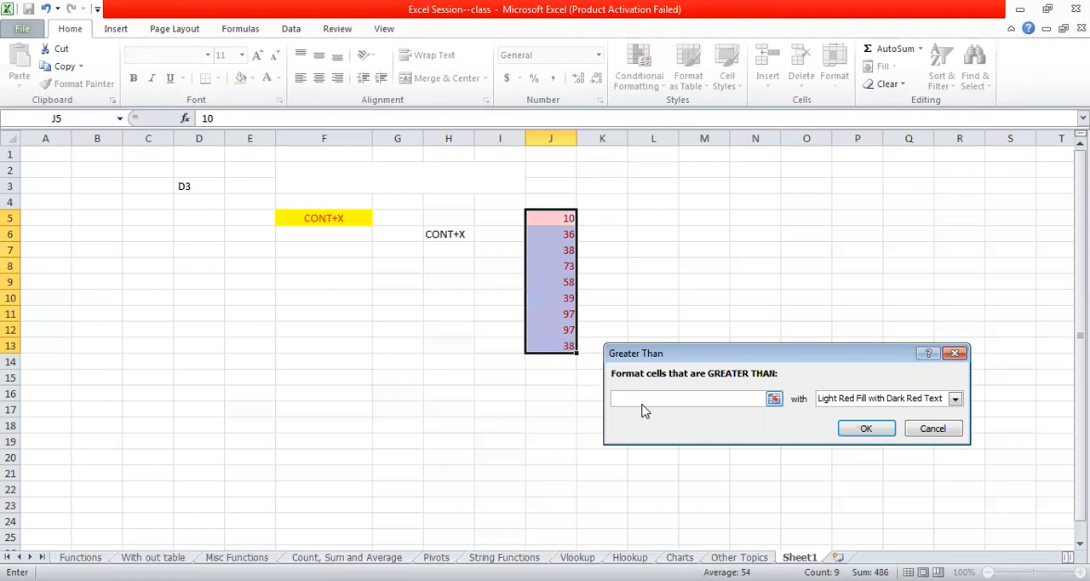
{"action": "type", "text": "56"}
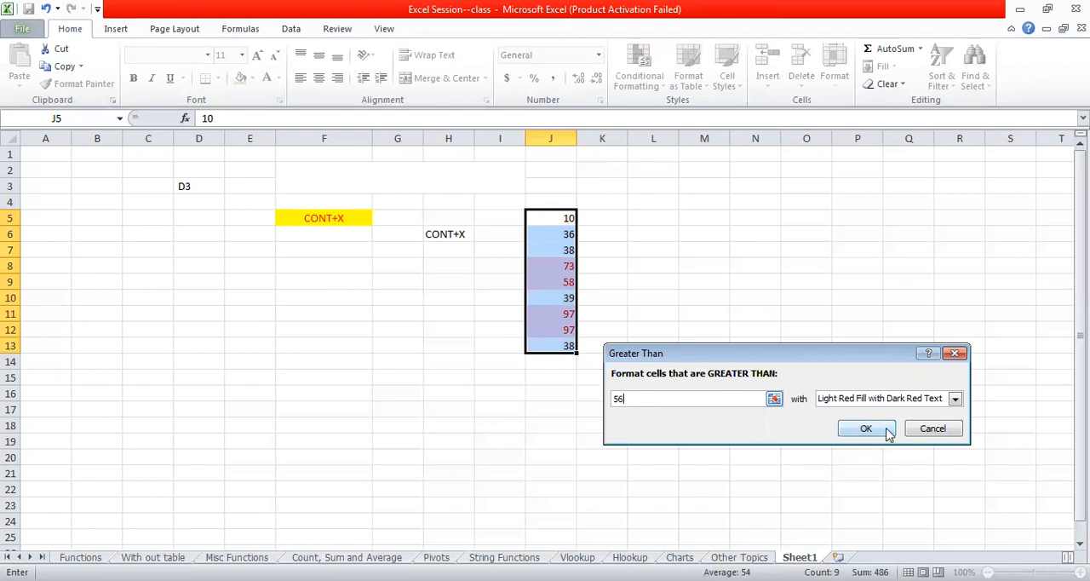
{"action": "left_click", "coordinate": [956, 399]}
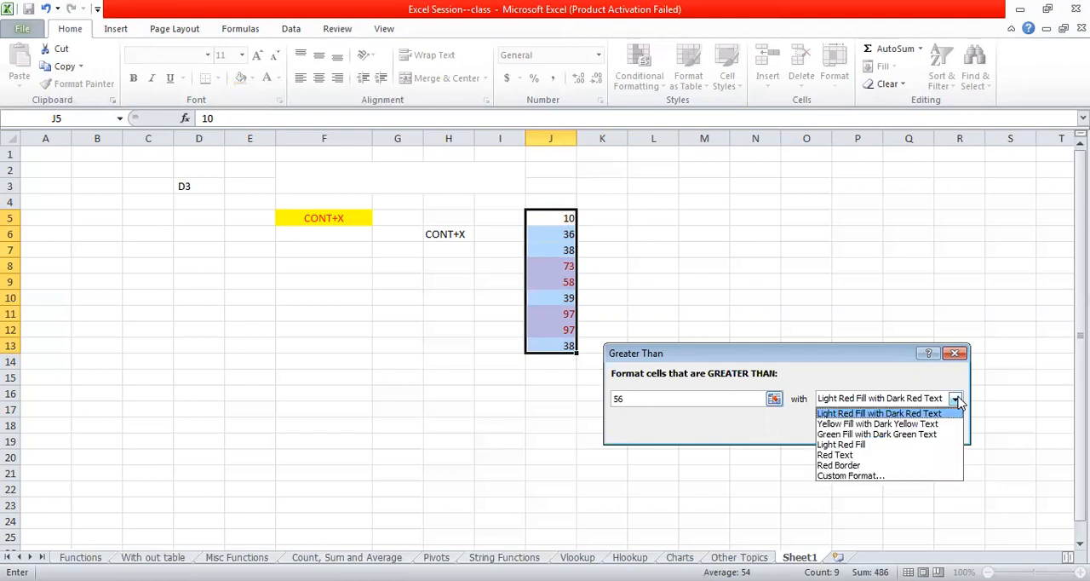
{"action": "left_click", "coordinate": [922, 415]}
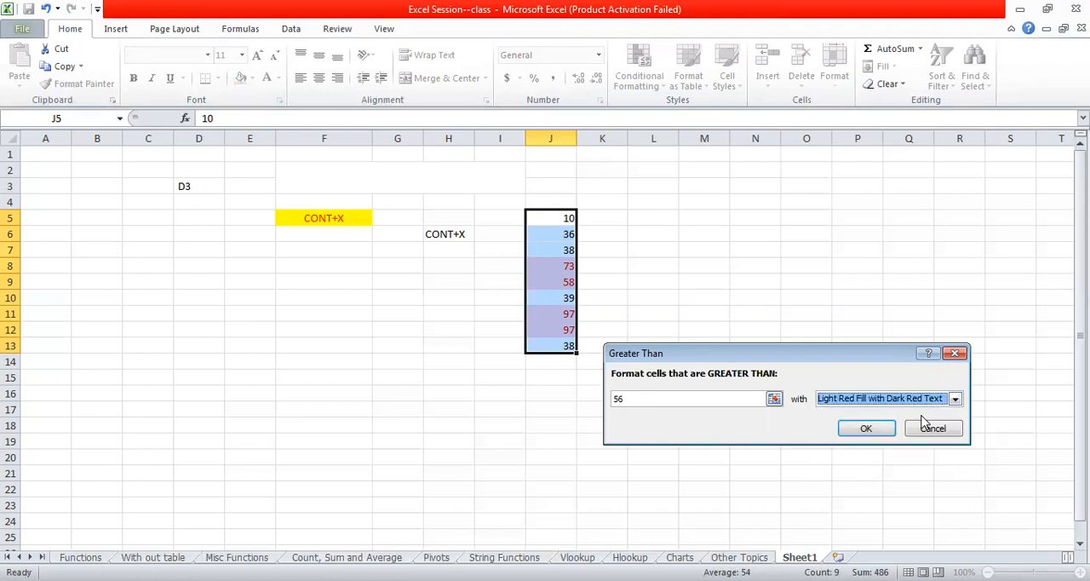
{"action": "left_click", "coordinate": [859, 426]}
{"action": "left_click", "coordinate": [665, 335]}
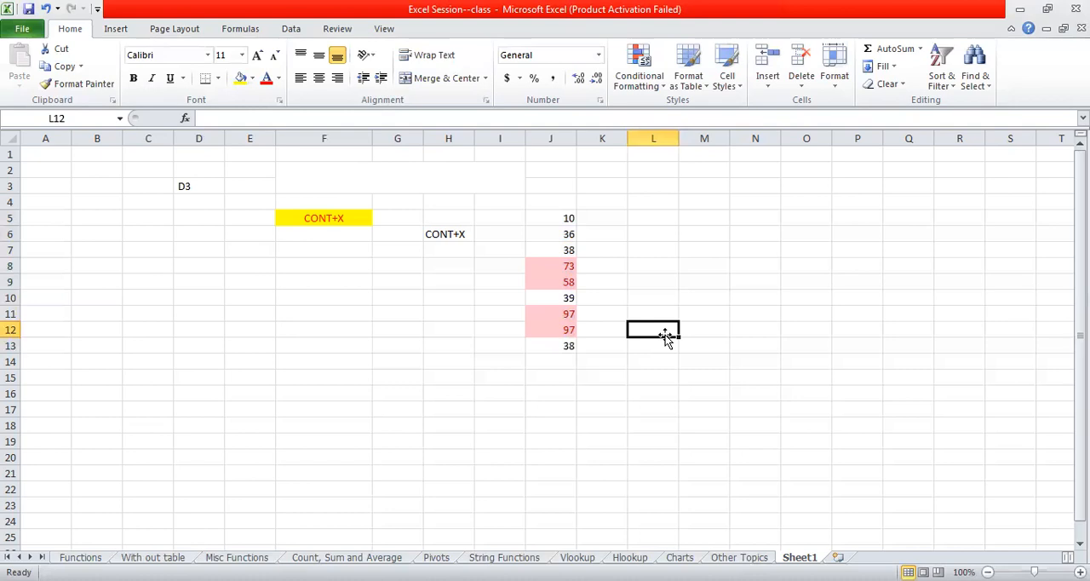
- Set up a Less Than conditional formatting rule for J5:J13 with a threshold of 55
{"action": "left_click_drag", "start_coordinate": [559, 218], "coordinate": [557, 338]}
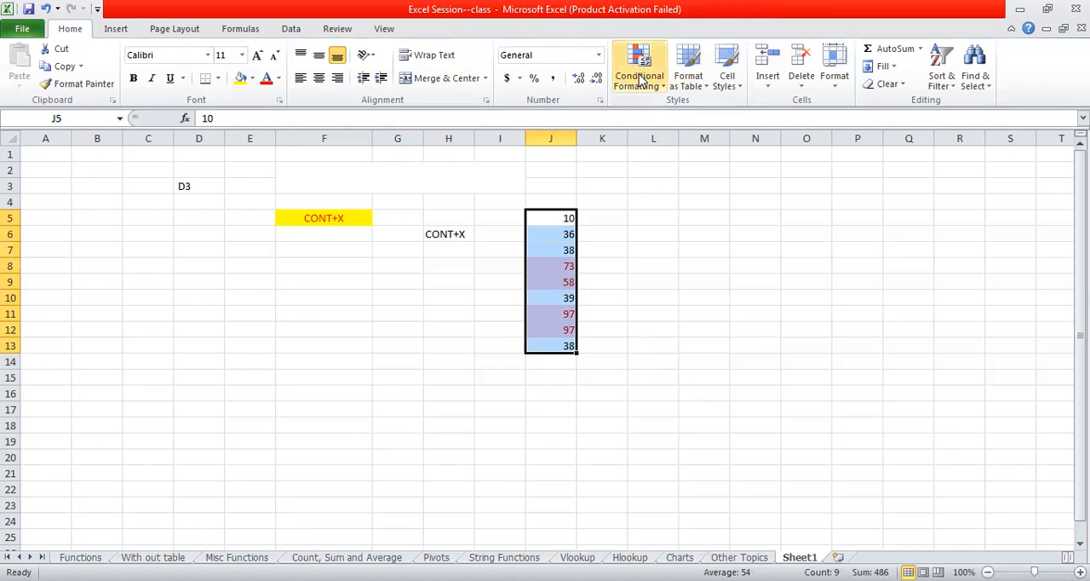
{"action": "left_click", "coordinate": [640, 79]}
{"action": "mouse_move", "coordinate": [747, 113]}
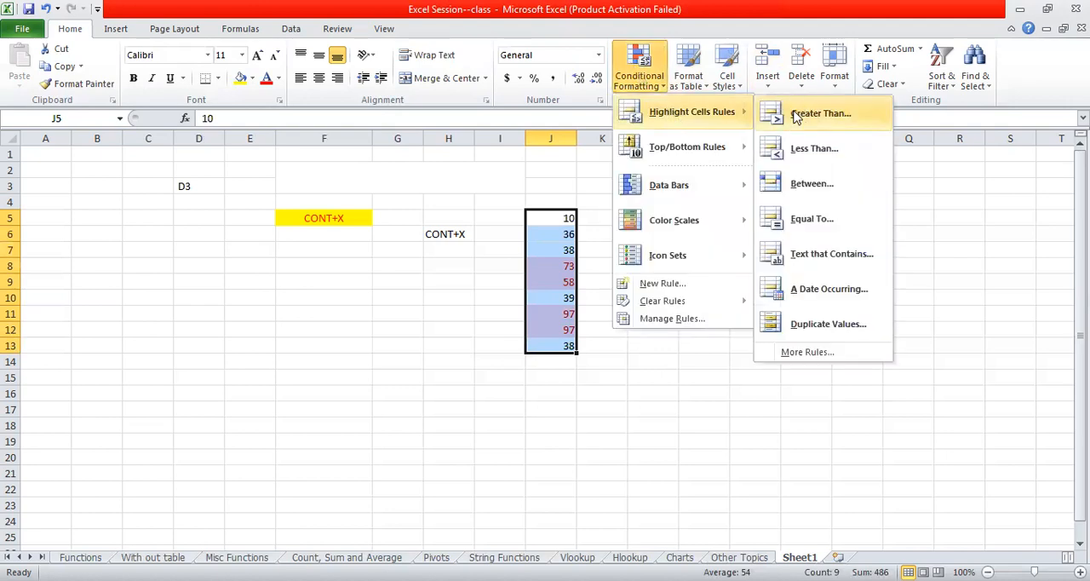
{"action": "left_click", "coordinate": [785, 160]}
{"action": "key", "text": "BackSpace"}
{"action": "type", "text": "58"}
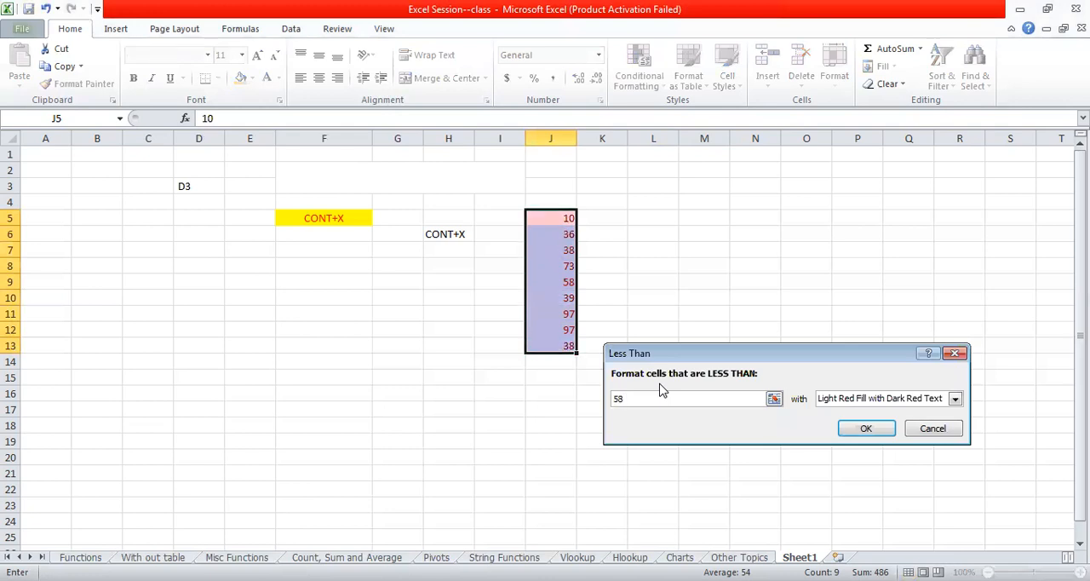
{"action": "key", "text": "BackSpace"}
{"action": "key", "text": "BackSpace"}
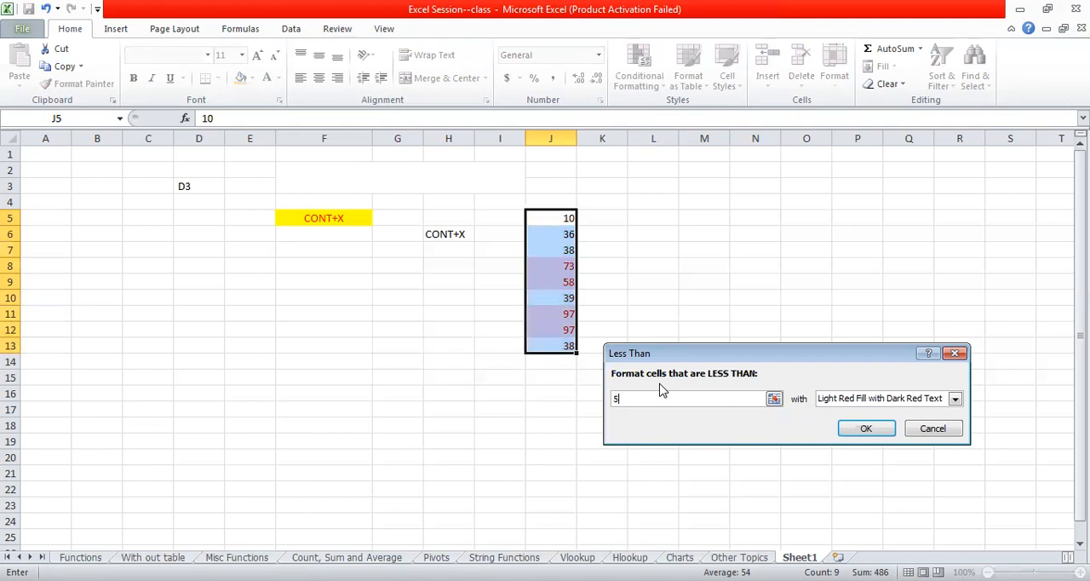
{"action": "type", "text": "55"}
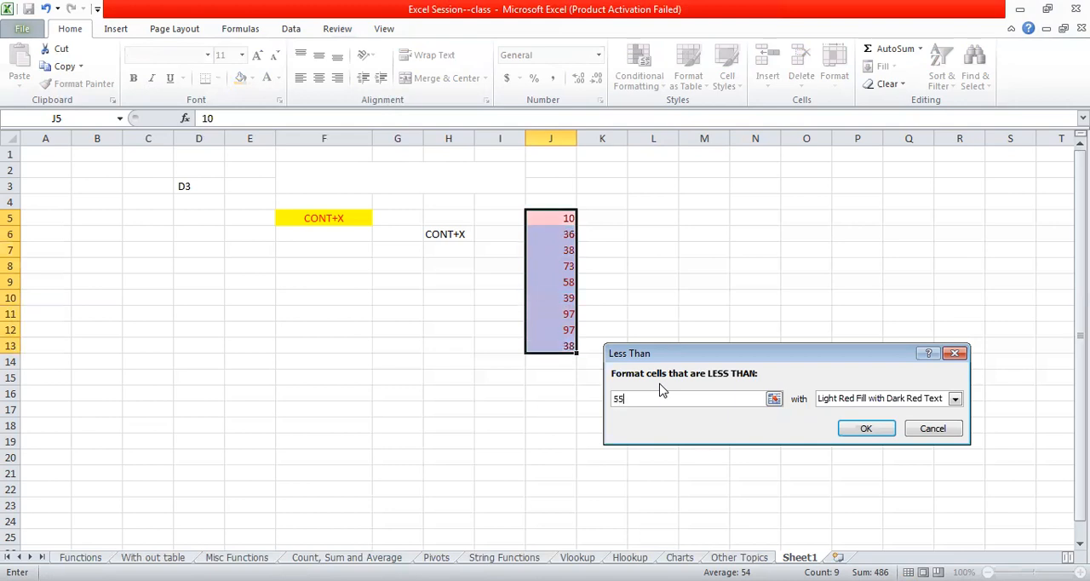
- Choose Green Fill with Dark Green Text for the Less Than rule and apply it to J5:J13
{"action": "left_click", "coordinate": [954, 400]}
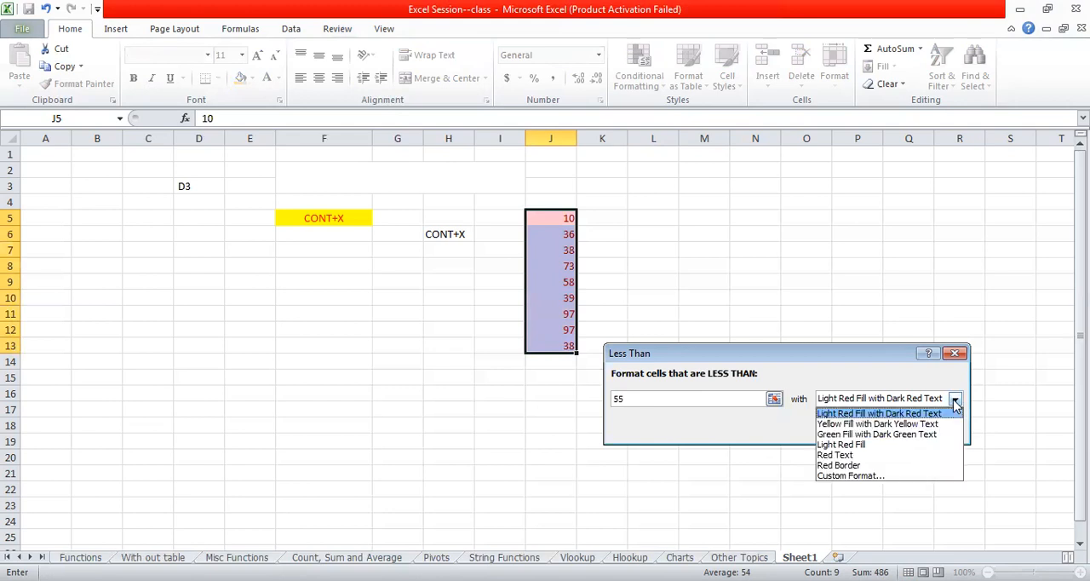
{"action": "left_click", "coordinate": [906, 434]}
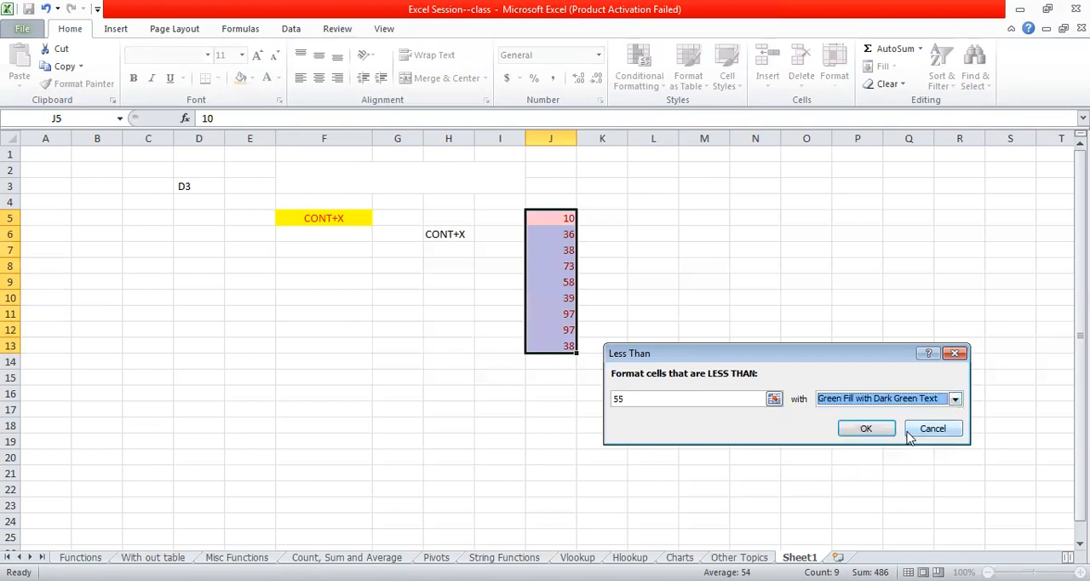
{"action": "left_click", "coordinate": [862, 430]}
{"action": "left_click", "coordinate": [682, 379]}
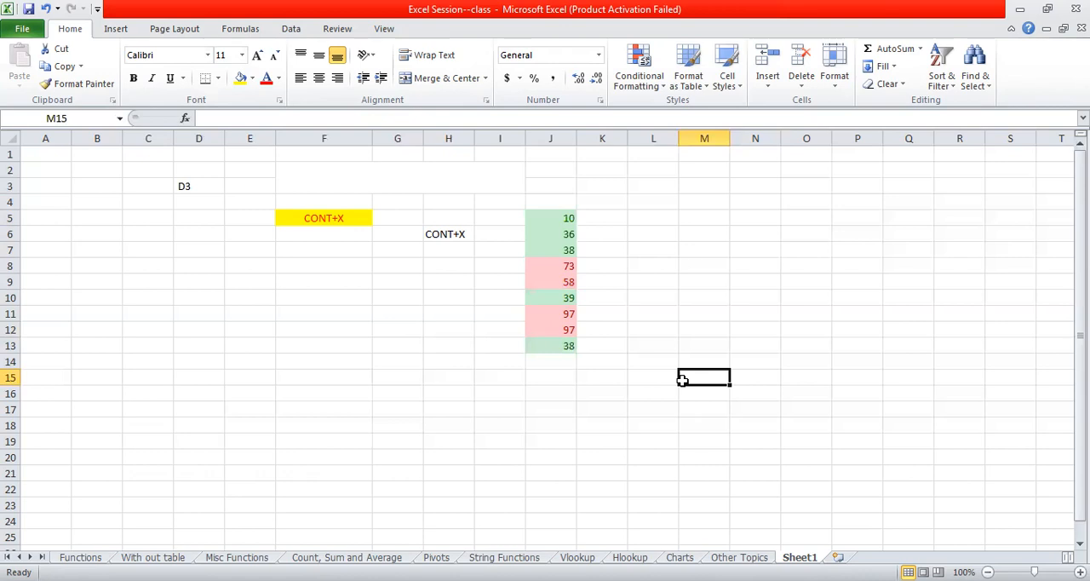
{"action": "left_click", "coordinate": [560, 217]}
{"action": "double_click", "coordinate": [560, 217]}
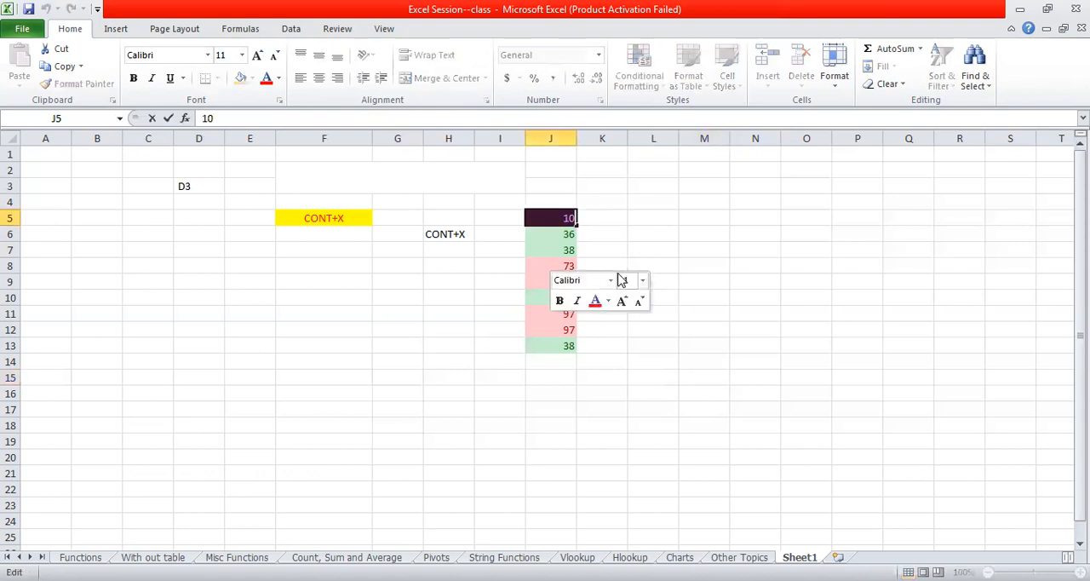
{"action": "left_click", "coordinate": [623, 224]}
- Add red gradient-fill data bars to the numbers in J5:J13
{"action": "left_click_drag", "start_coordinate": [557, 213], "coordinate": [545, 341]}
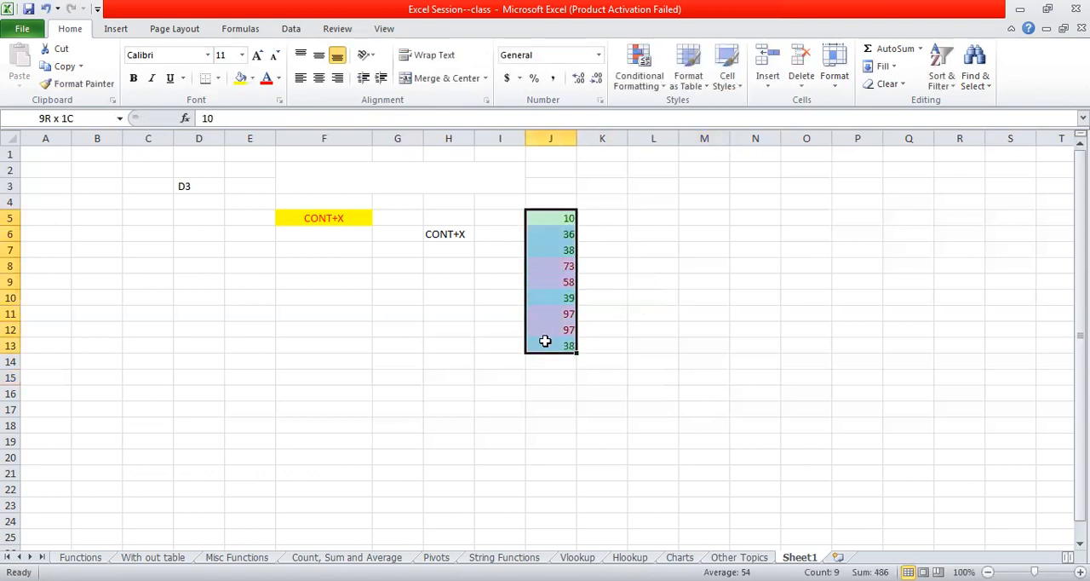
{"action": "left_click", "coordinate": [649, 88]}
{"action": "mouse_move", "coordinate": [696, 112]}
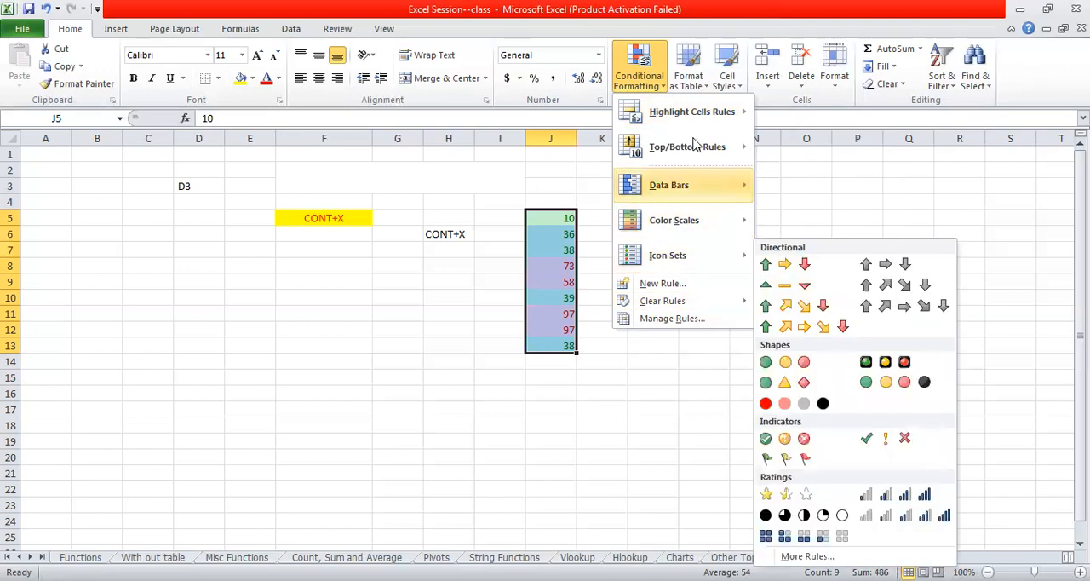
{"action": "mouse_move", "coordinate": [696, 146]}
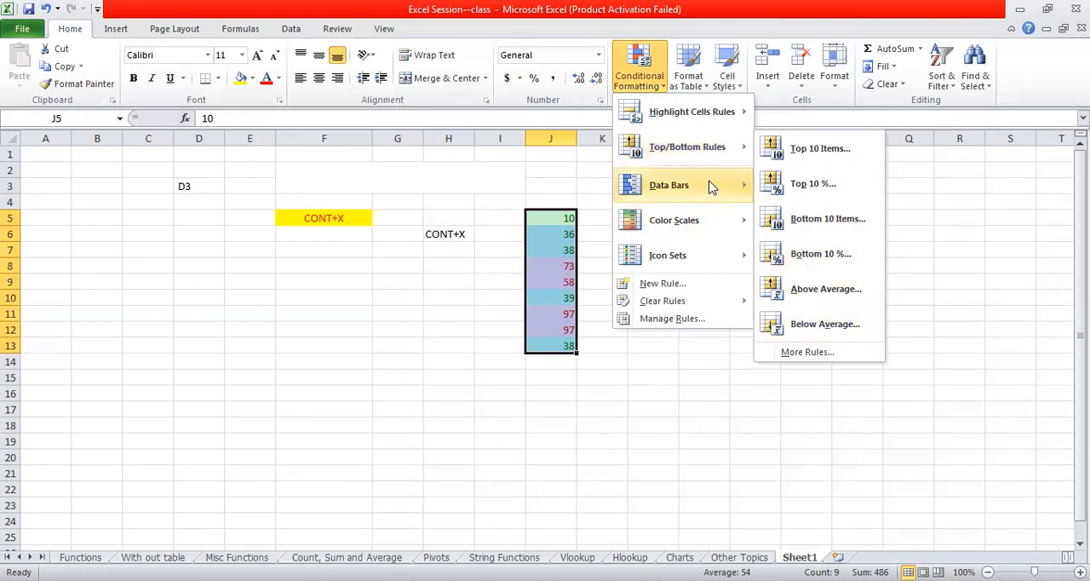
{"action": "mouse_move", "coordinate": [712, 187]}
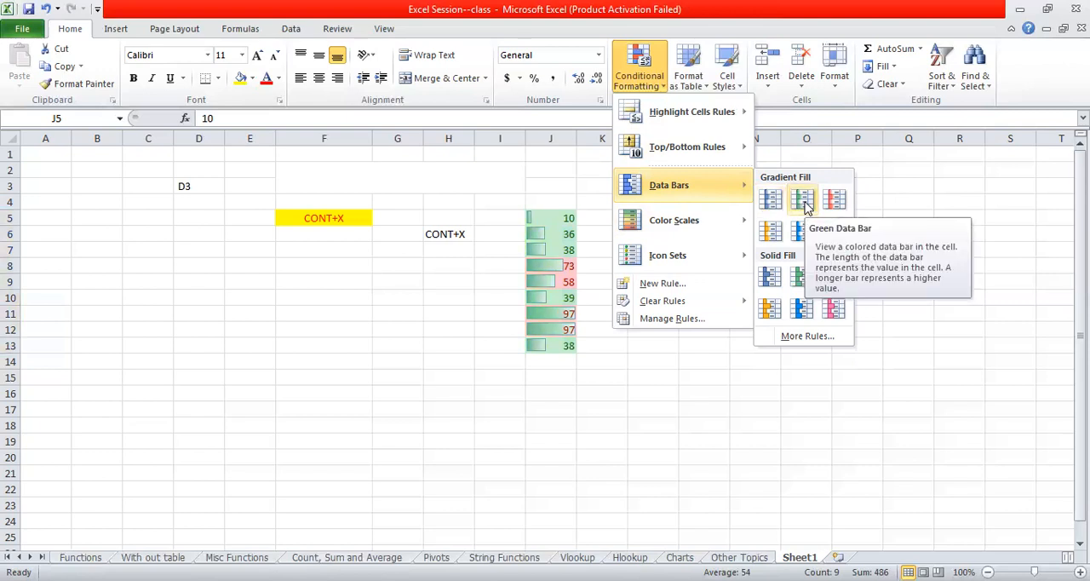
{"action": "left_click", "coordinate": [843, 212]}
{"action": "left_click", "coordinate": [633, 455]}
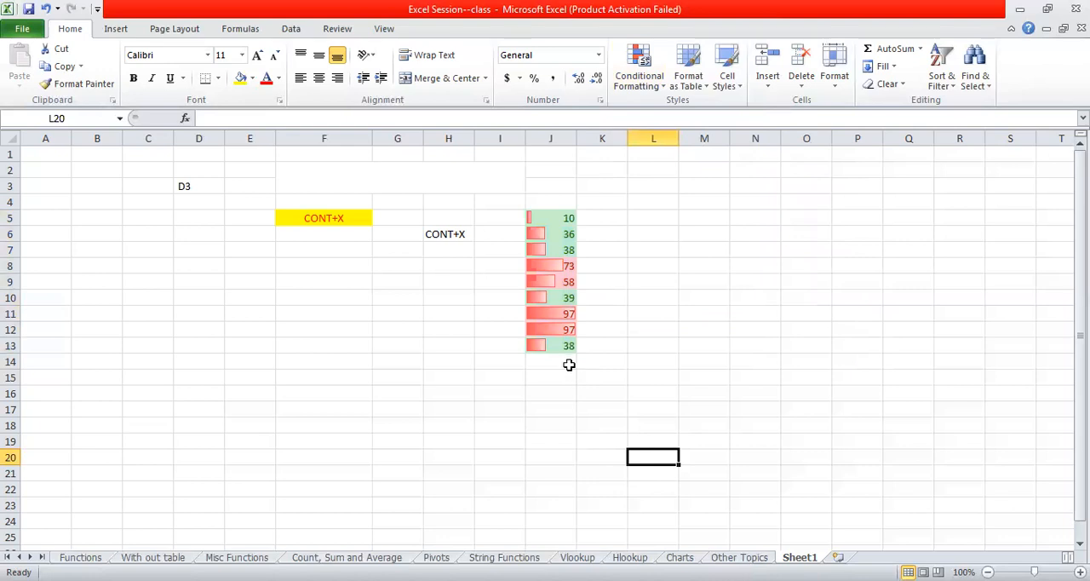
{"action": "left_click", "coordinate": [563, 330]}
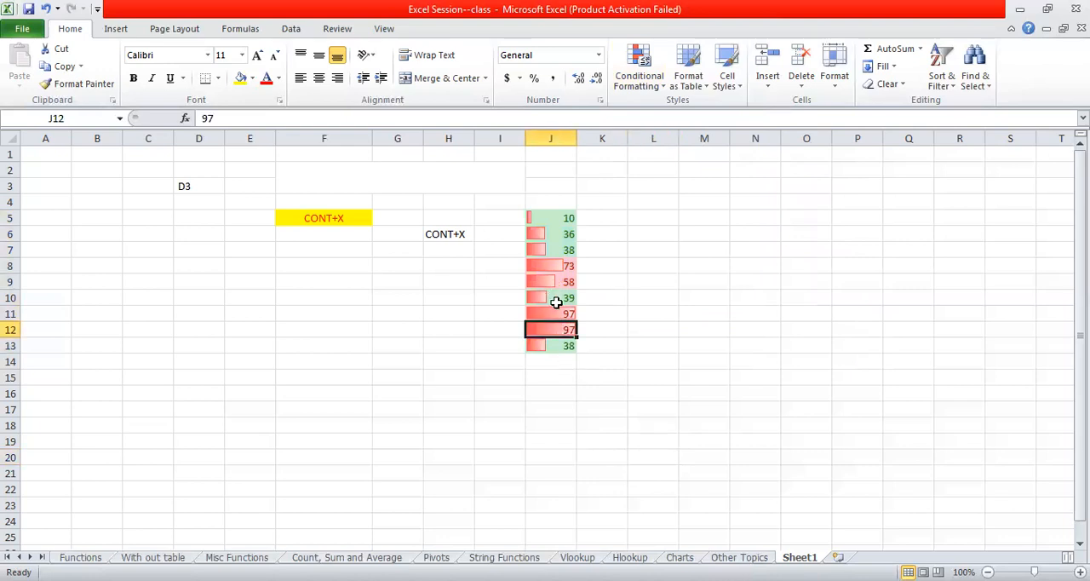
{"action": "left_click", "coordinate": [557, 302]}
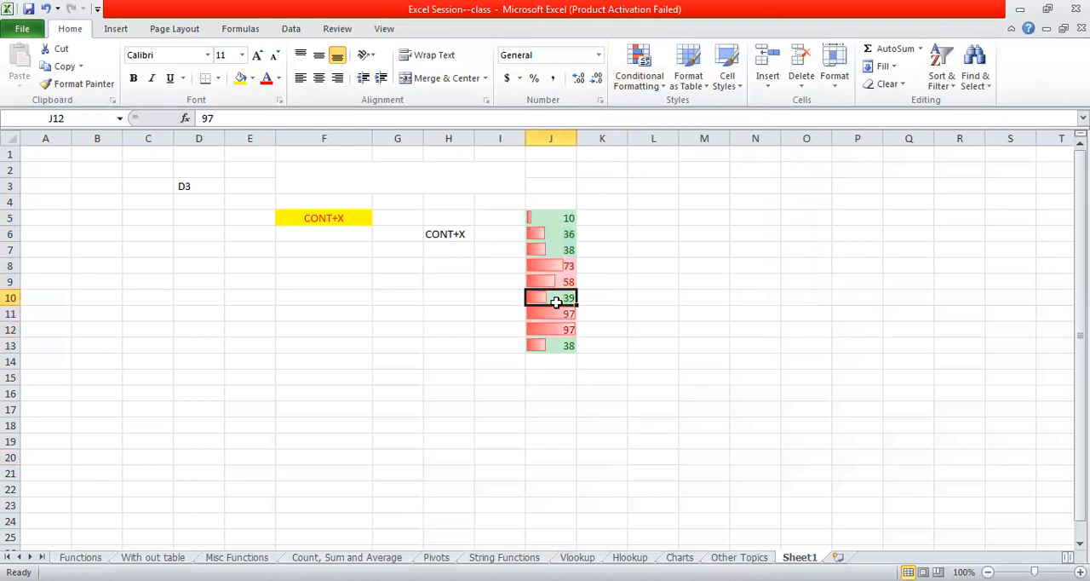
{"action": "left_click", "coordinate": [548, 213]}
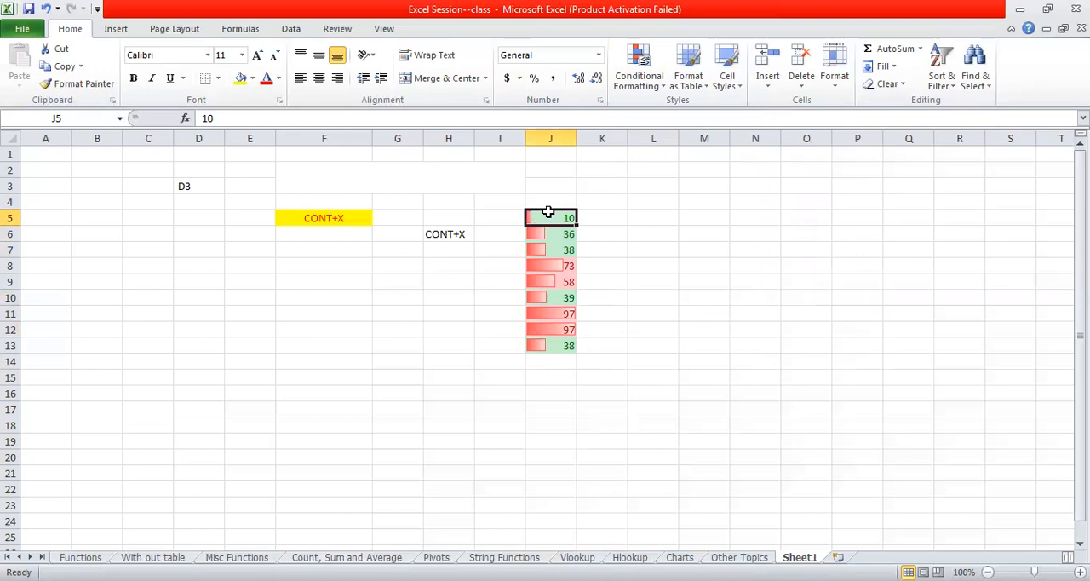
- Switch the data bars in J5:J13 to the blue solid fill
{"action": "left_click_drag", "start_coordinate": [547, 213], "coordinate": [565, 351]}
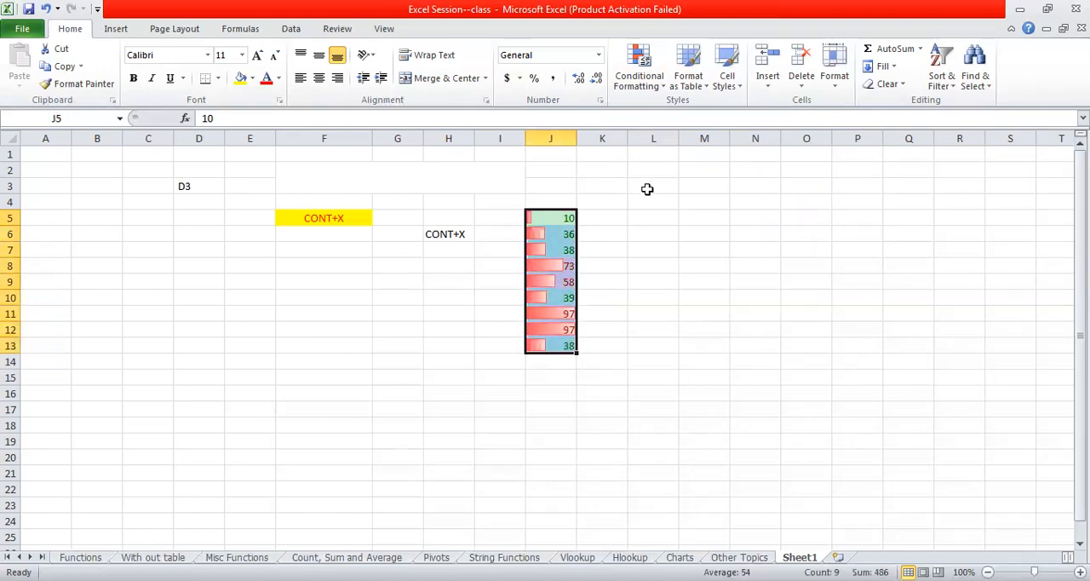
{"action": "left_click", "coordinate": [658, 91]}
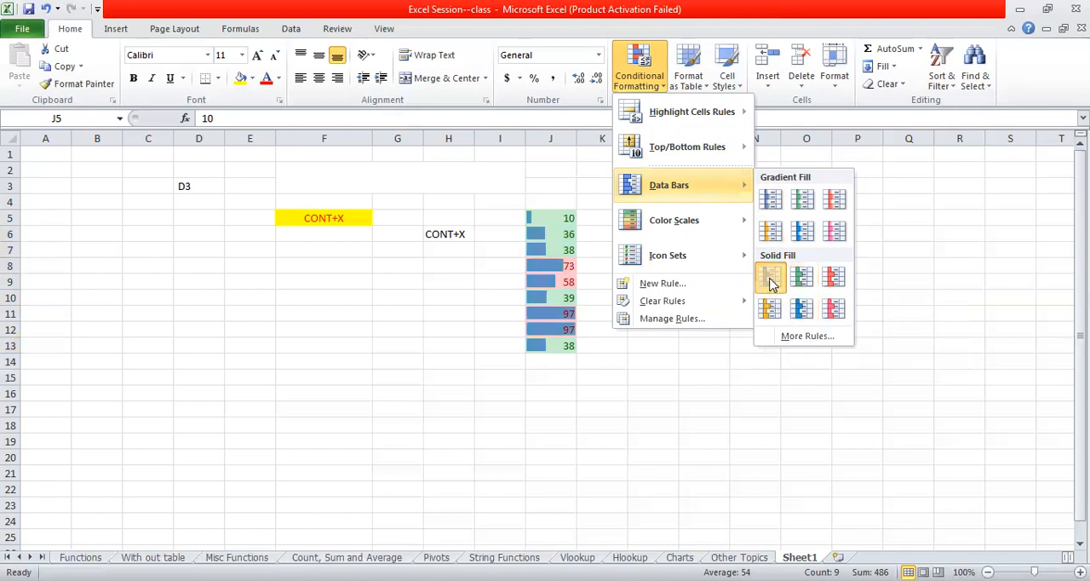
{"action": "left_click", "coordinate": [650, 91]}
- Clear all conditional formatting rules from the entire sheet
{"action": "left_click", "coordinate": [649, 91]}
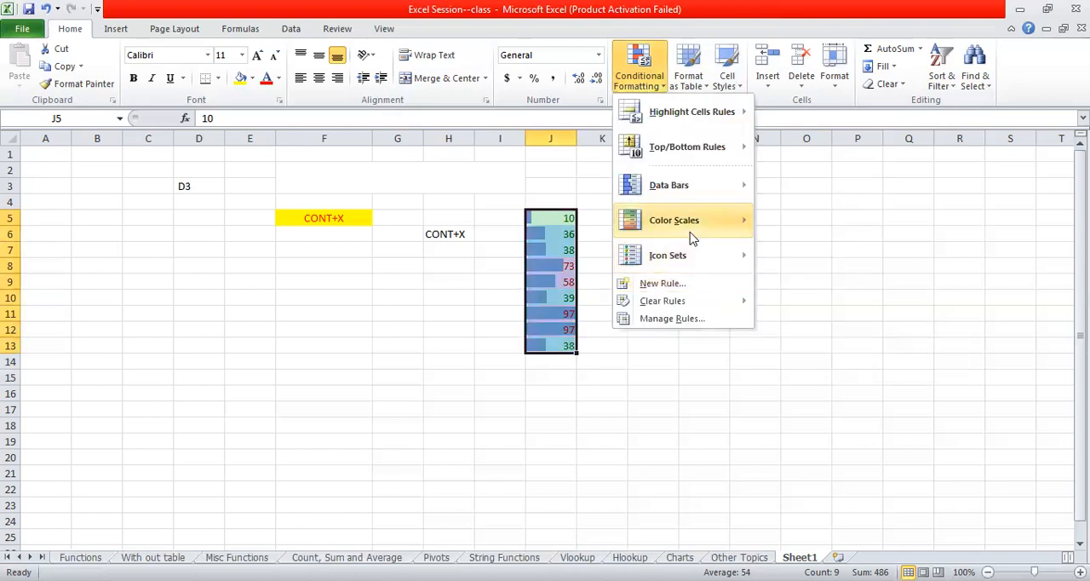
{"action": "mouse_move", "coordinate": [692, 236]}
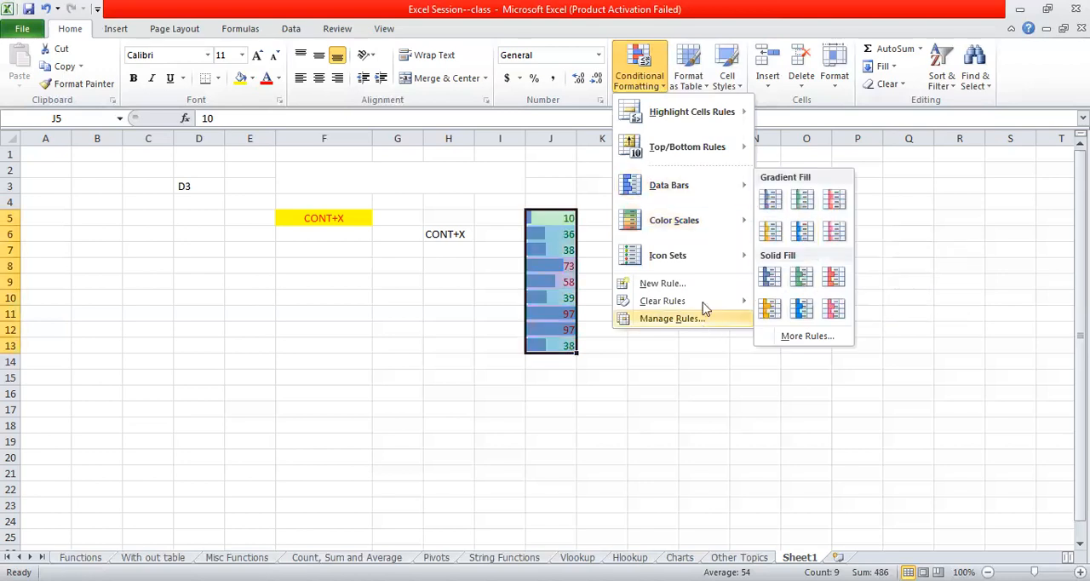
{"action": "mouse_move", "coordinate": [703, 302]}
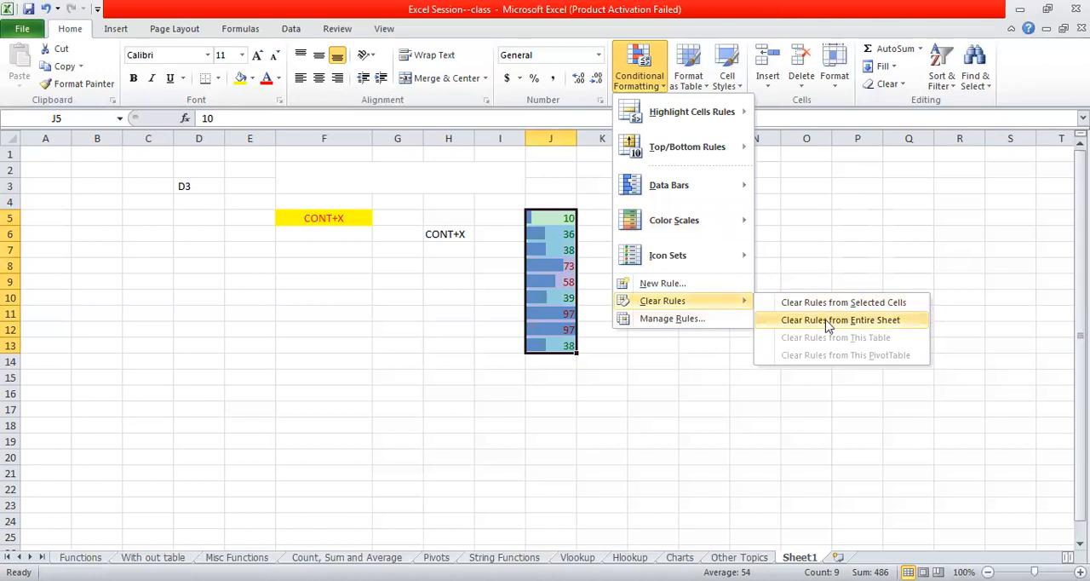
{"action": "left_click", "coordinate": [828, 320]}
{"action": "left_click", "coordinate": [627, 218]}
- Apply the 4 Ratings icon set to the numbers in J5:J13
{"action": "left_click_drag", "start_coordinate": [557, 218], "coordinate": [562, 345]}
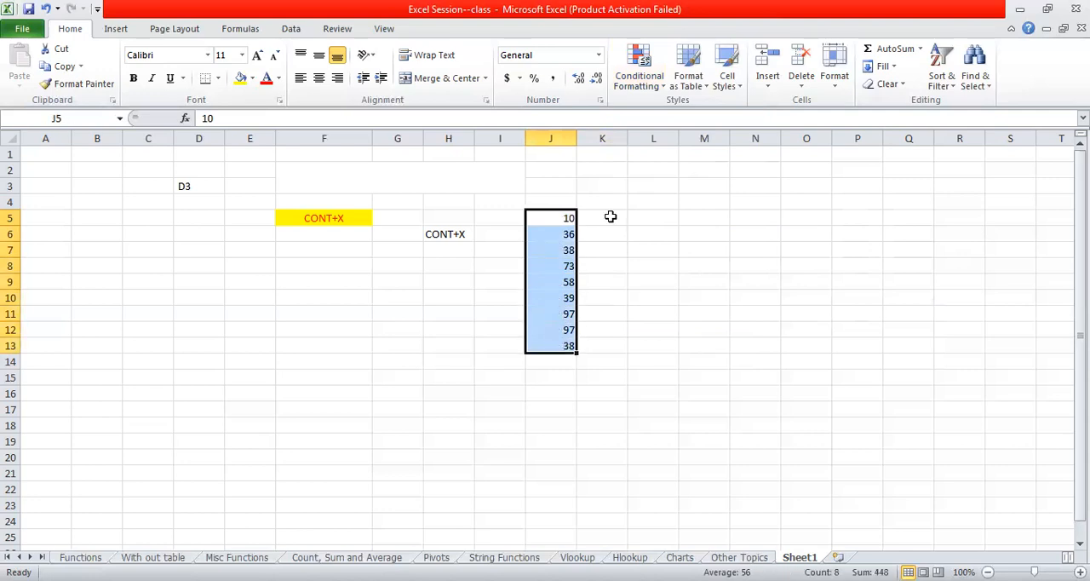
{"action": "left_click", "coordinate": [658, 78]}
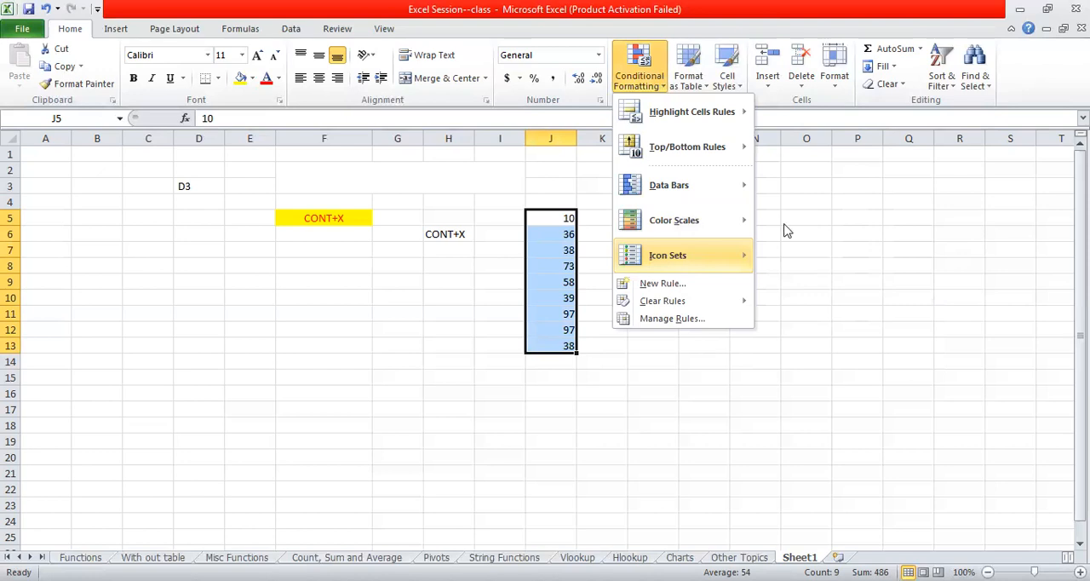
{"action": "mouse_move", "coordinate": [734, 221]}
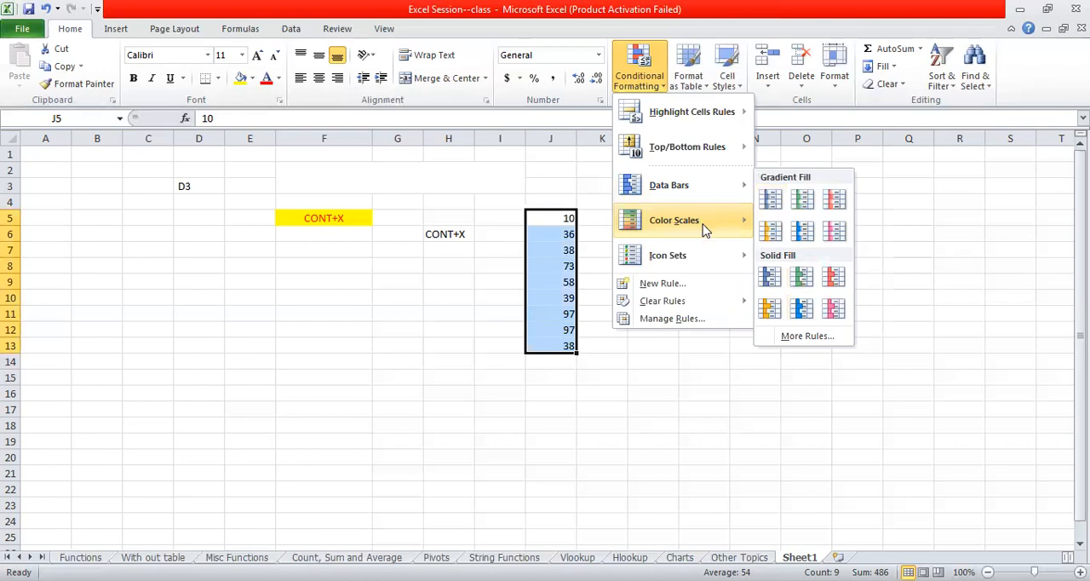
{"action": "mouse_move", "coordinate": [697, 264]}
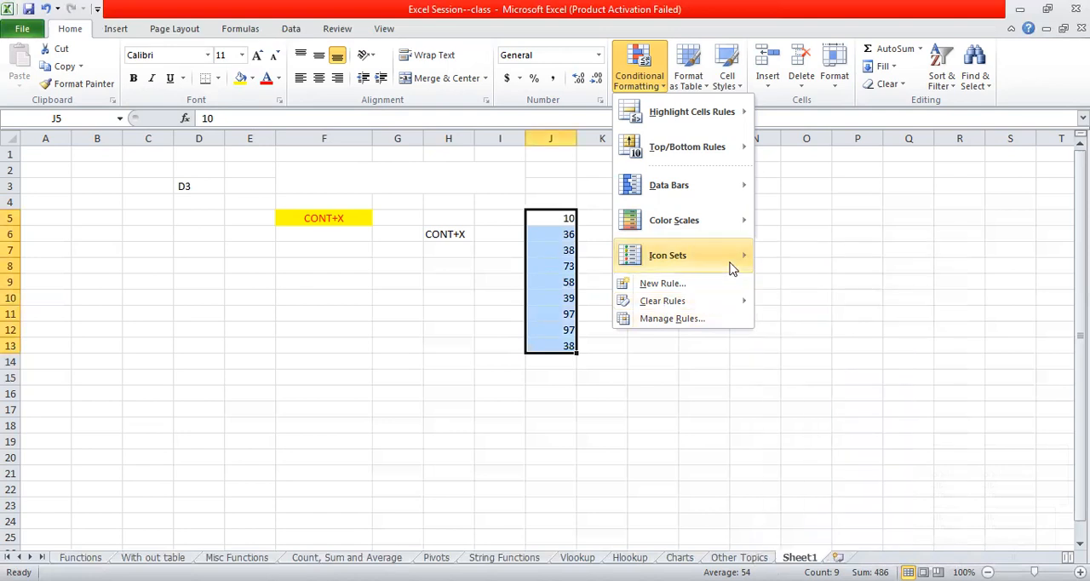
{"action": "mouse_move", "coordinate": [730, 266]}
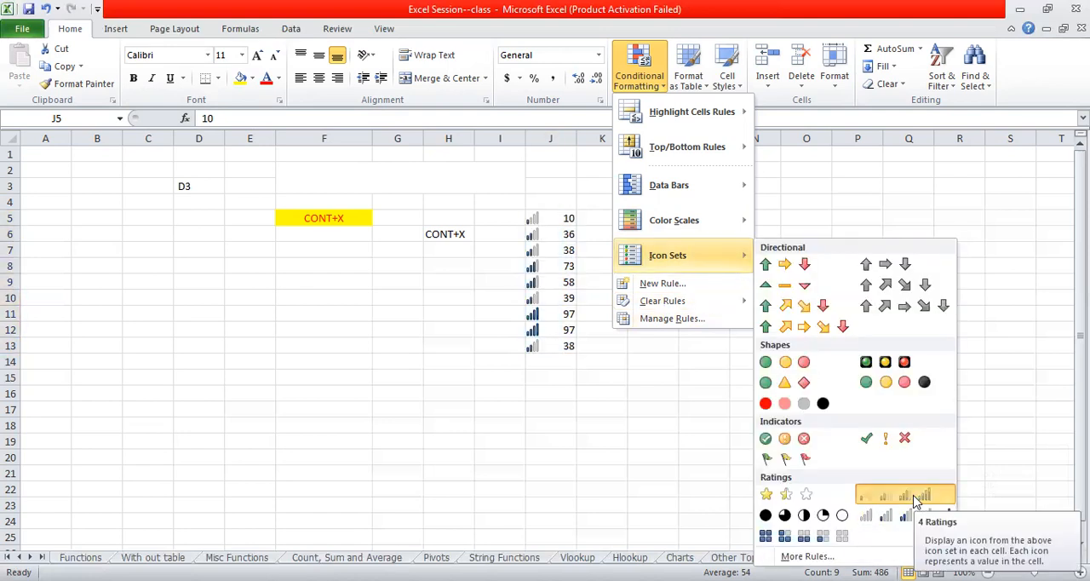
{"action": "left_click", "coordinate": [916, 502]}
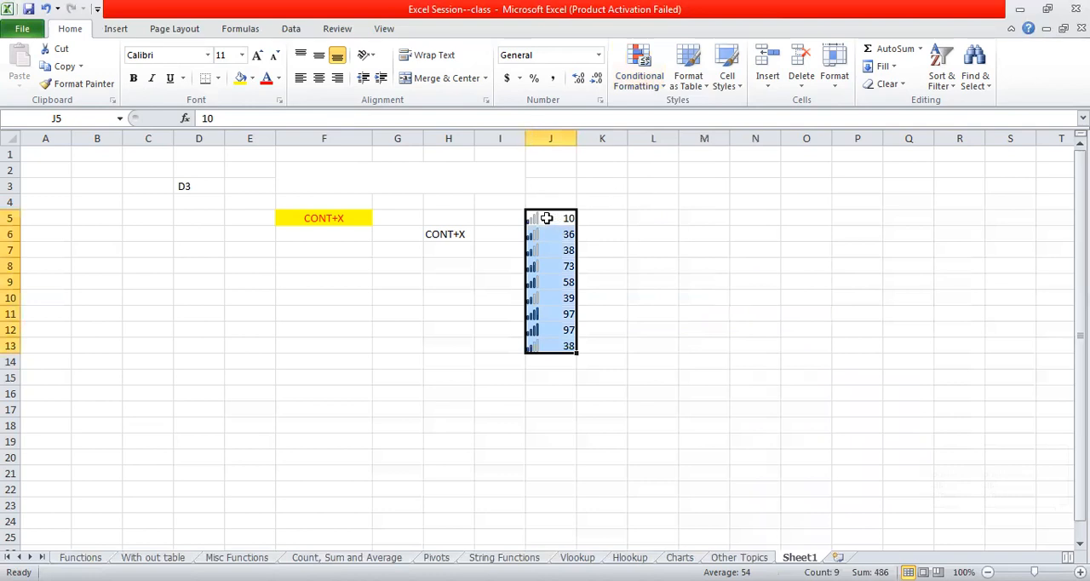
{"action": "left_click", "coordinate": [546, 218]}
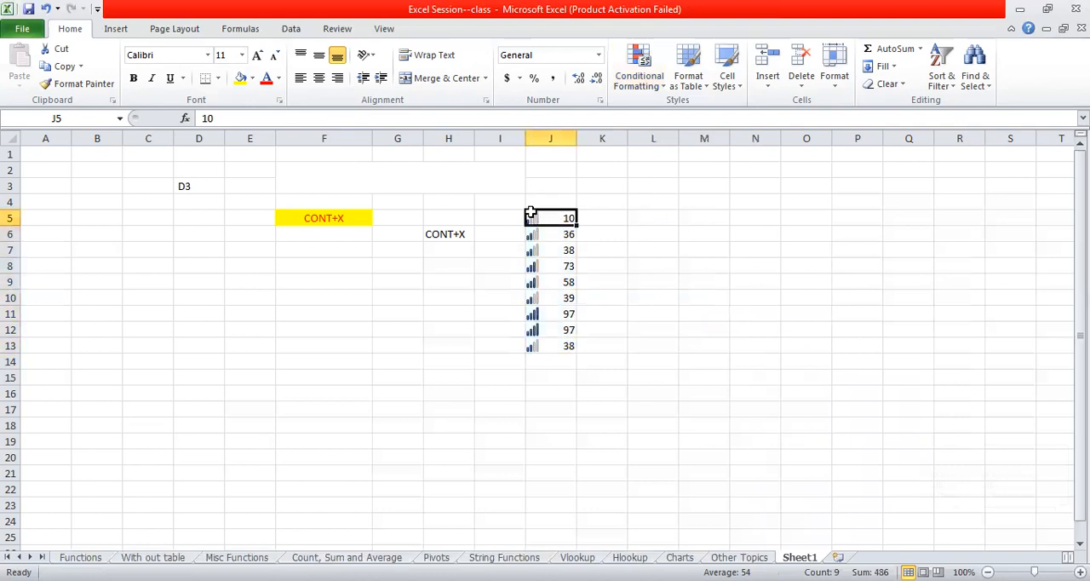
{"action": "left_click", "coordinate": [566, 295]}
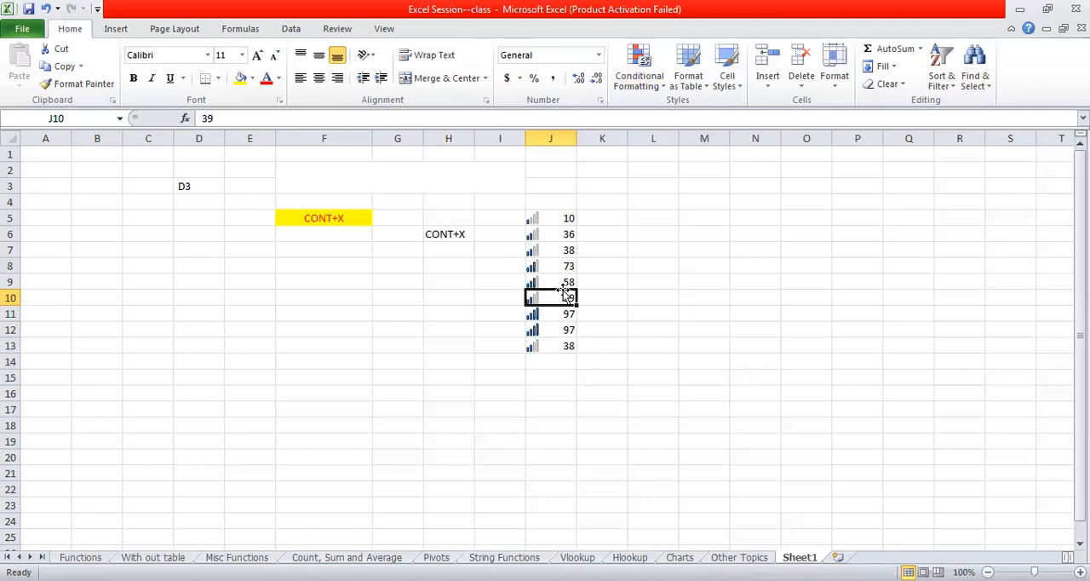
{"action": "left_click", "coordinate": [792, 174]}
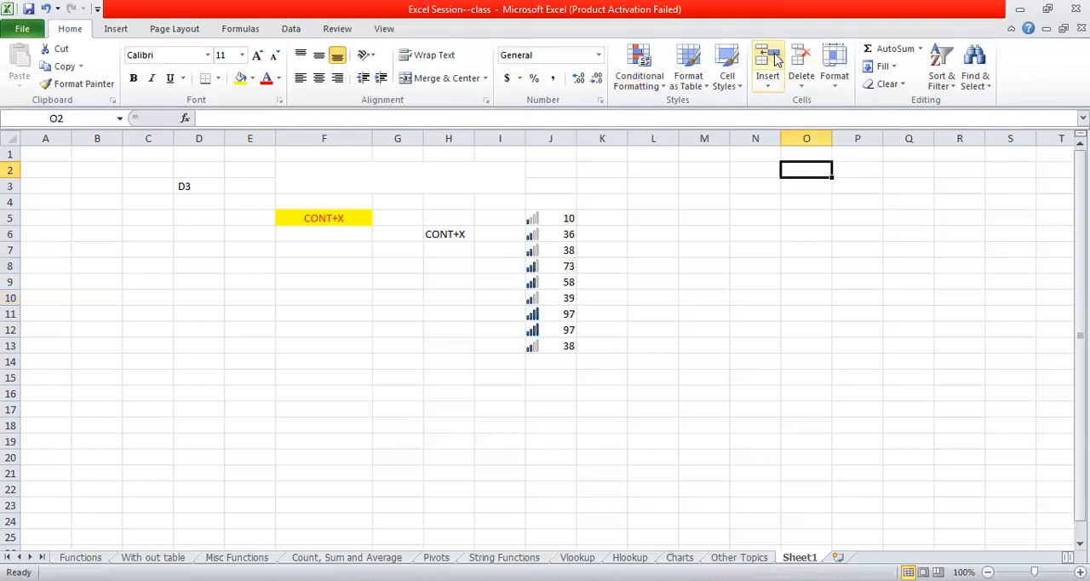
{"action": "left_click", "coordinate": [737, 88]}
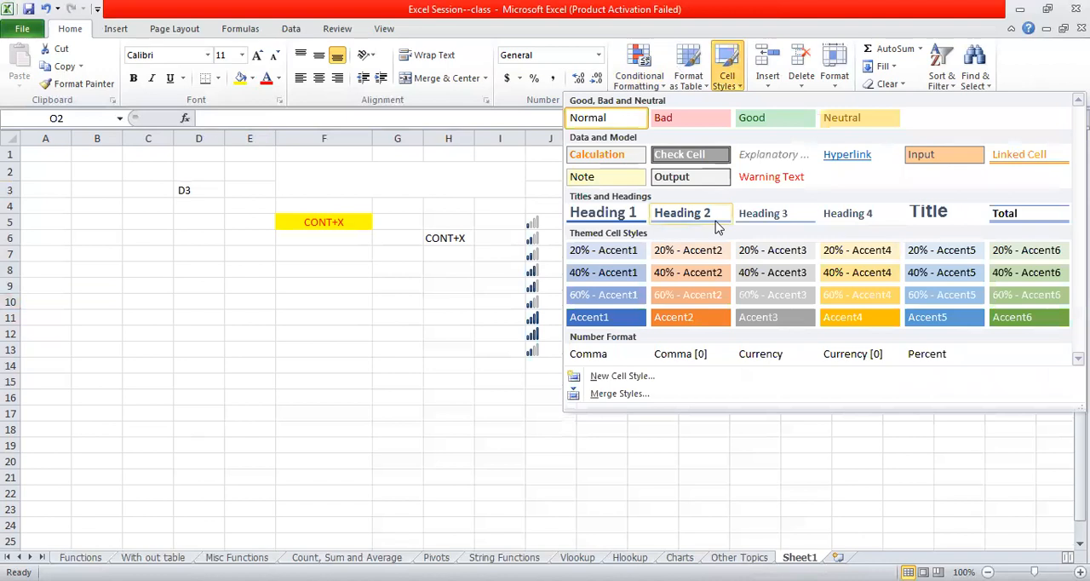
{"action": "left_click", "coordinate": [764, 88]}
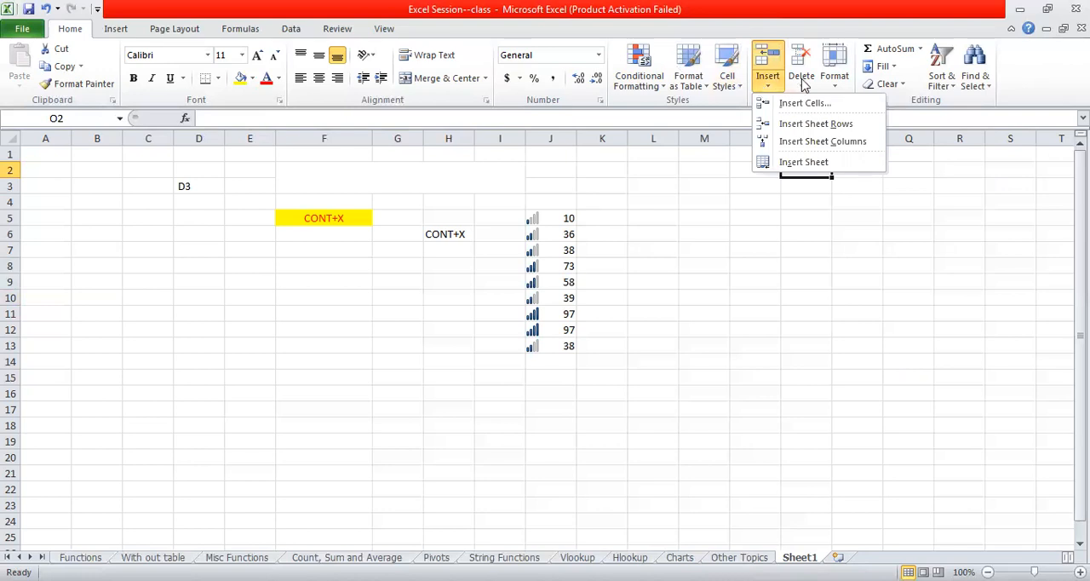
{"action": "left_click", "coordinate": [803, 82]}
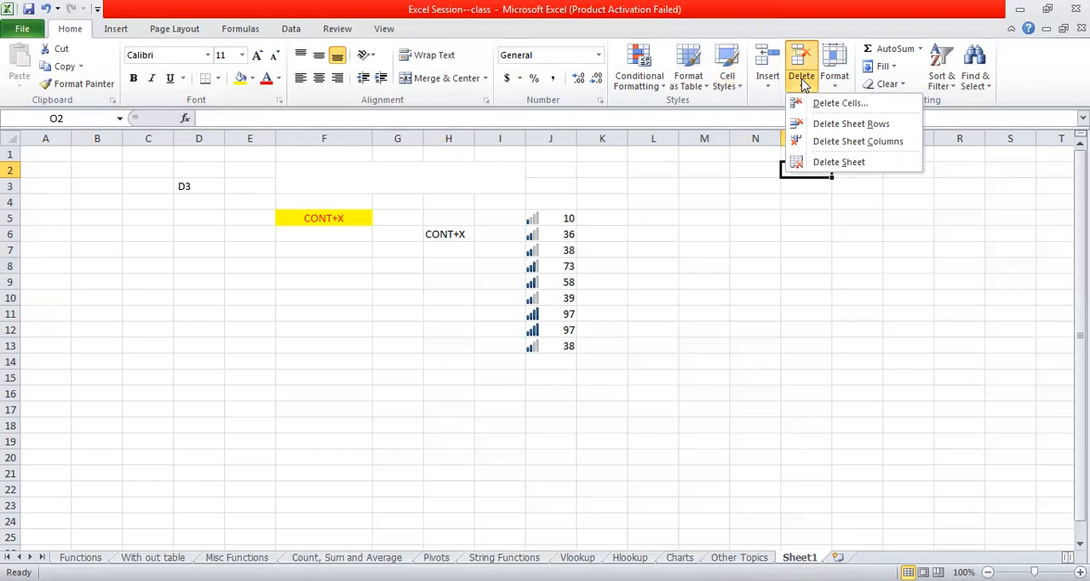
{"action": "left_click", "coordinate": [1039, 176]}
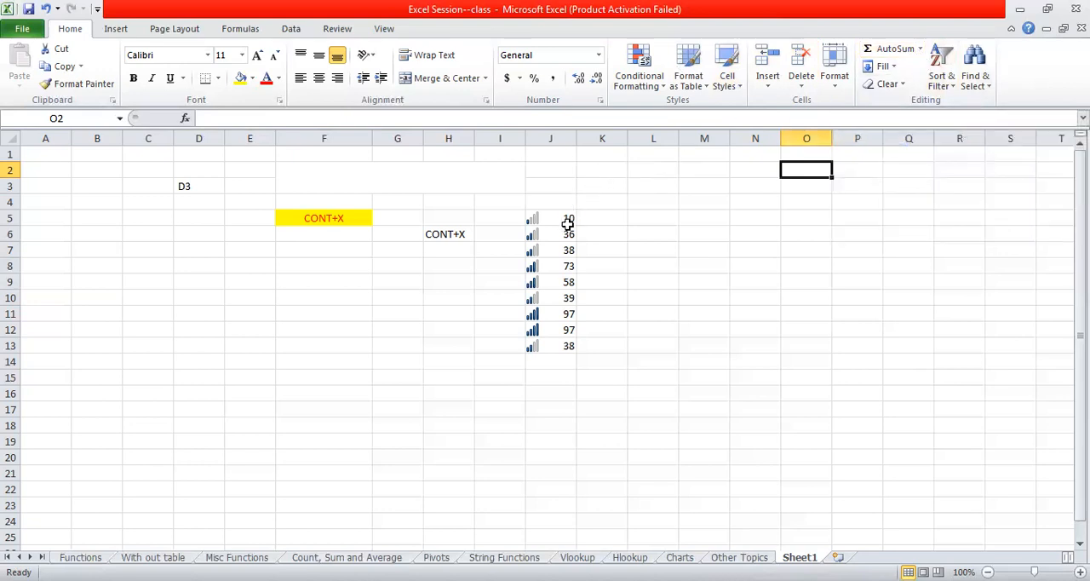
- Total the numbers in J5:J13 with AutoSum in cell J14 and select that cell to inspect its formula
{"action": "left_click_drag", "start_coordinate": [566, 234], "coordinate": [564, 218]}
{"action": "left_click", "coordinate": [627, 271]}
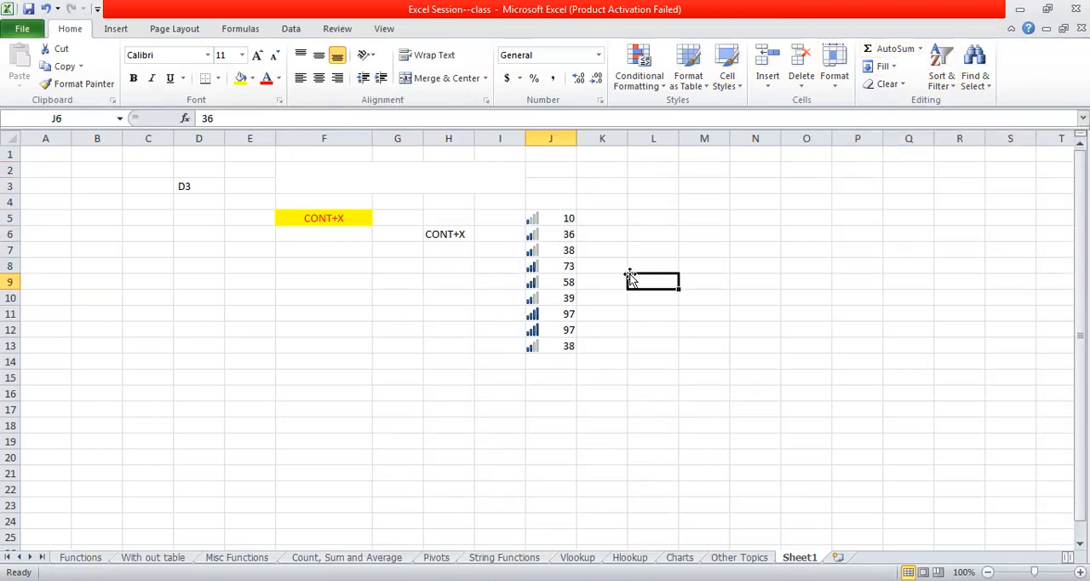
{"action": "left_click", "coordinate": [564, 217]}
{"action": "left_click_drag", "start_coordinate": [561, 247], "coordinate": [566, 345]}
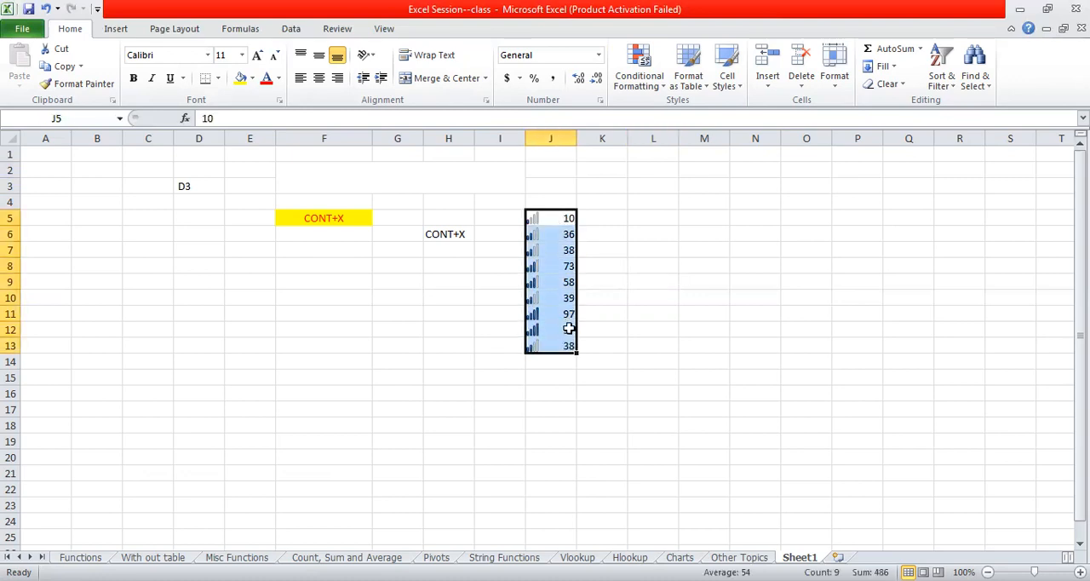
{"action": "left_click", "coordinate": [896, 49]}
{"action": "left_click", "coordinate": [663, 279]}
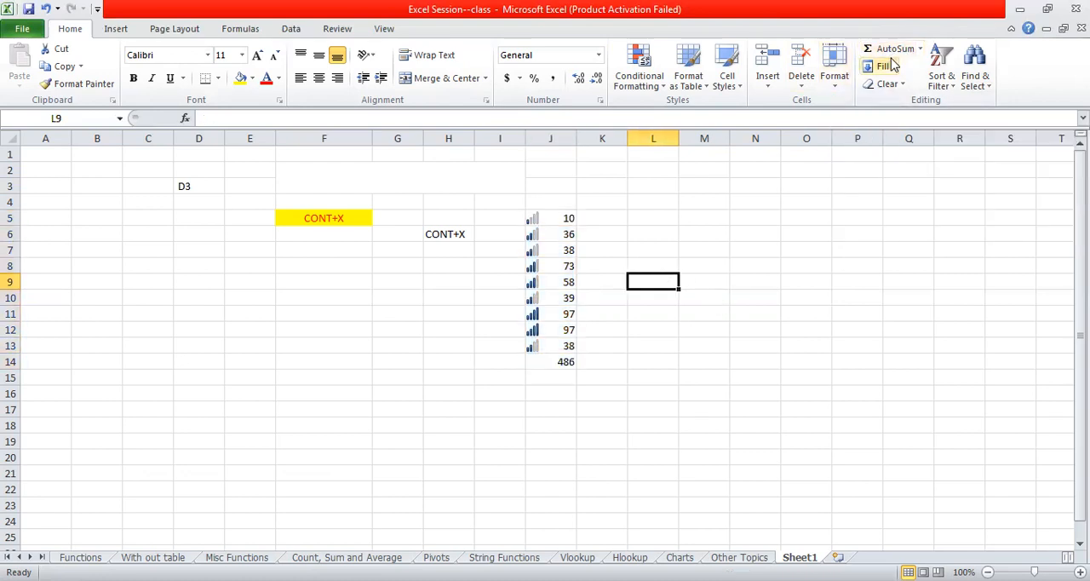
{"action": "left_click", "coordinate": [562, 362]}
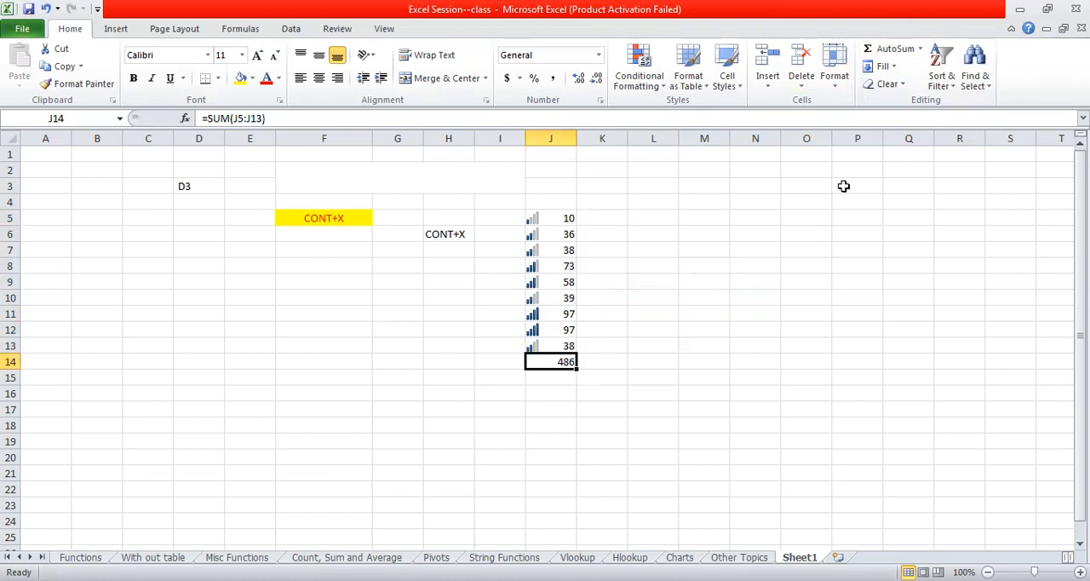
{"action": "left_click", "coordinate": [891, 68]}
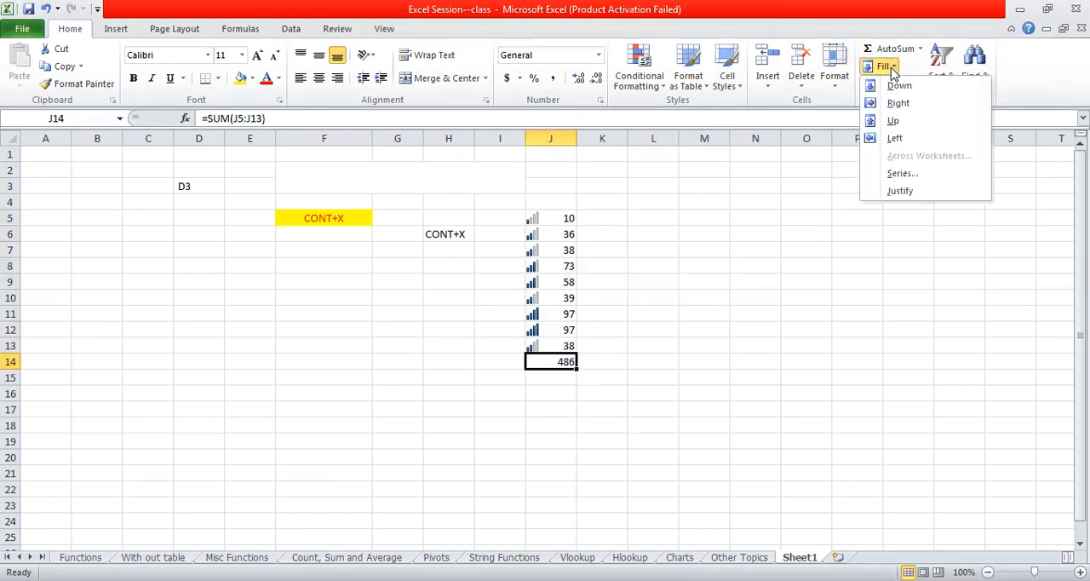
{"action": "left_click", "coordinate": [703, 239]}
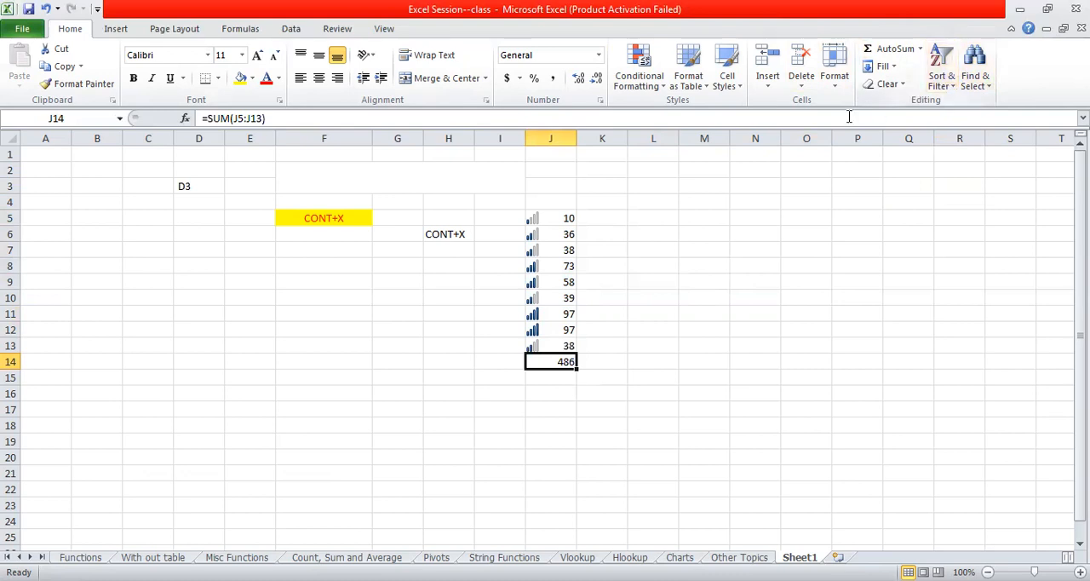
- Sort the numbers in J5:J13 from smallest to largest
{"action": "left_click", "coordinate": [564, 216]}
{"action": "left_click_drag", "start_coordinate": [564, 216], "coordinate": [564, 349]}
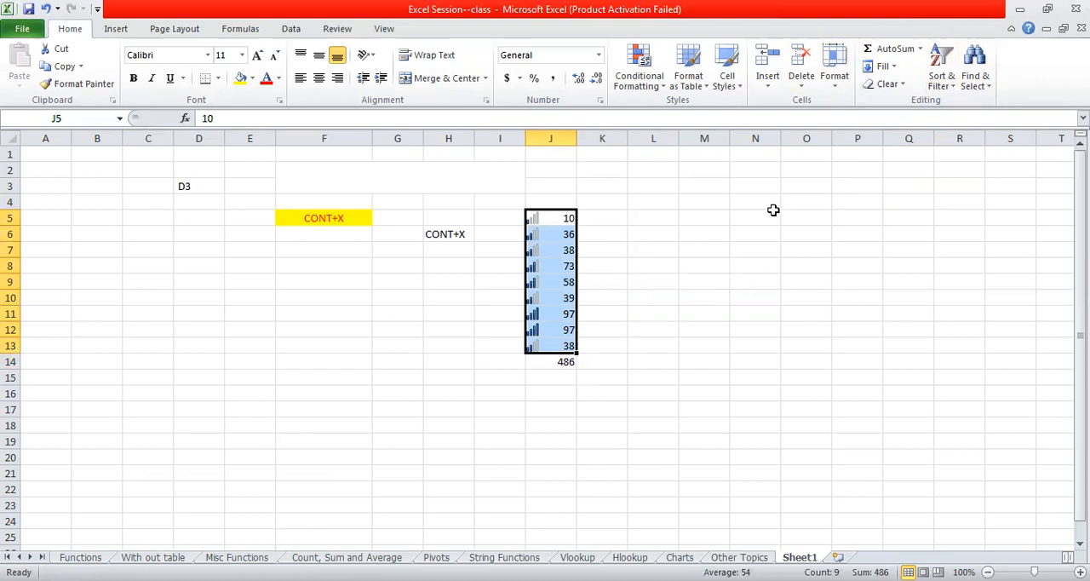
{"action": "left_click", "coordinate": [942, 85]}
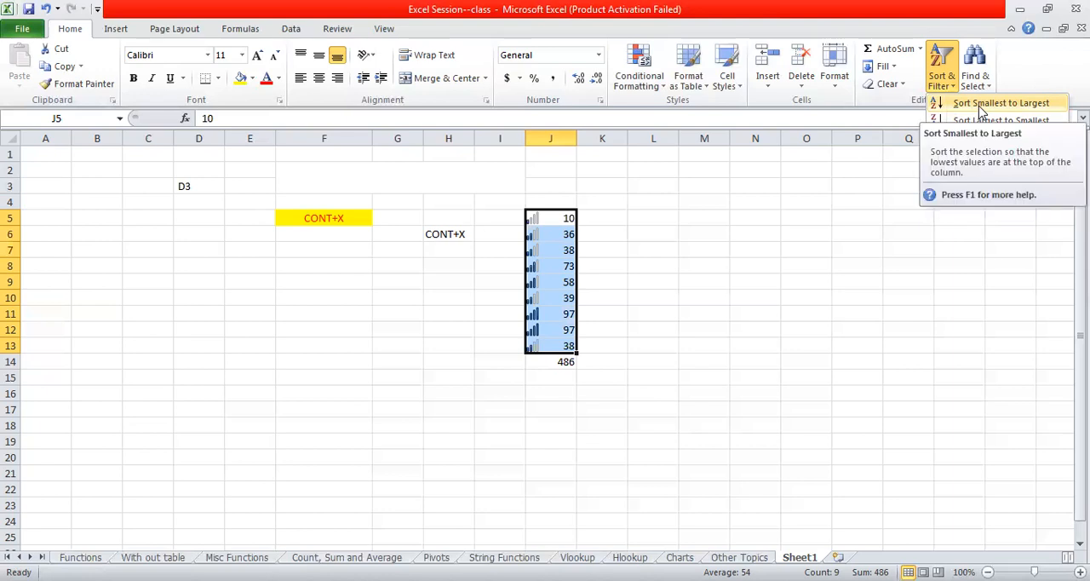
{"action": "left_click", "coordinate": [979, 103]}
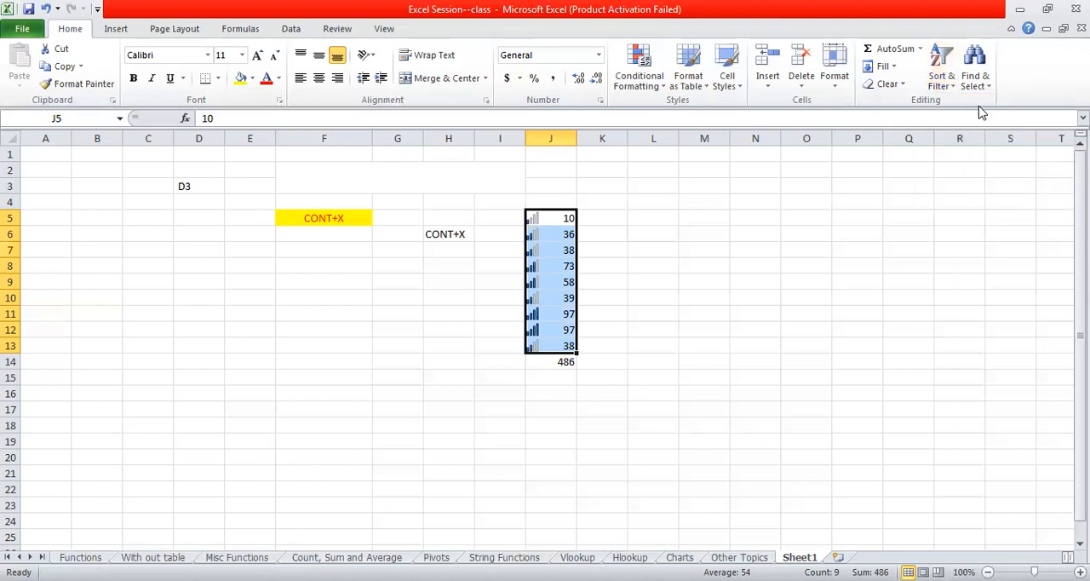
{"action": "left_click", "coordinate": [800, 219]}
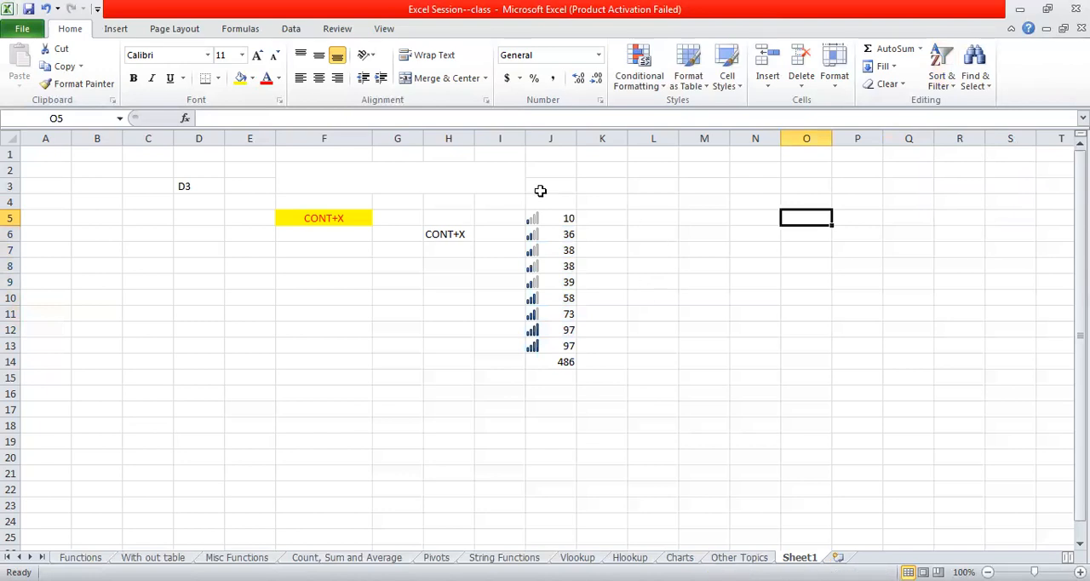
- Sort the numbers in J5:J13 from largest to smallest
{"action": "left_click_drag", "start_coordinate": [552, 219], "coordinate": [557, 344]}
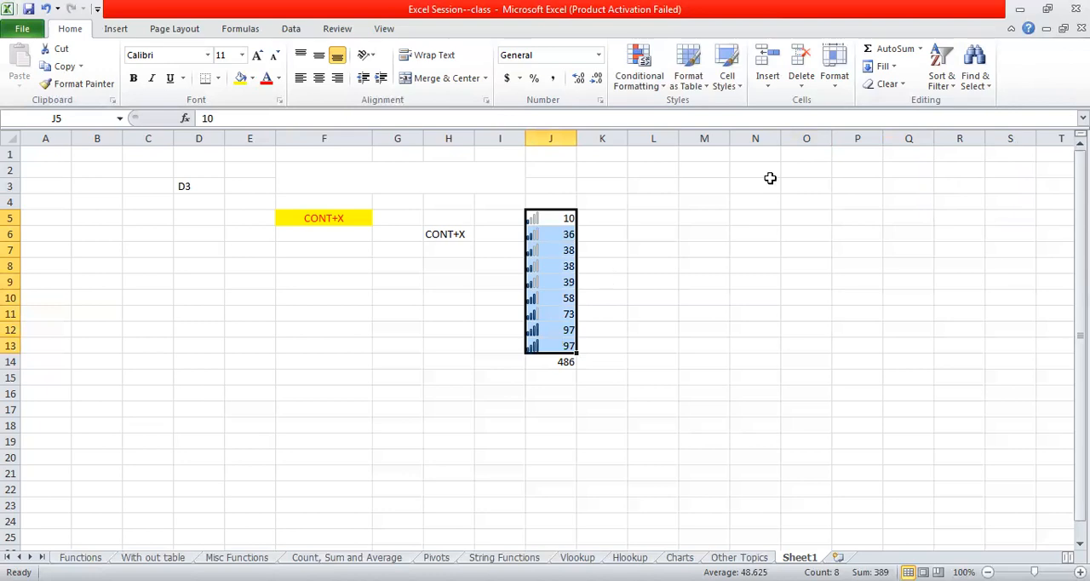
{"action": "left_click", "coordinate": [945, 84]}
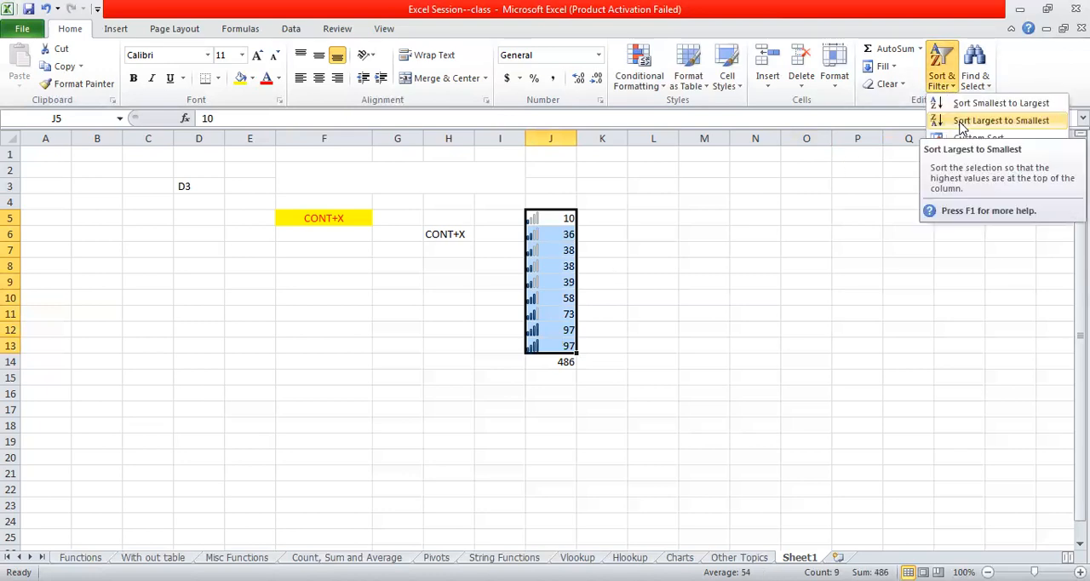
{"action": "left_click", "coordinate": [961, 122]}
{"action": "left_click", "coordinate": [757, 202]}
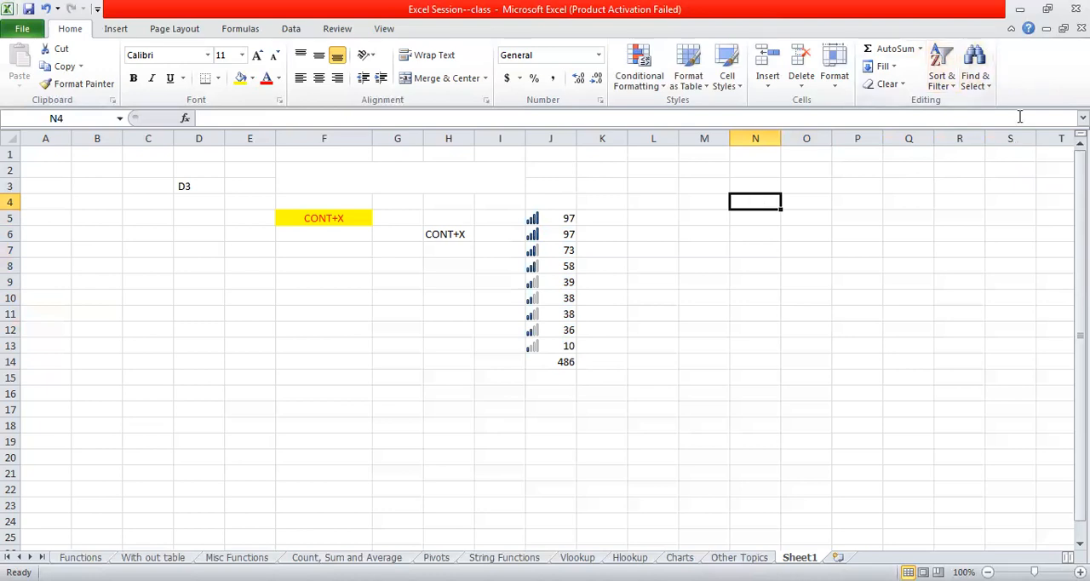
- Find all cells on the sheet containing 38, and close the search dialog
{"action": "left_click", "coordinate": [979, 87]}
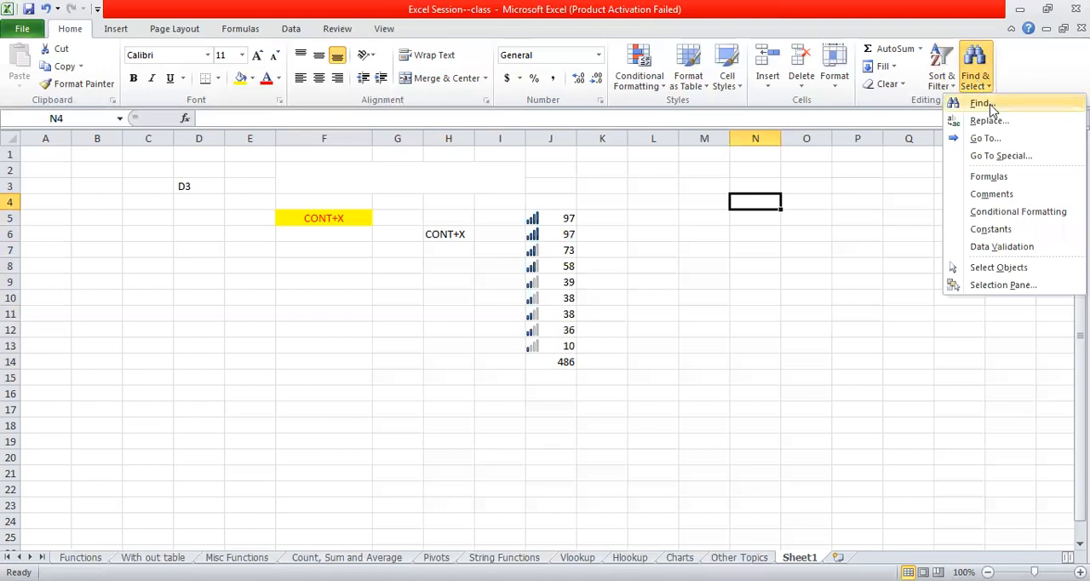
{"action": "left_click", "coordinate": [981, 104]}
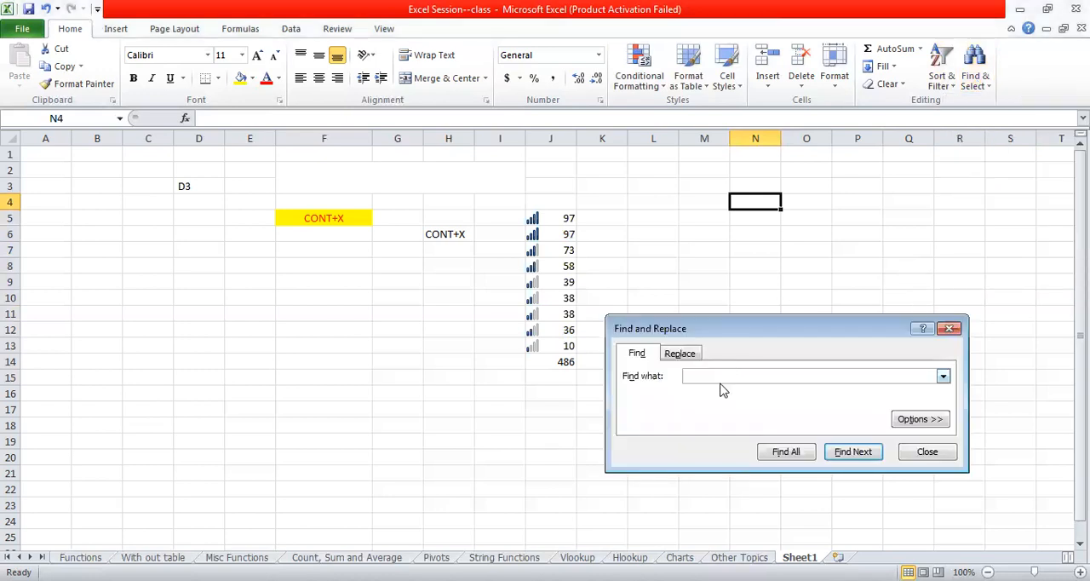
{"action": "type", "text": "38"}
{"action": "left_click", "coordinate": [801, 452]}
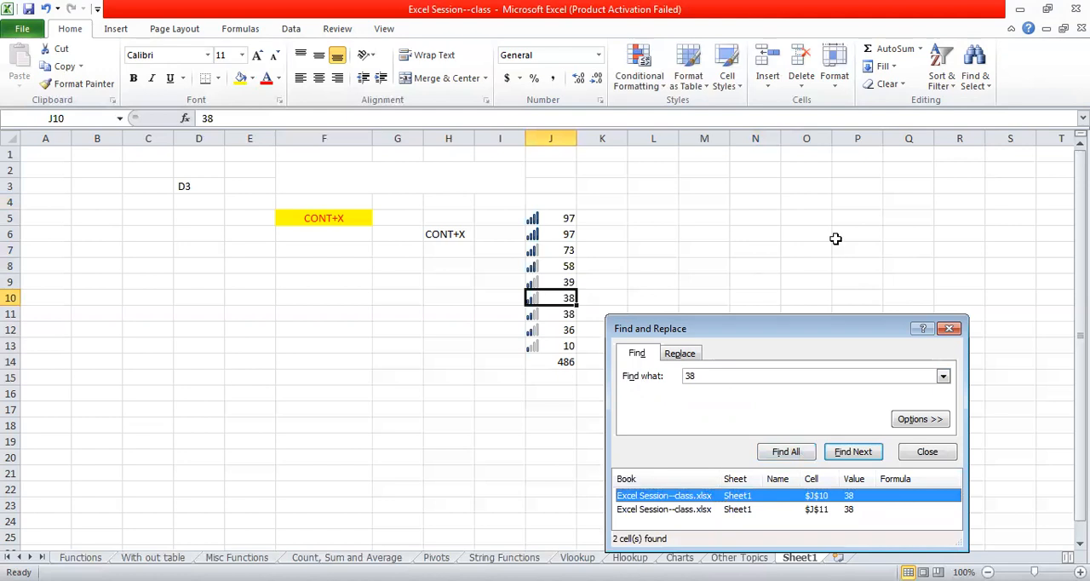
{"action": "left_click", "coordinate": [949, 329]}
{"action": "left_click", "coordinate": [985, 77]}
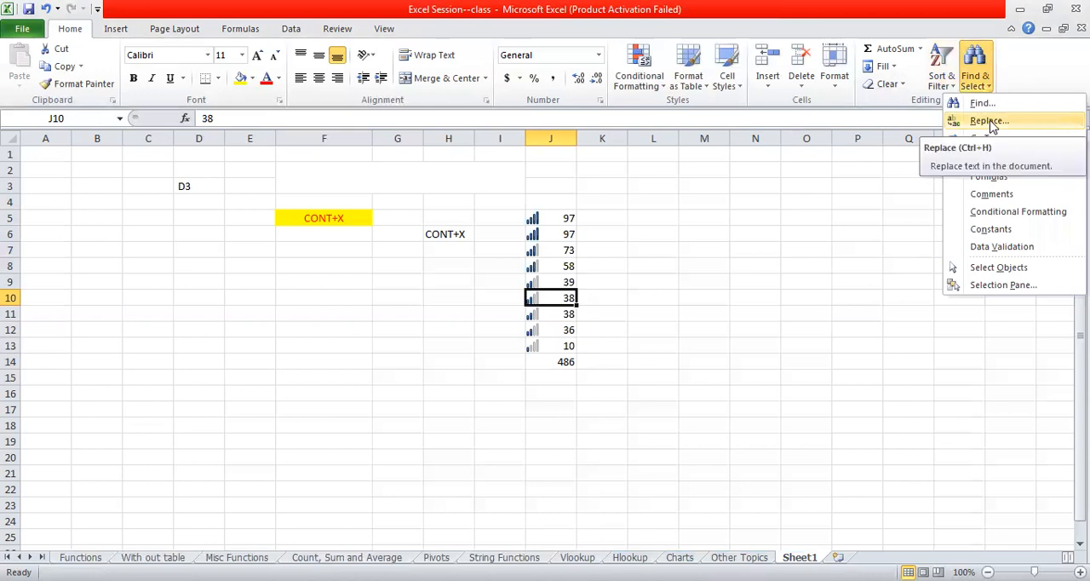
{"action": "left_click", "coordinate": [879, 240]}
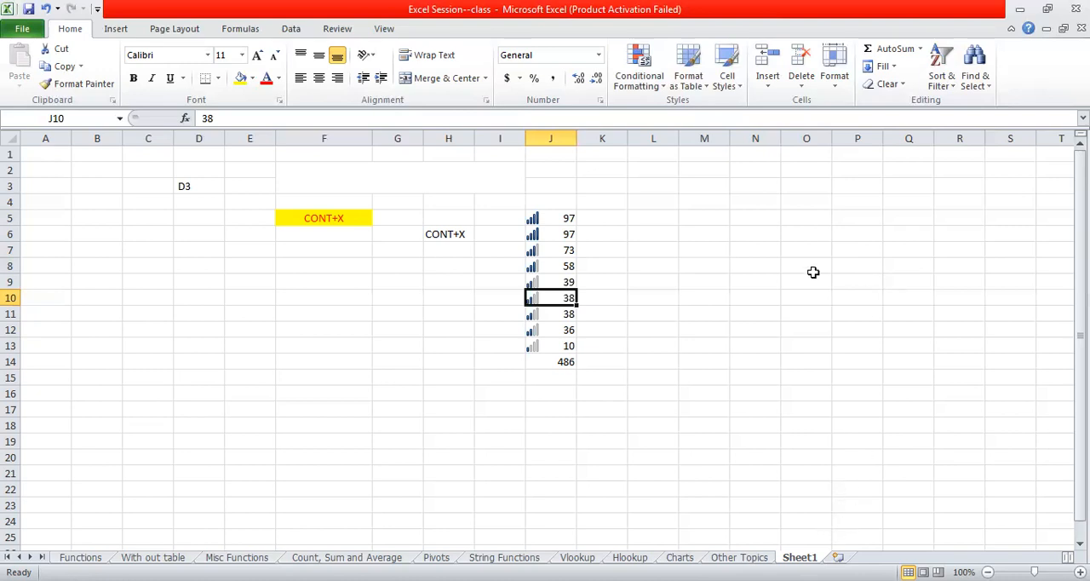
{"action": "left_click", "coordinate": [117, 32]}
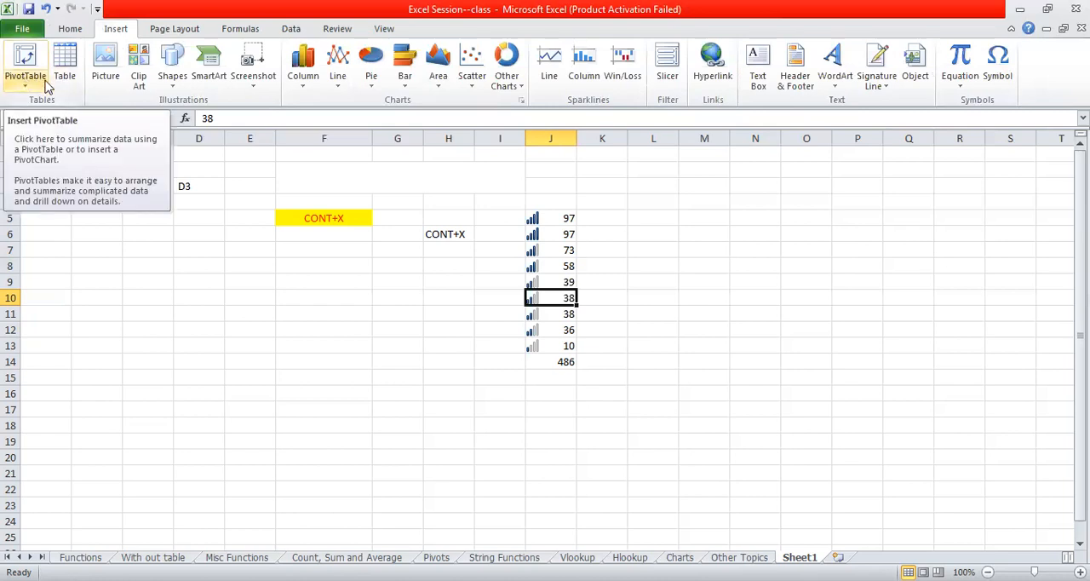
{"action": "left_click", "coordinate": [110, 75]}
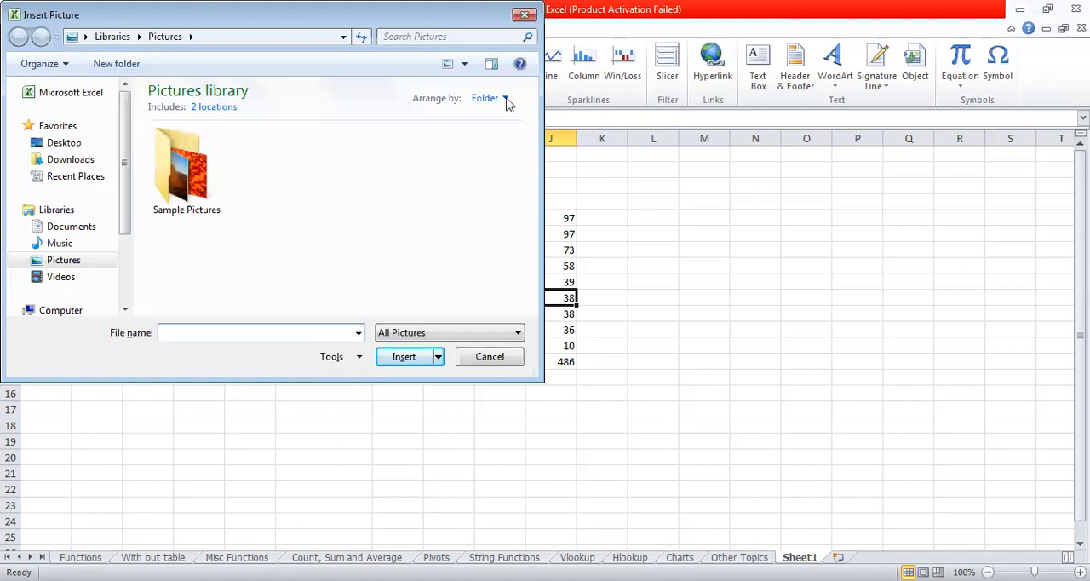
{"action": "left_click", "coordinate": [487, 357]}
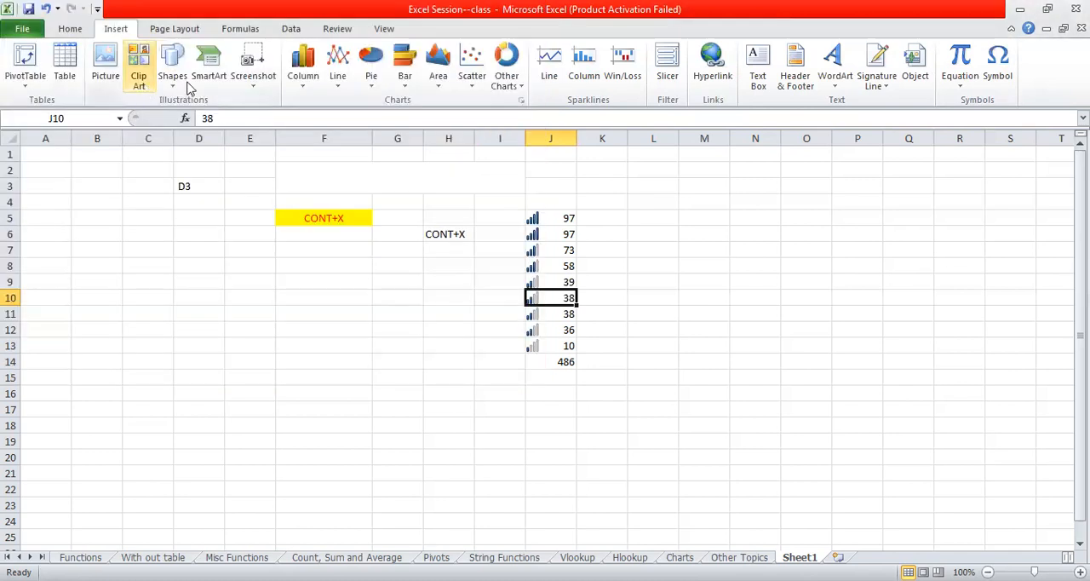
{"action": "left_click", "coordinate": [172, 72]}
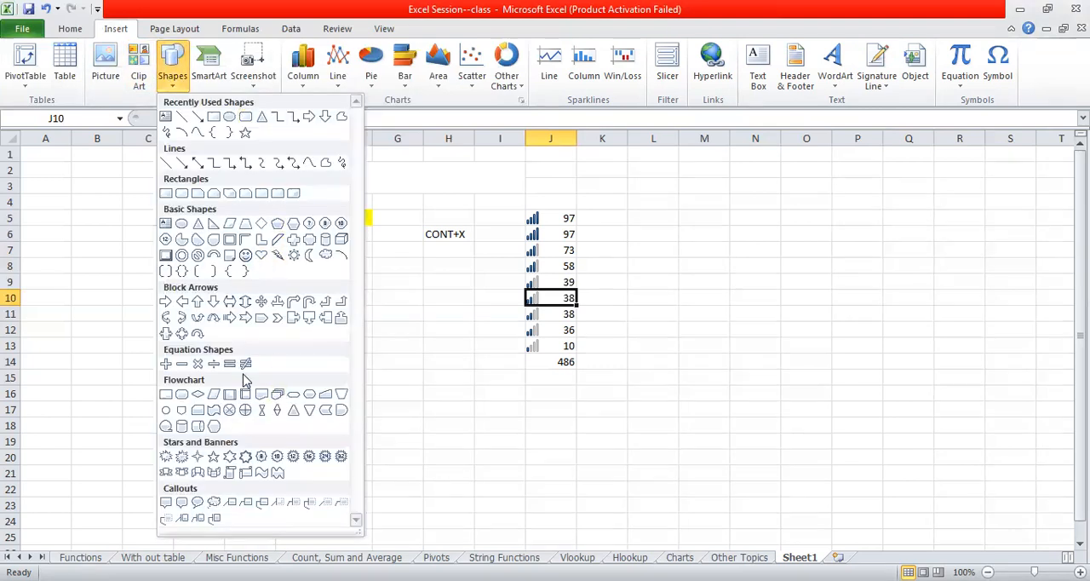
{"action": "left_click", "coordinate": [290, 253]}
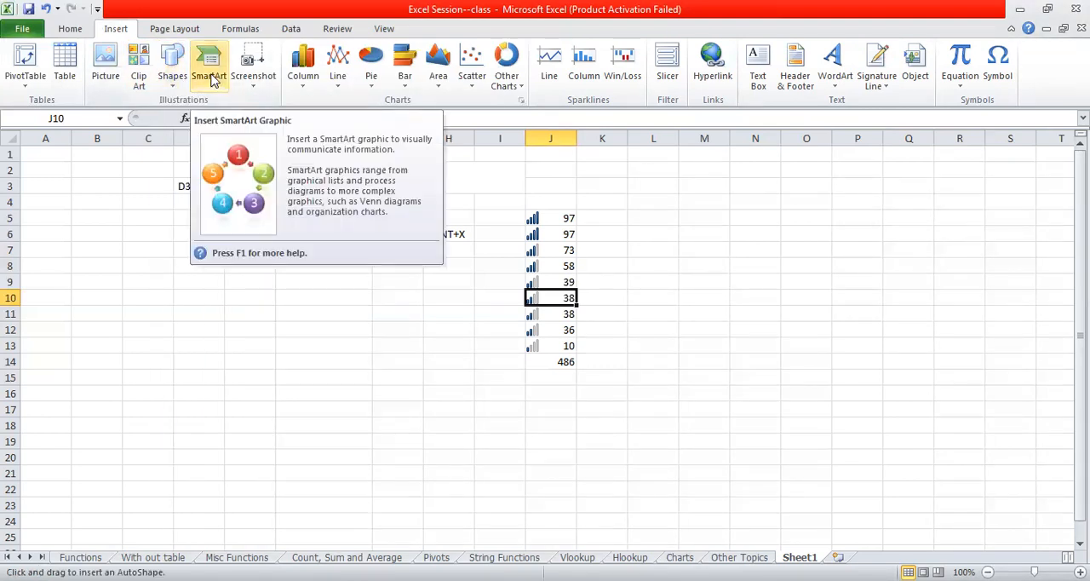
- Insert a Vertical Box List SmartArt graphic on the sheet and close its text pane
{"action": "left_click", "coordinate": [213, 79]}
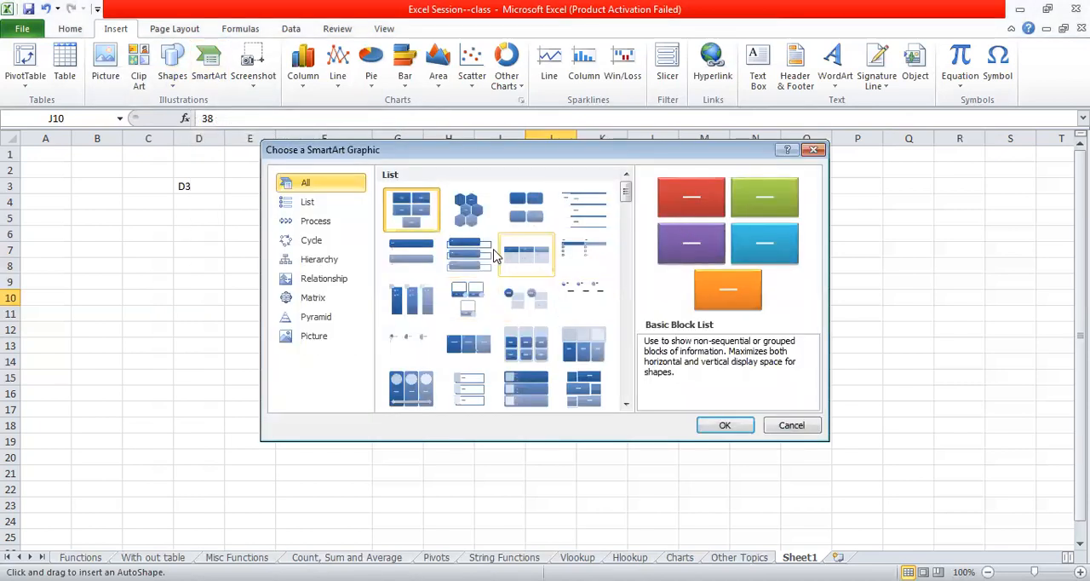
{"action": "left_click", "coordinate": [478, 260]}
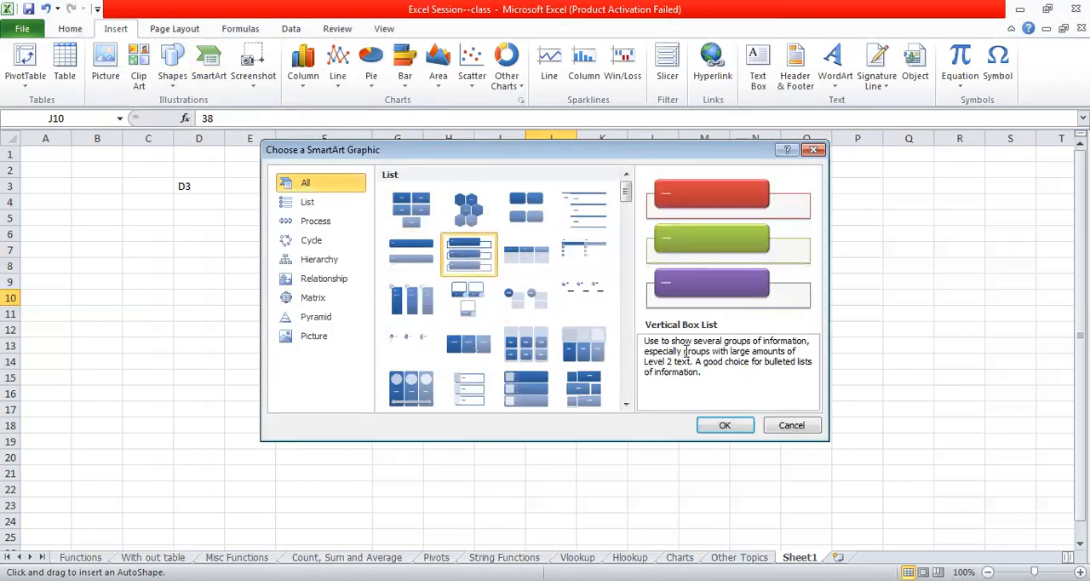
{"action": "left_click", "coordinate": [725, 426]}
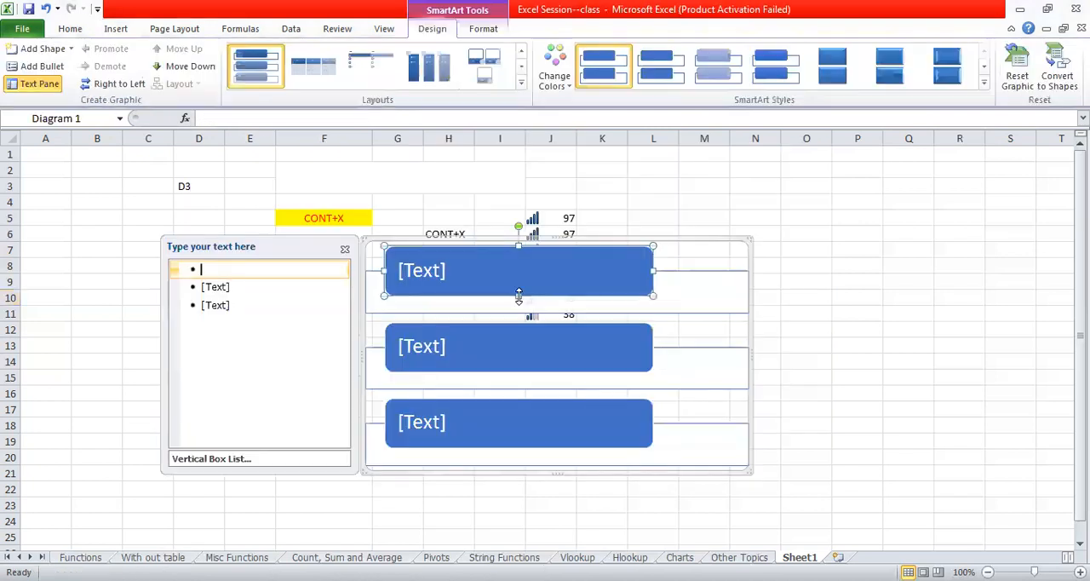
{"action": "left_click", "coordinate": [491, 346]}
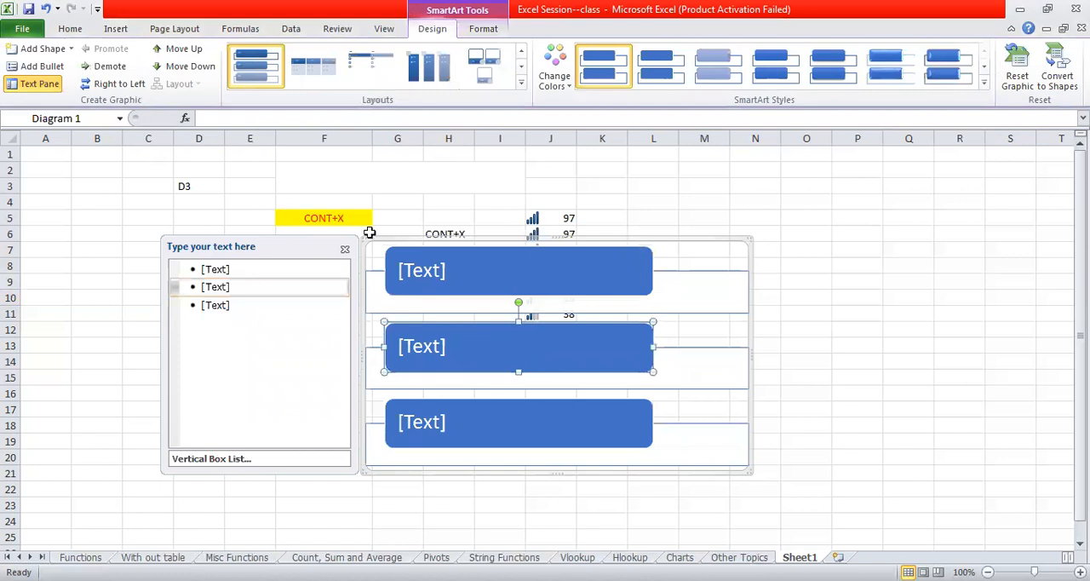
{"action": "left_click", "coordinate": [170, 245]}
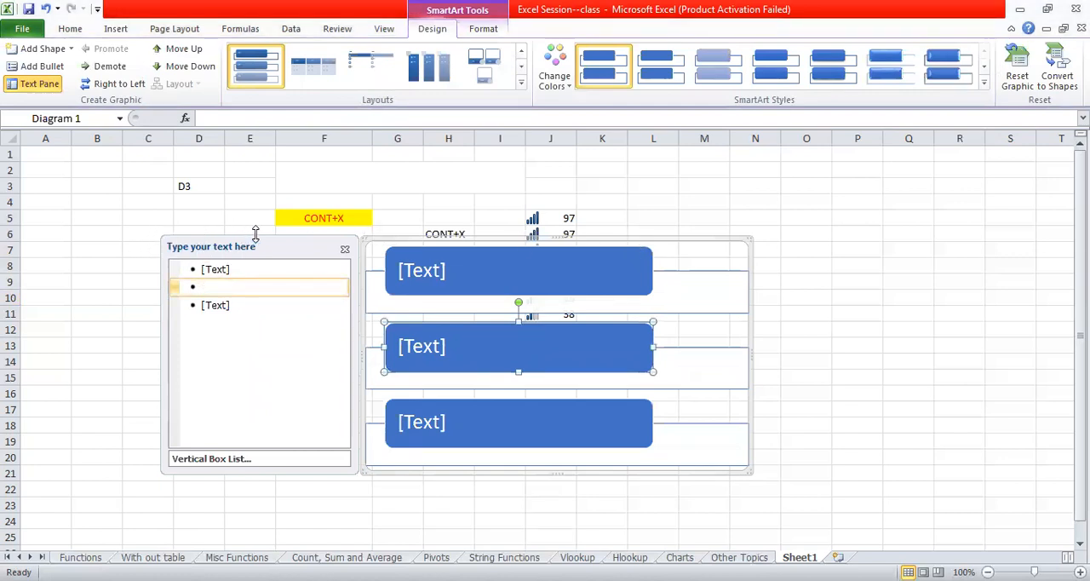
{"action": "right_click", "coordinate": [279, 247]}
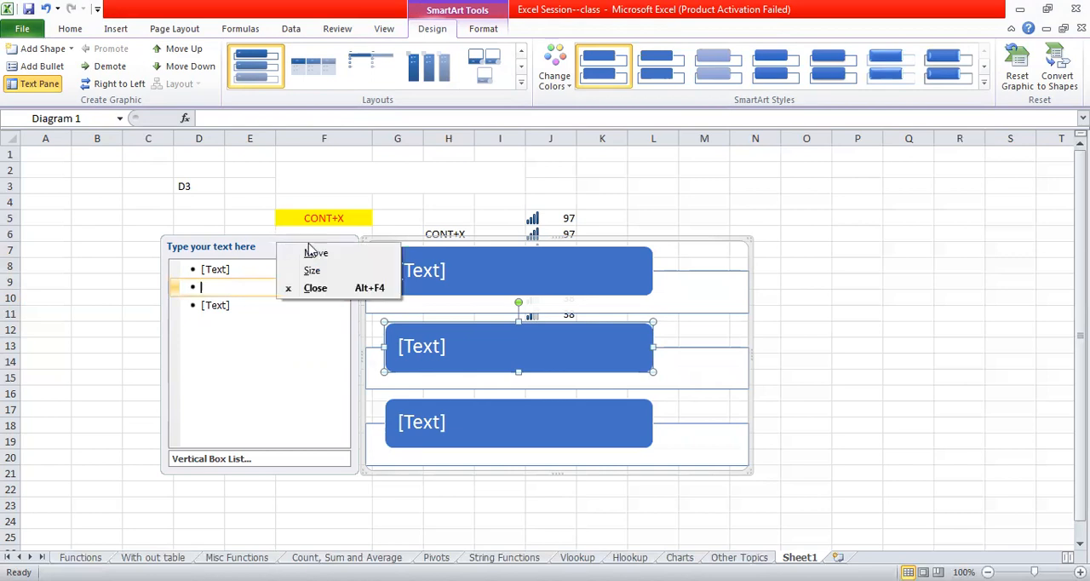
{"action": "left_click", "coordinate": [341, 294]}
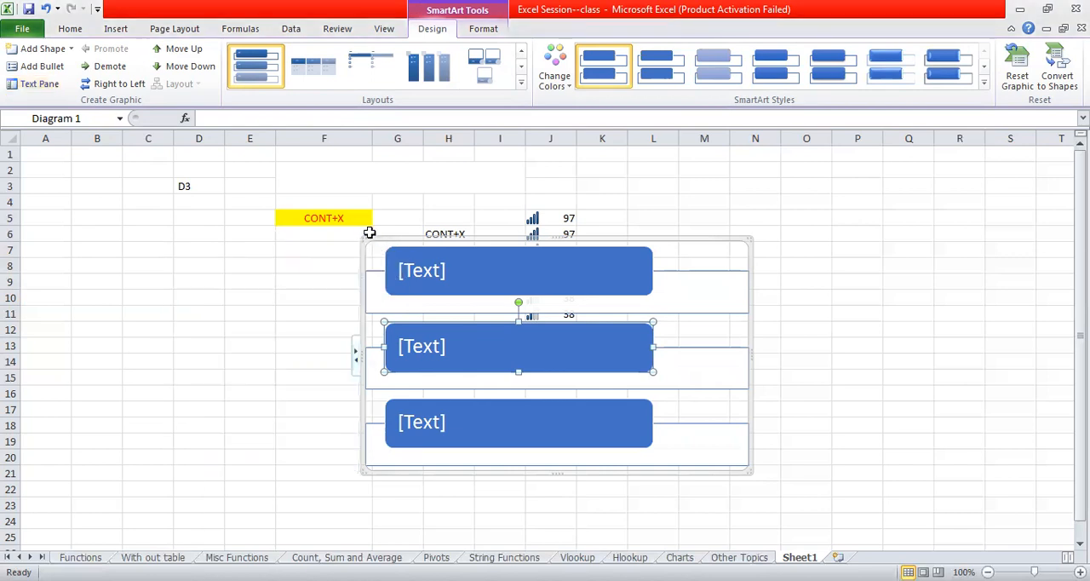
- Cut the Vertical Box List SmartArt graphic from the sheet
{"action": "left_click", "coordinate": [365, 237]}
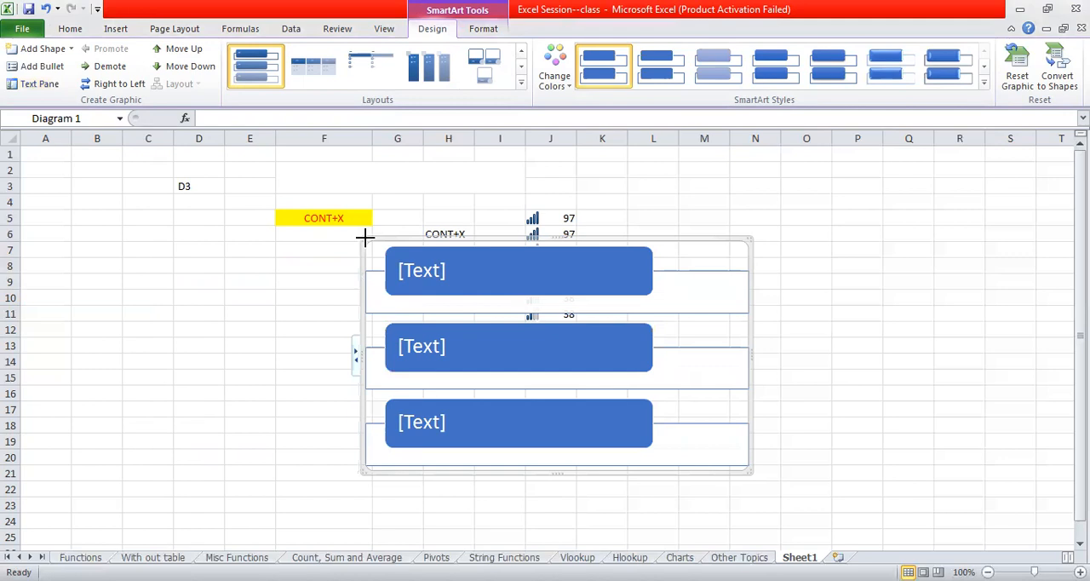
{"action": "right_click", "coordinate": [364, 237]}
{"action": "left_click", "coordinate": [402, 250]}
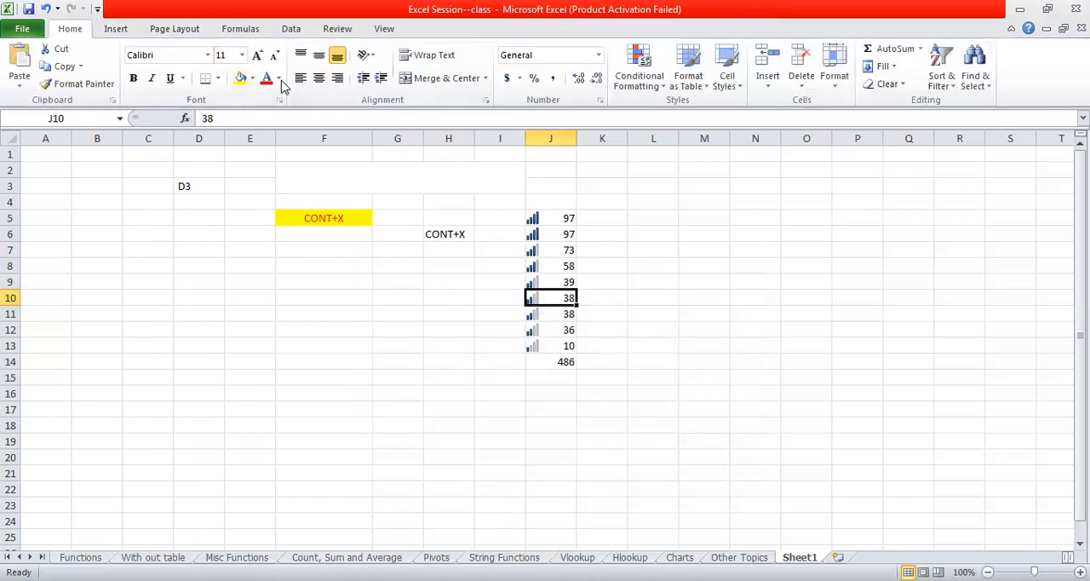
- Open the sheet's page header for editing with the Header & Footer command
{"action": "left_click", "coordinate": [115, 29]}
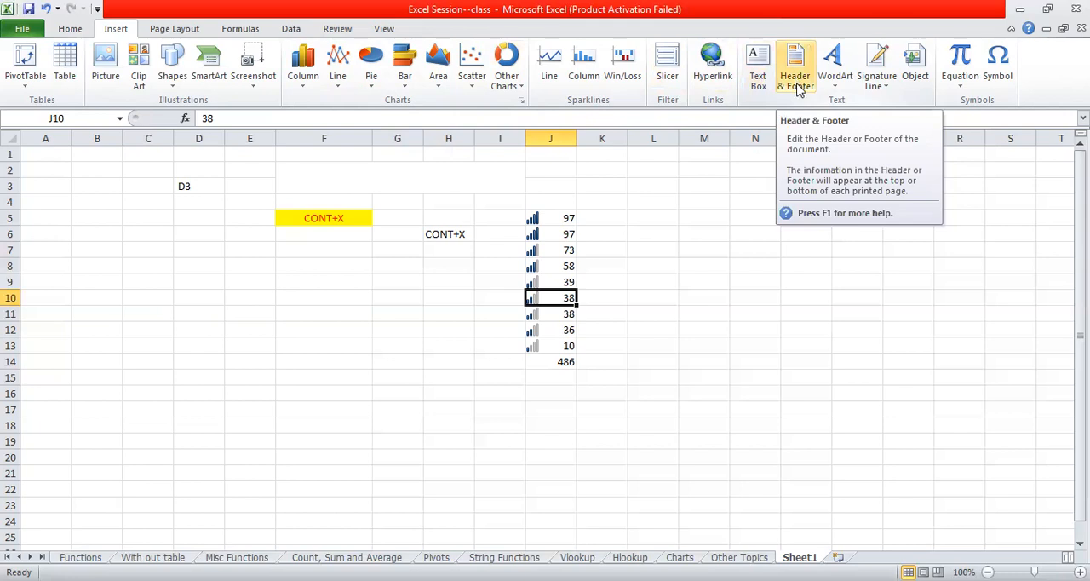
{"action": "left_click", "coordinate": [796, 85]}
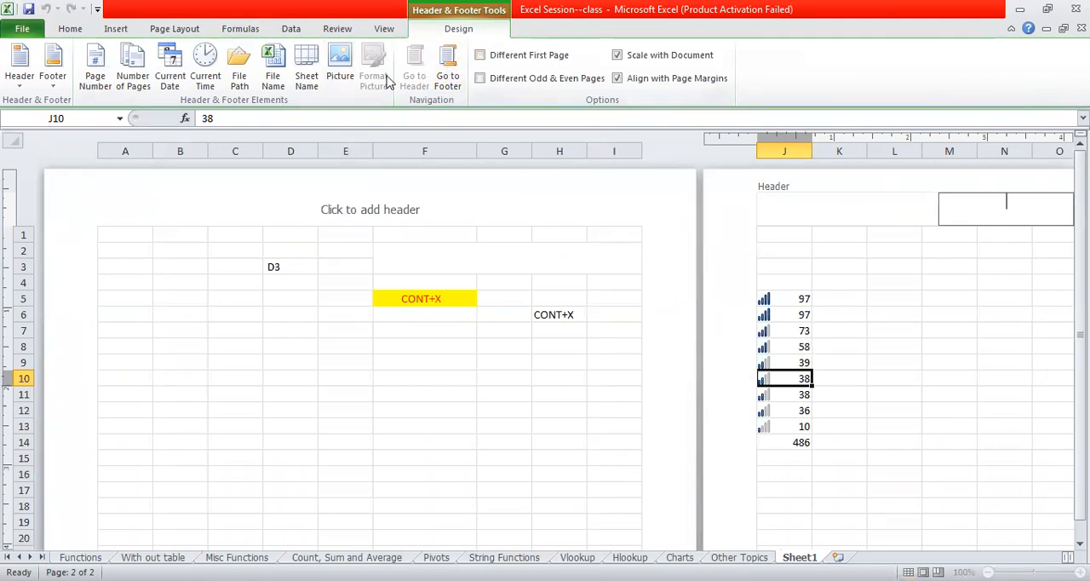
{"action": "left_click", "coordinate": [115, 31]}
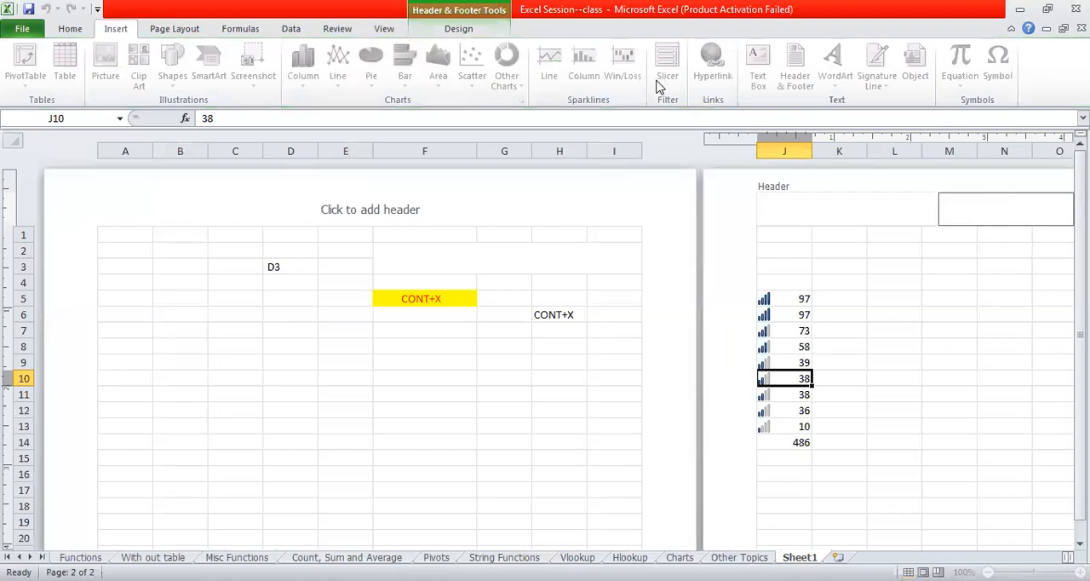
- Look through the header design commands, leave the header, and review the insert, page layout, formula, data and view commands
{"action": "left_click", "coordinate": [457, 30]}
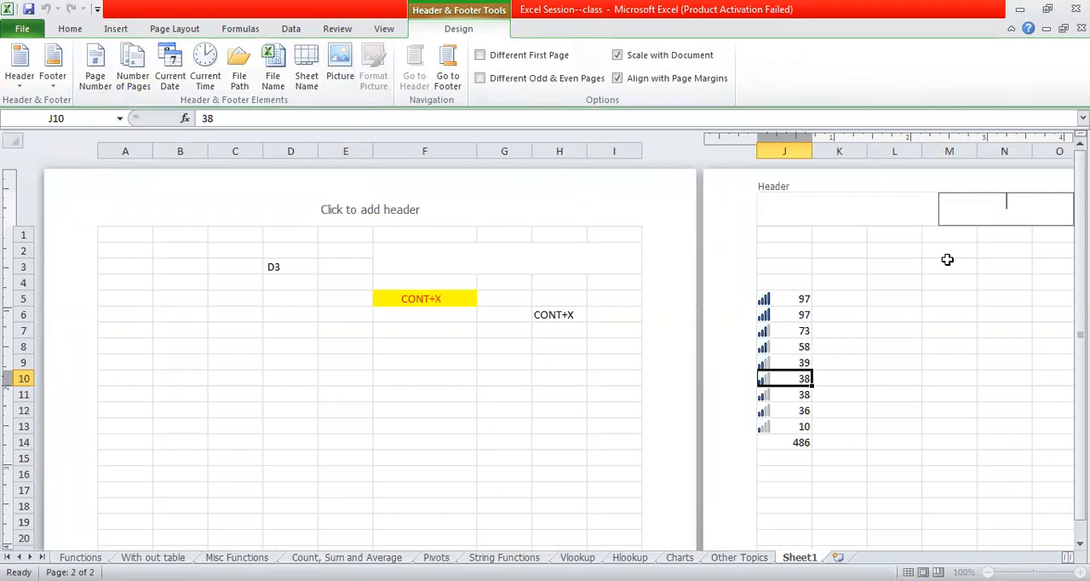
{"action": "double_click", "coordinate": [301, 117]}
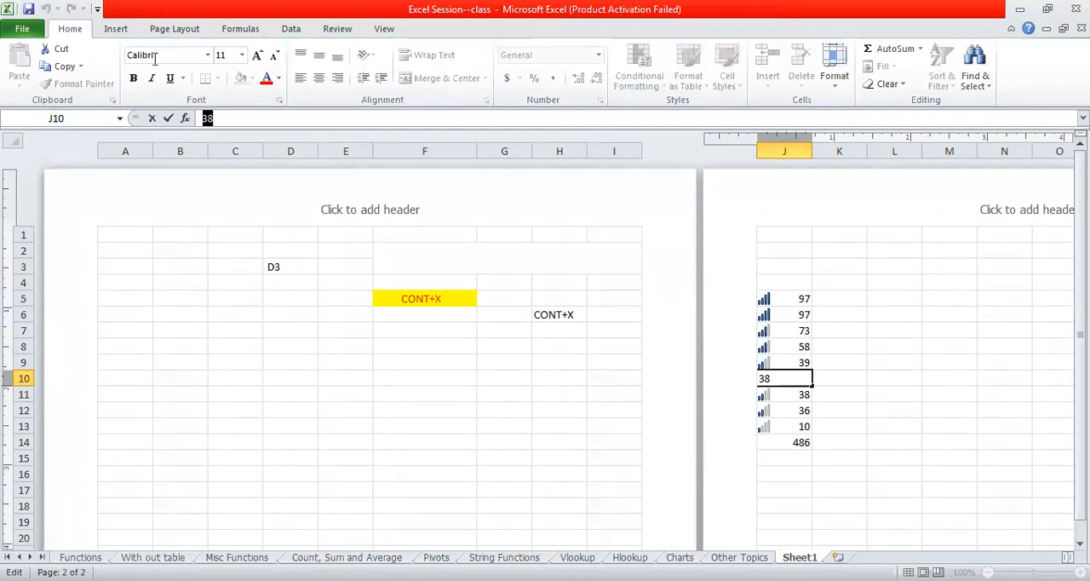
{"action": "left_click", "coordinate": [117, 31]}
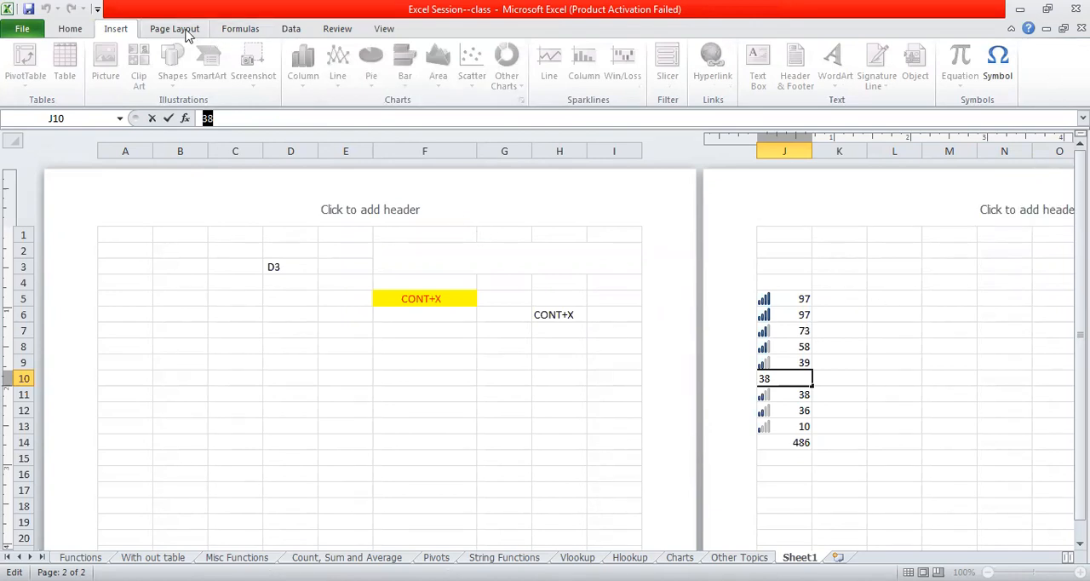
{"action": "left_click", "coordinate": [184, 31]}
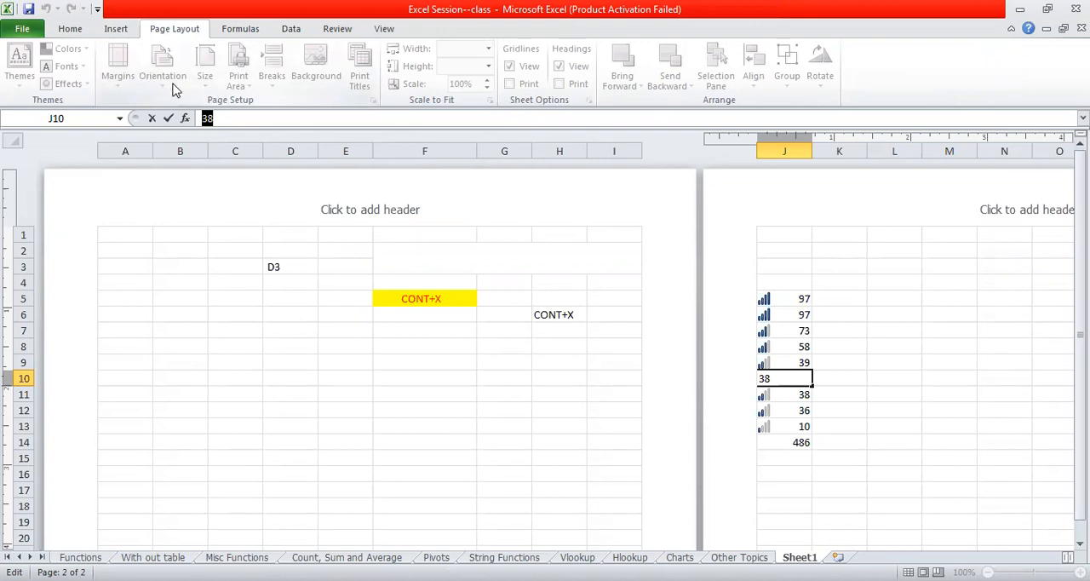
{"action": "left_click", "coordinate": [245, 31]}
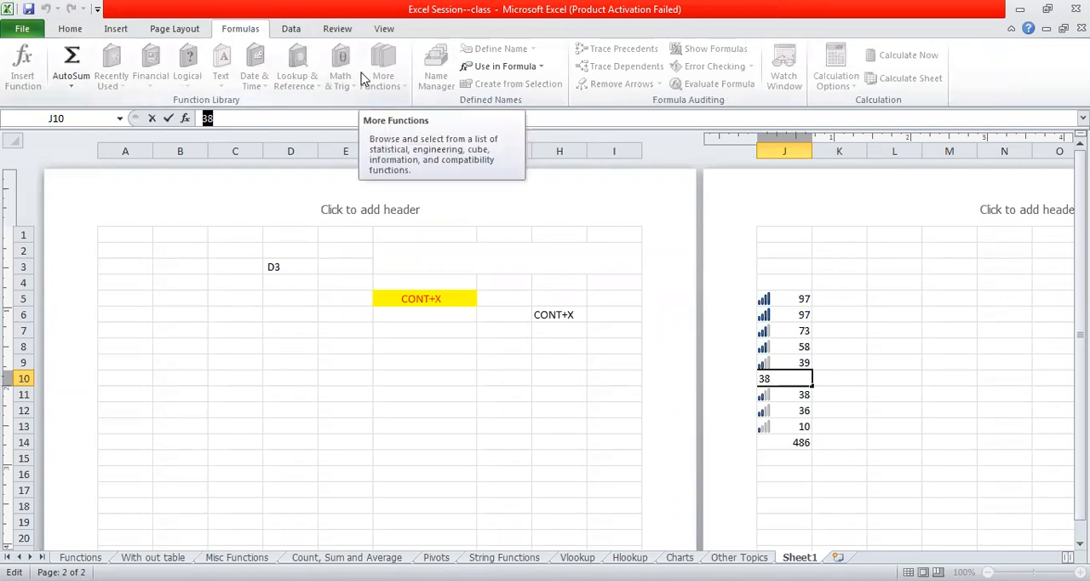
{"action": "left_click", "coordinate": [292, 31]}
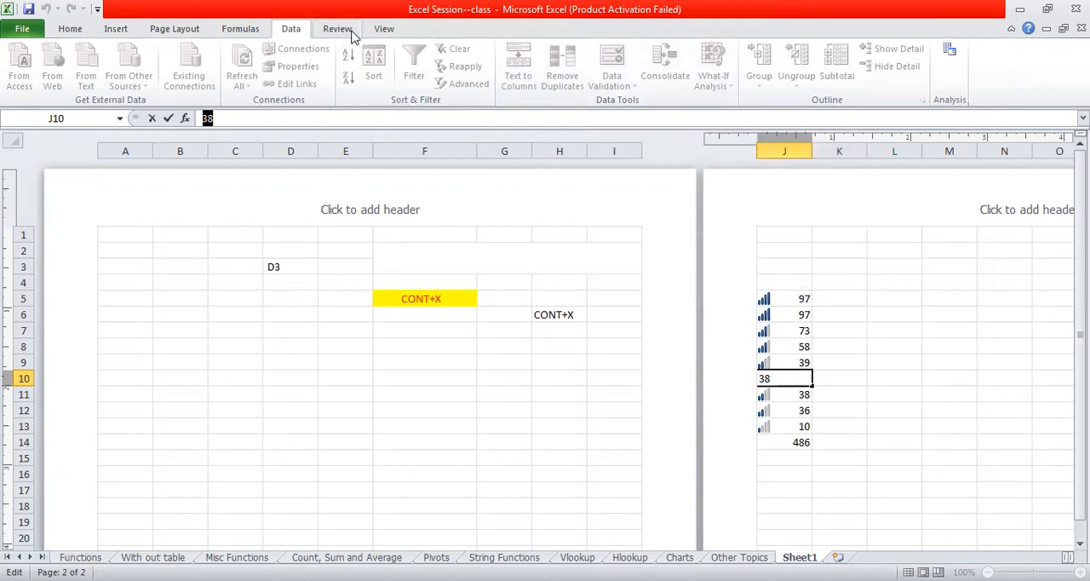
{"action": "left_click", "coordinate": [384, 30]}
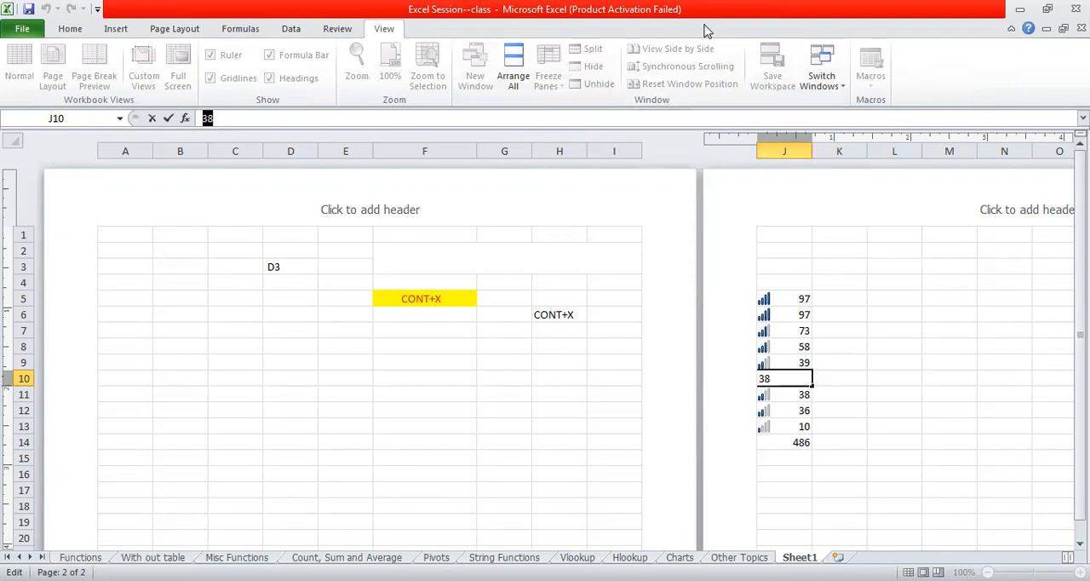
- Look at the Functions sheet, switch to the With out table sheet, and select its Sum entry in A2
{"action": "left_click", "coordinate": [88, 557]}
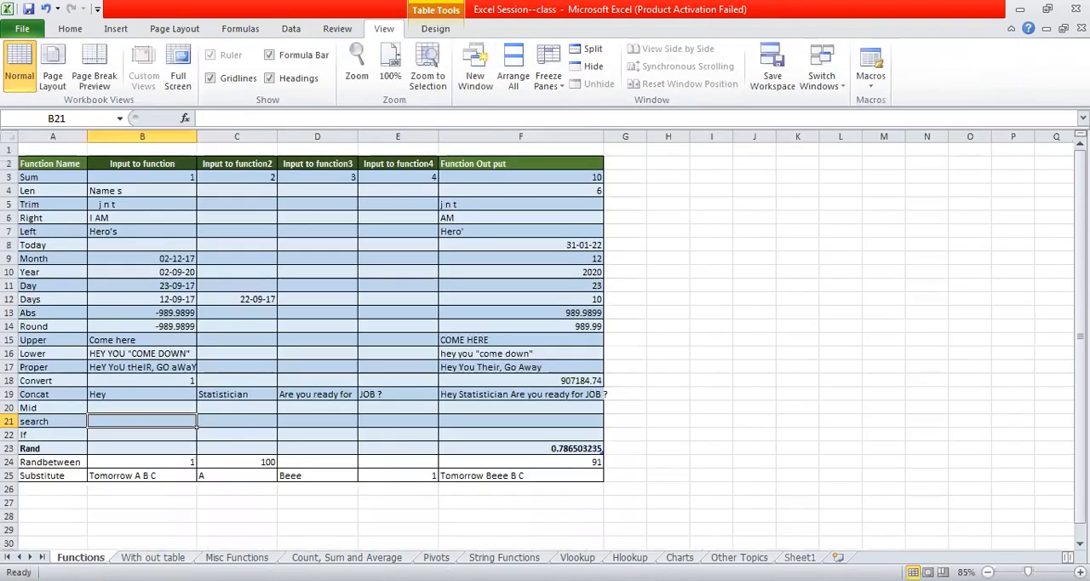
{"action": "left_click", "coordinate": [153, 557]}
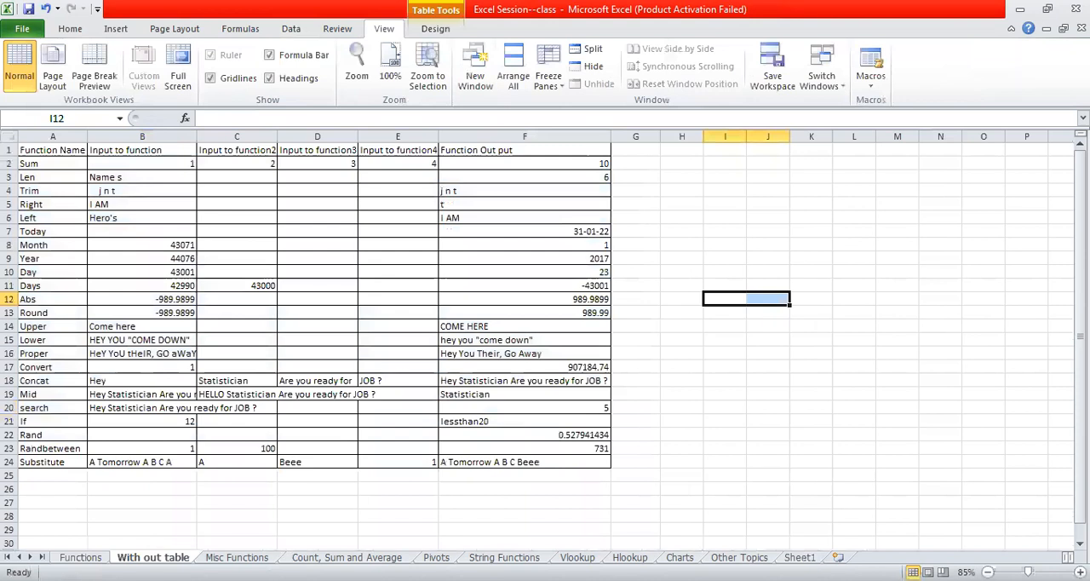
{"action": "left_click", "coordinate": [771, 177]}
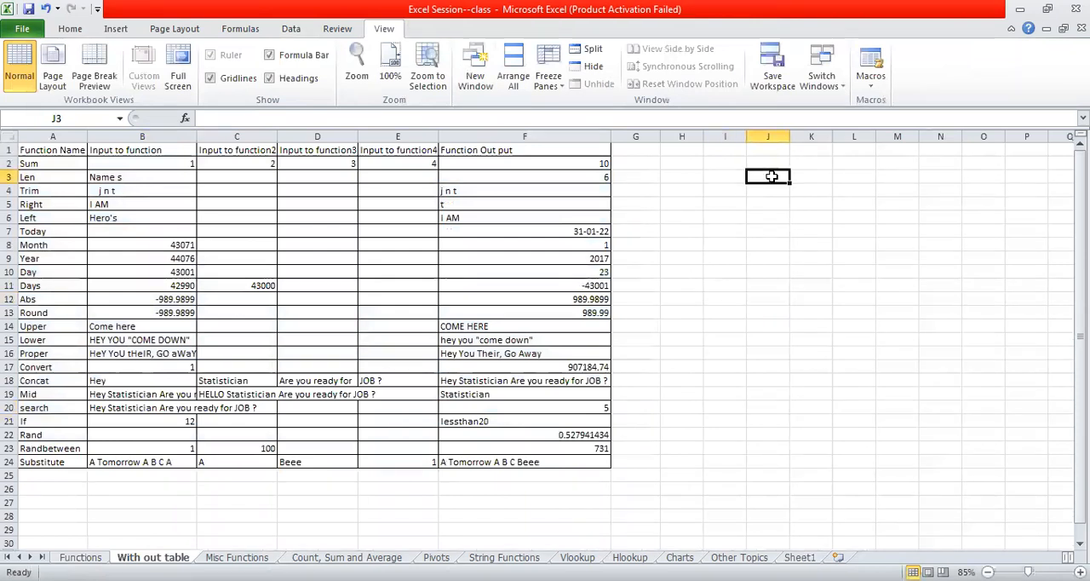
{"action": "left_click", "coordinate": [61, 172]}
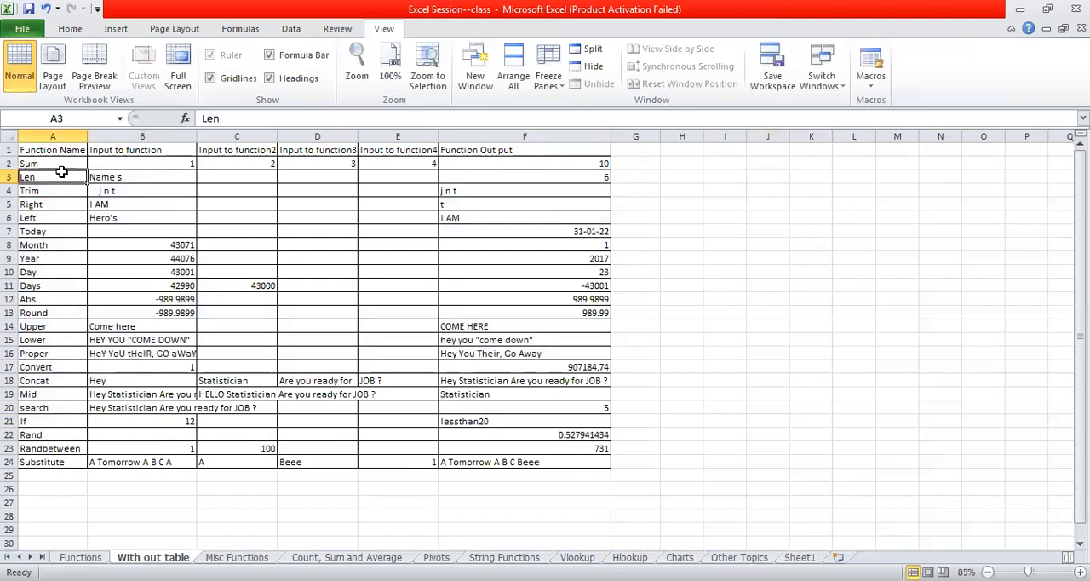
{"action": "left_click", "coordinate": [61, 164]}
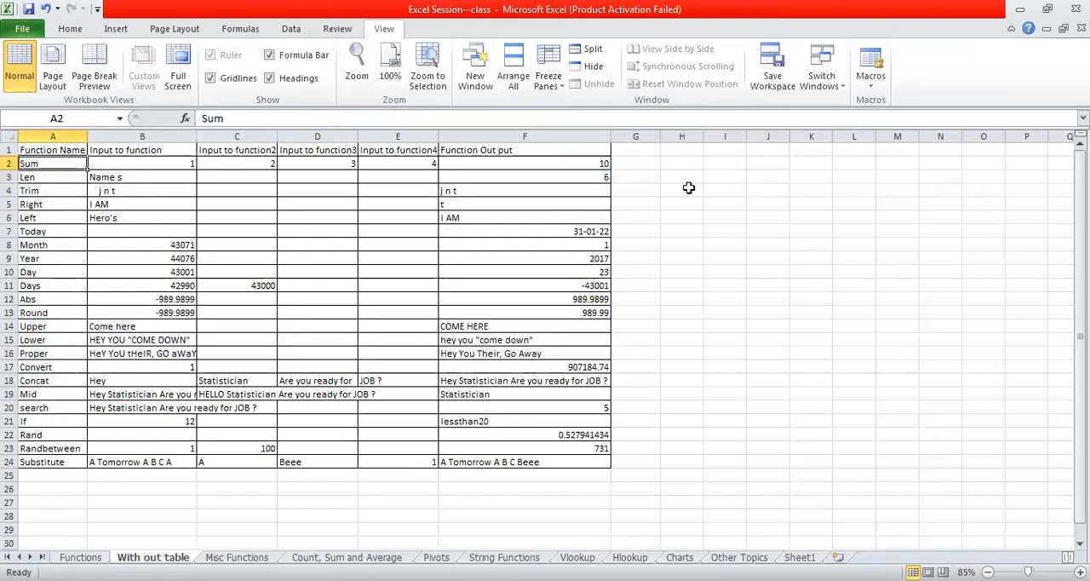
- Set the font size of the empty range H3:L23 beside the function table to 14
{"action": "left_click_drag", "start_coordinate": [684, 173], "coordinate": [870, 447]}
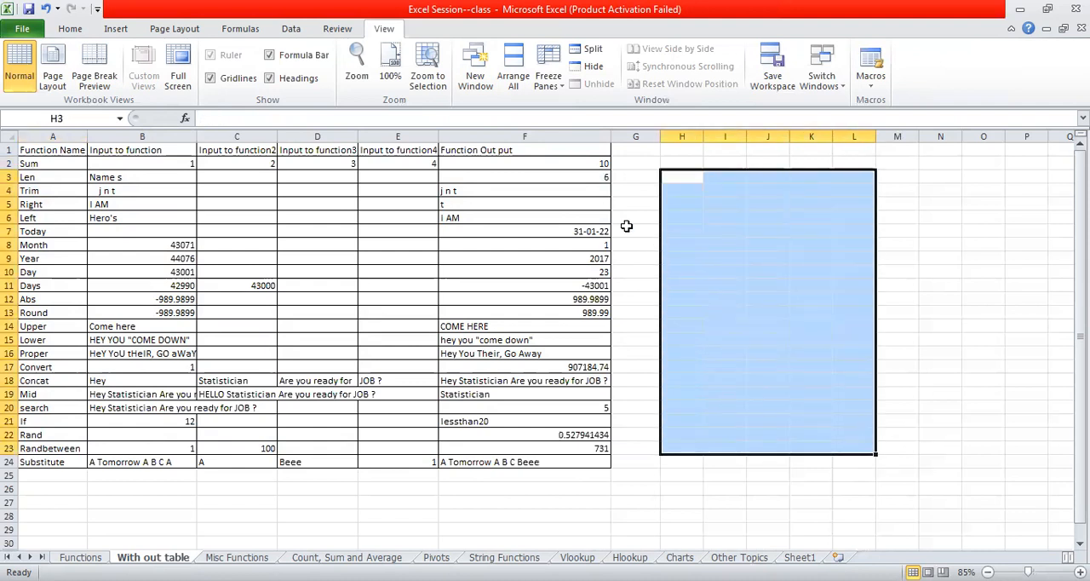
{"action": "left_click", "coordinate": [79, 28]}
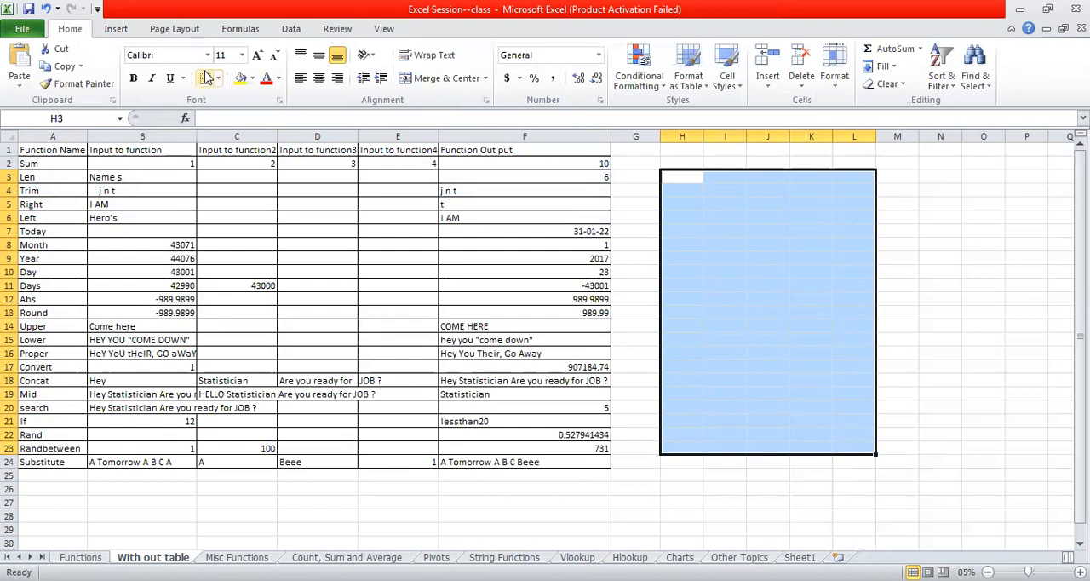
{"action": "left_click", "coordinate": [242, 54]}
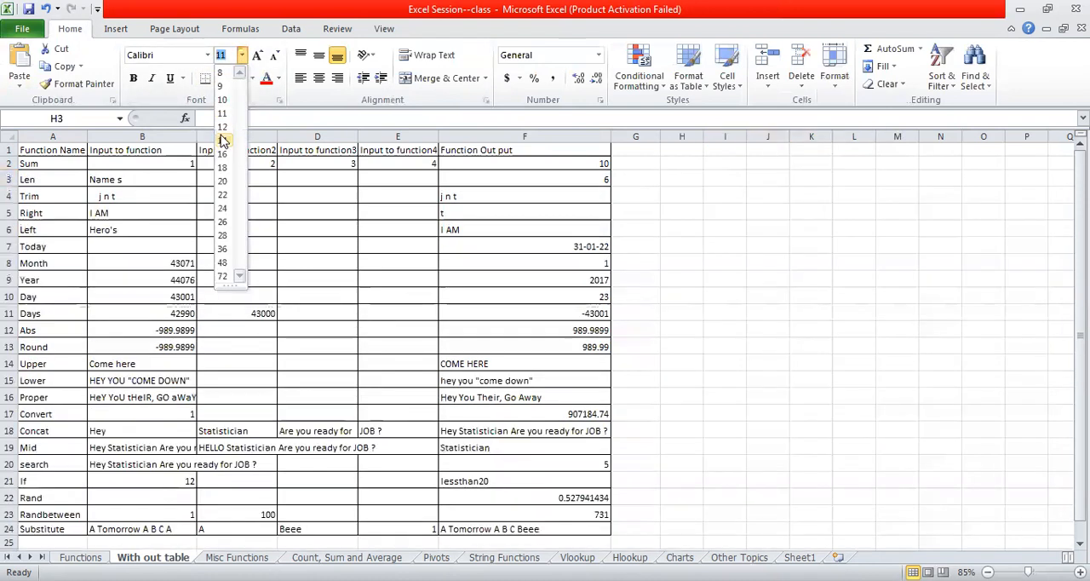
{"action": "left_click", "coordinate": [223, 141]}
- Enter =sum(B2:E2) in cell H5, and compare it with the input cells and the existing formula in F2
{"action": "left_click", "coordinate": [701, 213]}
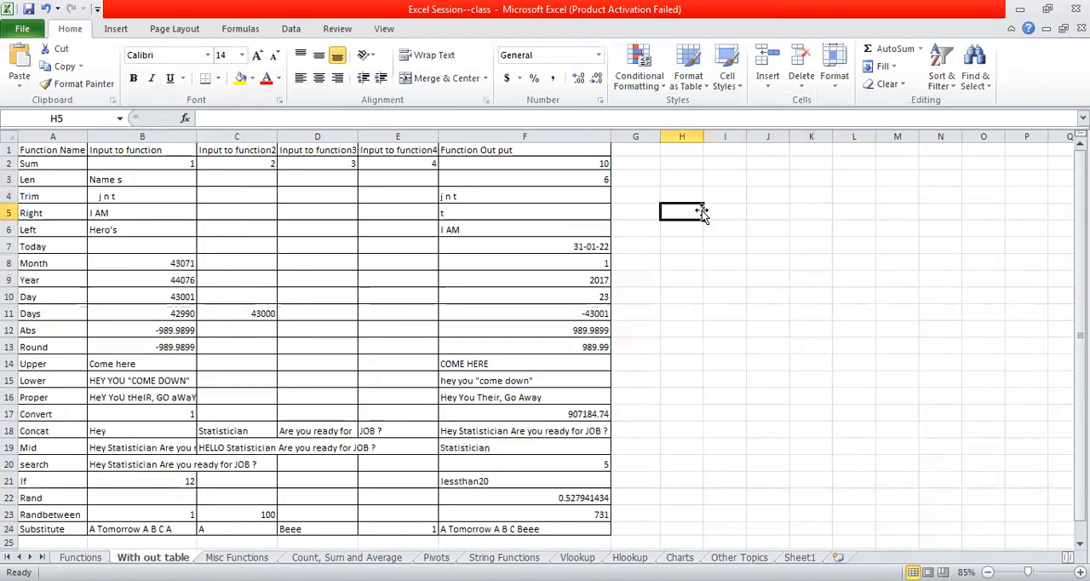
{"action": "type", "text": "="}
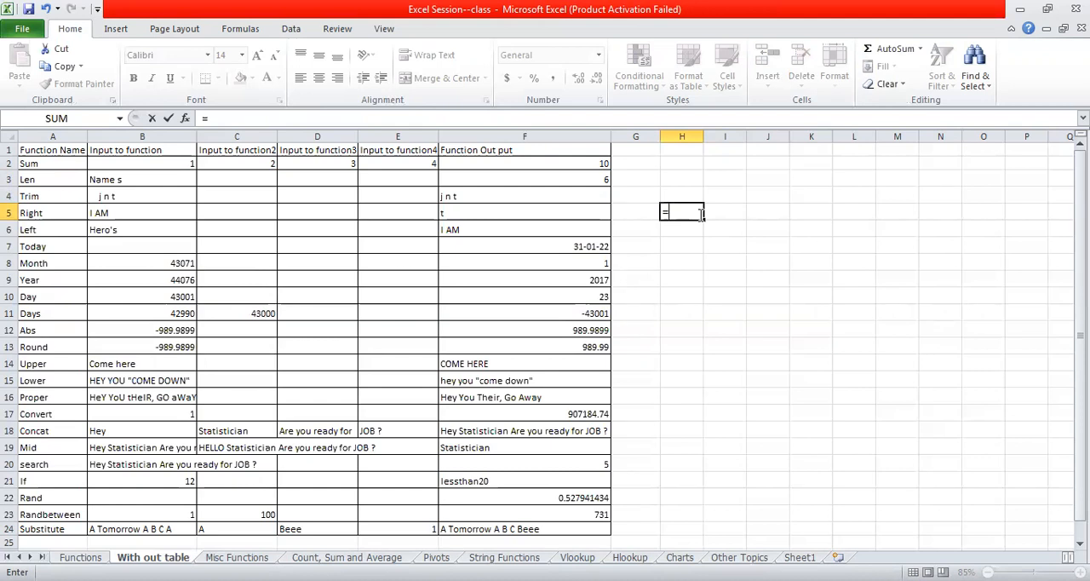
{"action": "type", "text": "sum"}
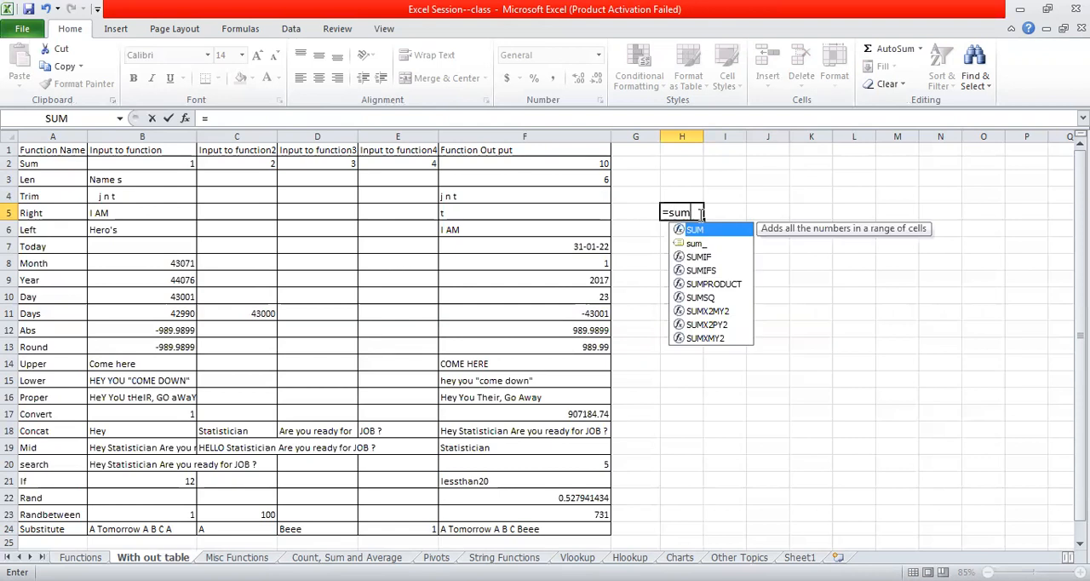
{"action": "type", "text": "("}
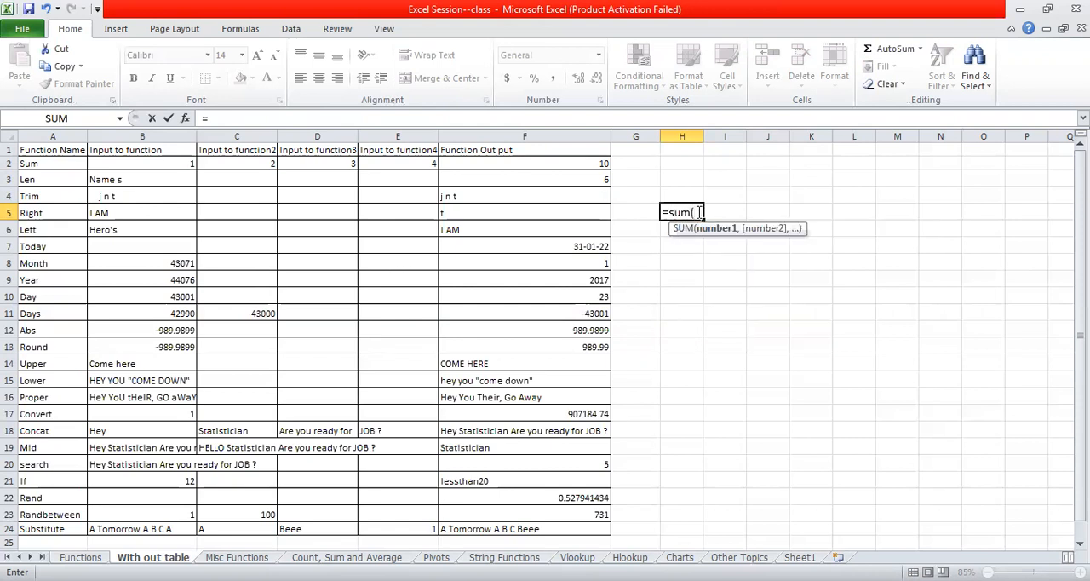
{"action": "left_click_drag", "start_coordinate": [169, 162], "coordinate": [392, 169]}
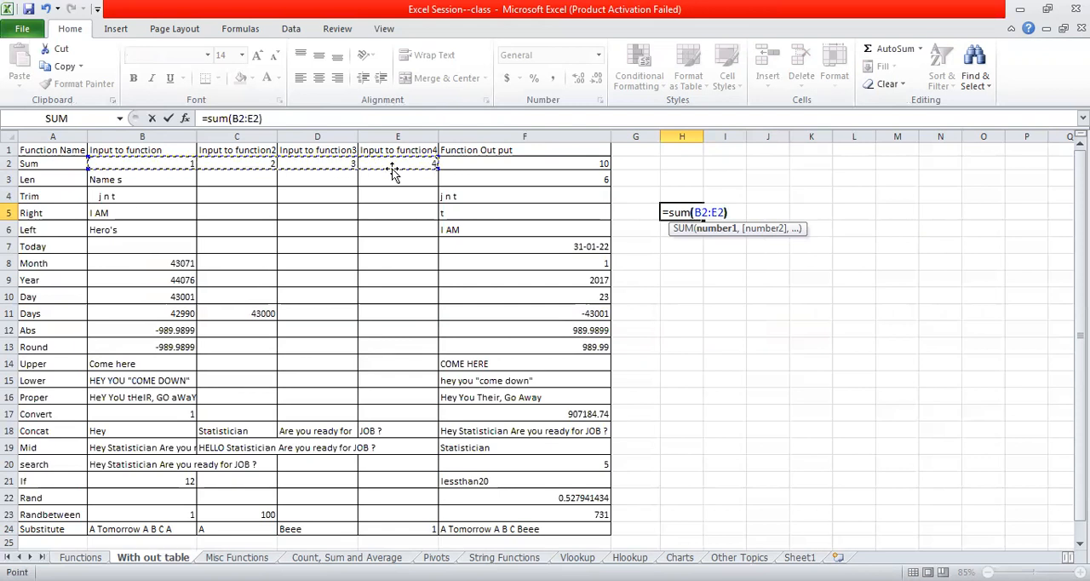
{"action": "type", "text": ")"}
{"action": "key", "text": "Return"}
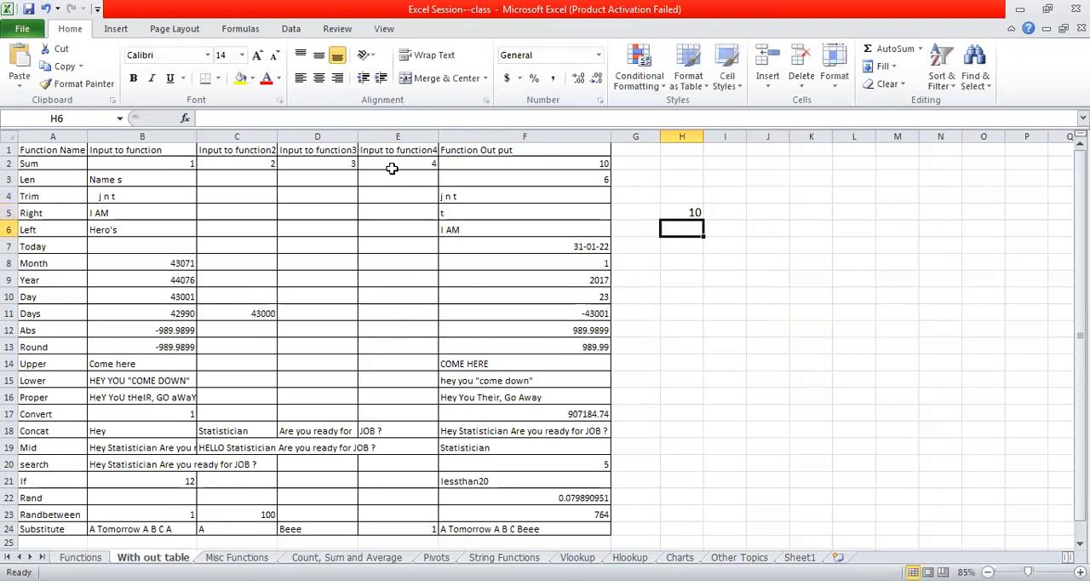
{"action": "left_click_drag", "start_coordinate": [175, 162], "coordinate": [377, 162]}
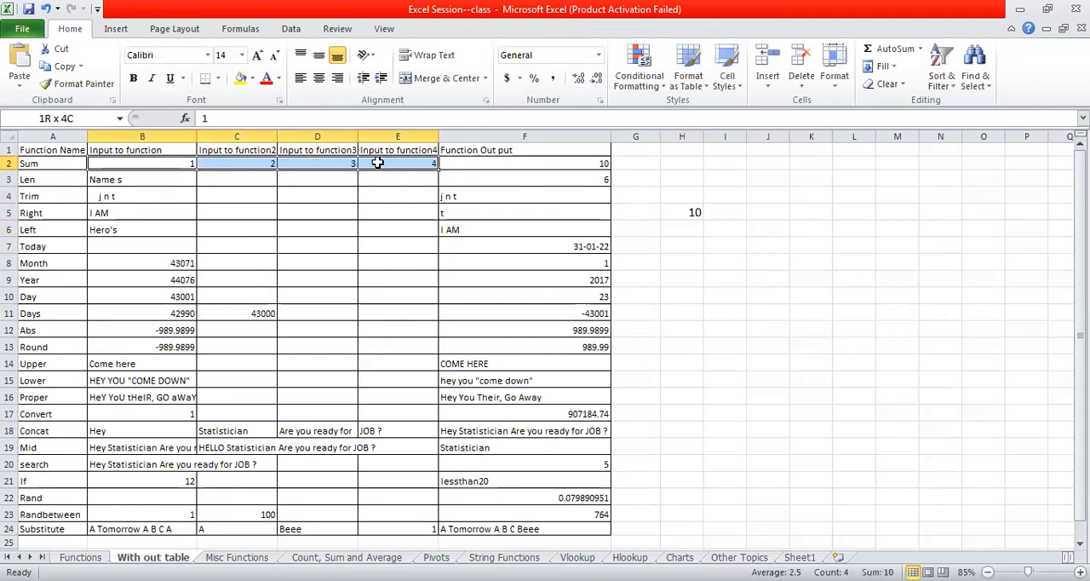
{"action": "left_click", "coordinate": [554, 162]}
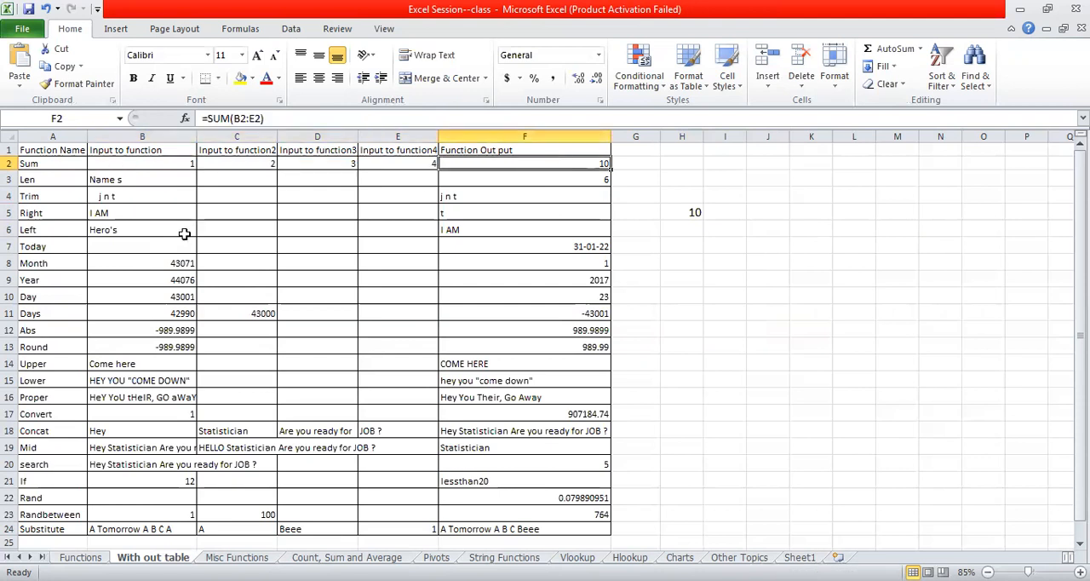
- Enter =len(B3) in cell H6 to count the characters of the Len row's input text
{"action": "left_click", "coordinate": [45, 181]}
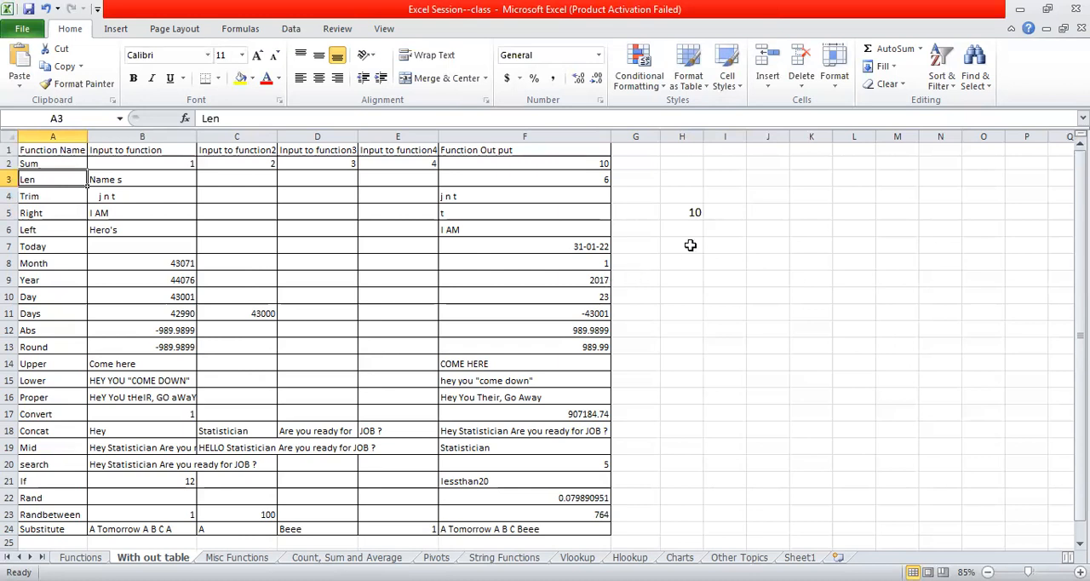
{"action": "left_click", "coordinate": [125, 181]}
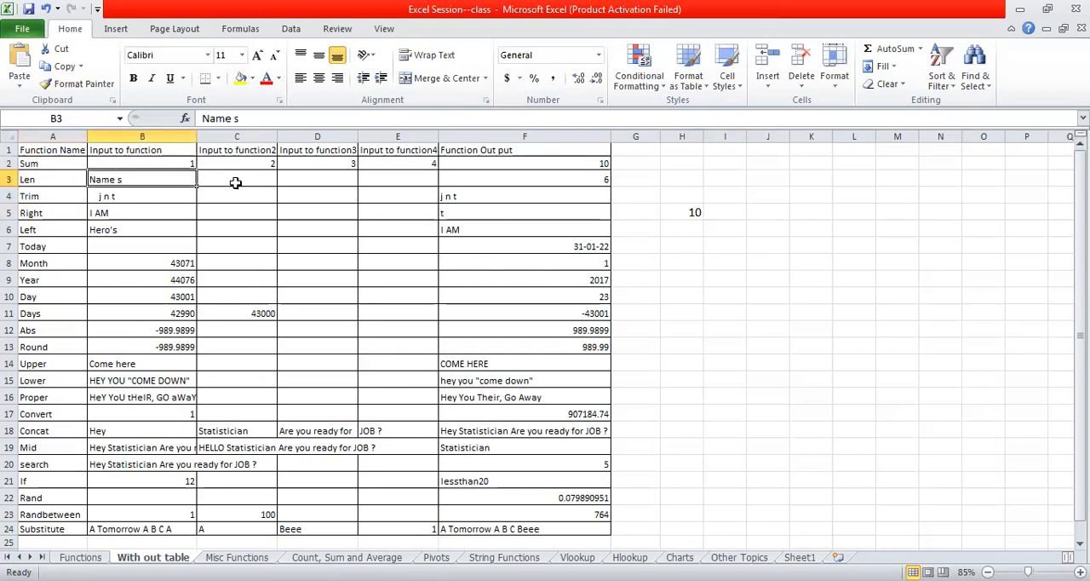
{"action": "left_click", "coordinate": [681, 225]}
{"action": "type", "text": "="}
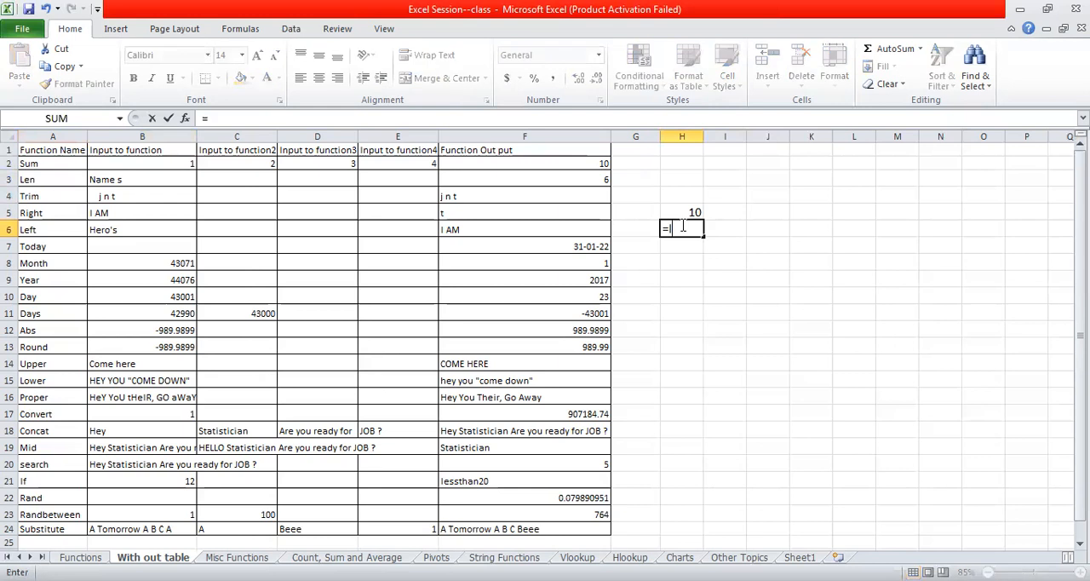
{"action": "type", "text": "len("}
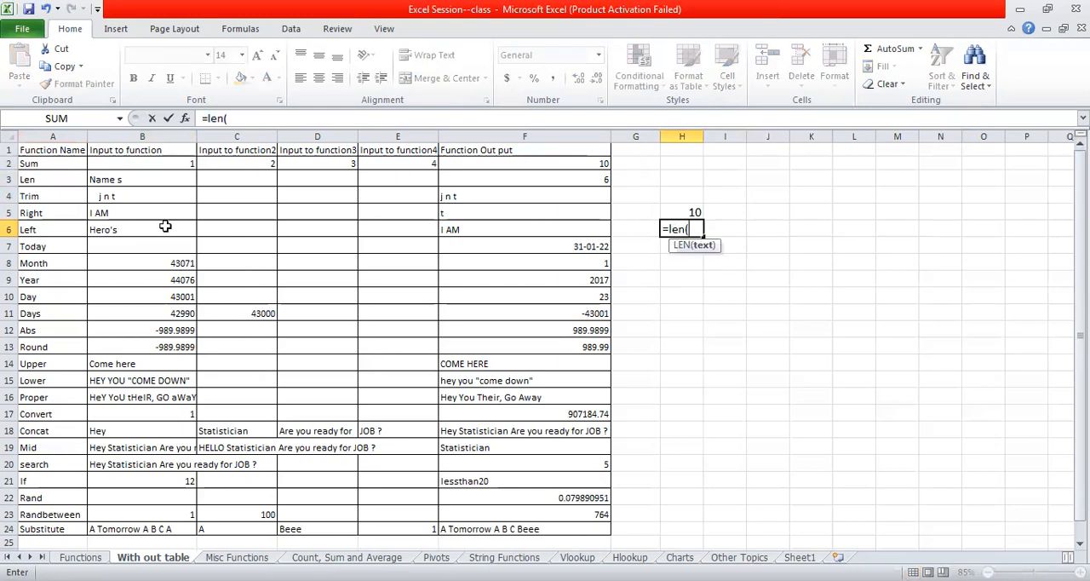
{"action": "left_click", "coordinate": [154, 183]}
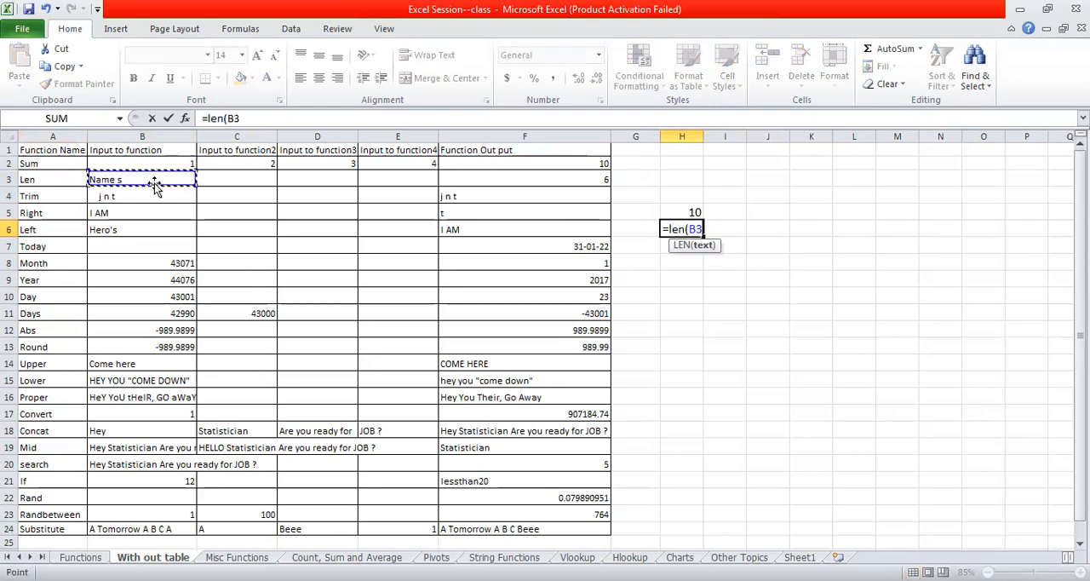
{"action": "type", "text": ")"}
{"action": "key", "text": "Return"}
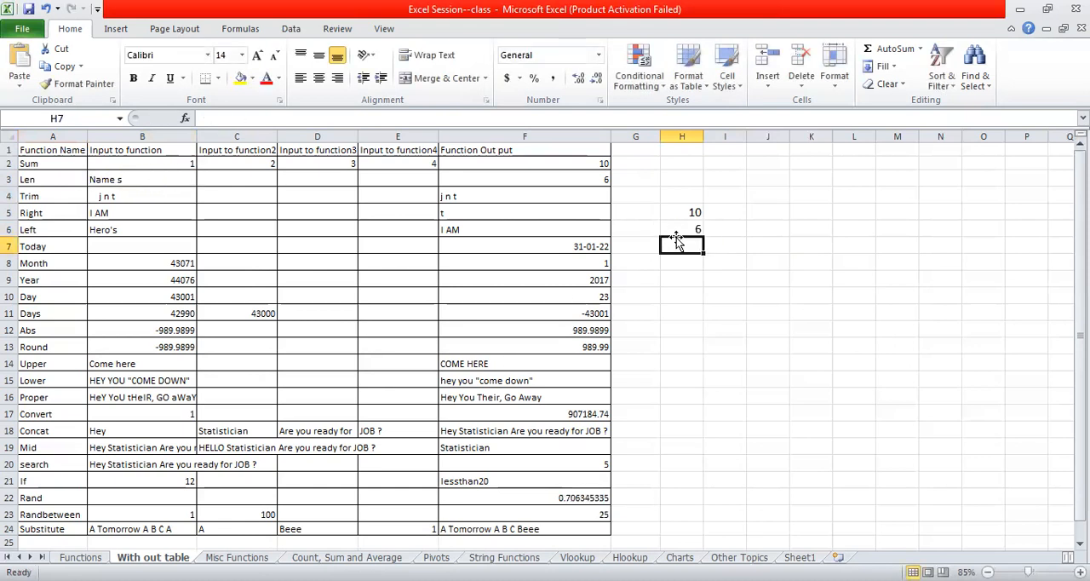
- Examine the Len, Trim, Right and Left rows of the function table and their input texts in column B
{"action": "left_click", "coordinate": [45, 179]}
{"action": "left_click", "coordinate": [123, 179]}
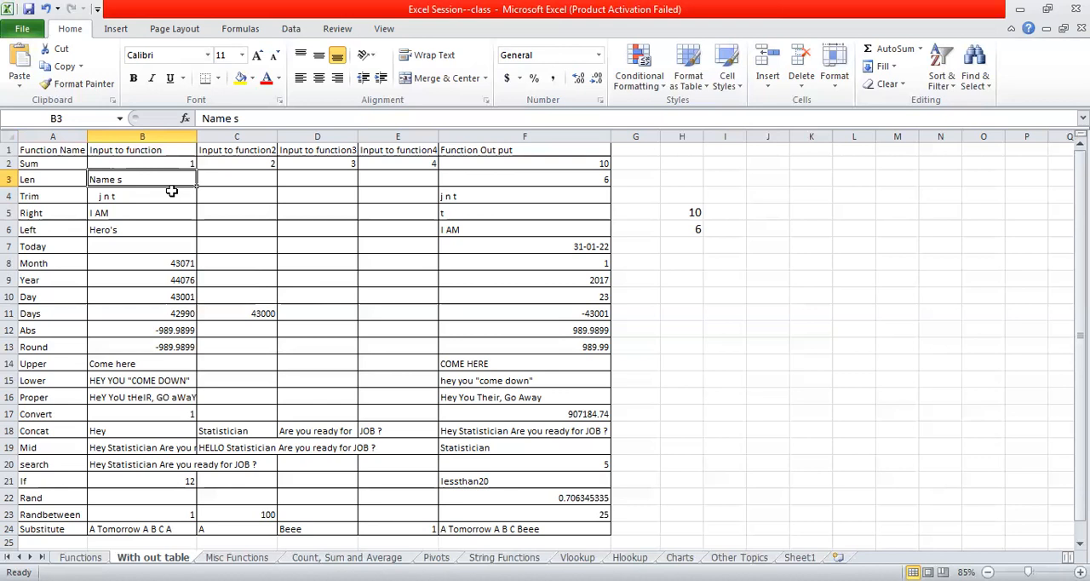
{"action": "left_click", "coordinate": [47, 209]}
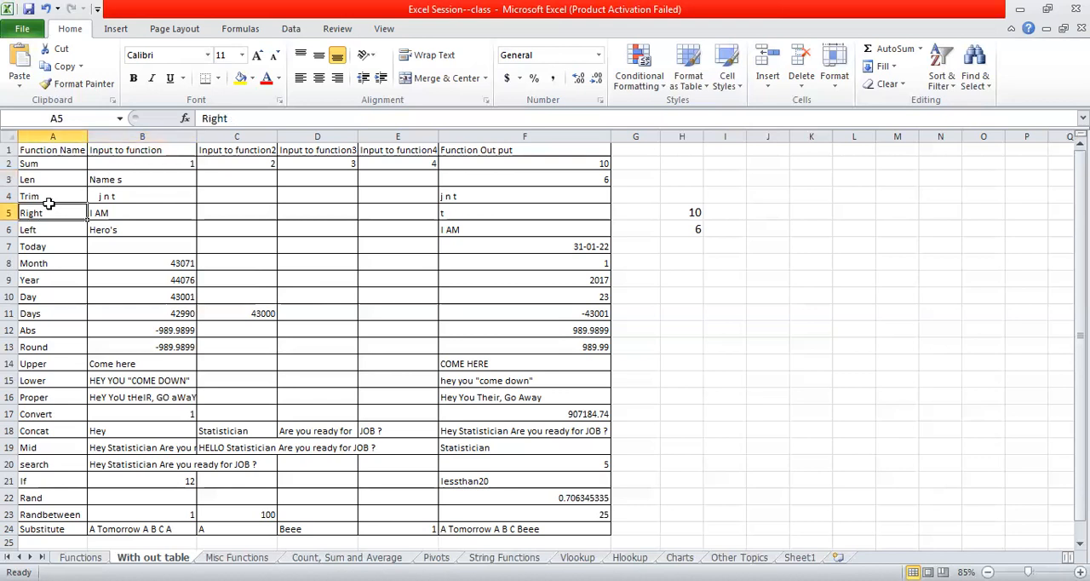
{"action": "left_click", "coordinate": [57, 196]}
{"action": "left_click", "coordinate": [128, 195]}
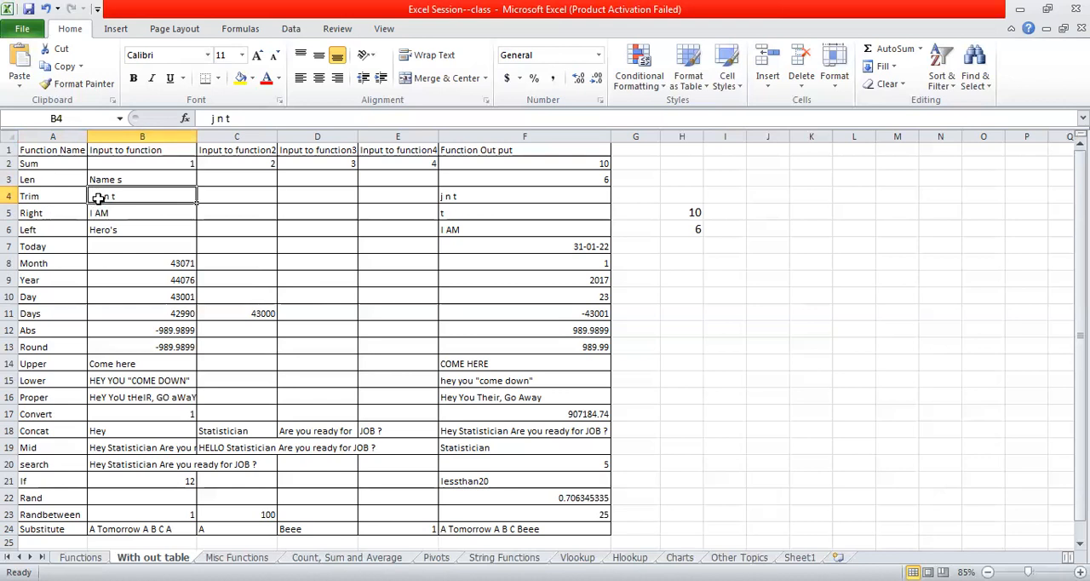
{"action": "left_click", "coordinate": [55, 212]}
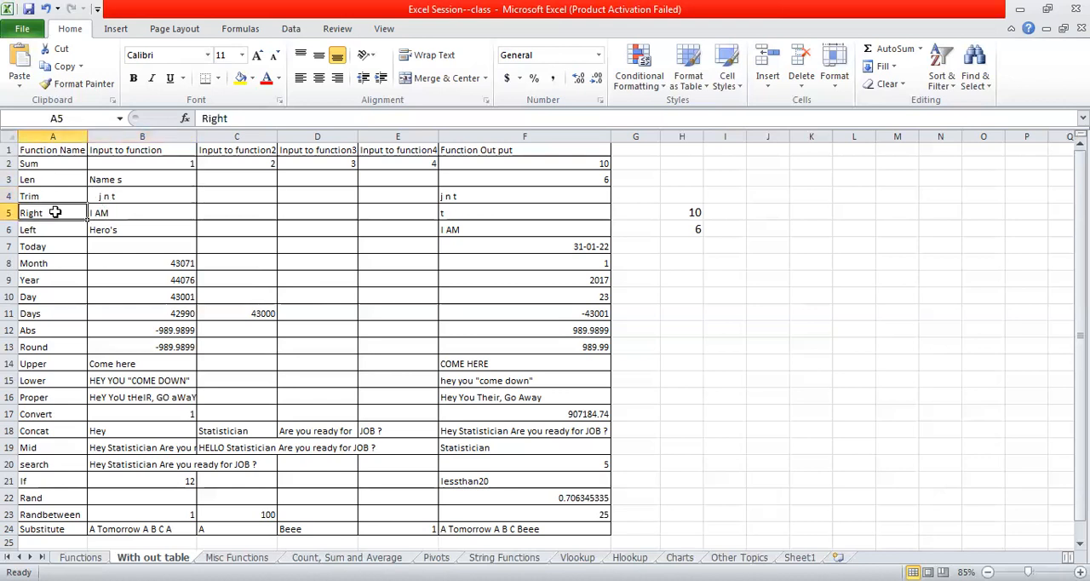
{"action": "left_click", "coordinate": [145, 215]}
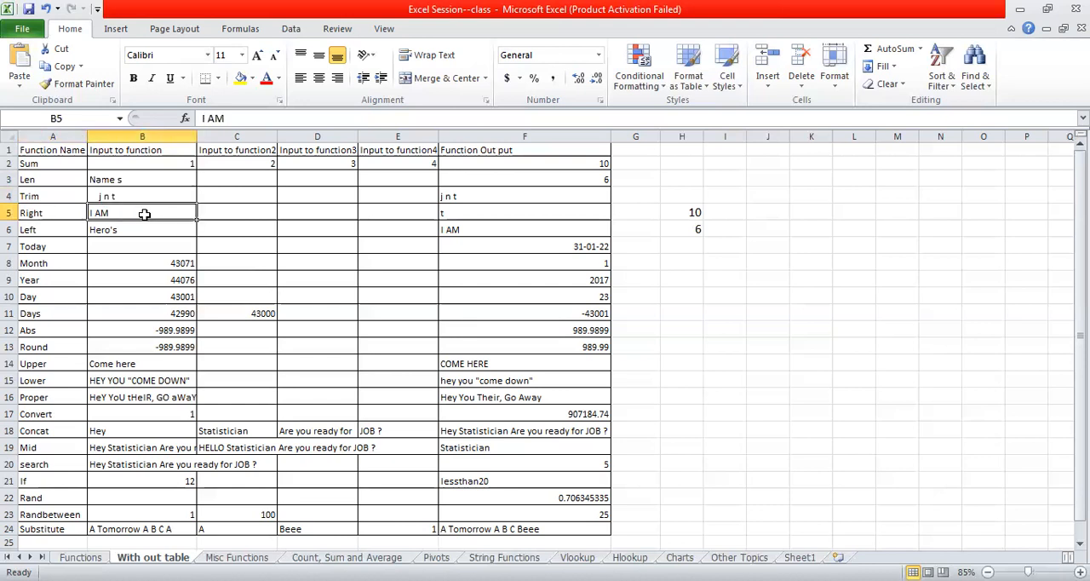
{"action": "left_click", "coordinate": [60, 230]}
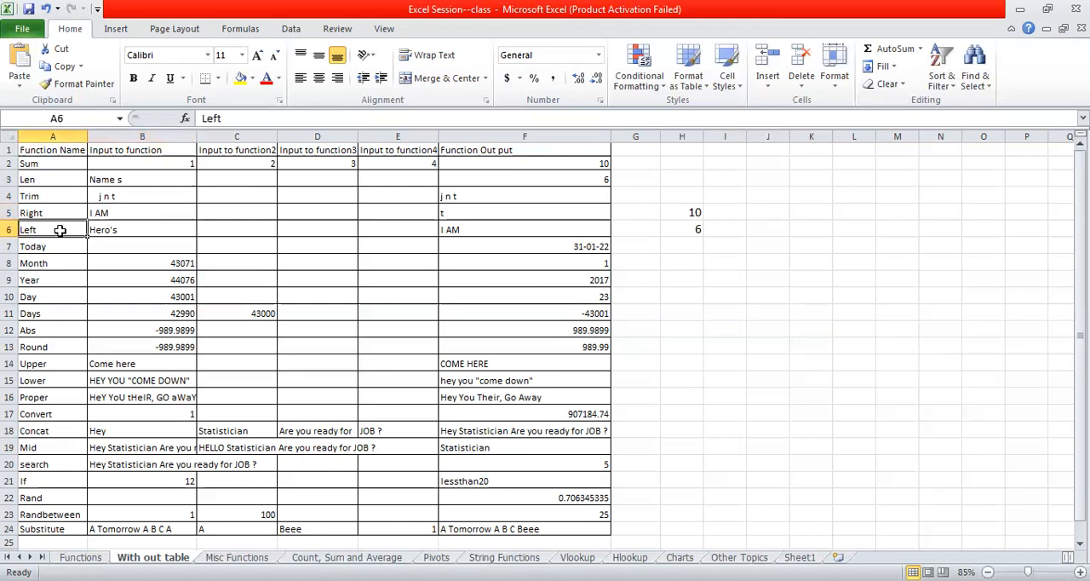
- Examine the Today, Month, Abs and Round rows of the function table, including the Month and Abs inputs in column B
{"action": "key", "text": "Down"}
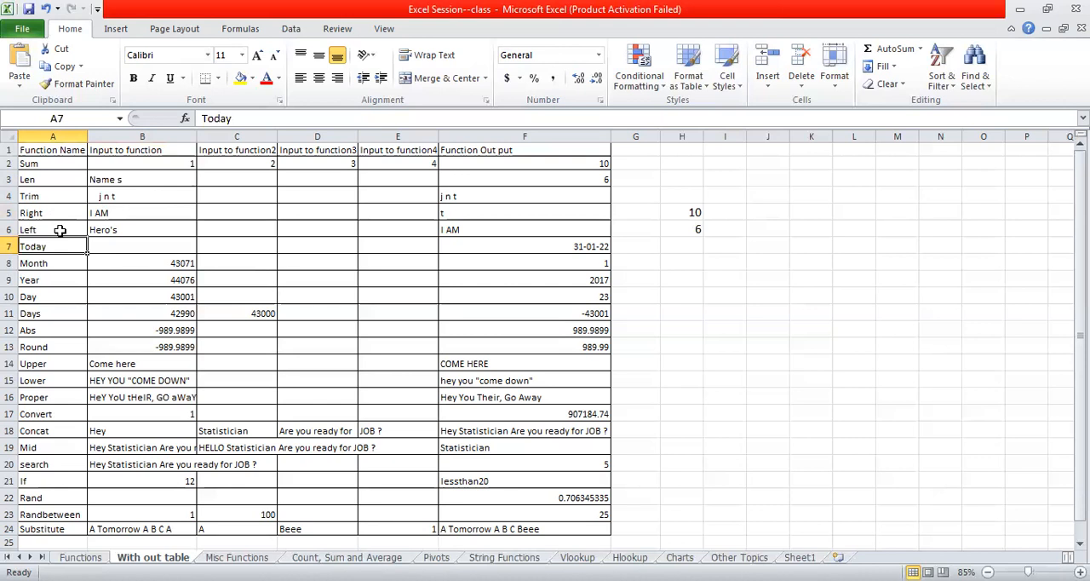
{"action": "key", "text": "Down"}
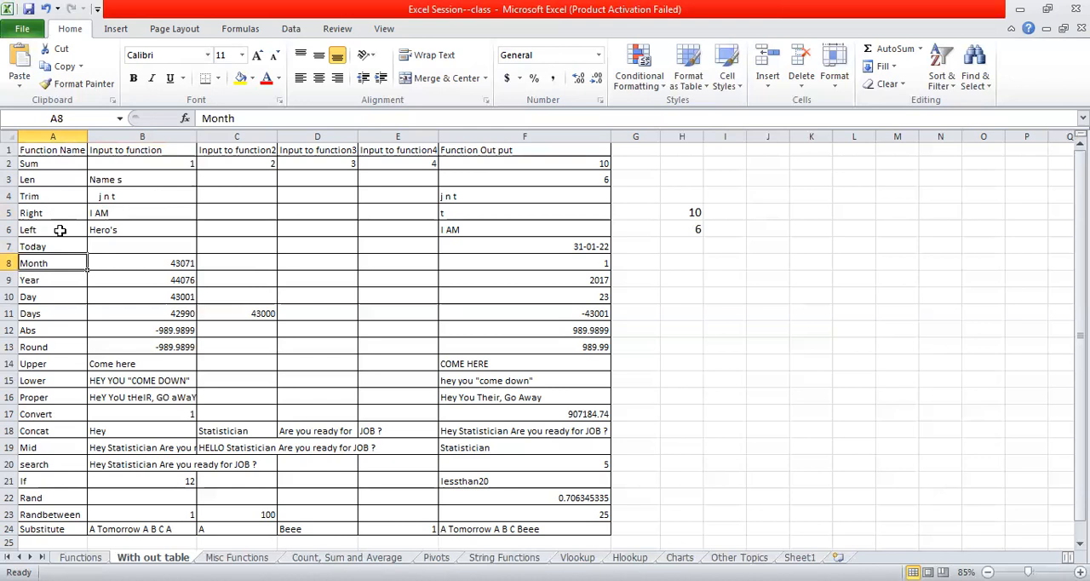
{"action": "left_click", "coordinate": [162, 268]}
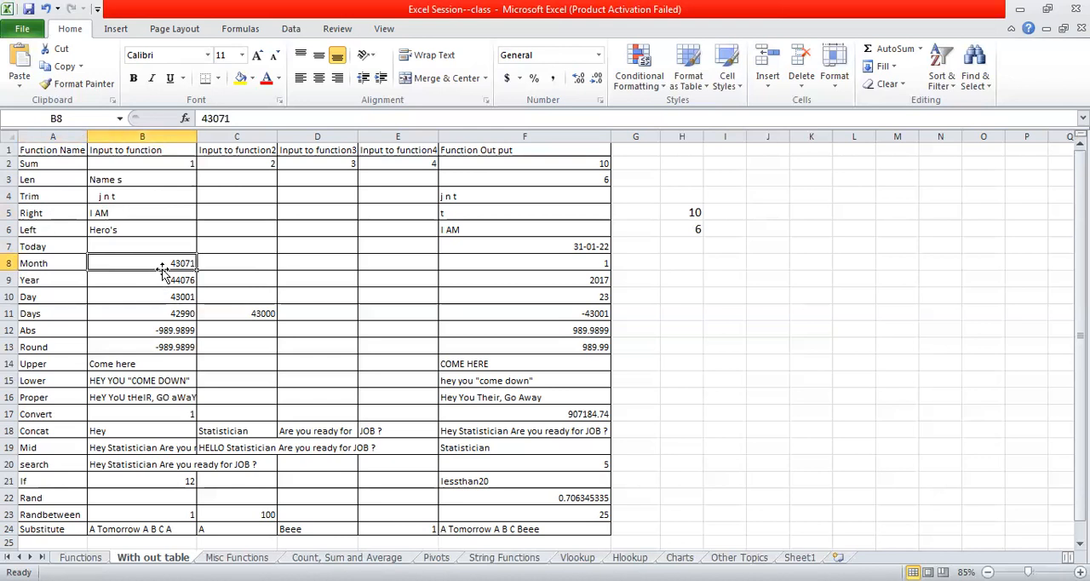
{"action": "left_click", "coordinate": [41, 331]}
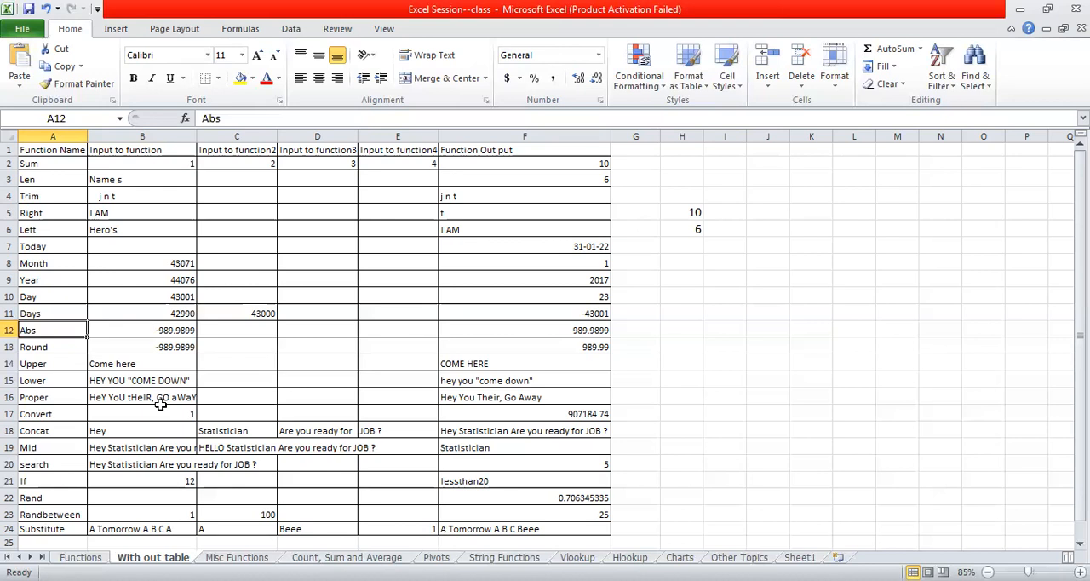
{"action": "left_click", "coordinate": [145, 335]}
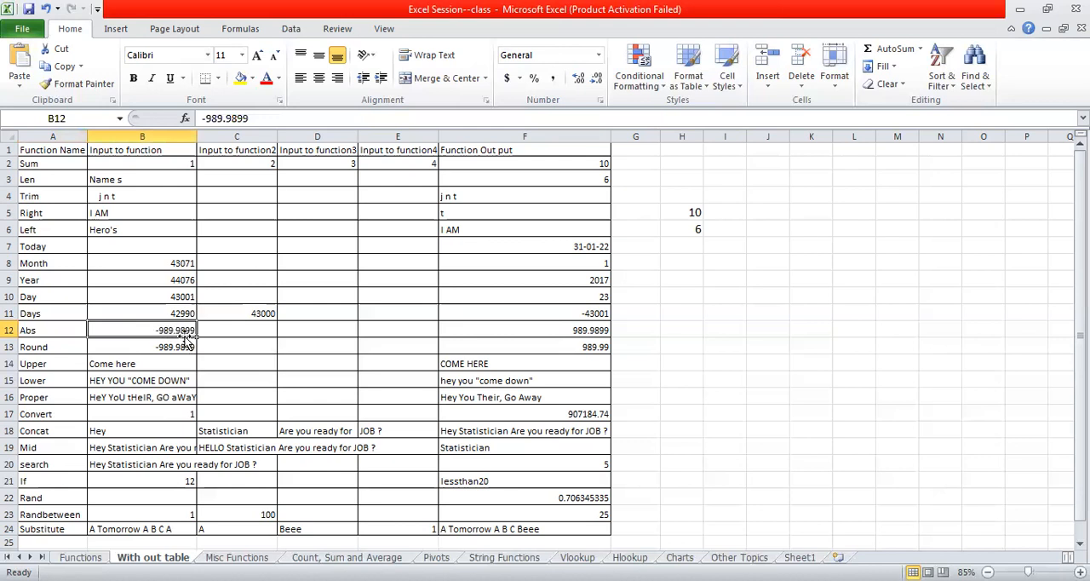
{"action": "left_click", "coordinate": [53, 347]}
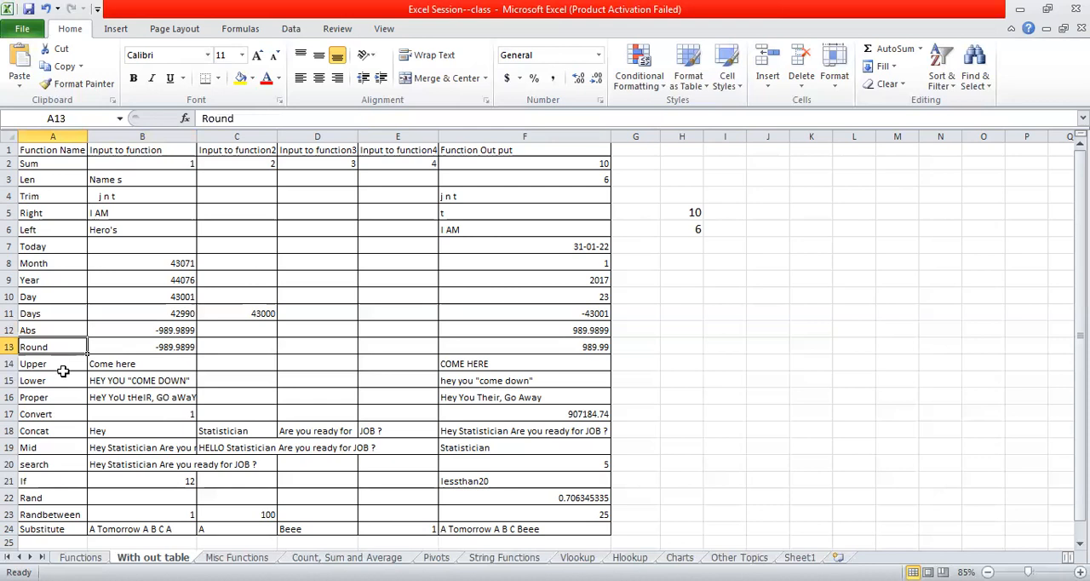
- Examine the Mid, search, If, Rand and Randbetween rows of the function table, including the If input in B21
{"action": "left_click", "coordinate": [70, 446]}
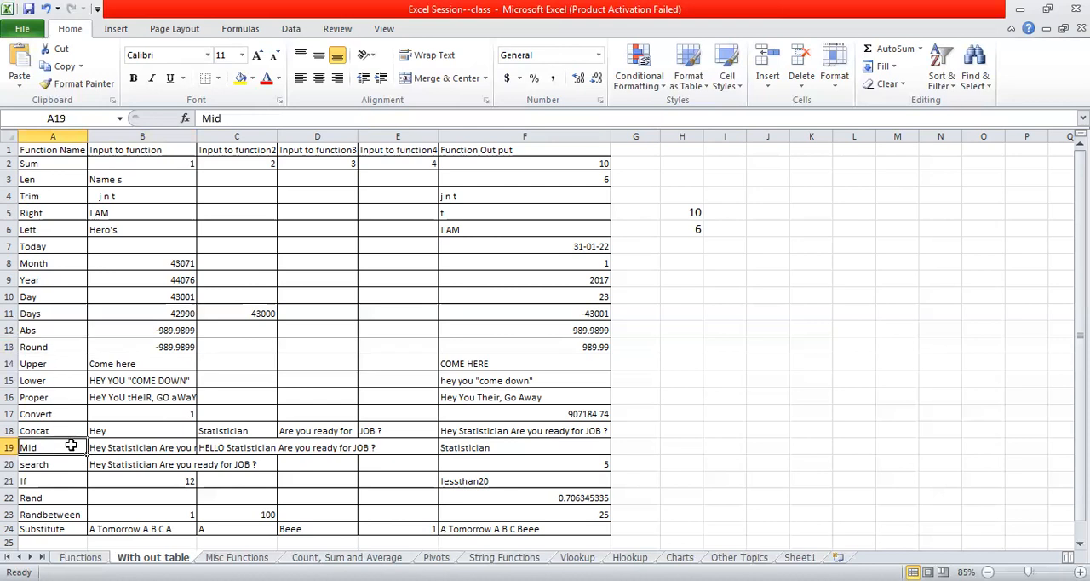
{"action": "key", "text": "Down"}
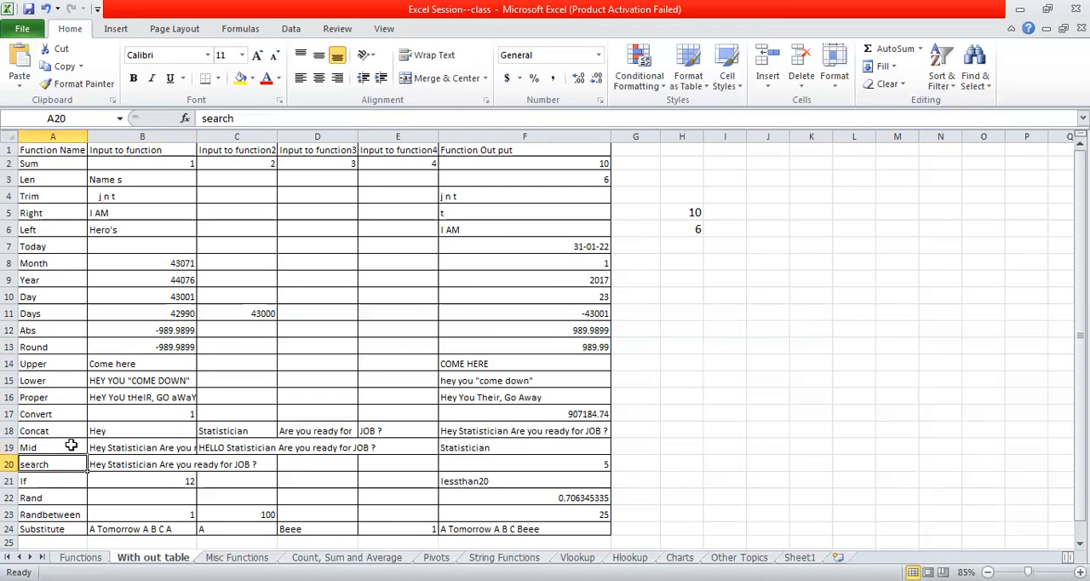
{"action": "key", "text": "Down"}
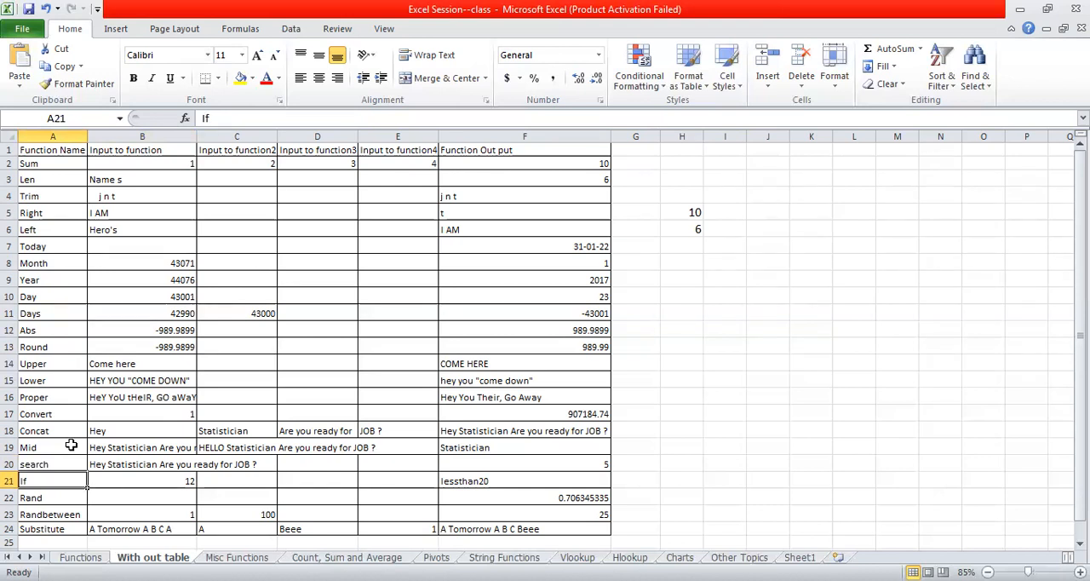
{"action": "left_click", "coordinate": [147, 481]}
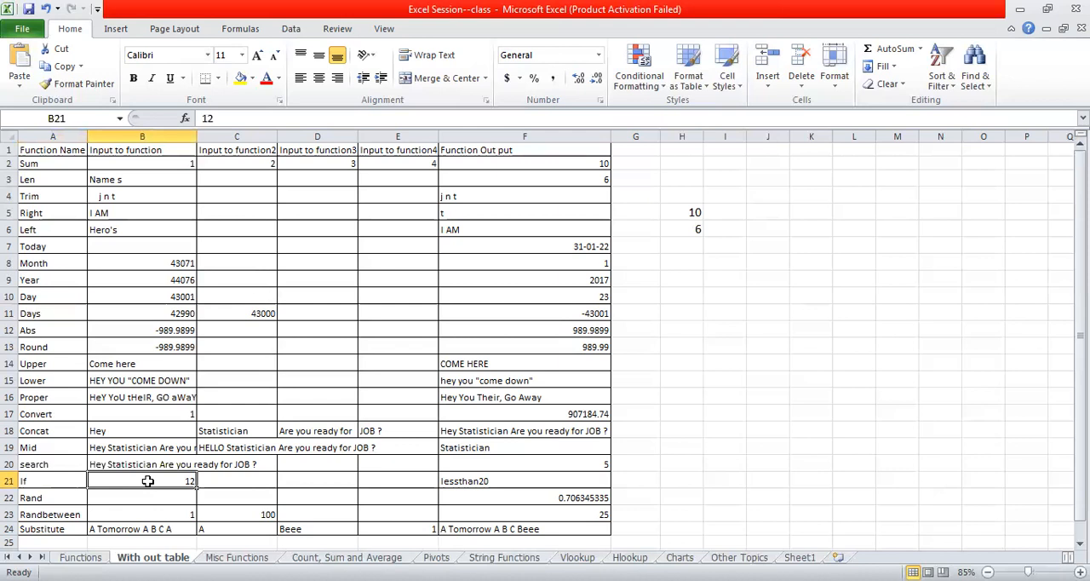
{"action": "left_click", "coordinate": [48, 497]}
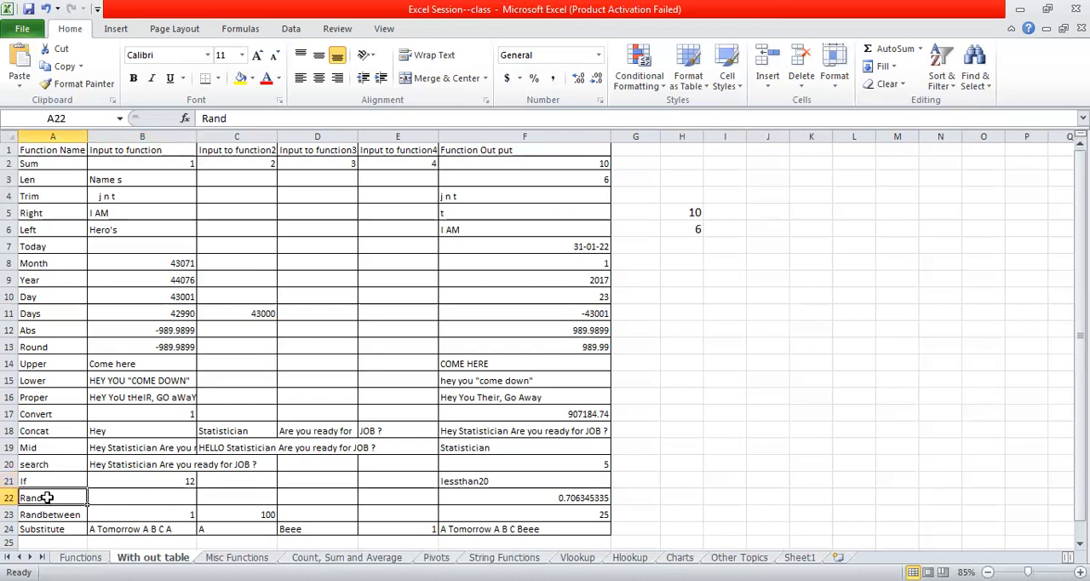
{"action": "key", "text": "Down"}
{"action": "key", "text": "Down"}
{"action": "key", "text": "Down"}
{"action": "key", "text": "Down"}
{"action": "key", "text": "Down"}
{"action": "key", "text": "Down"}
{"action": "key", "text": "Down"}
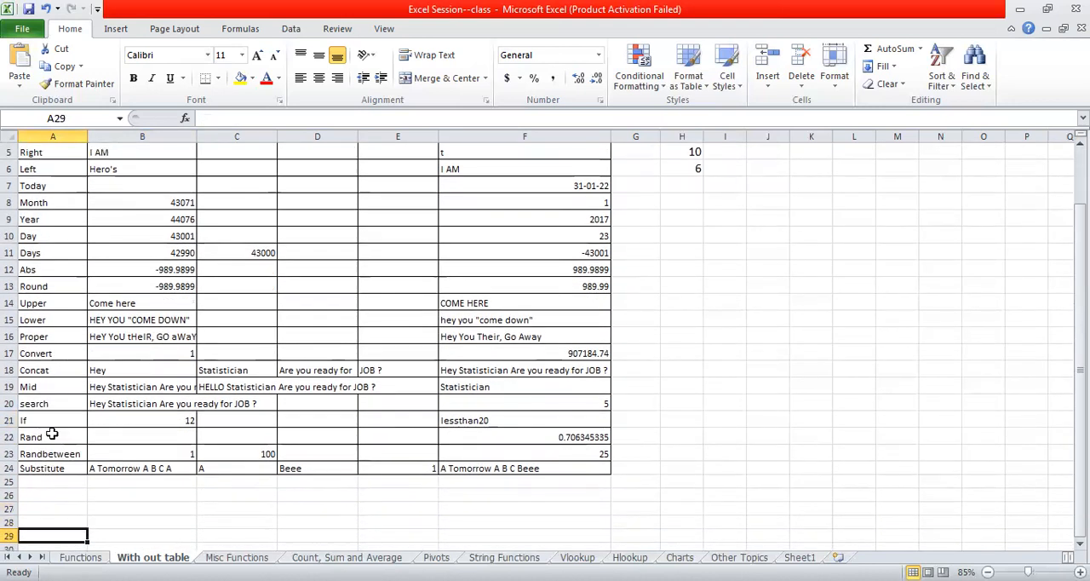
{"action": "left_click", "coordinate": [52, 435]}
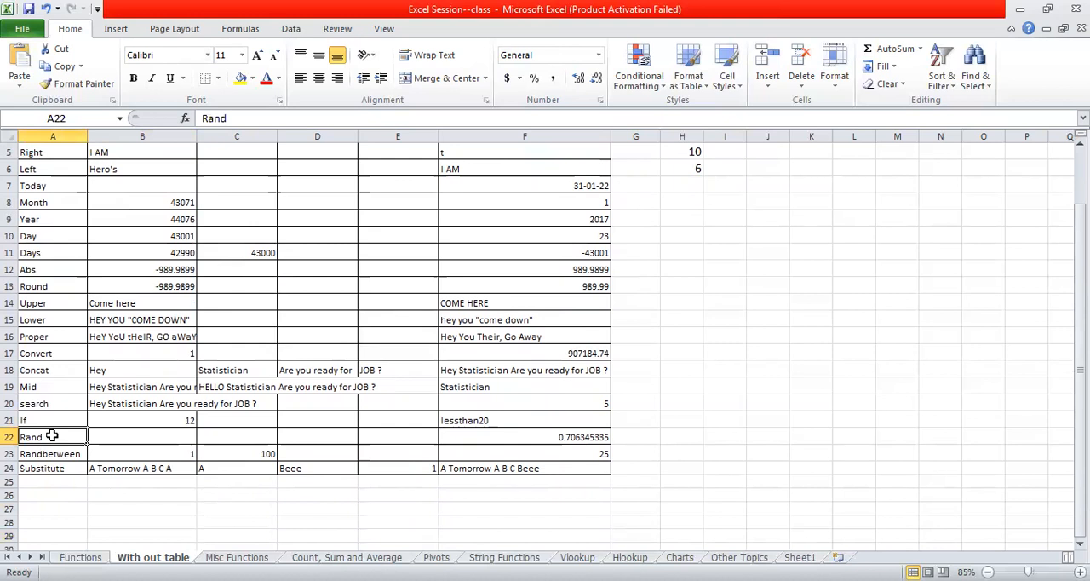
{"action": "left_click", "coordinate": [50, 454]}
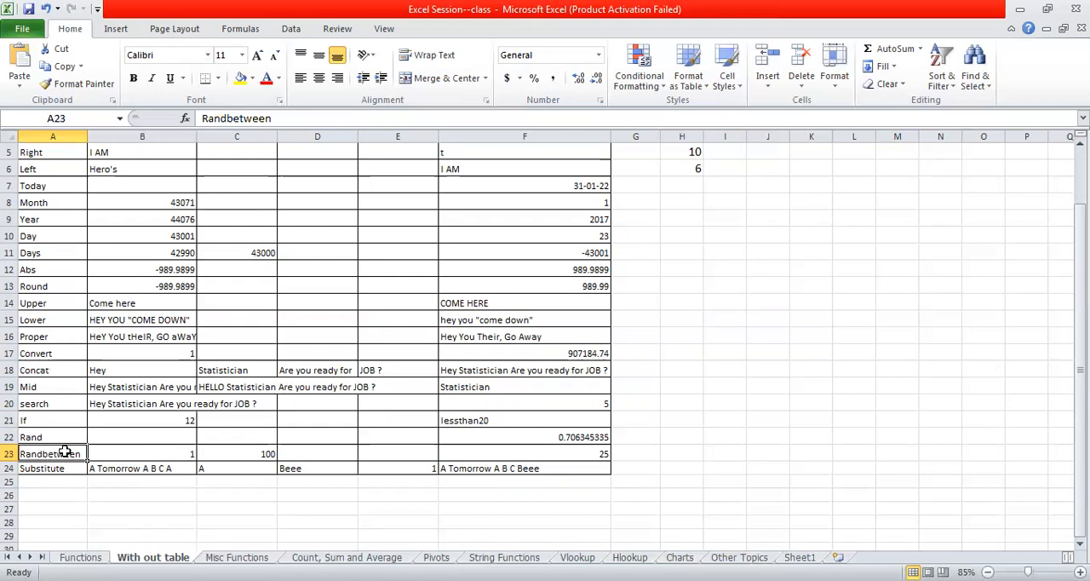
{"action": "left_click", "coordinate": [56, 437]}
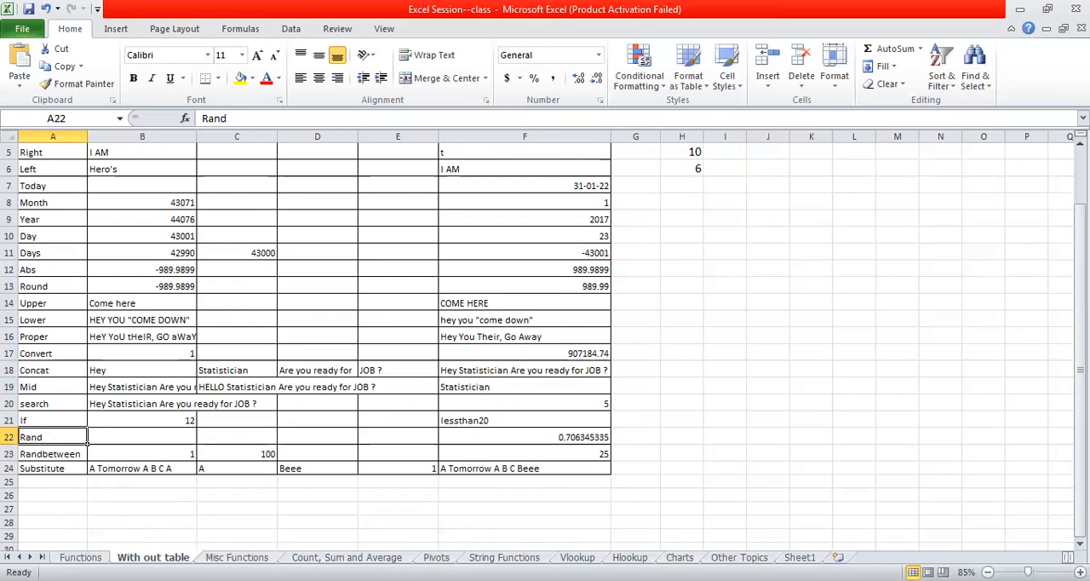
- Go to the Count, Sum and Average sheet and inspect the COUNT example in cell H3
{"action": "key", "text": "ctrl+Page_Down"}
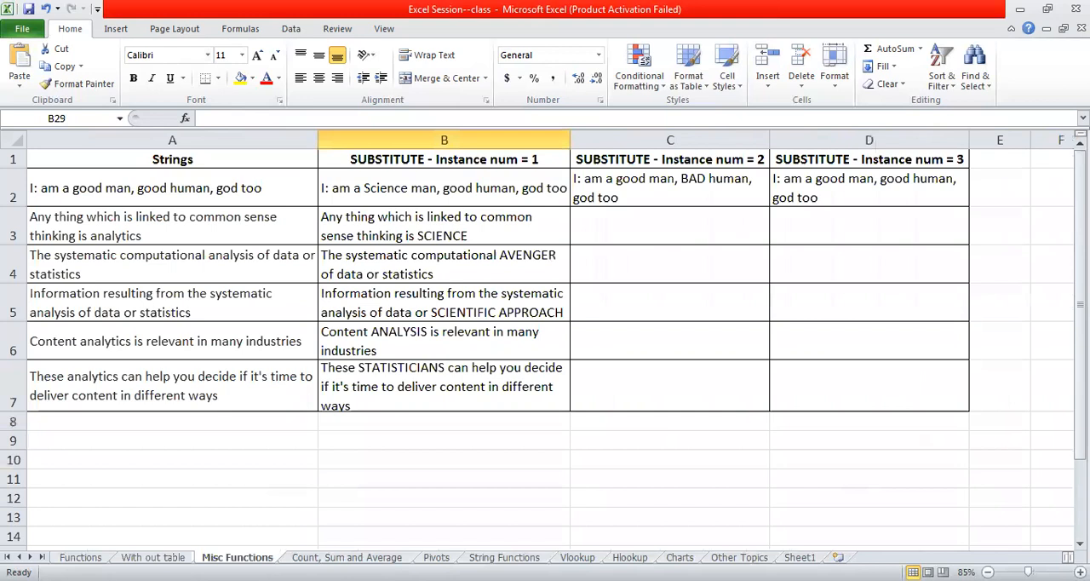
{"action": "key", "text": "ctrl+Page_Down"}
{"action": "left_click", "coordinate": [423, 523]}
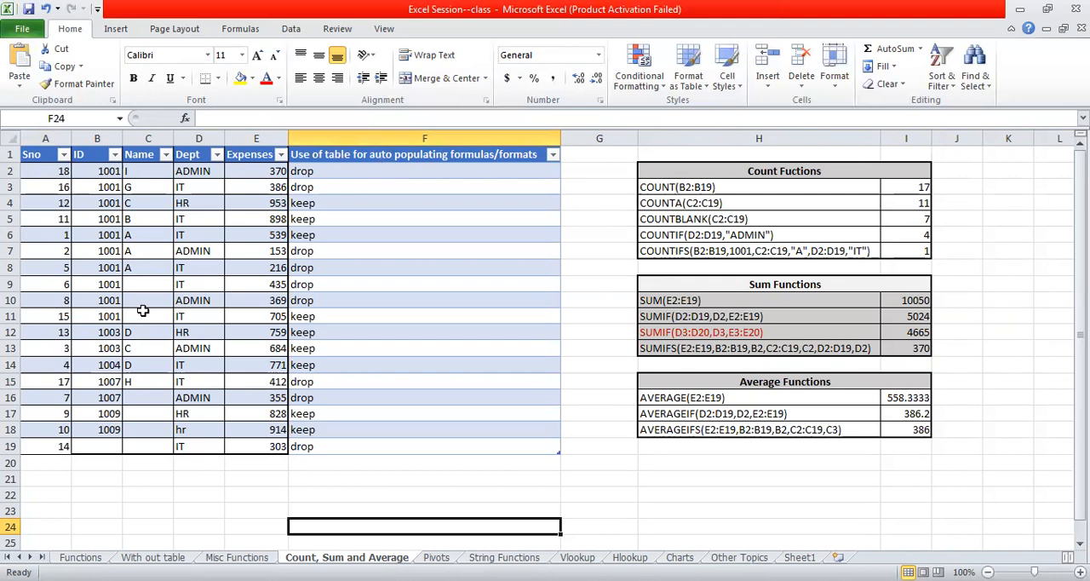
{"action": "left_click", "coordinate": [709, 187]}
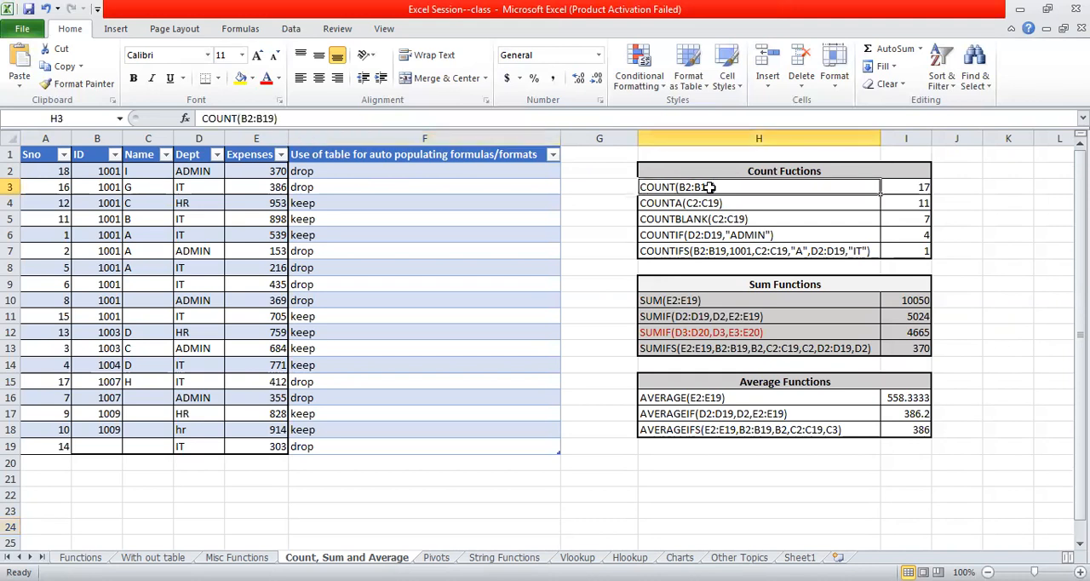
- Enter a COUNT formula in cell F22 over the Name column range C2:C19
{"action": "left_click", "coordinate": [459, 498]}
{"action": "type", "text": "=C"}
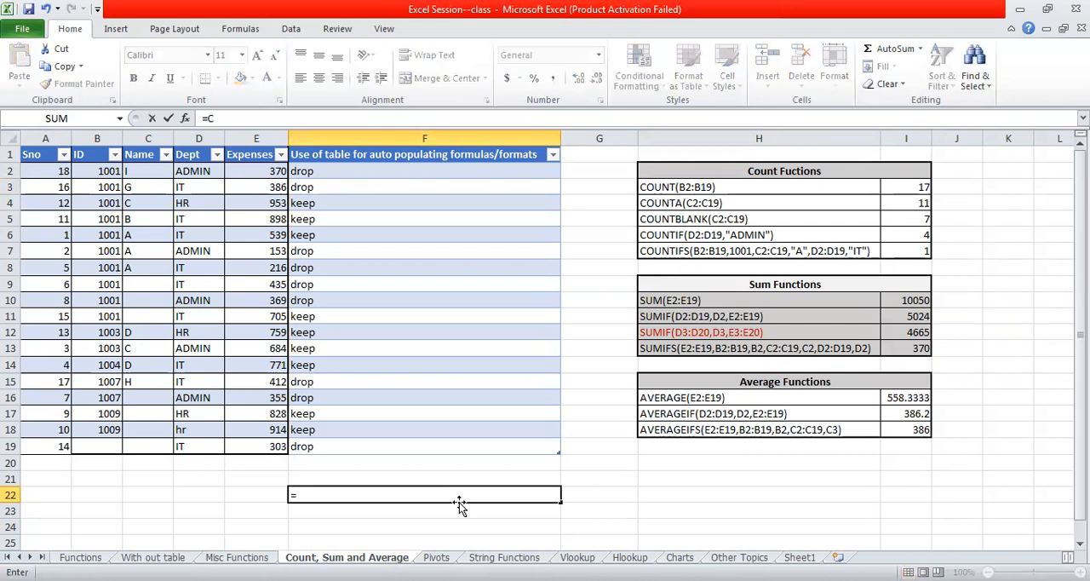
{"action": "type", "text": "ount("}
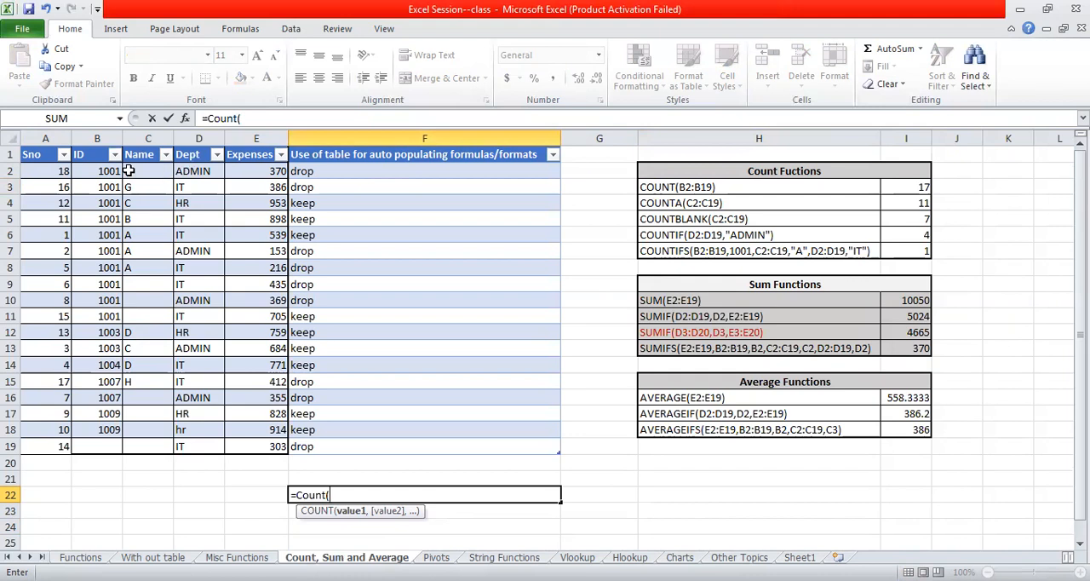
{"action": "left_click_drag", "start_coordinate": [151, 170], "coordinate": [171, 445]}
{"action": "type", "text": ")"}
{"action": "key", "text": "Return"}
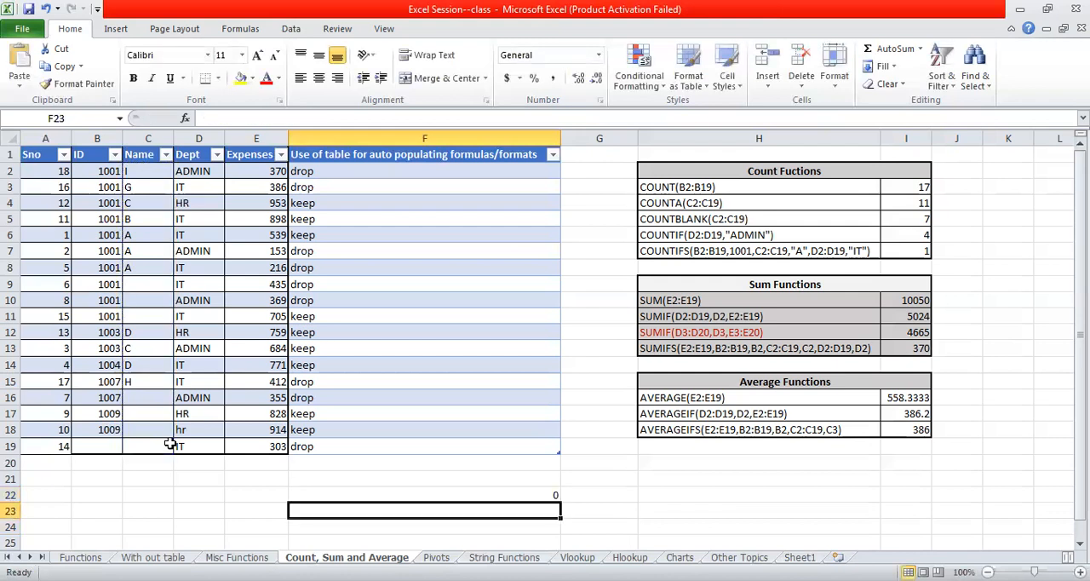
- Enter a COUNT formula in cell F23 over the Dept column range D2:D19
{"action": "type", "text": "=c"}
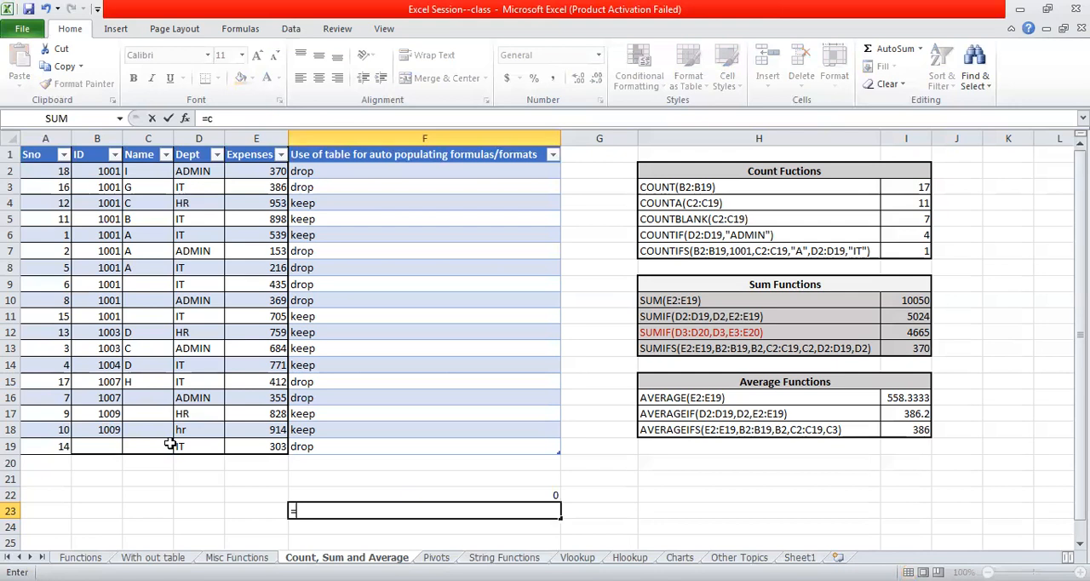
{"action": "type", "text": "ount("}
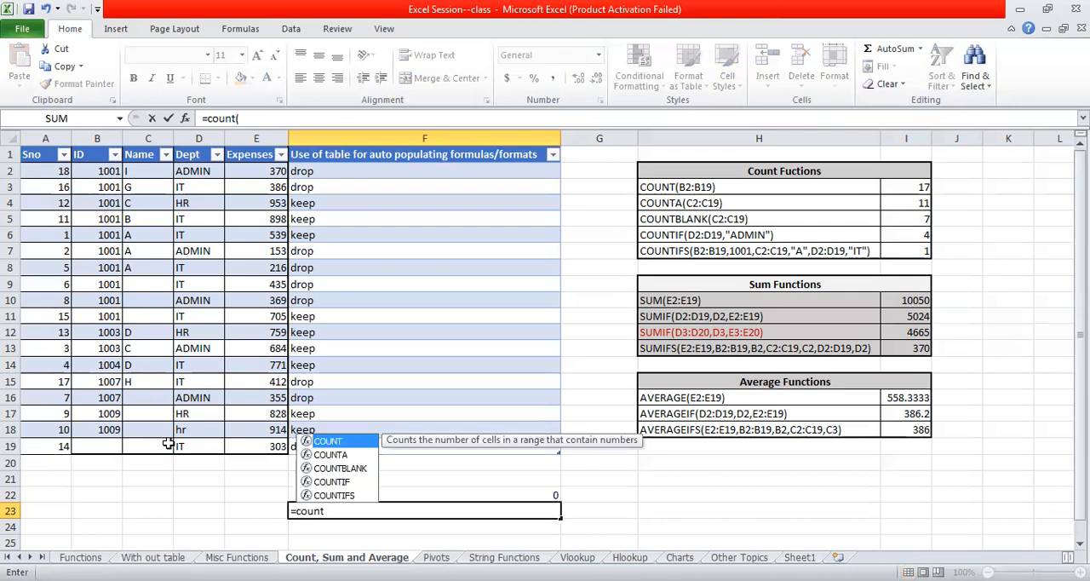
{"action": "left_click", "coordinate": [187, 171]}
{"action": "left_click", "coordinate": [207, 449], "text": "shift"}
{"action": "type", "text": ")"}
{"action": "key", "text": "Return"}
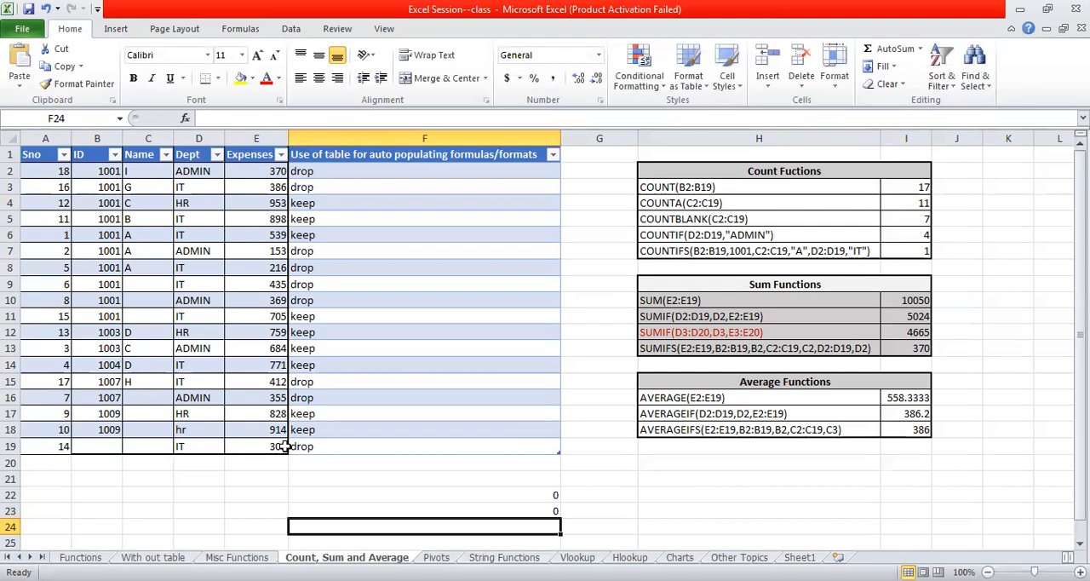
- Enter =count(B2:B18) in cell F24 to count the numeric entries in the ID column
{"action": "left_click", "coordinate": [220, 509]}
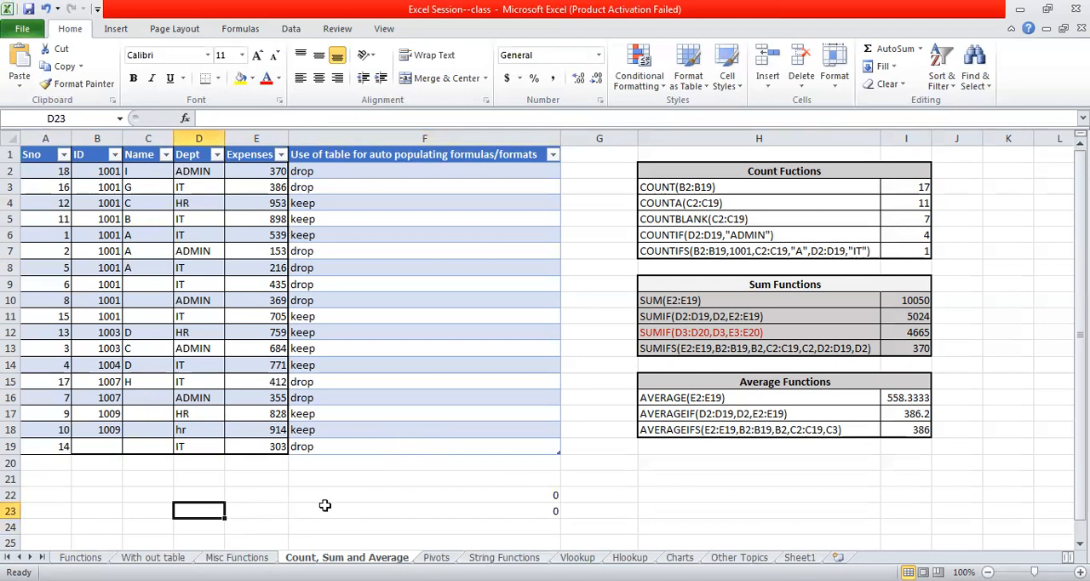
{"action": "left_click", "coordinate": [314, 533]}
{"action": "type", "text": "="}
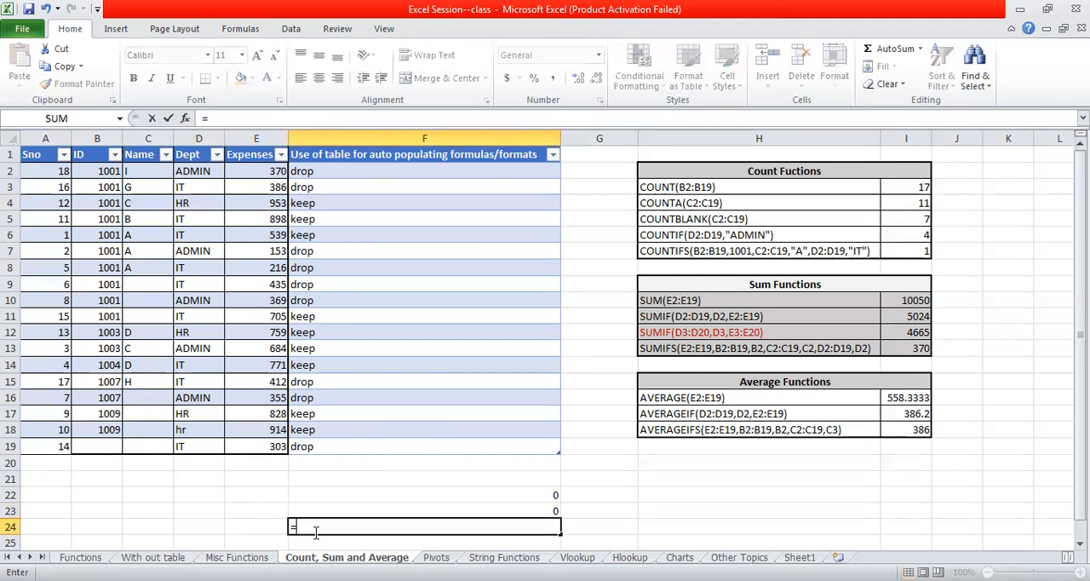
{"action": "type", "text": "count("}
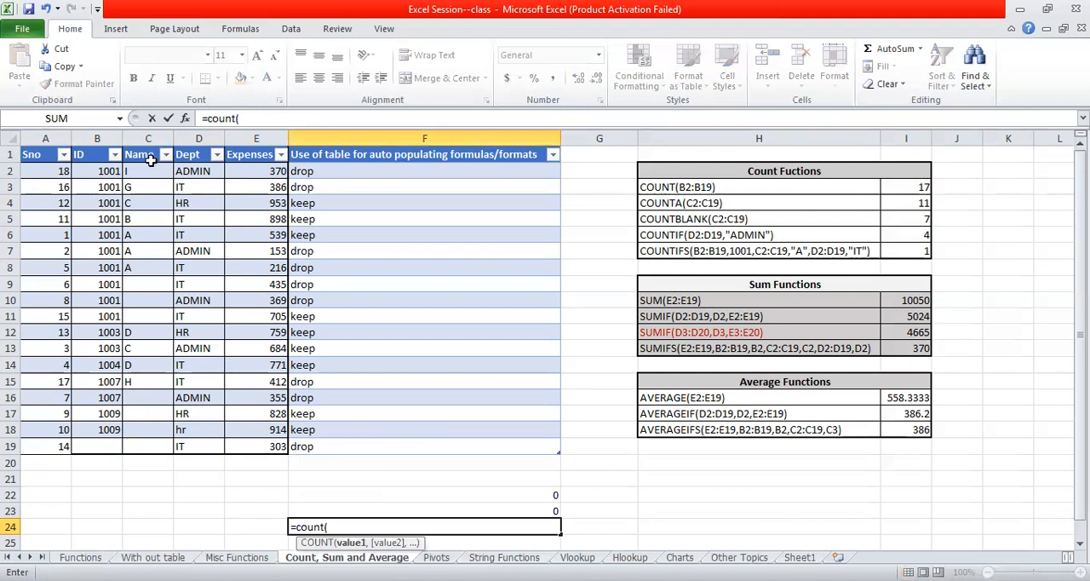
{"action": "left_click_drag", "start_coordinate": [97, 169], "coordinate": [113, 428]}
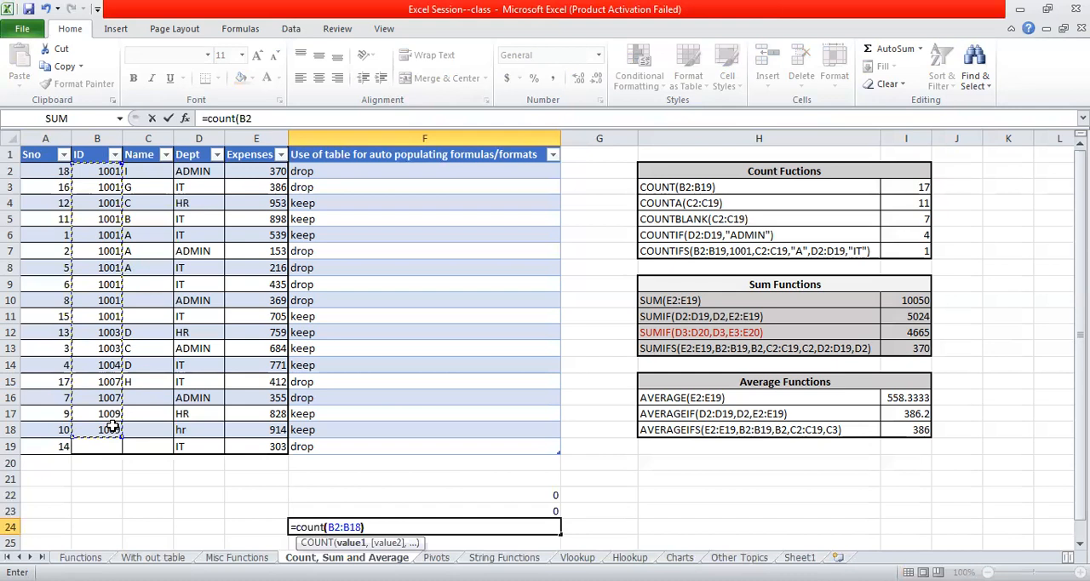
{"action": "key", "text": "Return"}
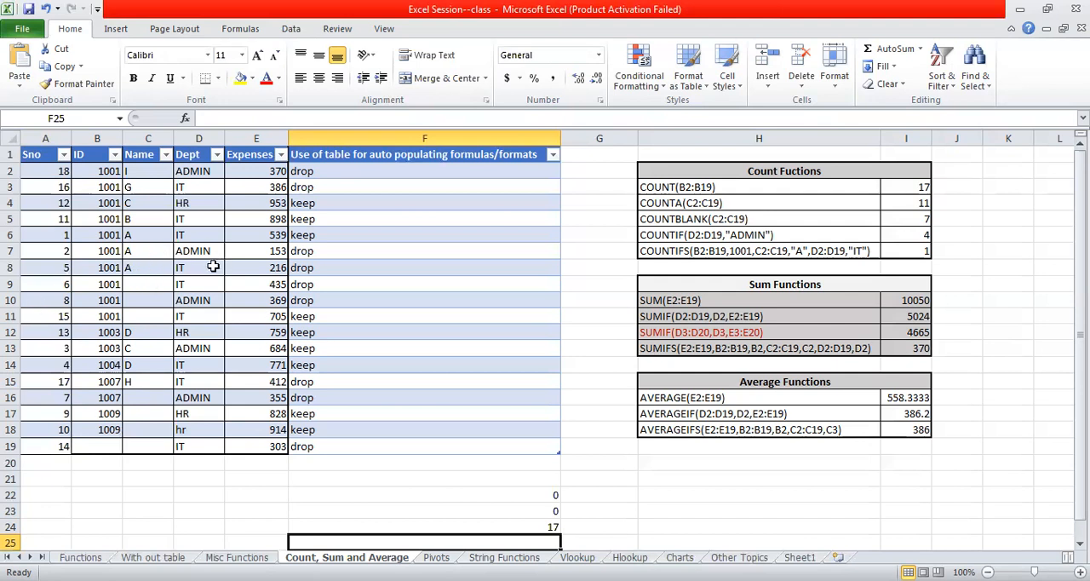
- Examine the blank Name cells and a Dept entry, and compare the COUNT formula in F24 with its ID range
{"action": "left_click", "coordinate": [147, 283]}
{"action": "left_click", "coordinate": [149, 310]}
{"action": "left_click", "coordinate": [143, 396]}
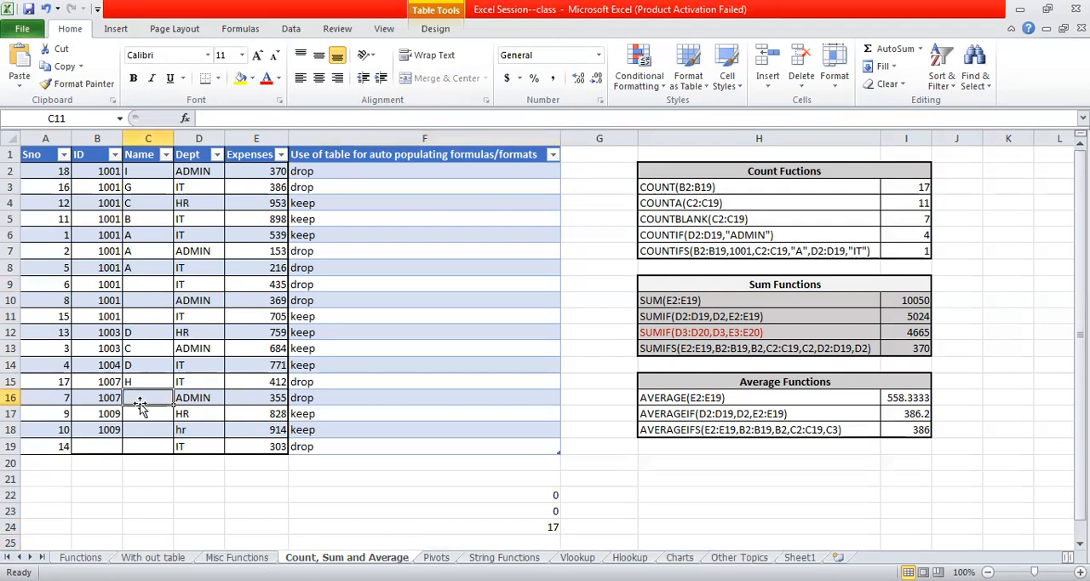
{"action": "left_click", "coordinate": [147, 415]}
{"action": "left_click", "coordinate": [154, 431]}
{"action": "left_click", "coordinate": [211, 189]}
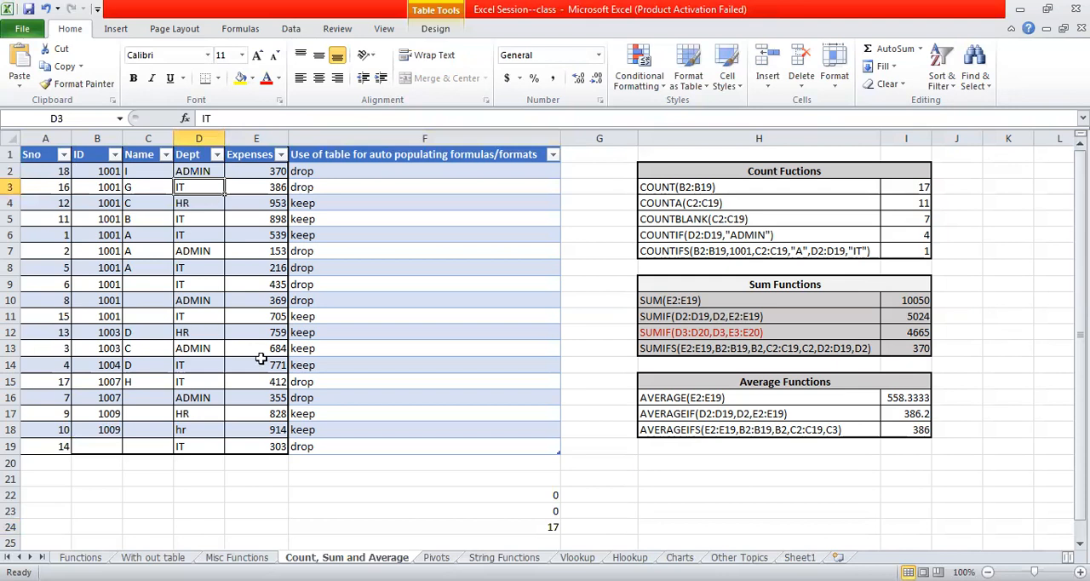
{"action": "left_click", "coordinate": [458, 528]}
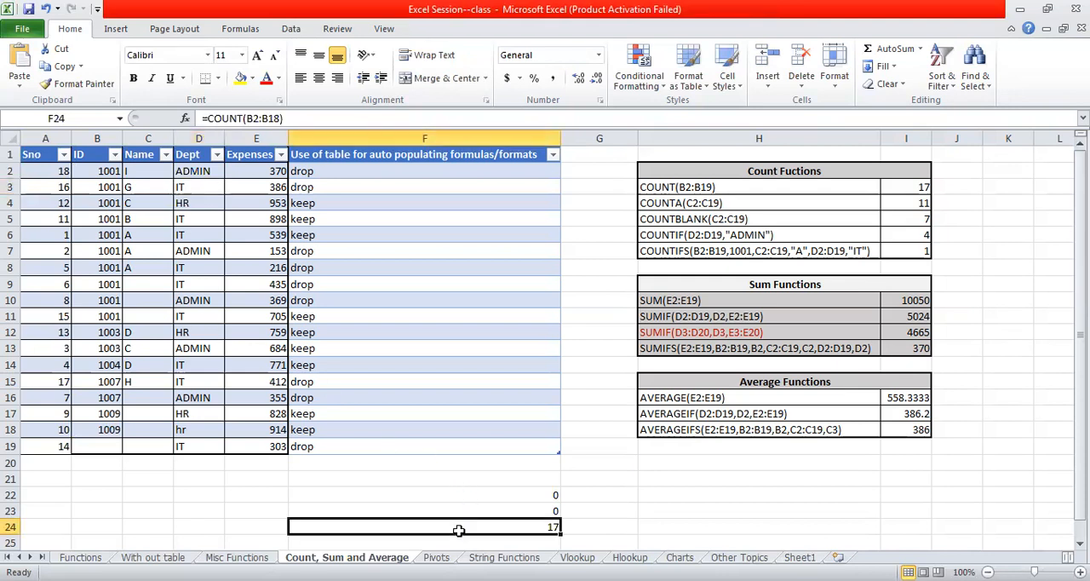
{"action": "left_click", "coordinate": [113, 170]}
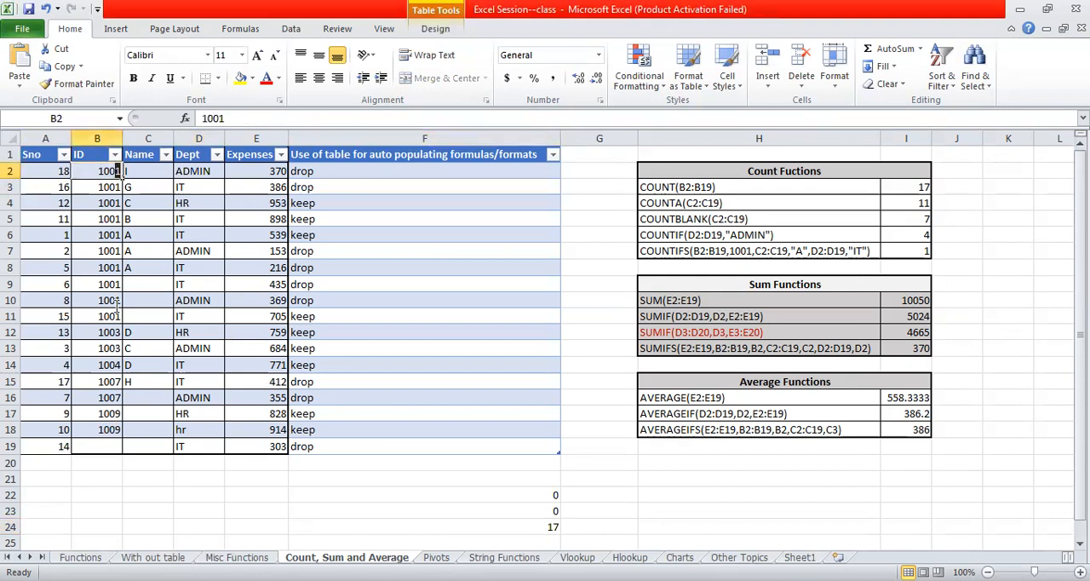
{"action": "left_click", "coordinate": [106, 429]}
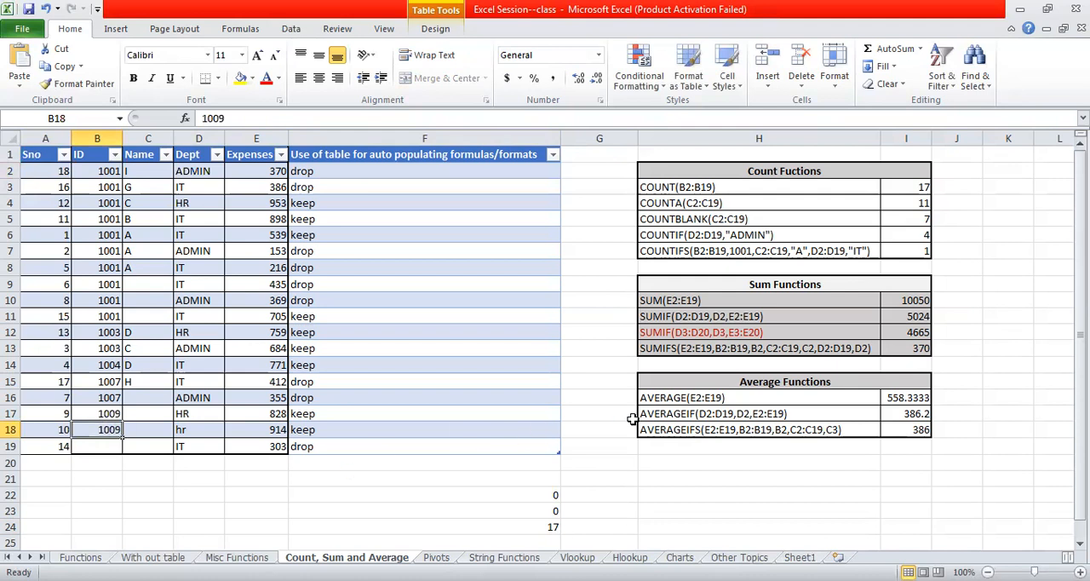
- Re-enter the formula in cell F22 as a COUNT over the table's whole Name column, =count(Table3[Name])
{"action": "left_click", "coordinate": [516, 496]}
{"action": "type", "text": "="}
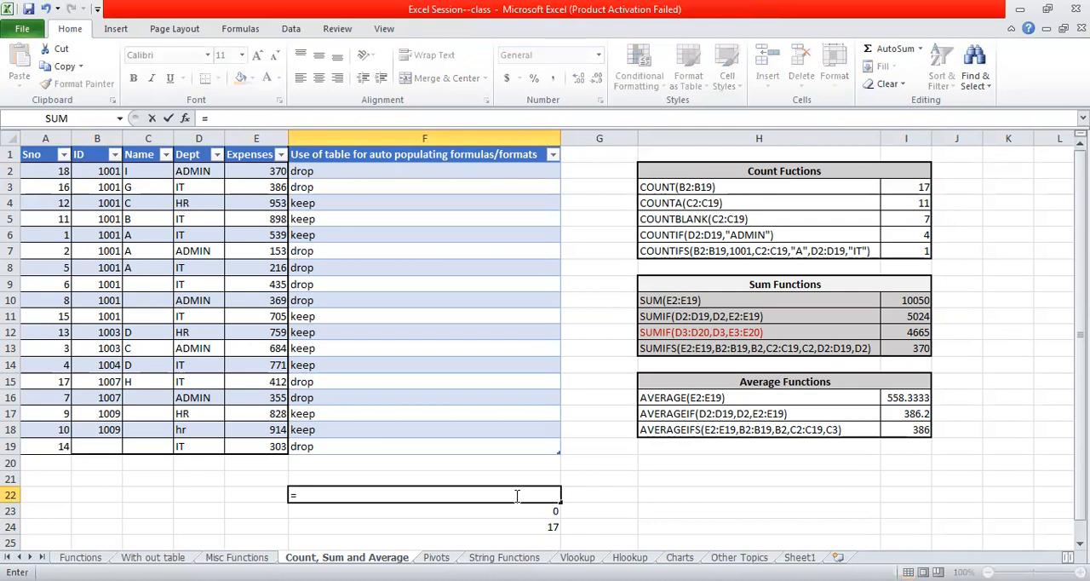
{"action": "type", "text": "count("}
{"action": "left_click", "coordinate": [132, 175]}
{"action": "left_click_drag", "start_coordinate": [132, 183], "coordinate": [145, 448]}
{"action": "type", "text": ")"}
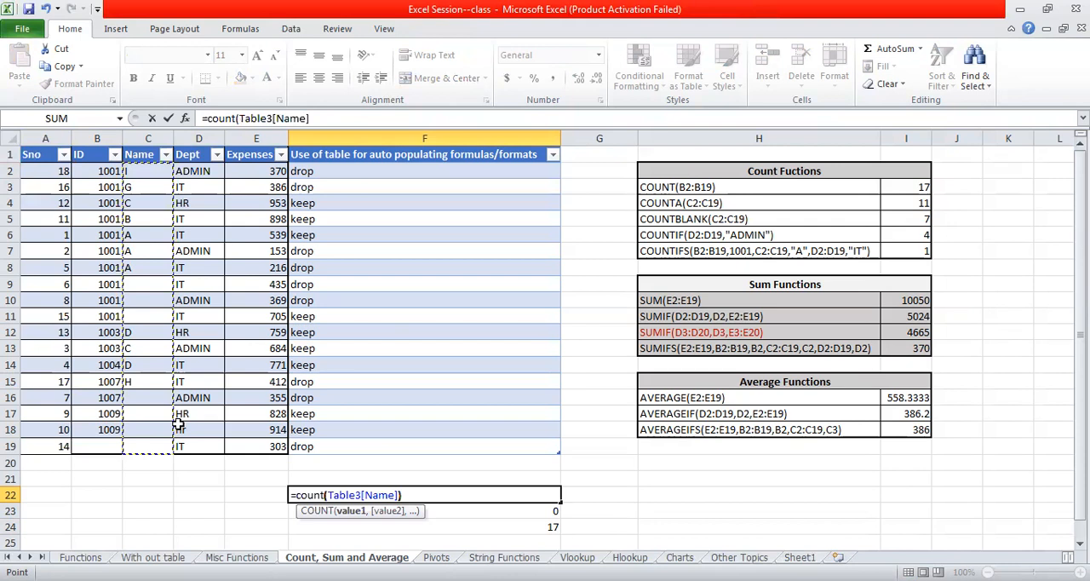
{"action": "key", "text": "Return"}
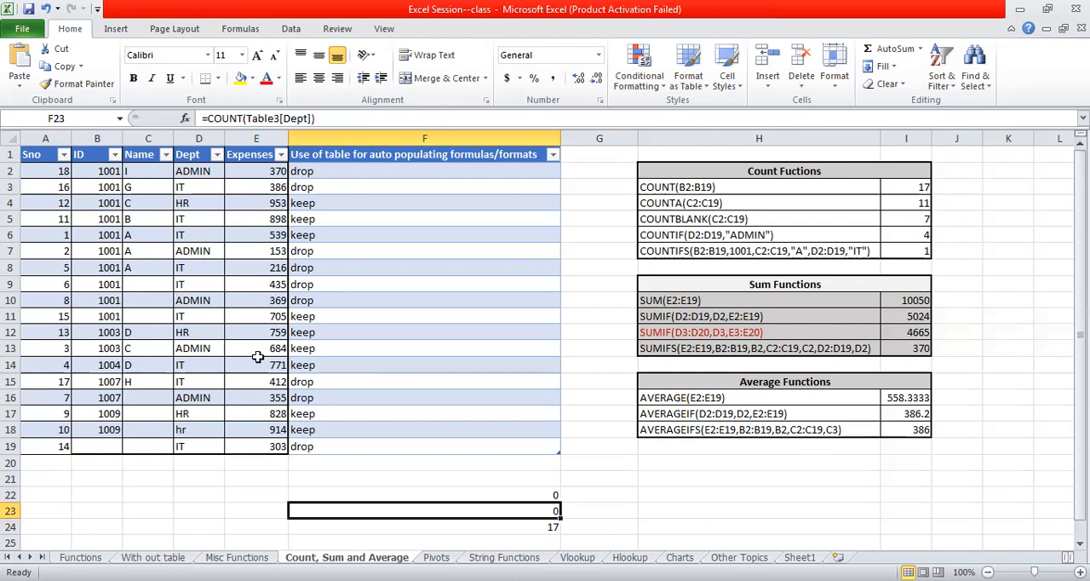
- Enter =counta(C2:C18) in cell D22 to count the non-empty Name entries
{"action": "left_click", "coordinate": [196, 495]}
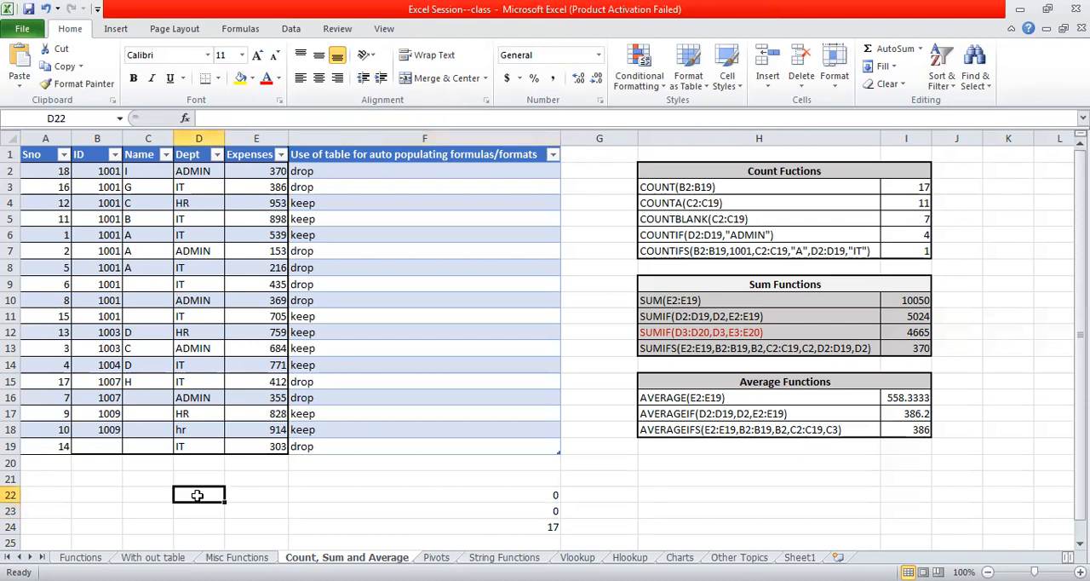
{"action": "type", "text": "=c"}
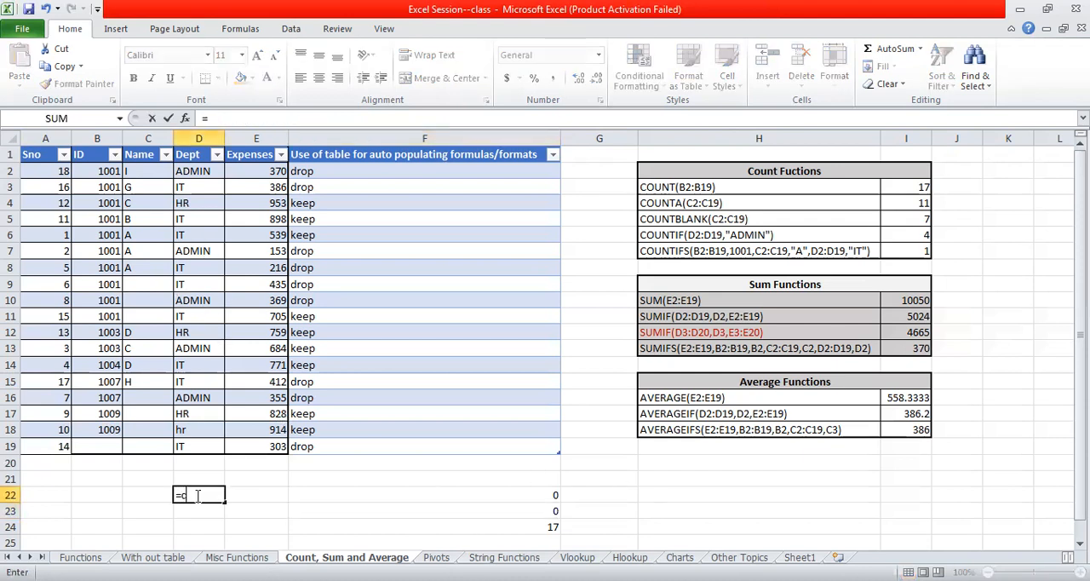
{"action": "type", "text": "ounta"}
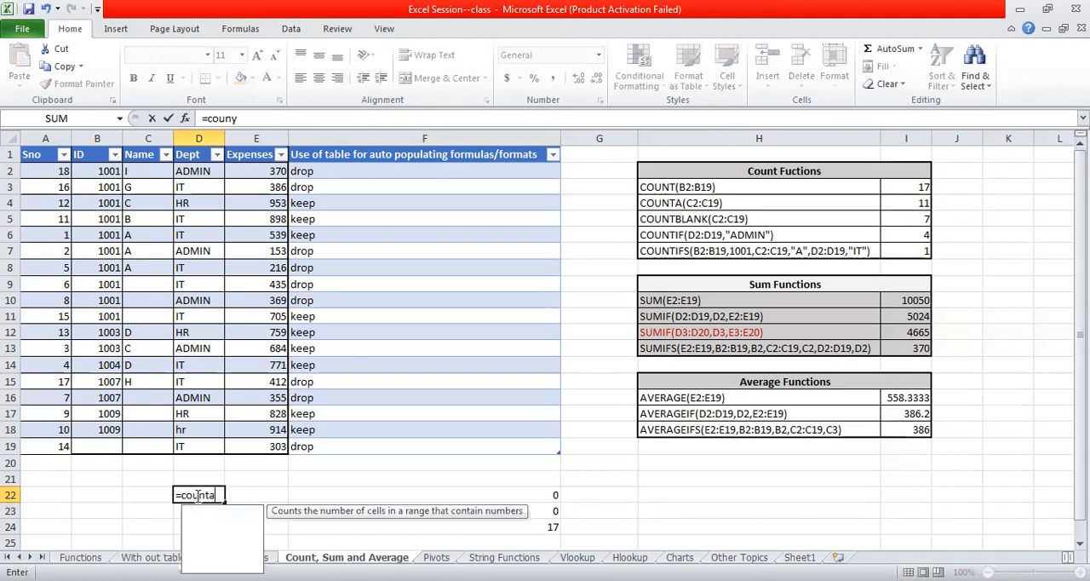
{"action": "type", "text": "ta("}
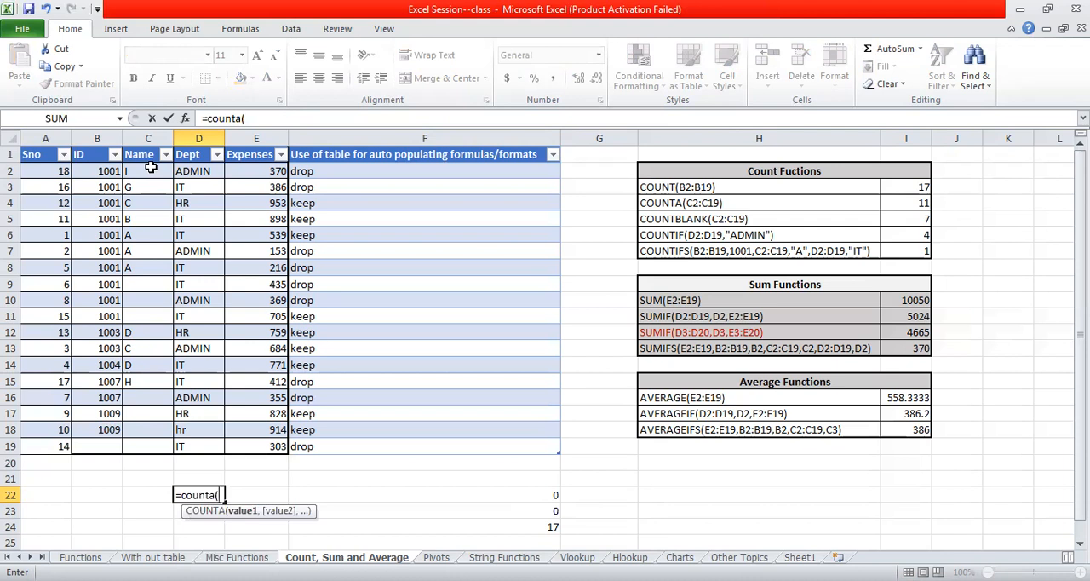
{"action": "left_click_drag", "start_coordinate": [151, 167], "coordinate": [151, 189]}
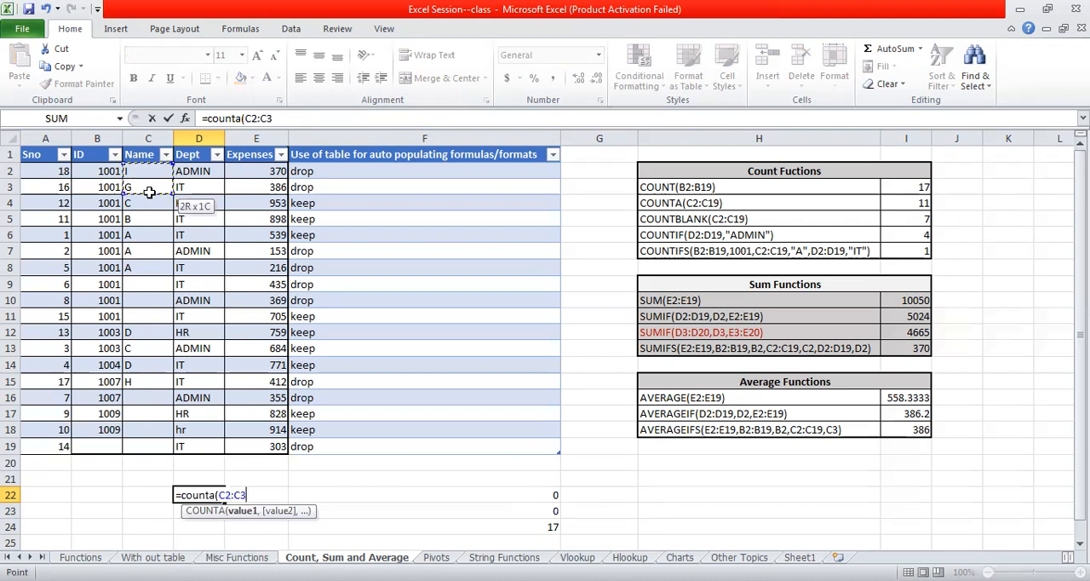
{"action": "left_click_drag", "start_coordinate": [159, 429], "coordinate": [158, 430]}
{"action": "type", "text": ")"}
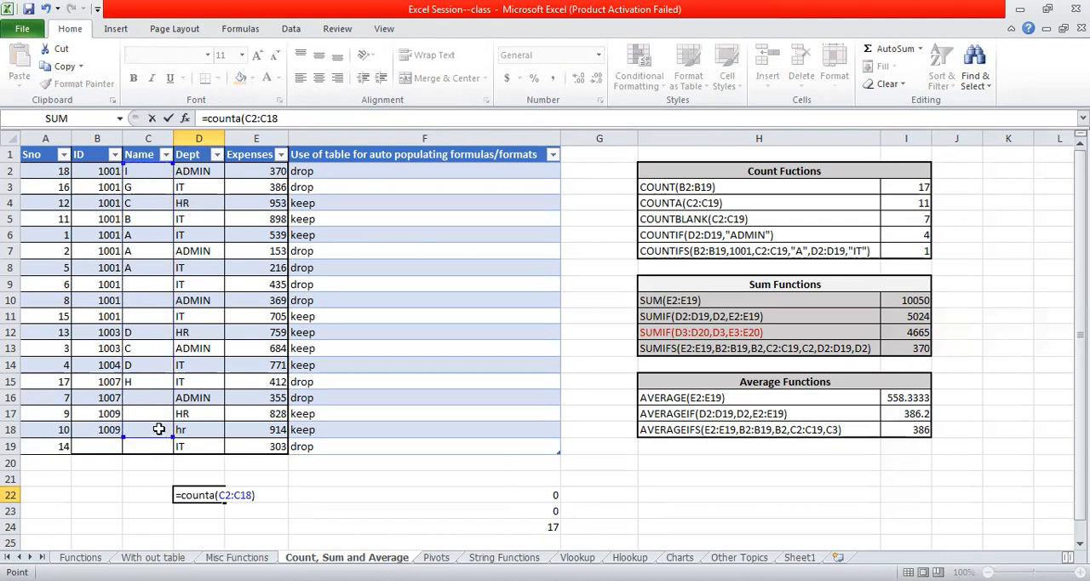
{"action": "key", "text": "Return"}
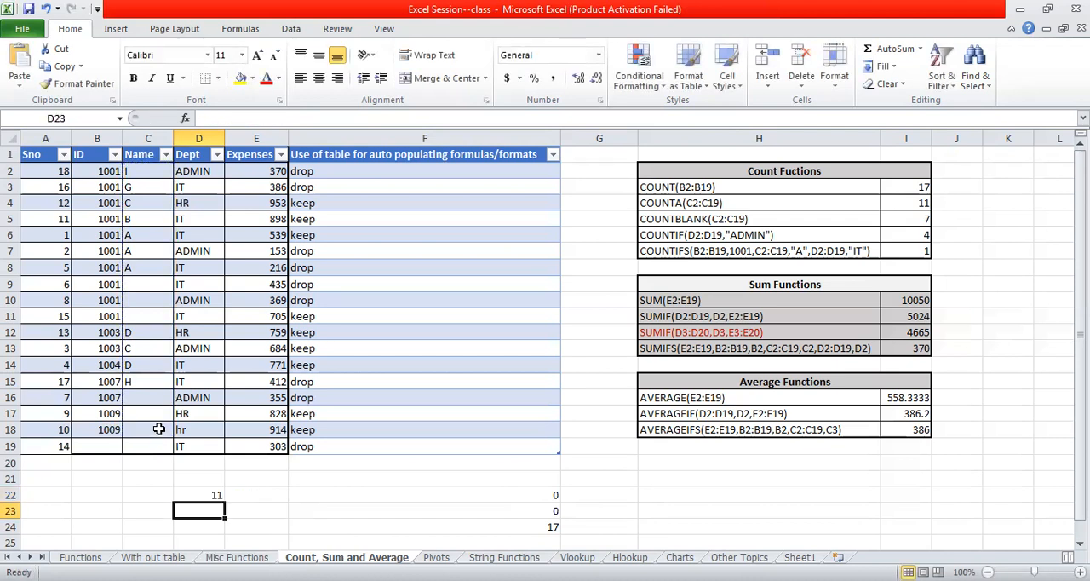
{"action": "left_click", "coordinate": [212, 495]}
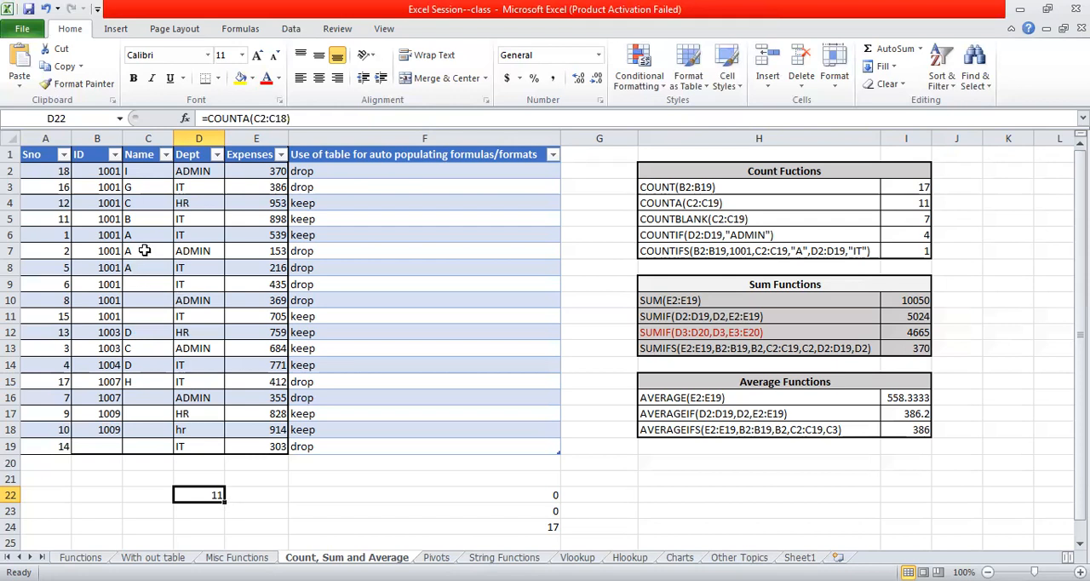
- Enter =countblank(Table3[Name]) in cell E22 to count the empty cells in the Name column
{"action": "left_click", "coordinate": [280, 498]}
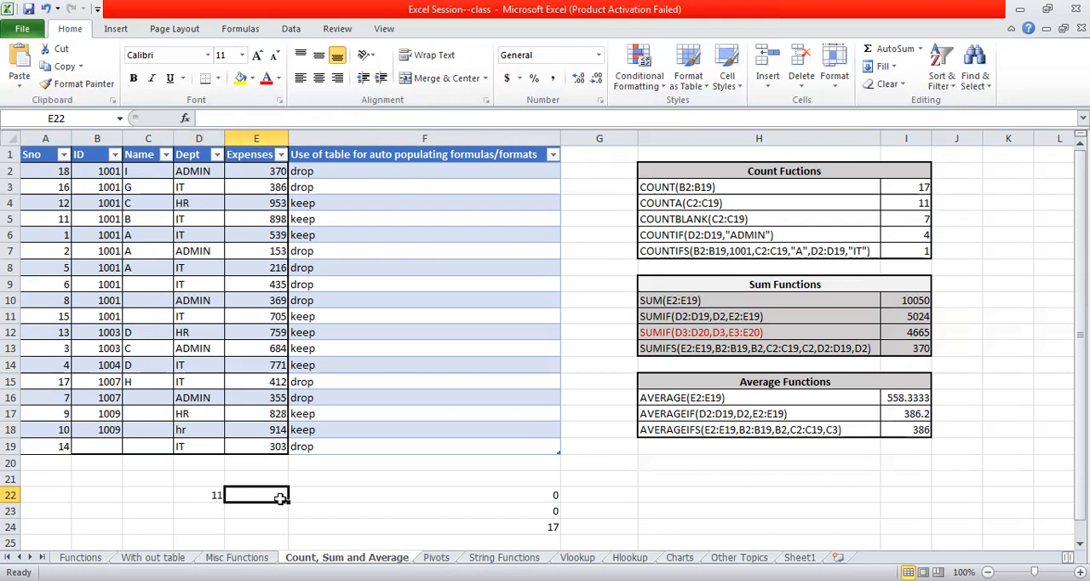
{"action": "type", "text": "cou"}
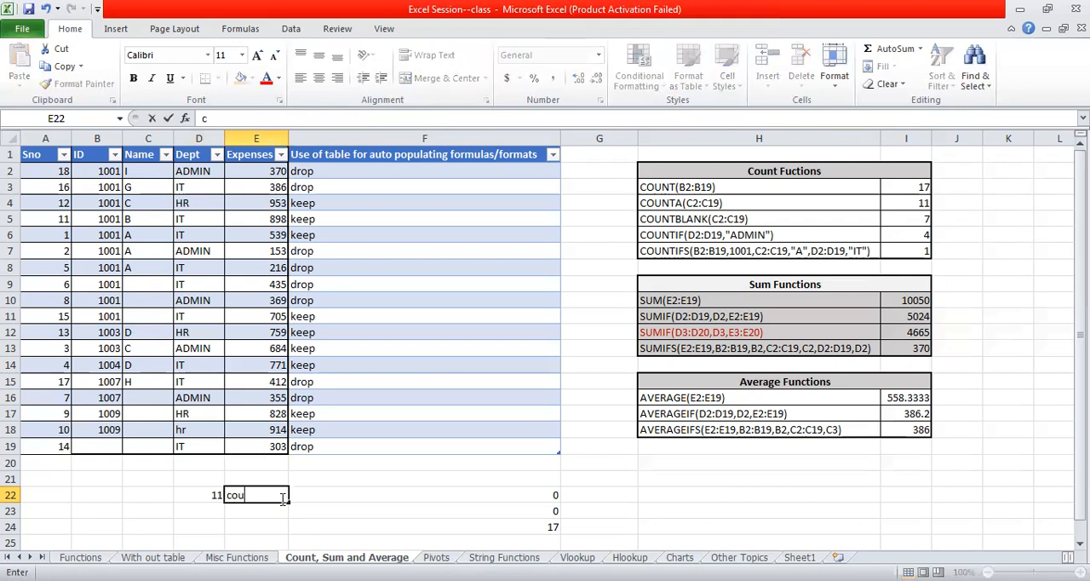
{"action": "type", "text": "ntblank"}
{"action": "key", "text": "Left"}
{"action": "key", "text": "Left"}
{"action": "key", "text": "Right"}
{"action": "key", "text": "Right"}
{"action": "double_click", "coordinate": [281, 498]}
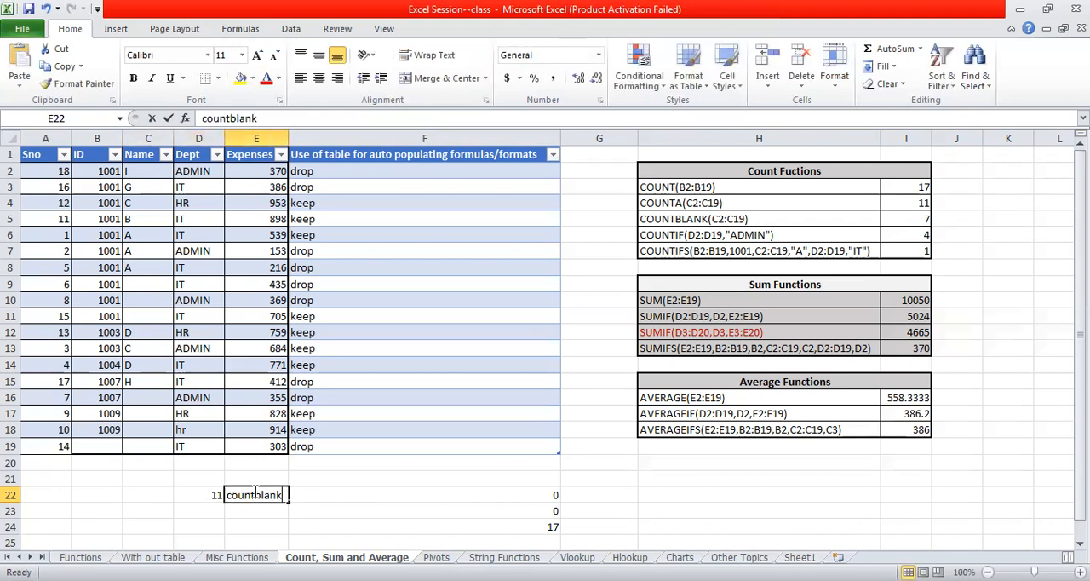
{"action": "key", "text": "Home"}
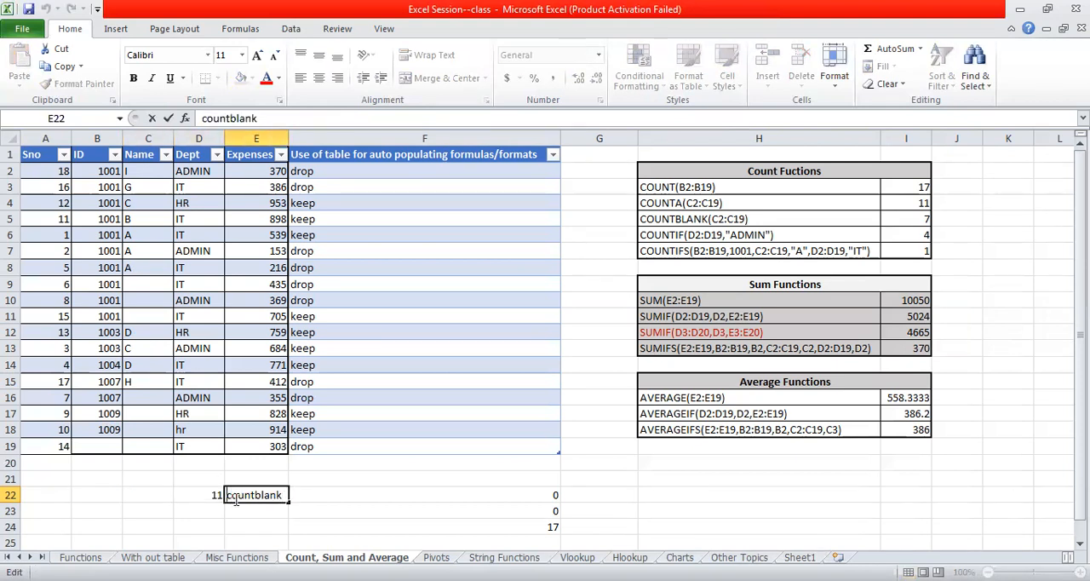
{"action": "type", "text": "="}
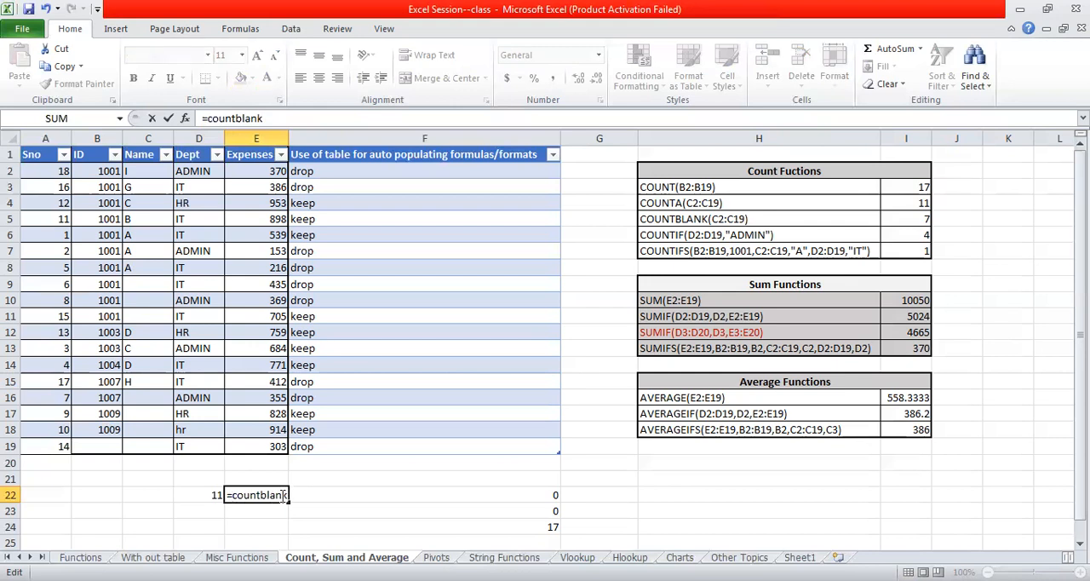
{"action": "type", "text": "("}
{"action": "left_click", "coordinate": [150, 176]}
{"action": "left_click_drag", "start_coordinate": [150, 177], "coordinate": [170, 439]}
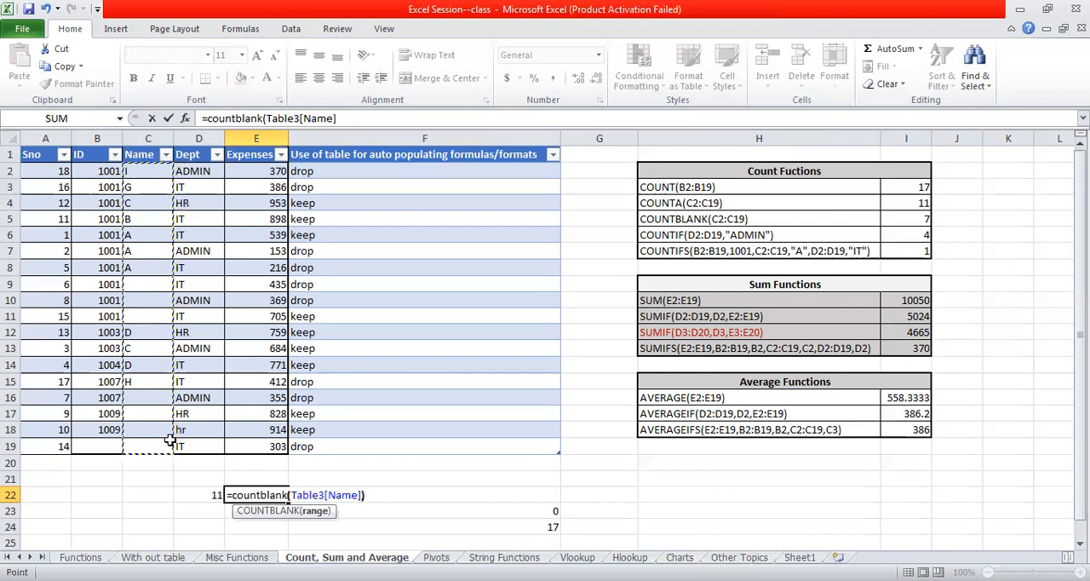
{"action": "key", "text": "Return"}
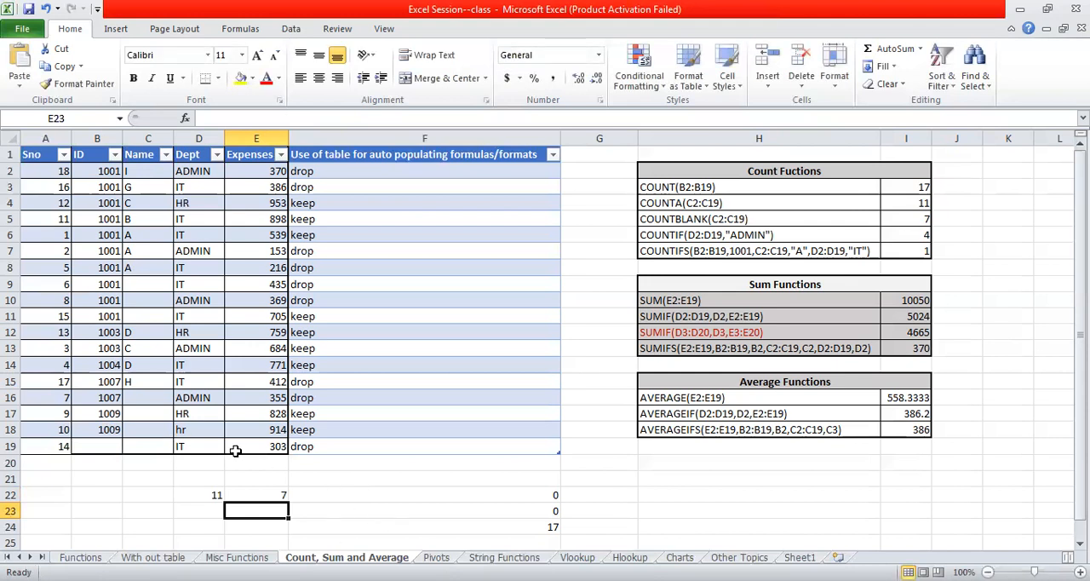
- Replace the range in F24's COUNT formula with the ID and Name columns, Table3[[ID]:[Name]], accepting the proposed formula correction
{"action": "left_click", "coordinate": [102, 446]}
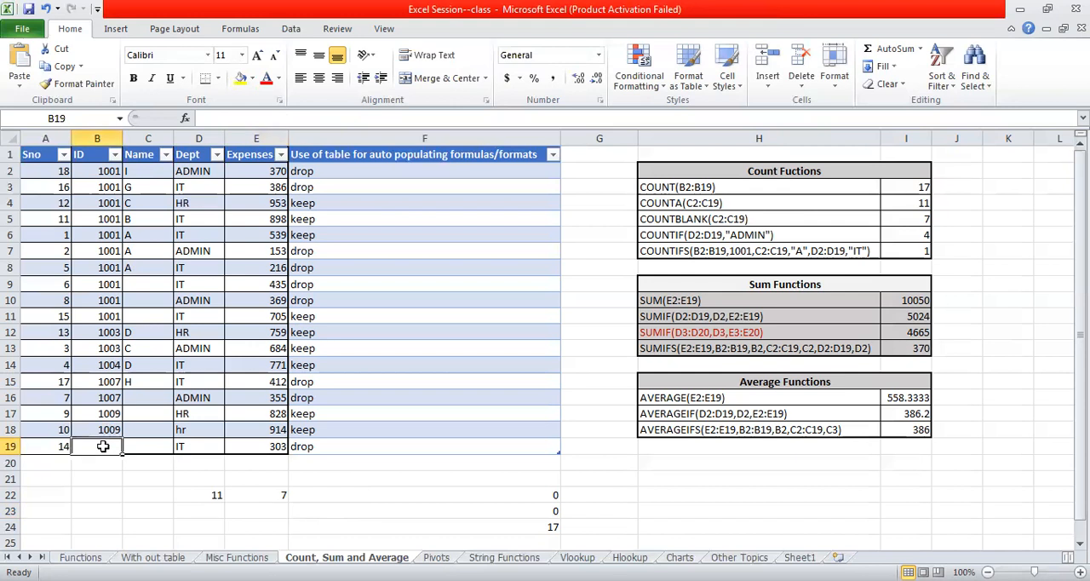
{"action": "double_click", "coordinate": [452, 528]}
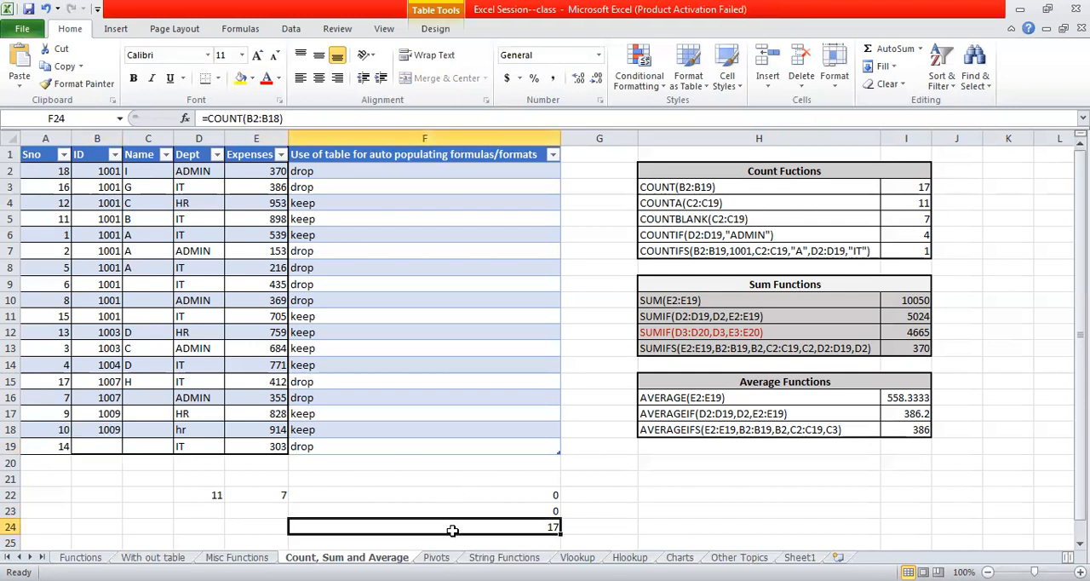
{"action": "left_click", "coordinate": [369, 526]}
{"action": "key", "text": "BackSpace"}
{"action": "key", "text": "BackSpace"}
{"action": "key", "text": "BackSpace"}
{"action": "key", "text": "BackSpace"}
{"action": "key", "text": "BackSpace"}
{"action": "key", "text": "BackSpace"}
{"action": "left_click_drag", "start_coordinate": [99, 170], "coordinate": [124, 447]}
{"action": "type", "text": ")"}
{"action": "key", "text": "Return"}
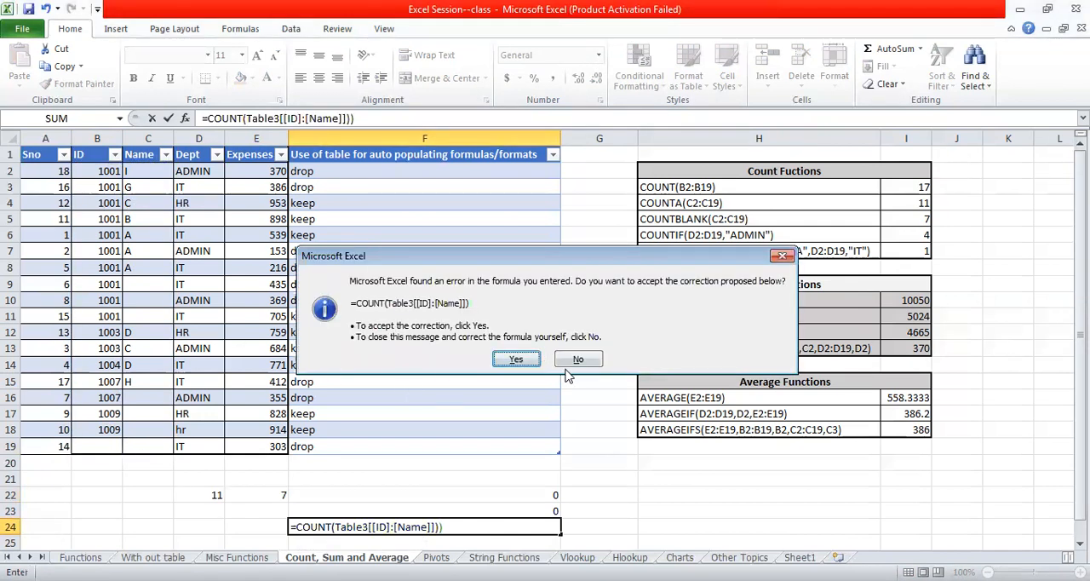
{"action": "left_click", "coordinate": [577, 360]}
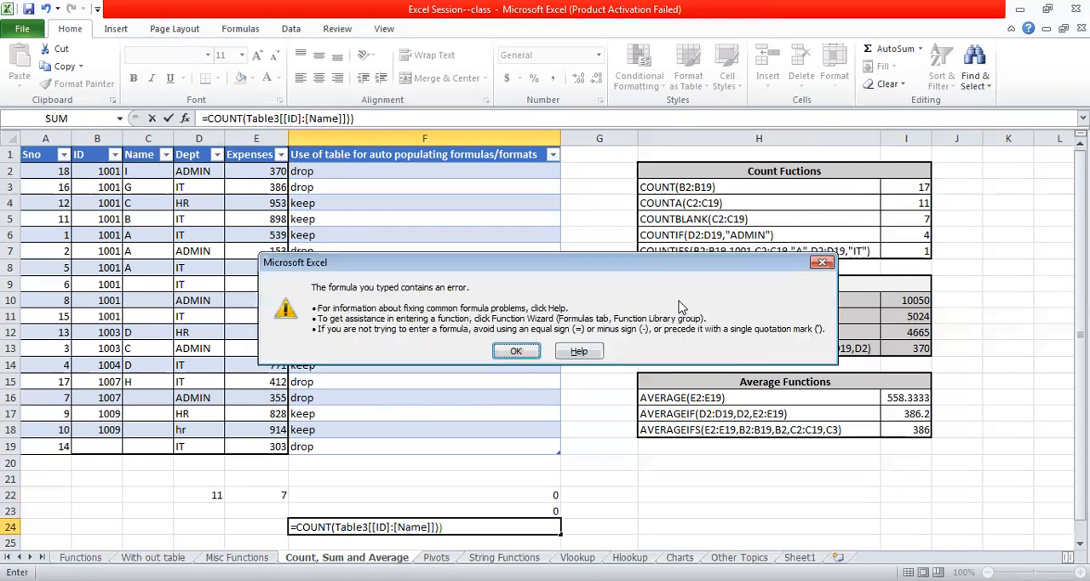
{"action": "left_click", "coordinate": [515, 352]}
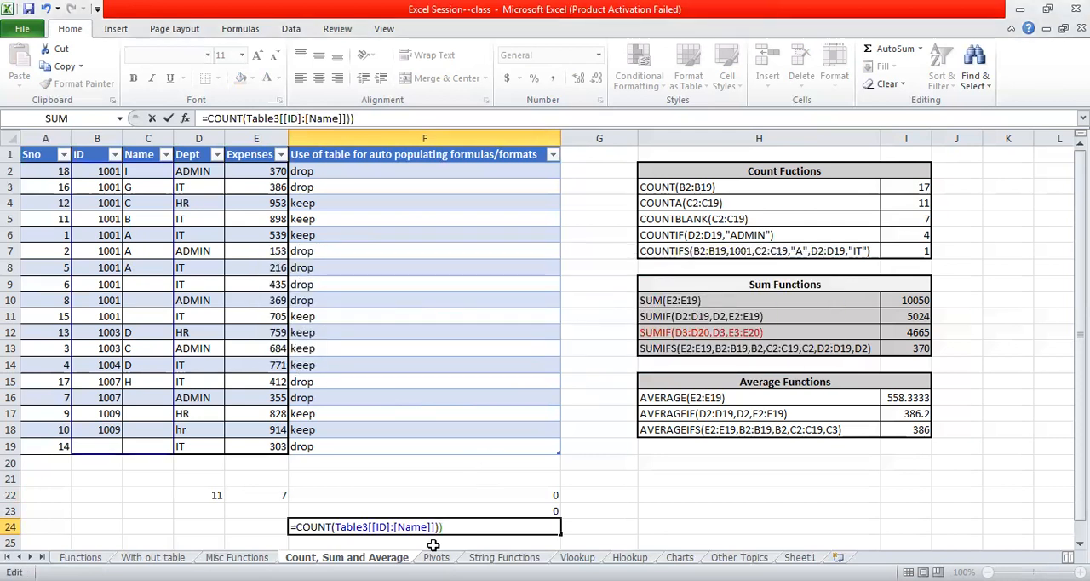
{"action": "key", "text": "Return"}
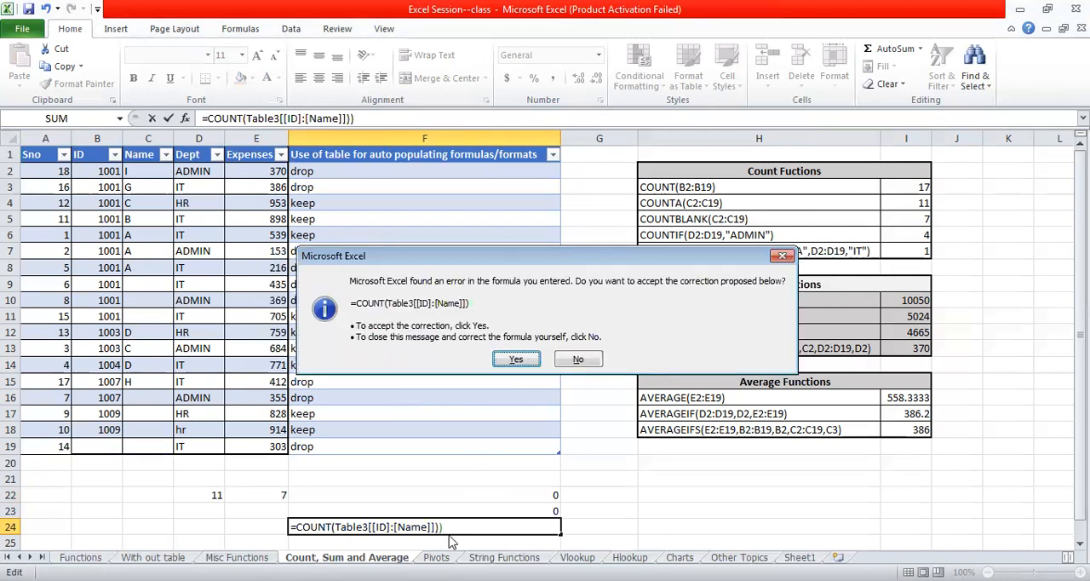
{"action": "left_click", "coordinate": [516, 361]}
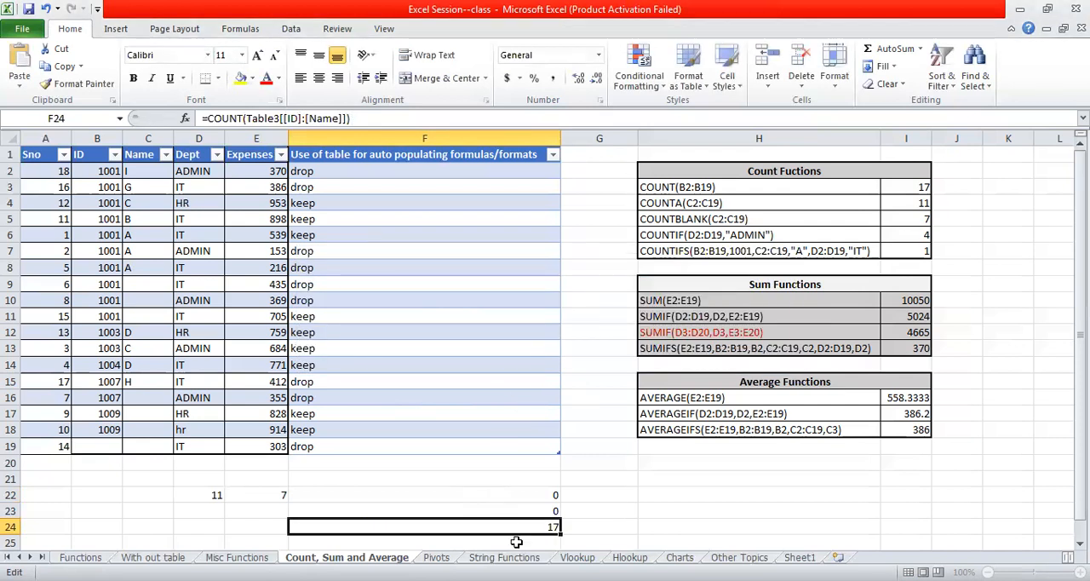
- Check the blank ID cell B19 and the COUNTBLANK formula in cell E22
{"action": "left_click", "coordinate": [613, 492]}
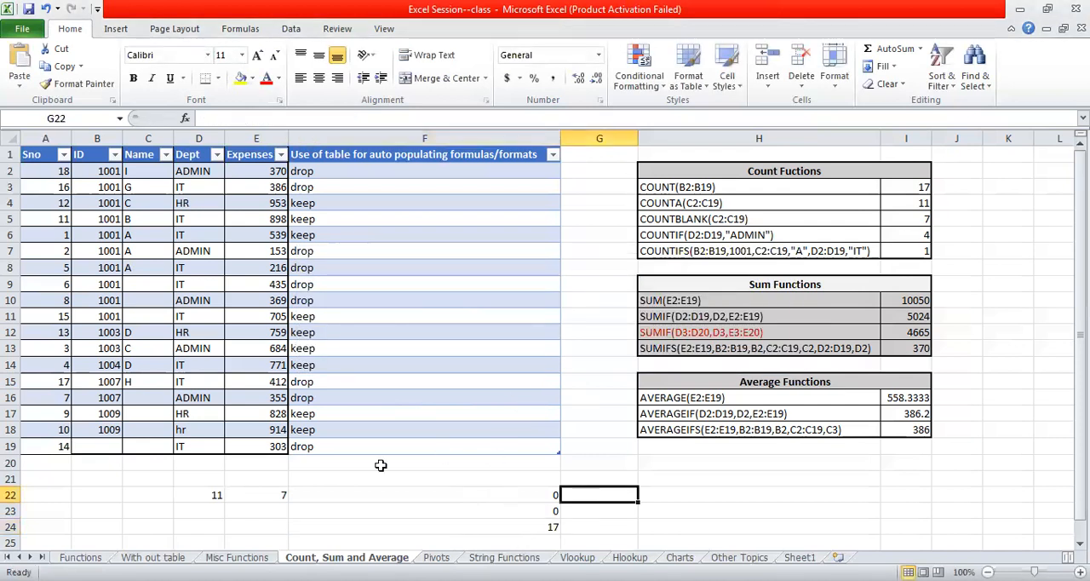
{"action": "left_click", "coordinate": [114, 446]}
{"action": "left_click", "coordinate": [243, 494]}
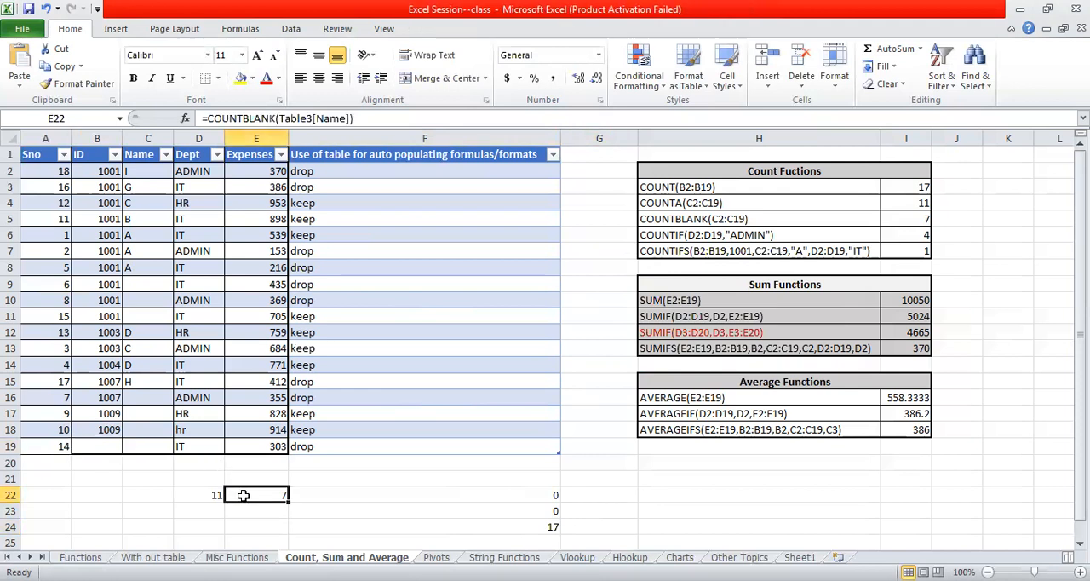
{"action": "key", "text": "alt+Tab"}
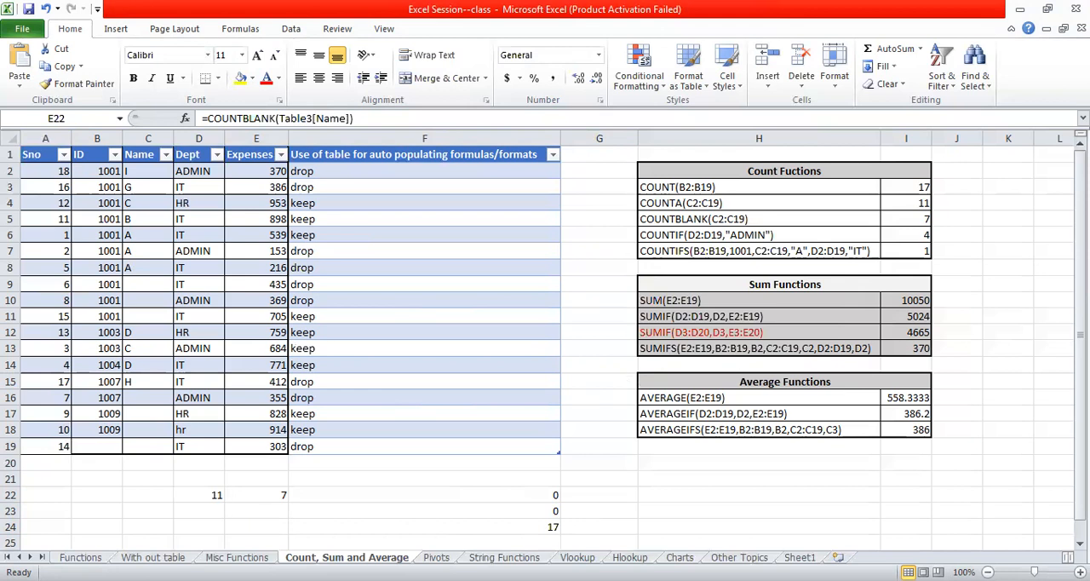
{"action": "key", "text": "alt+Tab"}
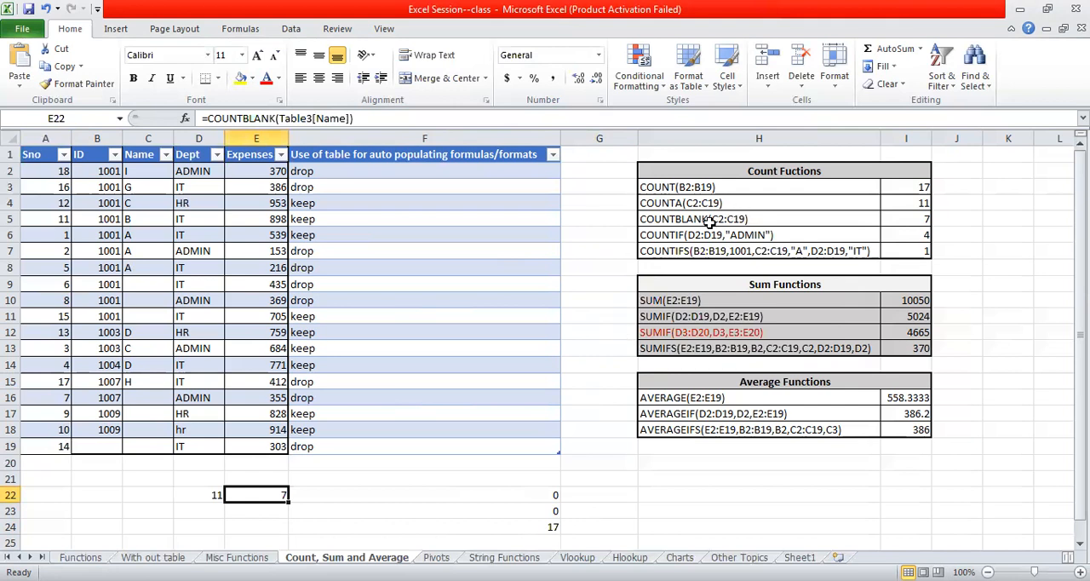
- Enter =countif(B2:B18,"1001") in cell H22 to count the ID entries equal to 1001
{"action": "left_click", "coordinate": [687, 235]}
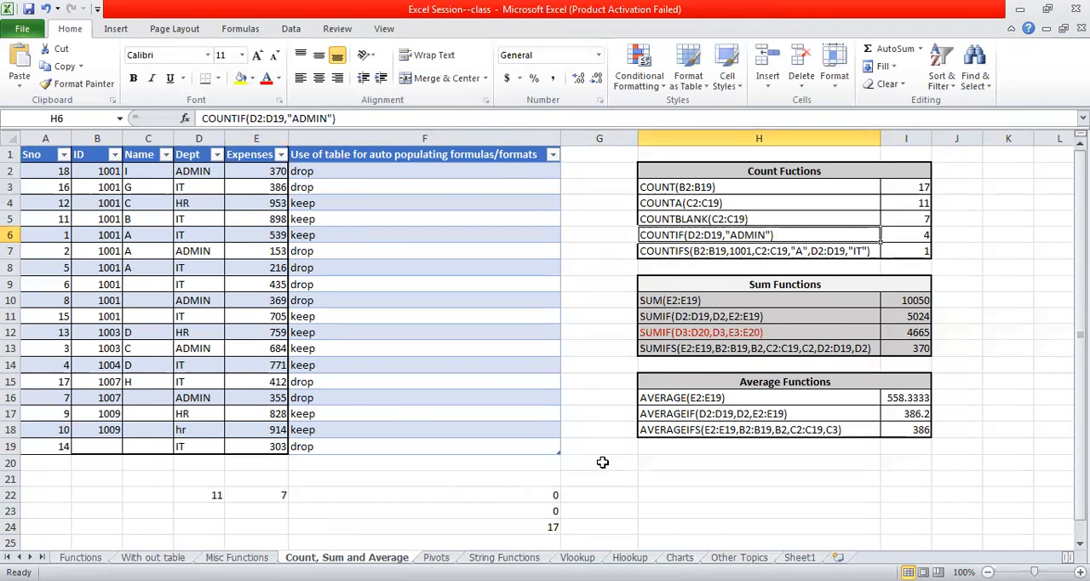
{"action": "left_click", "coordinate": [658, 492]}
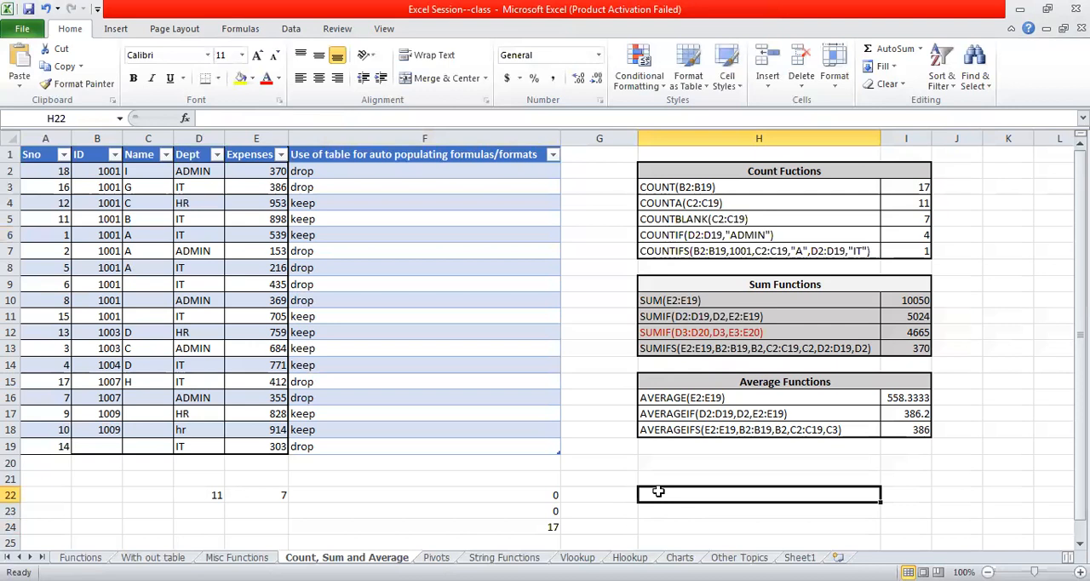
{"action": "type", "text": "=c"}
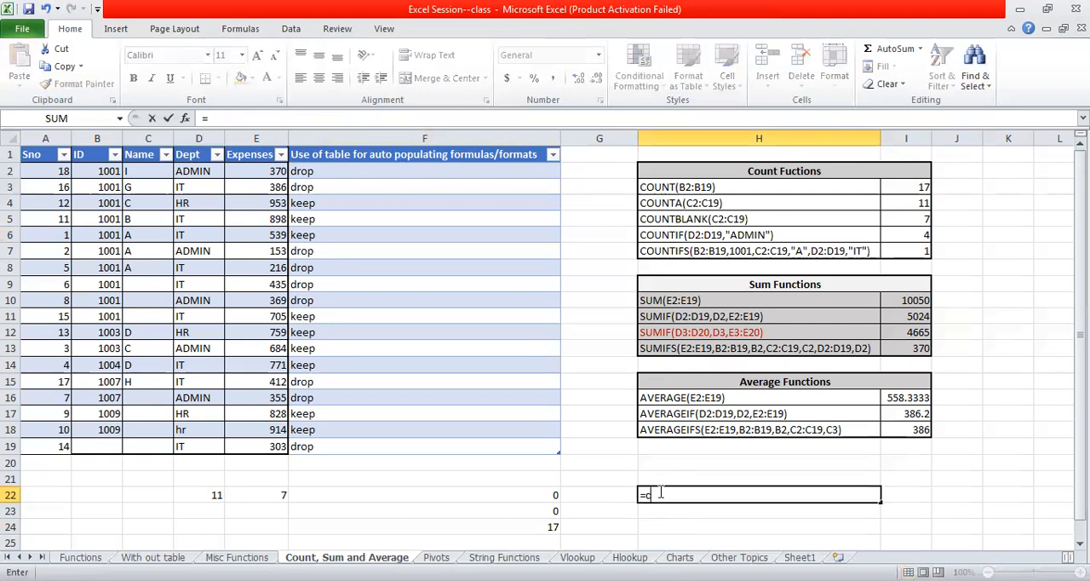
{"action": "type", "text": "ountif("}
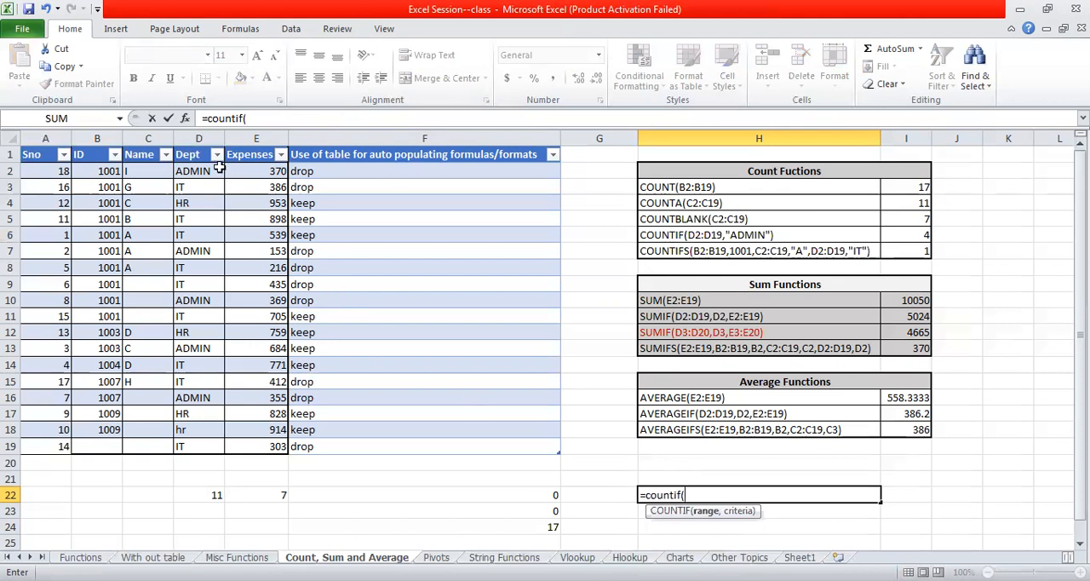
{"action": "left_click_drag", "start_coordinate": [108, 173], "coordinate": [107, 190]}
{"action": "left_click", "coordinate": [112, 428], "text": "shift"}
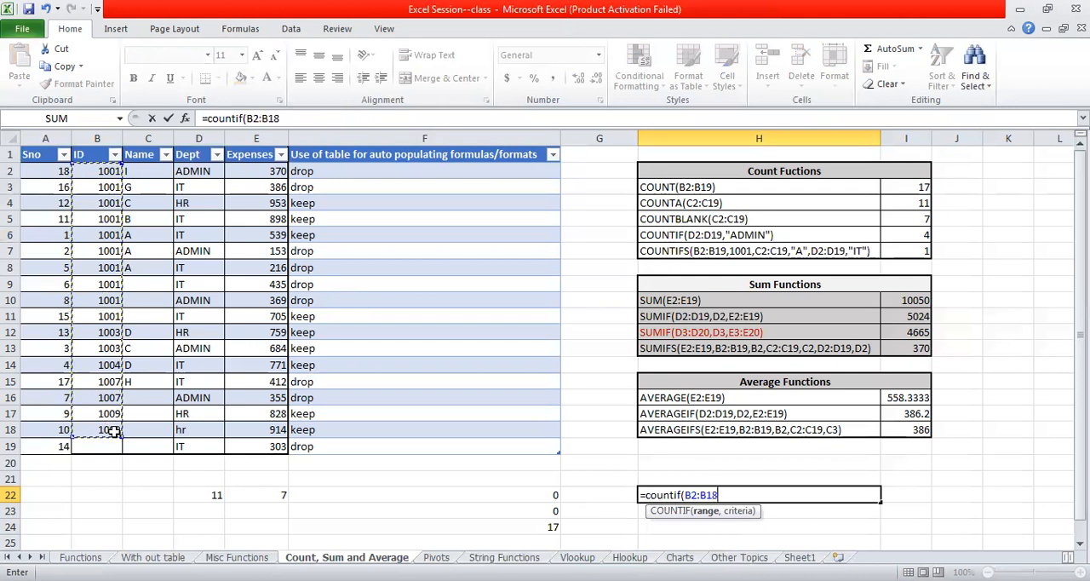
{"action": "type", "text": ","}
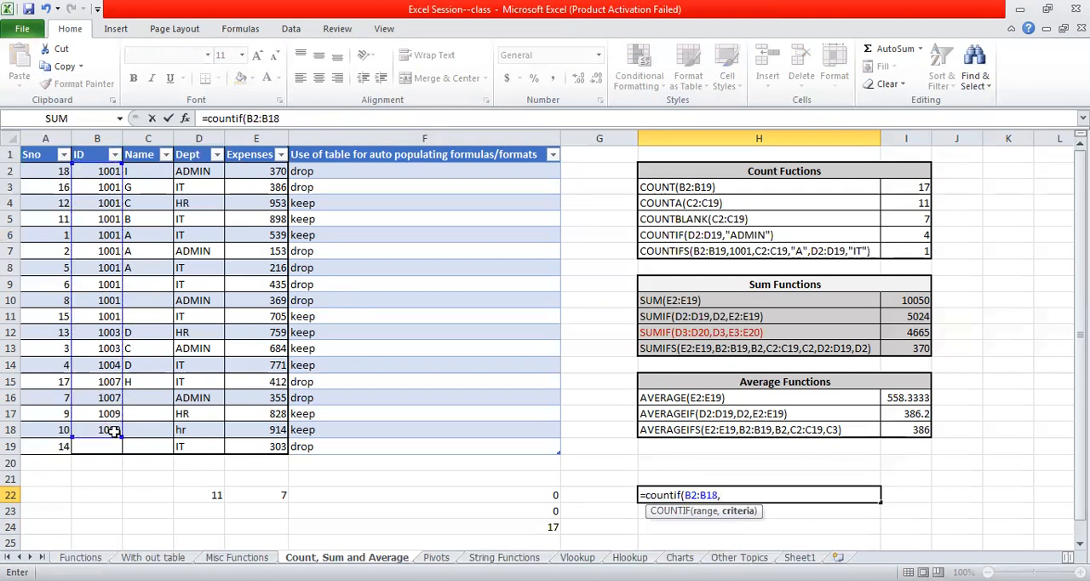
{"action": "type", "text": "\"1001\")"}
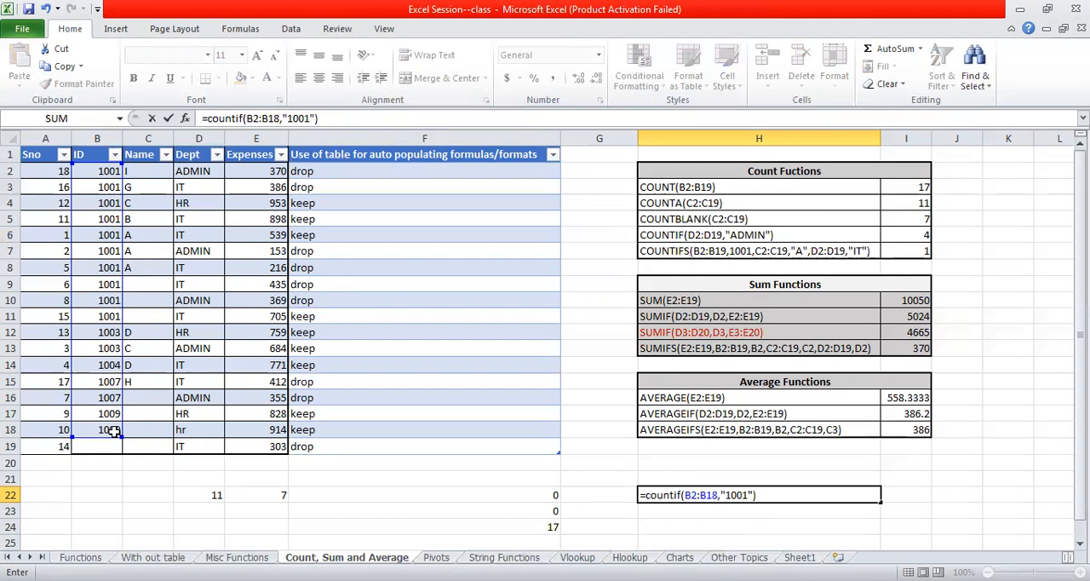
{"action": "key", "text": "Return"}
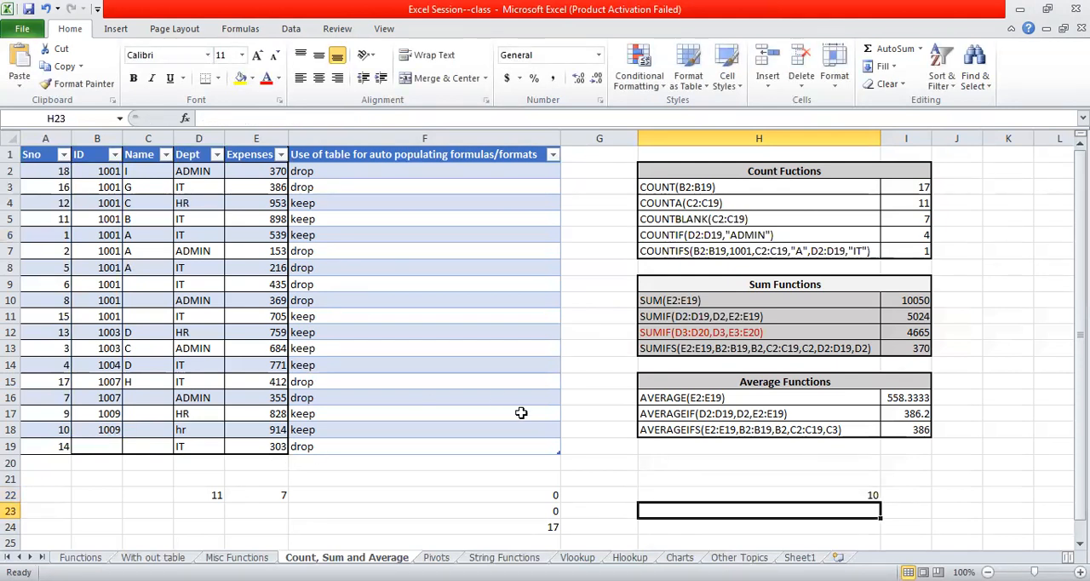
- Examine the first ID entries in B2 and B3 and the COUNTIFS example in cell H7
{"action": "left_click", "coordinate": [102, 184]}
{"action": "left_click", "coordinate": [106, 168]}
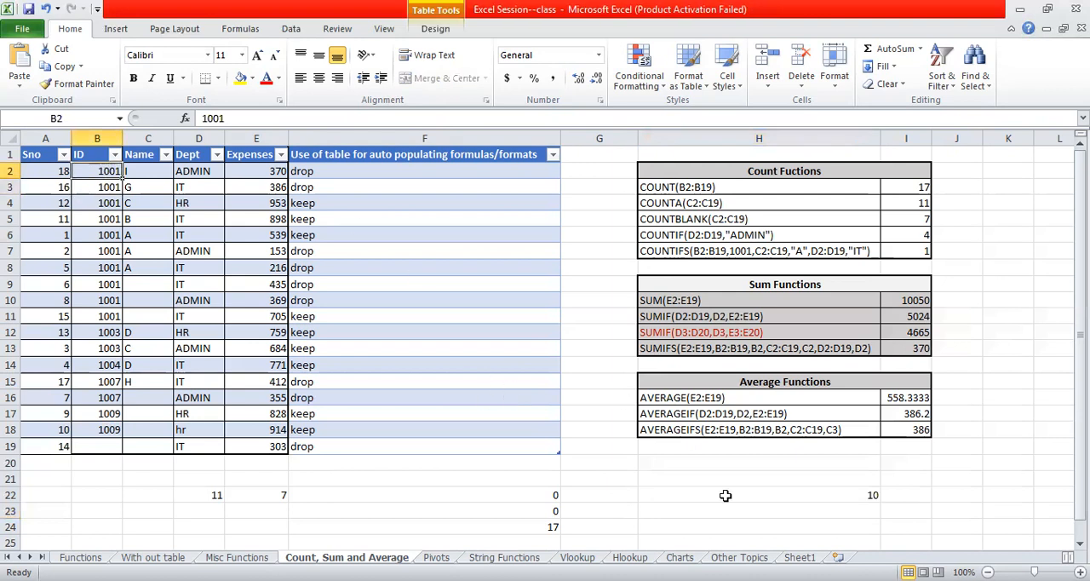
{"action": "left_click", "coordinate": [683, 254]}
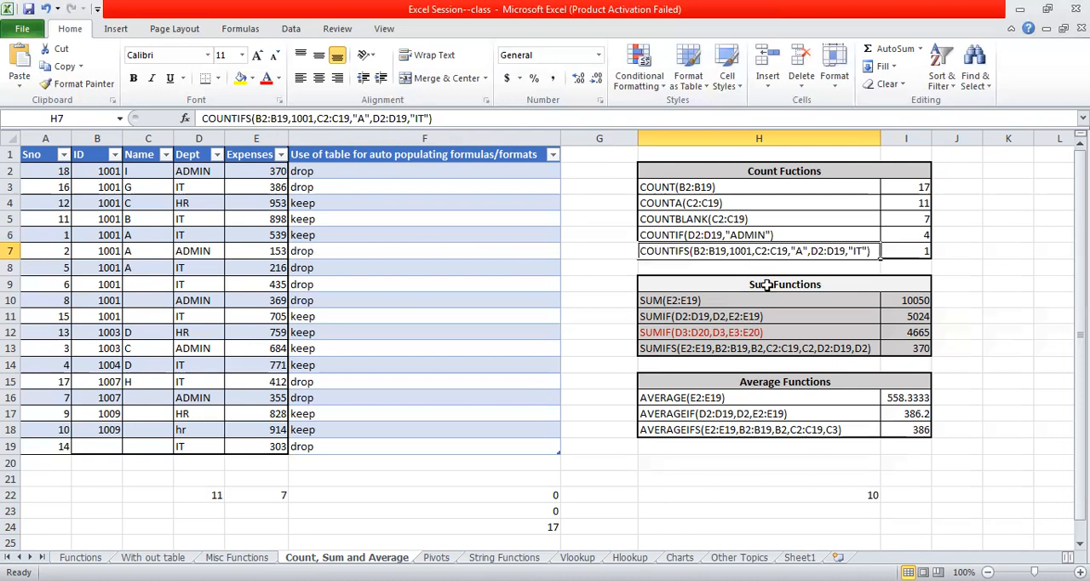
- Clear the practice count formulas from cells D22:H24 below the table
{"action": "left_click", "coordinate": [767, 285]}
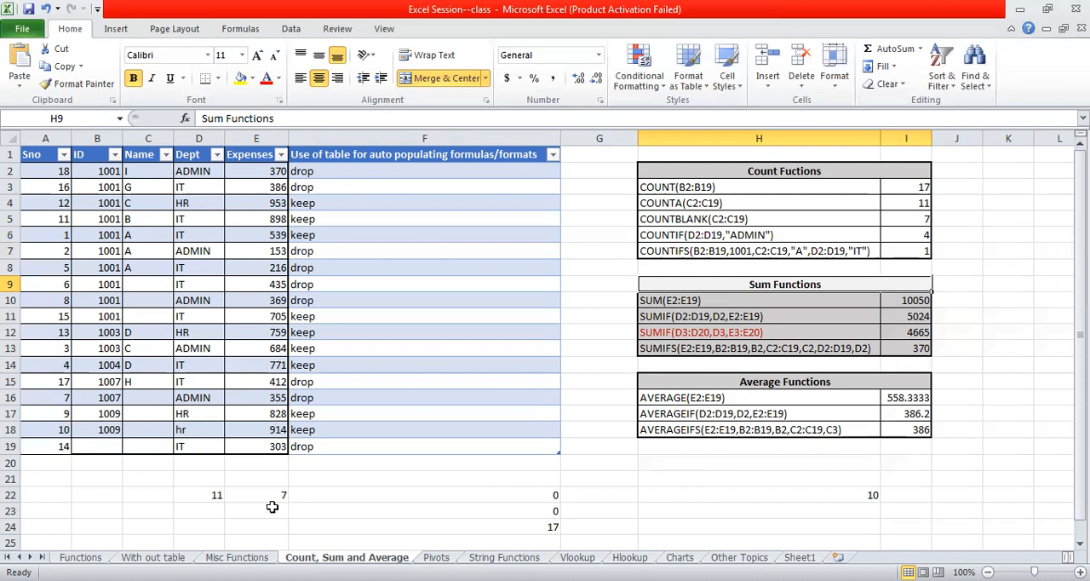
{"action": "left_click", "coordinate": [201, 494]}
{"action": "left_click_drag", "start_coordinate": [201, 498], "coordinate": [732, 528]}
{"action": "key", "text": "Delete"}
{"action": "left_click", "coordinate": [398, 464]}
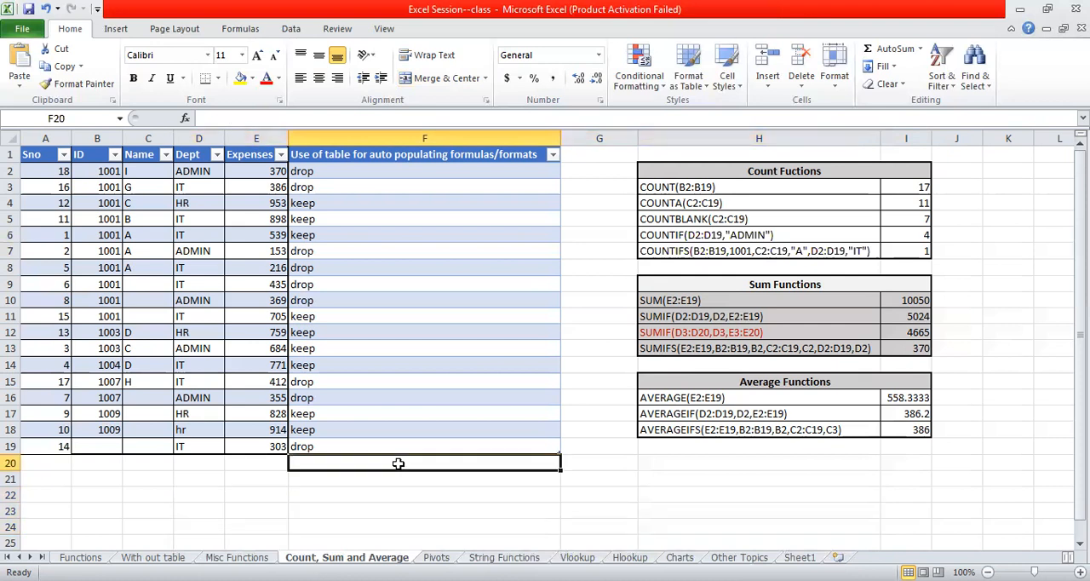
- Enter =sum(Table3[Expenses]) in cell F22 to total the Expenses column
{"action": "left_click", "coordinate": [386, 494]}
{"action": "double_click", "coordinate": [390, 495]}
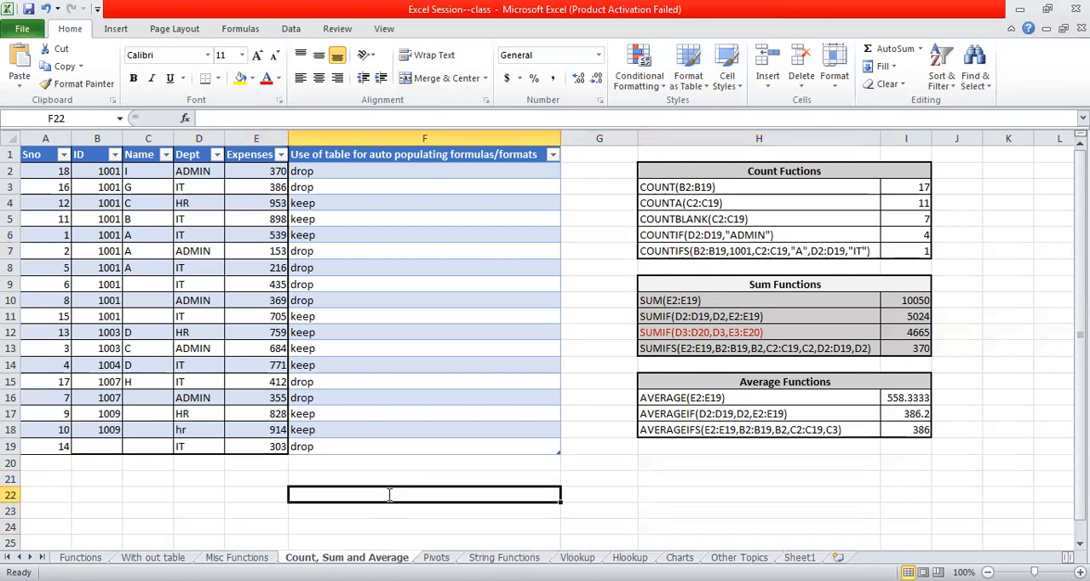
{"action": "type", "text": "=sum"}
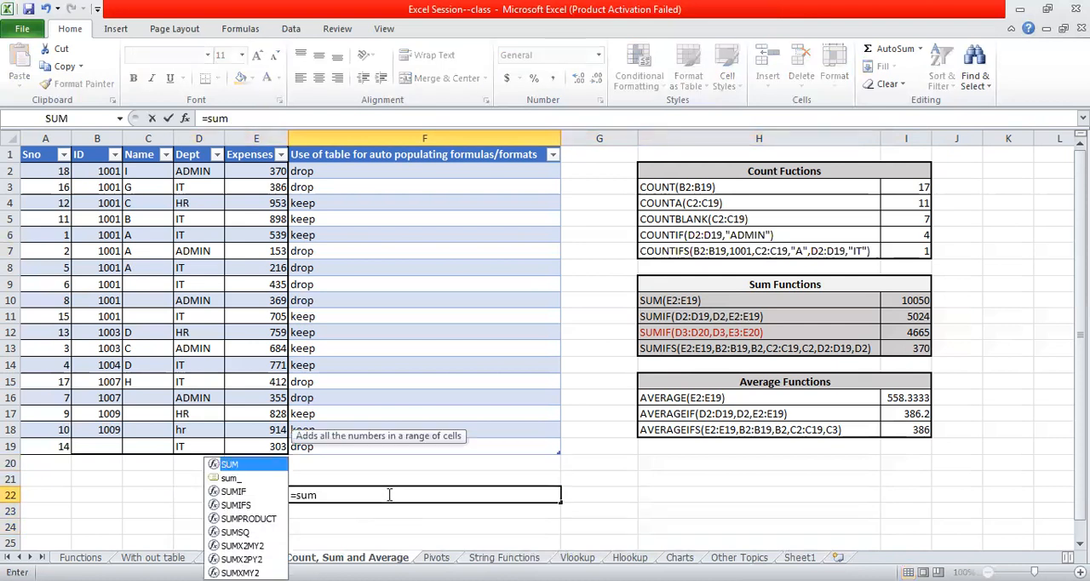
{"action": "type", "text": "("}
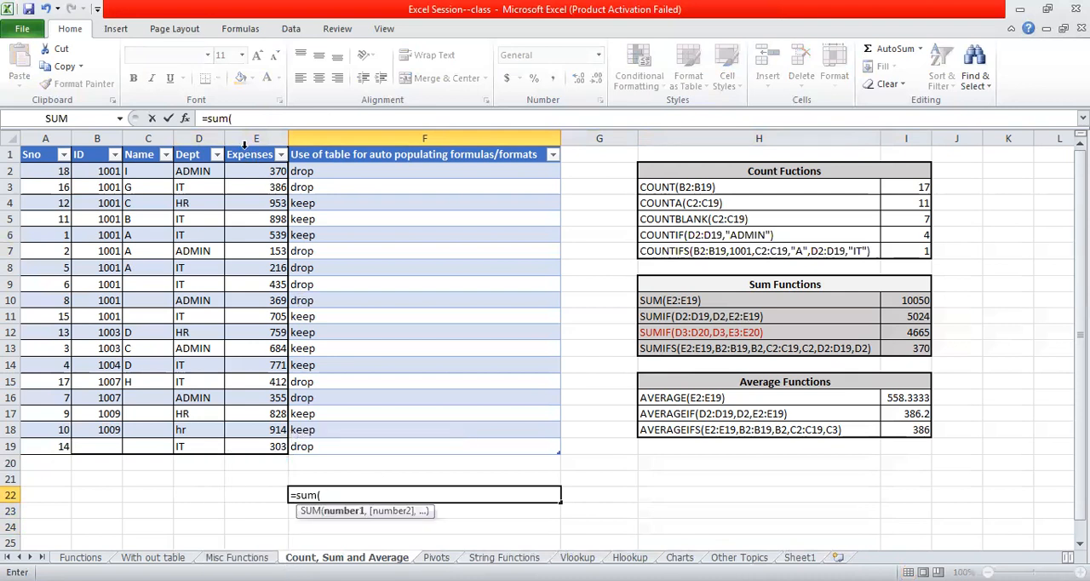
{"action": "left_click_drag", "start_coordinate": [247, 171], "coordinate": [279, 446]}
{"action": "type", "text": ")"}
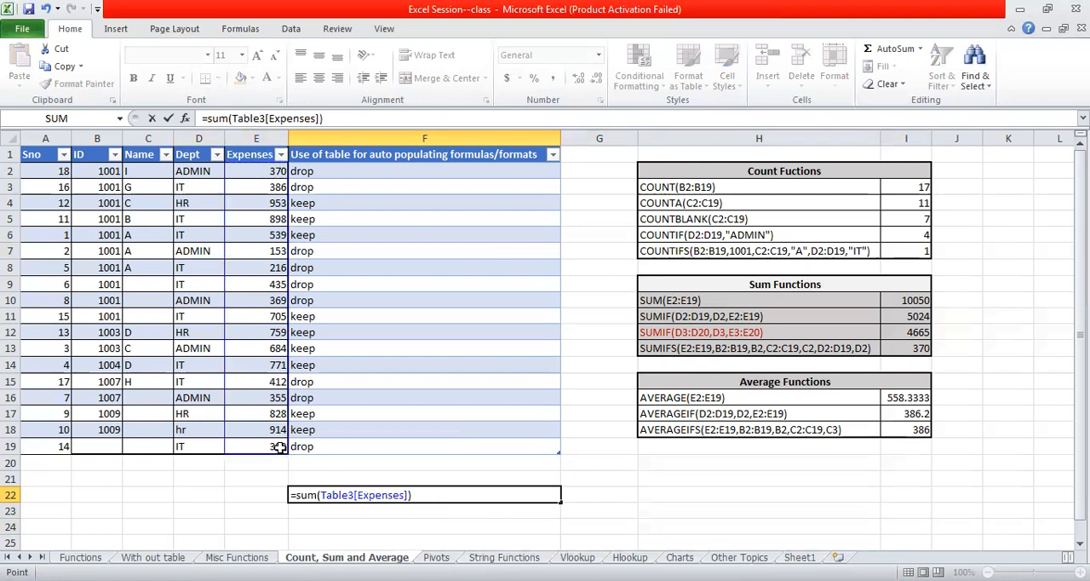
{"action": "key", "text": "Return"}
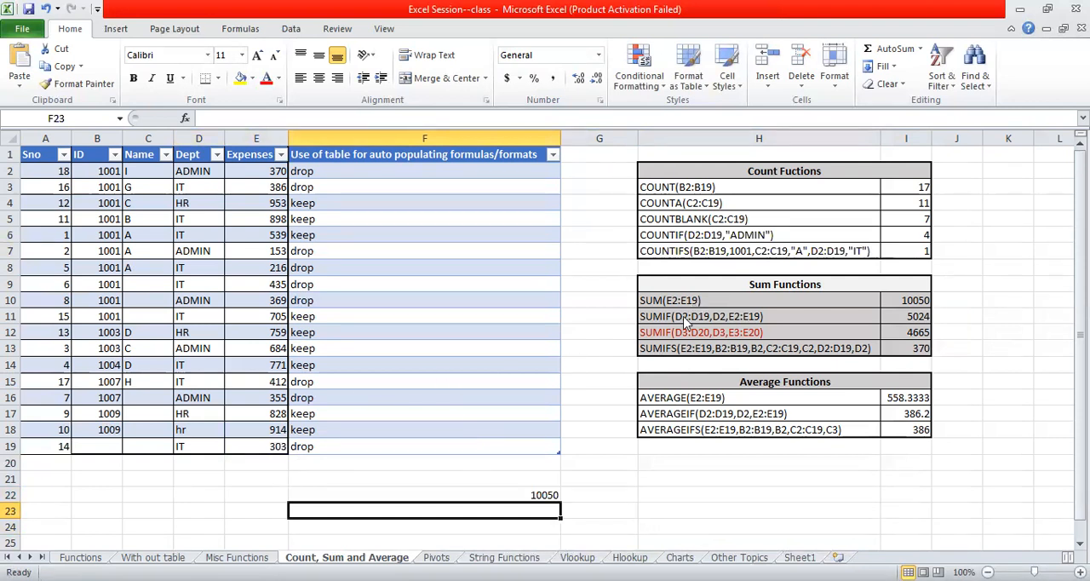
- Begin a SUMIF formula in cell F23
{"action": "type", "text": "=s"}
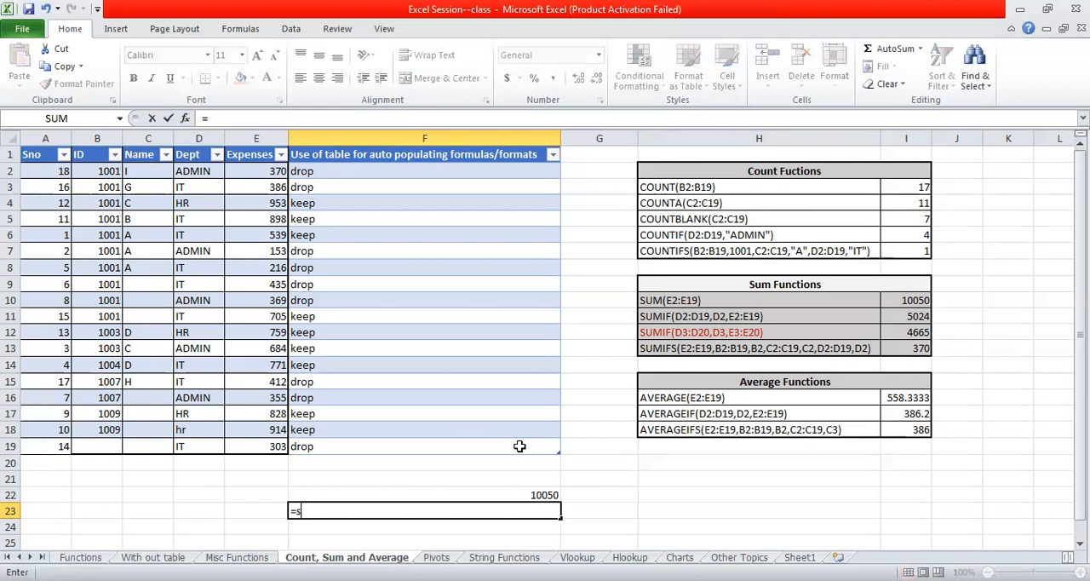
{"action": "type", "text": "umif("}
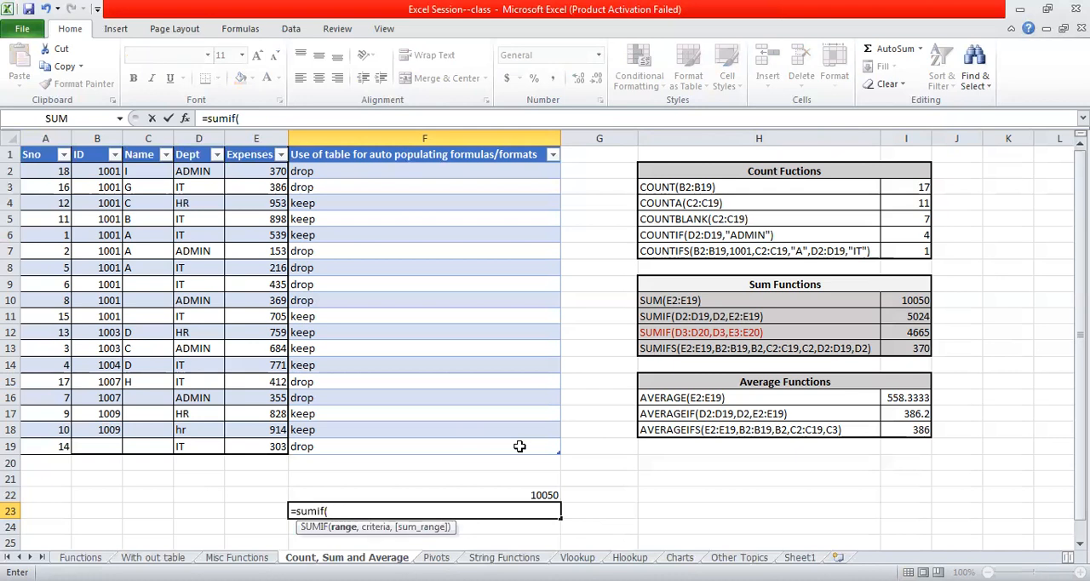
{"action": "left_click_drag", "start_coordinate": [271, 176], "coordinate": [269, 201]}
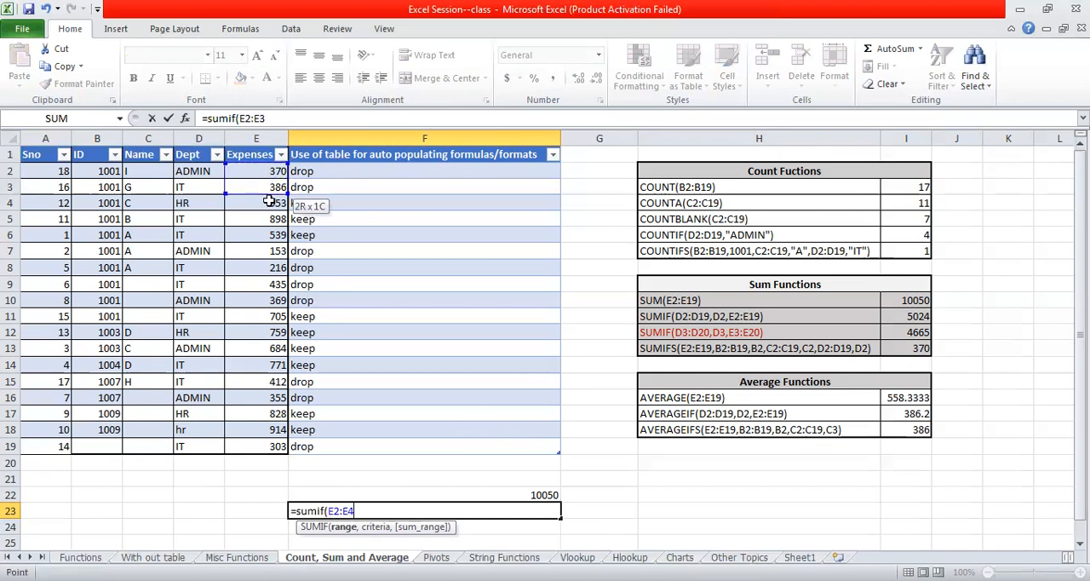
{"action": "left_click_drag", "start_coordinate": [284, 444], "coordinate": [283, 444]}
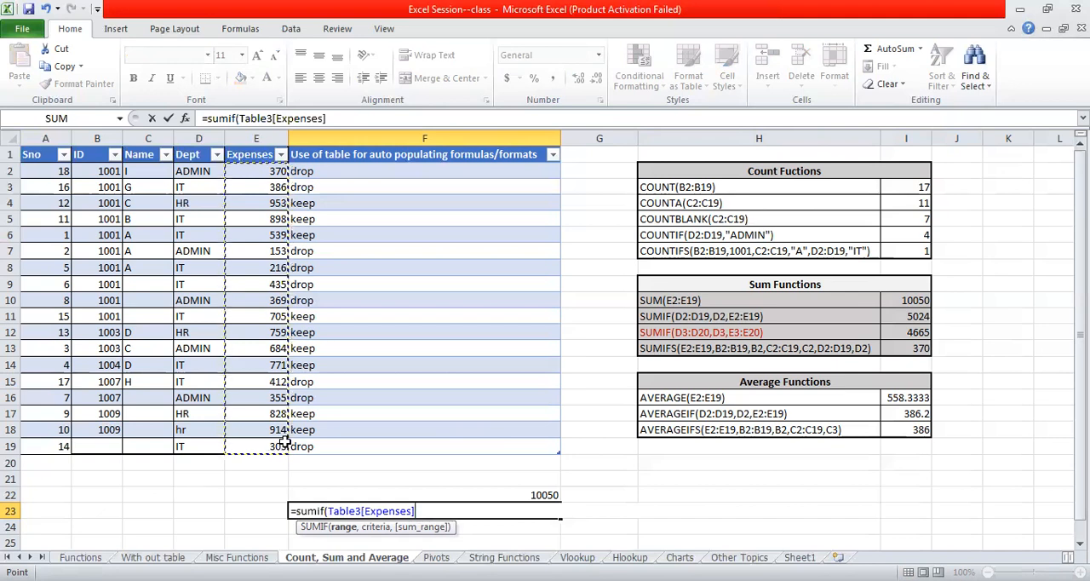
{"action": "type", "text": ","}
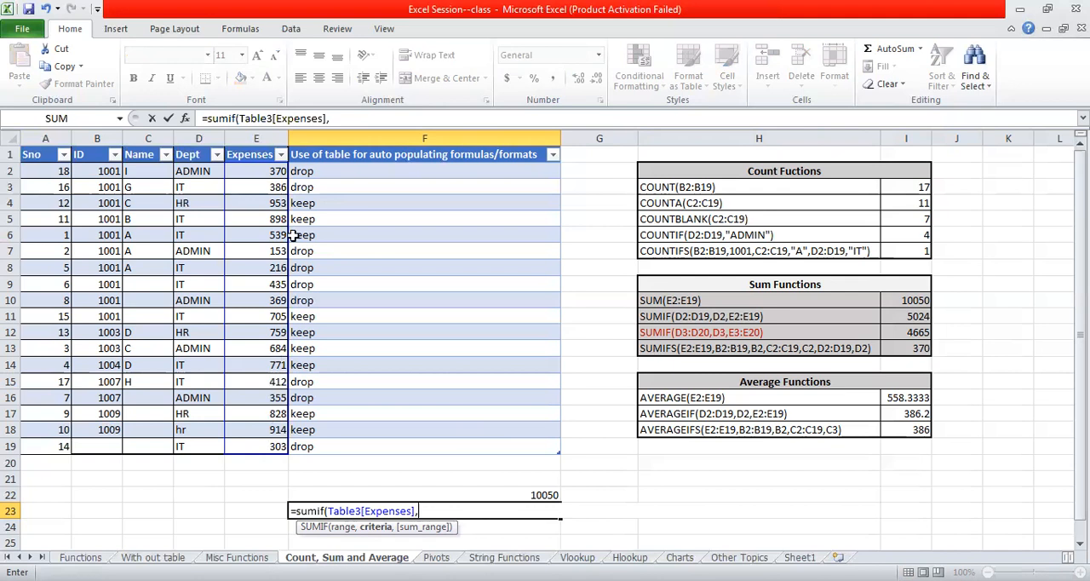
{"action": "left_click", "coordinate": [277, 269]}
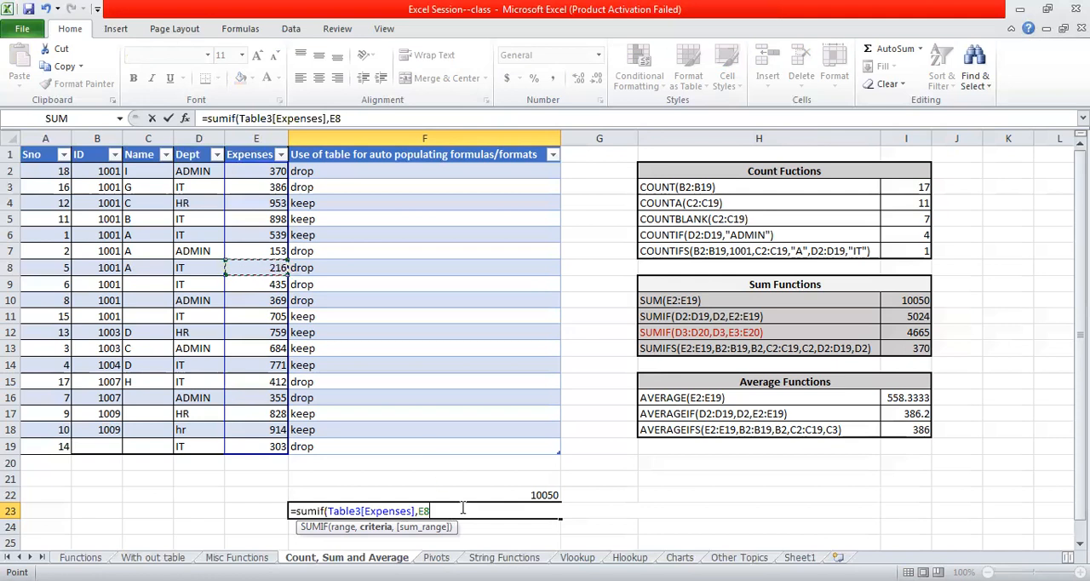
{"action": "key", "text": "BackSpace"}
{"action": "key", "text": "BackSpace"}
{"action": "key", "text": "BackSpace"}
{"action": "key", "text": "BackSpace"}
{"action": "key", "text": "BackSpace"}
{"action": "key", "text": "BackSpace"}
{"action": "key", "text": "BackSpace"}
{"action": "key", "text": "BackSpace"}
{"action": "key", "text": "BackSpace"}
{"action": "key", "text": "BackSpace"}
{"action": "key", "text": "BackSpace"}
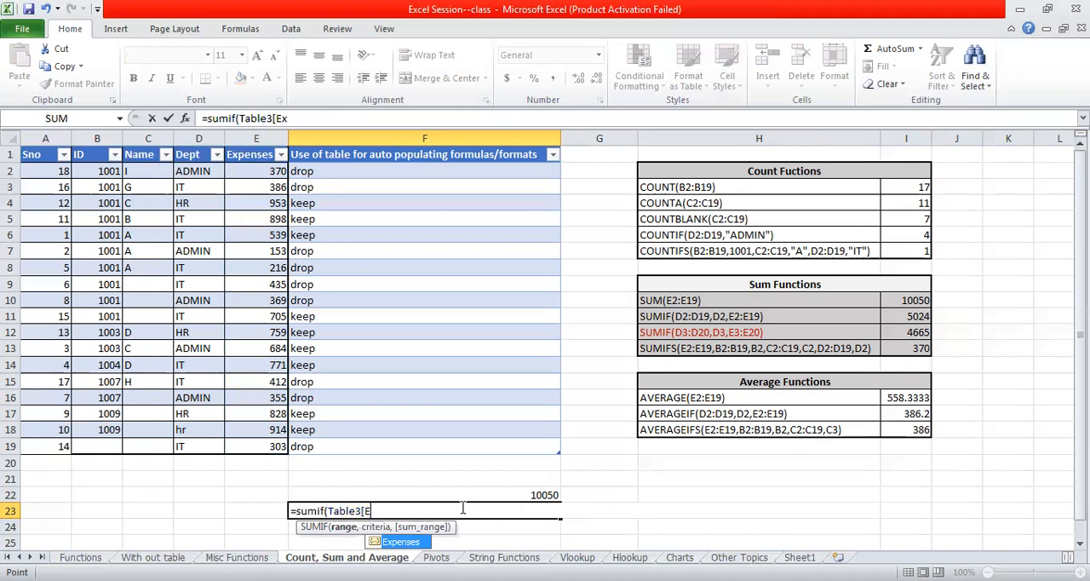
{"action": "key", "text": "BackSpace"}
{"action": "key", "text": "BackSpace"}
{"action": "key", "text": "BackSpace"}
{"action": "key", "text": "BackSpace"}
{"action": "key", "text": "BackSpace"}
{"action": "key", "text": "BackSpace"}
{"action": "key", "text": "BackSpace"}
{"action": "key", "text": "BackSpace"}
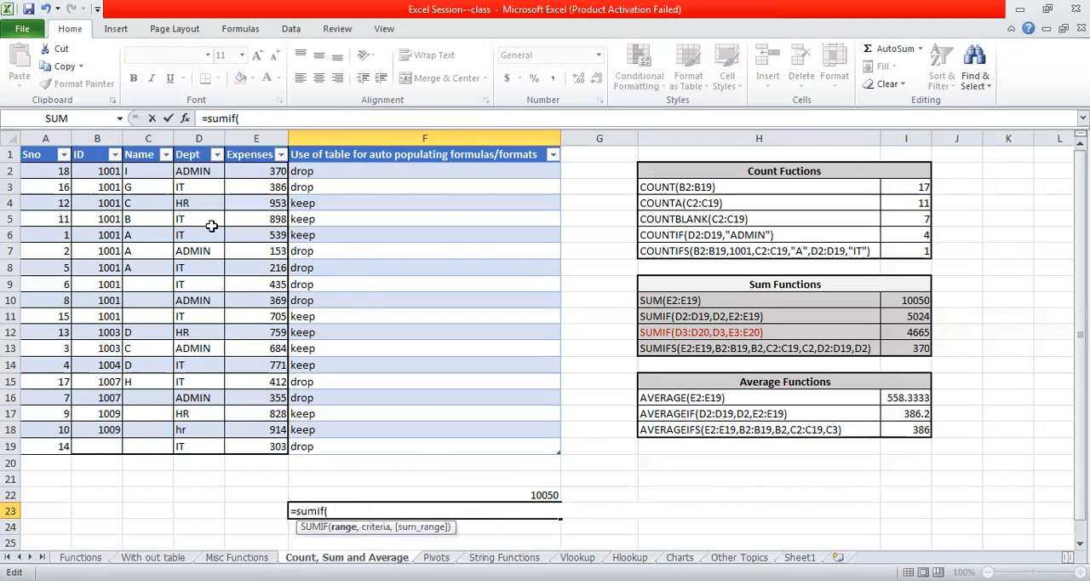
- Complete F23's SUMIF formula with the Dept column as range, D3 as criteria and the Expenses column as sum range
{"action": "left_click", "coordinate": [185, 170]}
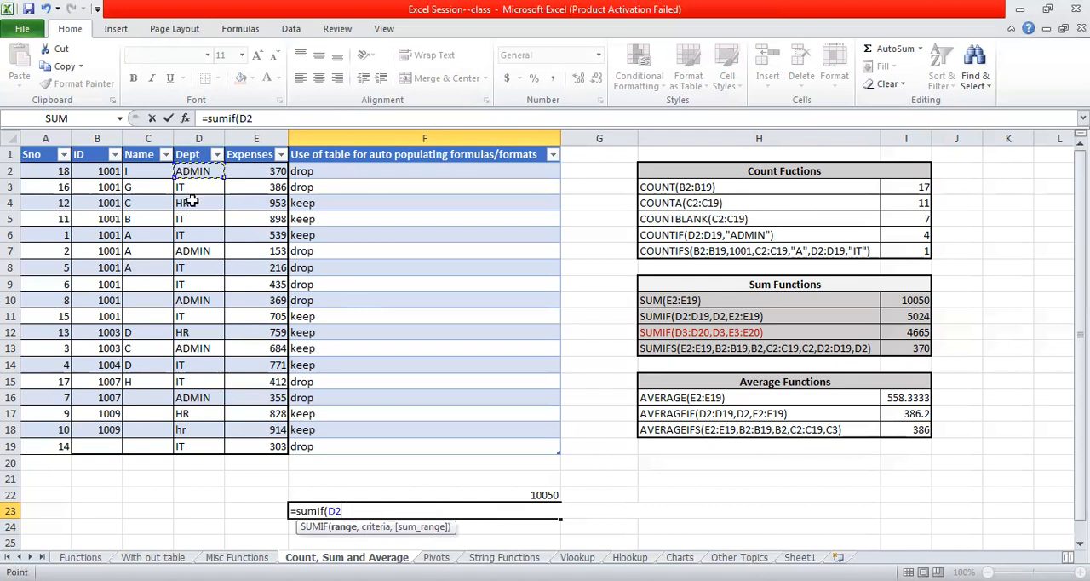
{"action": "left_click", "coordinate": [211, 439], "text": "shift"}
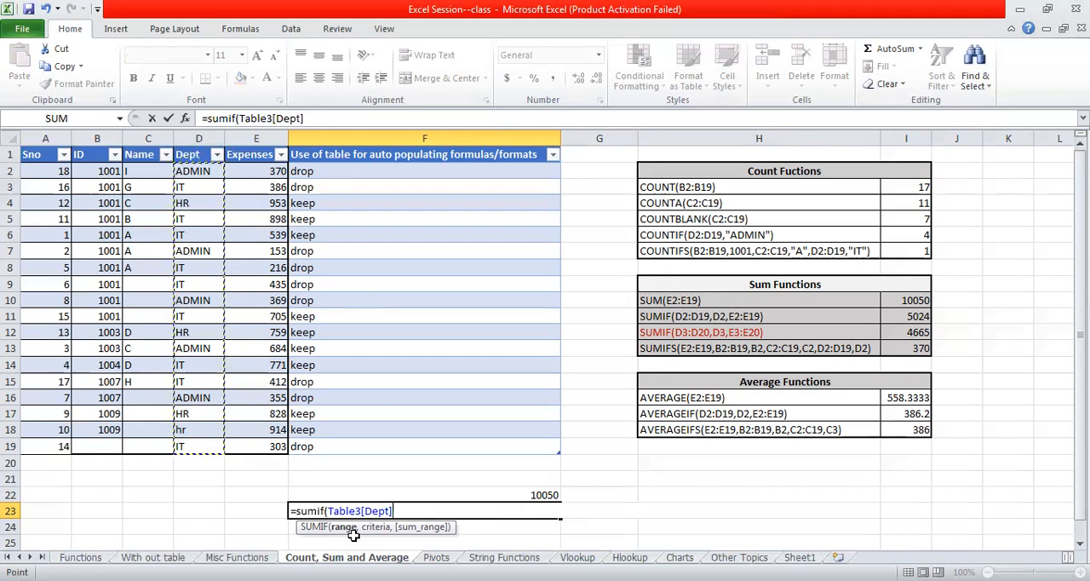
{"action": "type", "text": ","}
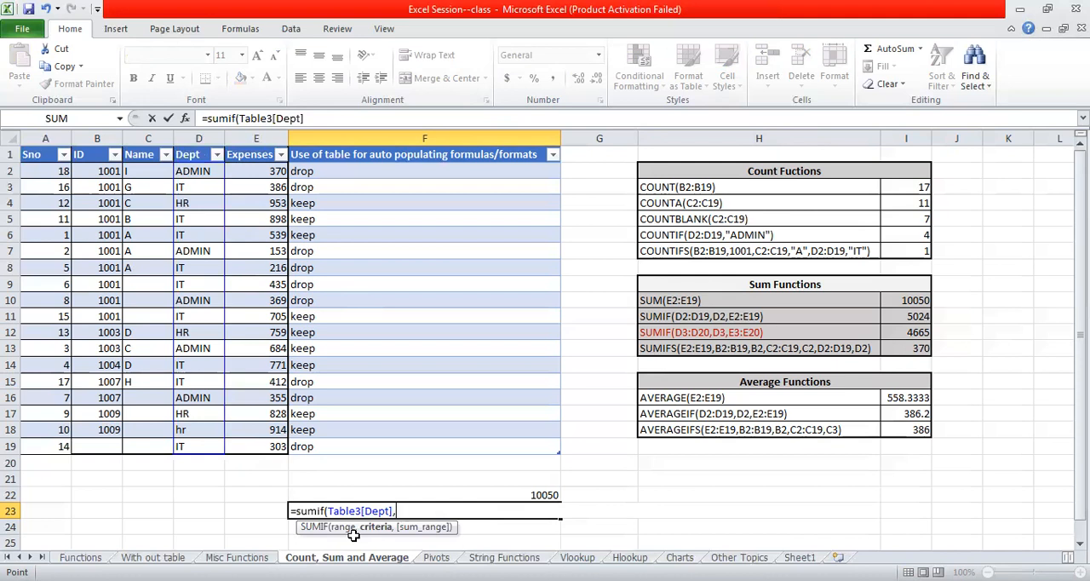
{"action": "left_click", "coordinate": [188, 184]}
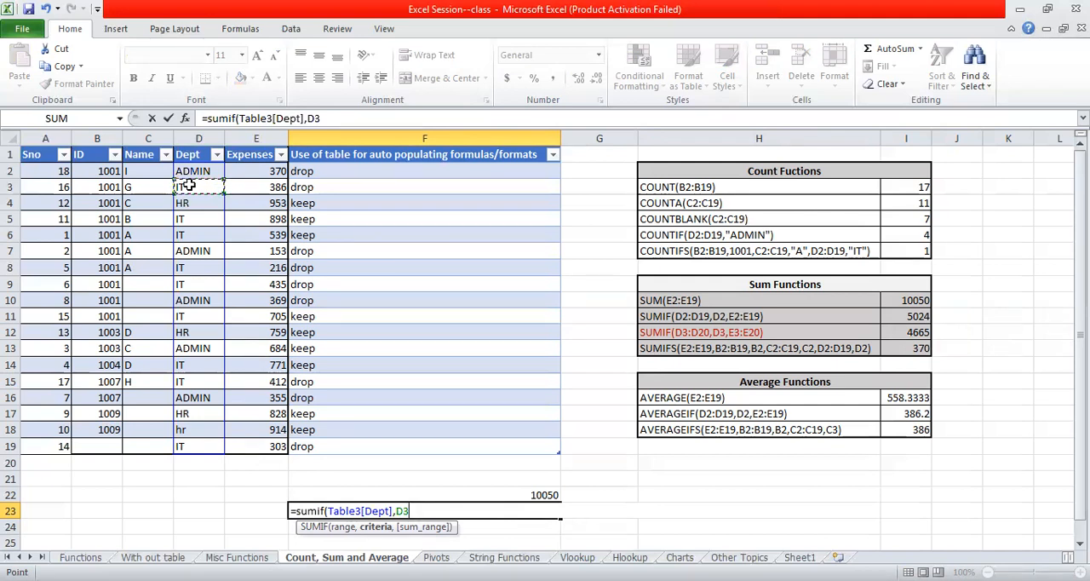
{"action": "type", "text": ","}
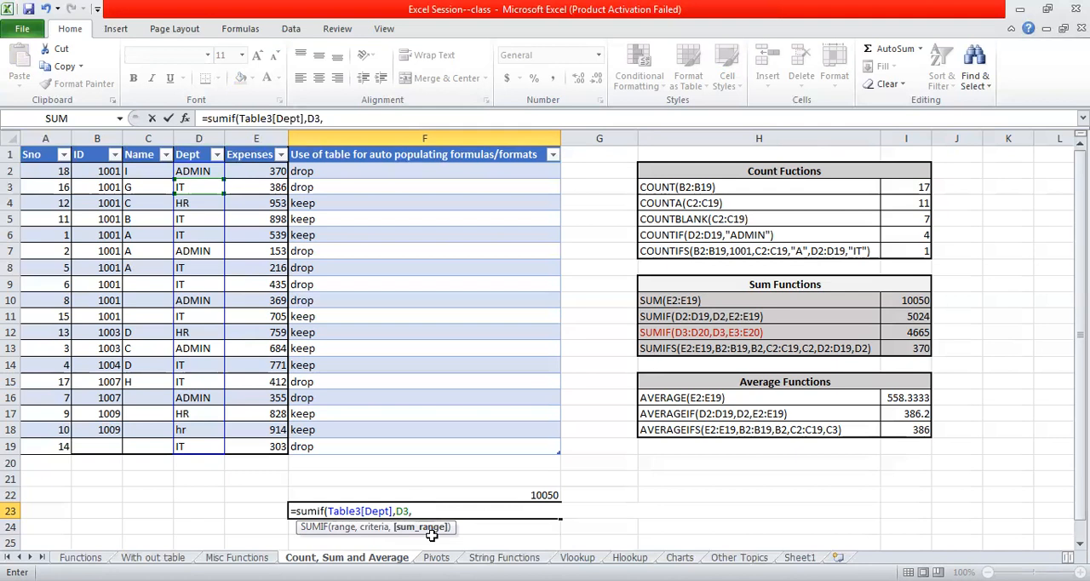
{"action": "left_click", "coordinate": [255, 171]}
{"action": "left_click", "coordinate": [278, 445], "text": "shift"}
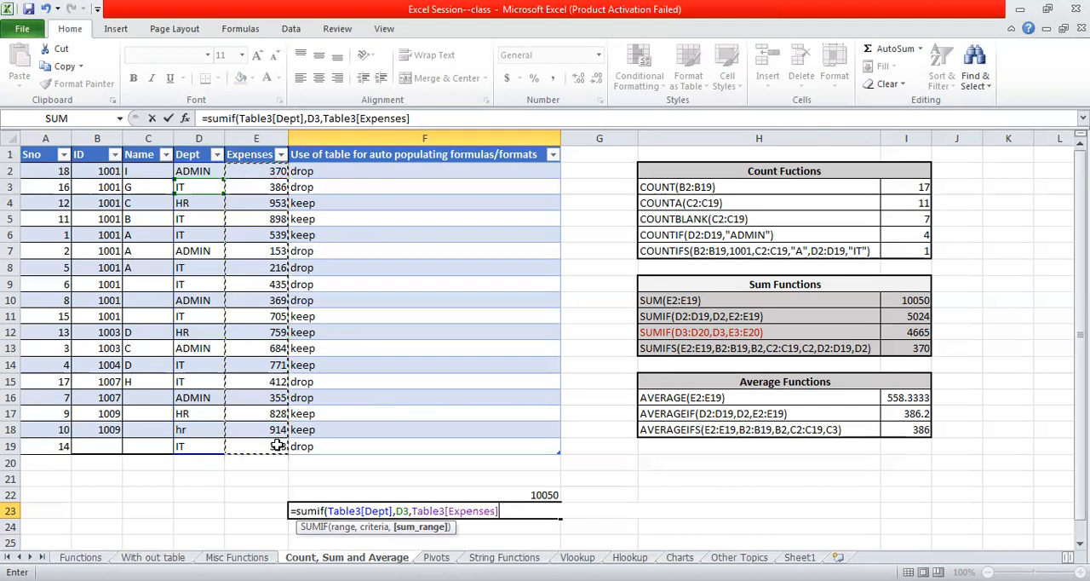
{"action": "type", "text": ")"}
{"action": "key", "text": "Return"}
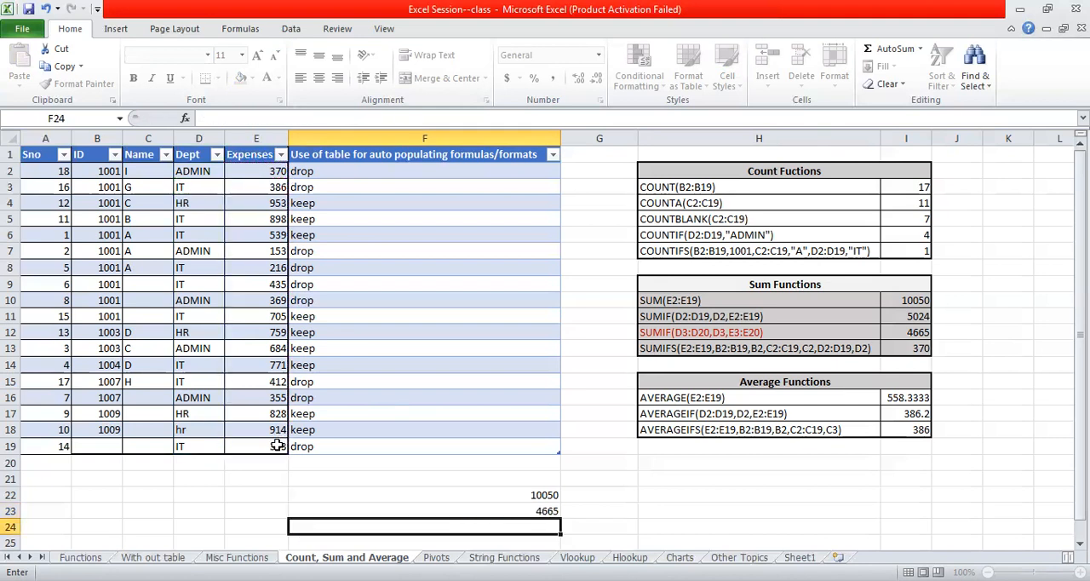
- Check the references in F23's SUMIF formula and the IT expense entries in E3, E5, E8 and E9
{"action": "left_click", "coordinate": [411, 507]}
{"action": "double_click", "coordinate": [411, 507]}
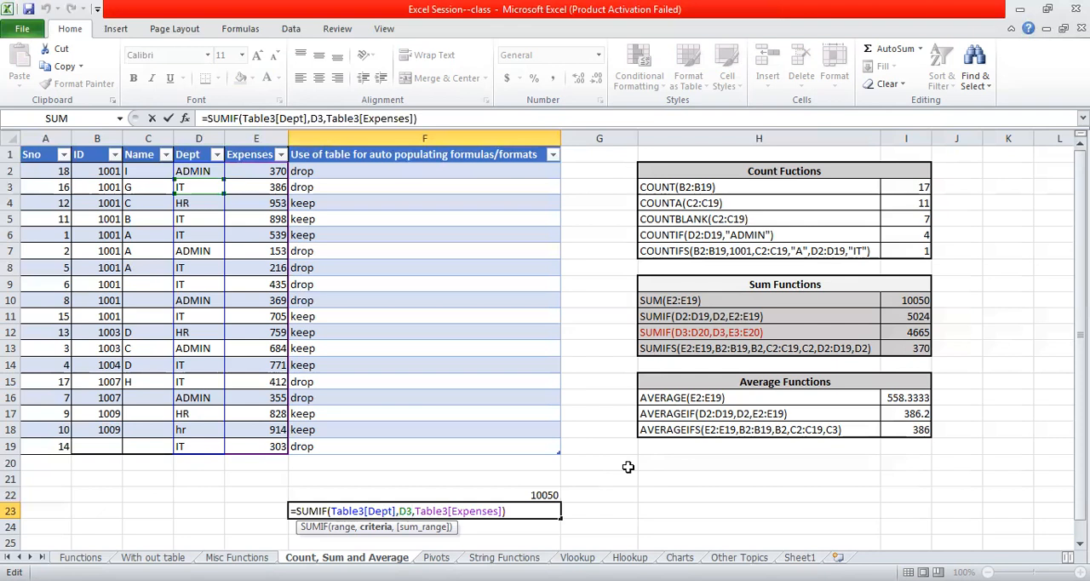
{"action": "left_click", "coordinate": [253, 189]}
{"action": "left_click", "coordinate": [256, 221]}
{"action": "left_click", "coordinate": [253, 266]}
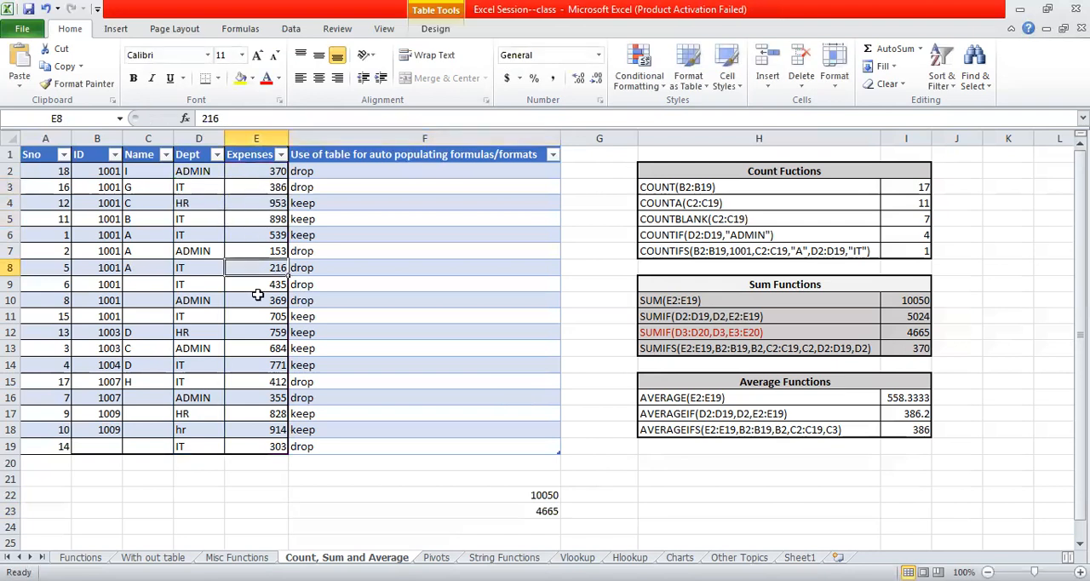
{"action": "left_click", "coordinate": [256, 284]}
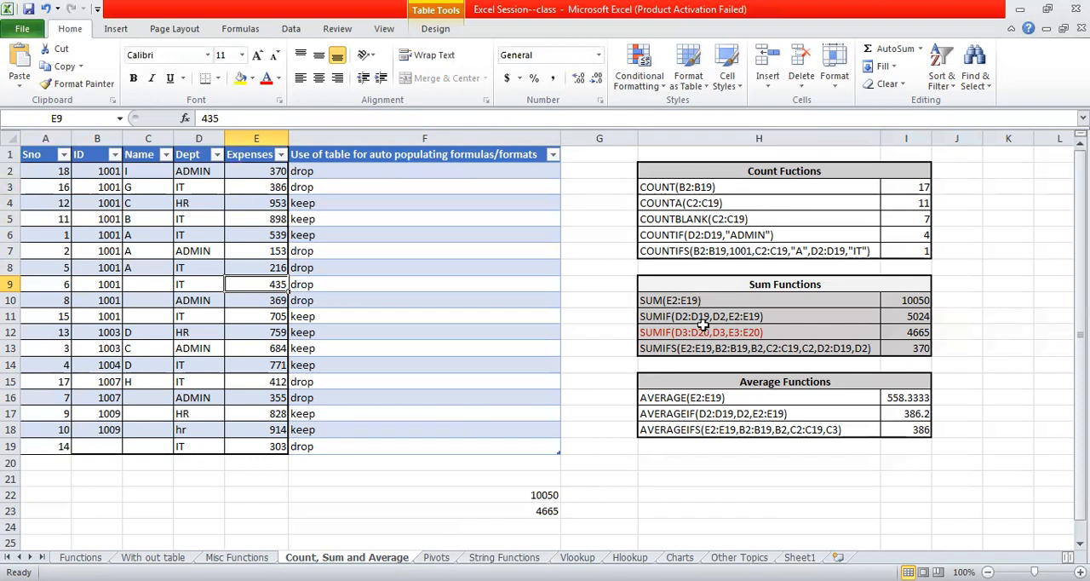
- Examine the SUMIFS example in H13 and the AVERAGEIF and AVERAGE examples in H17 and H16
{"action": "left_click", "coordinate": [683, 350]}
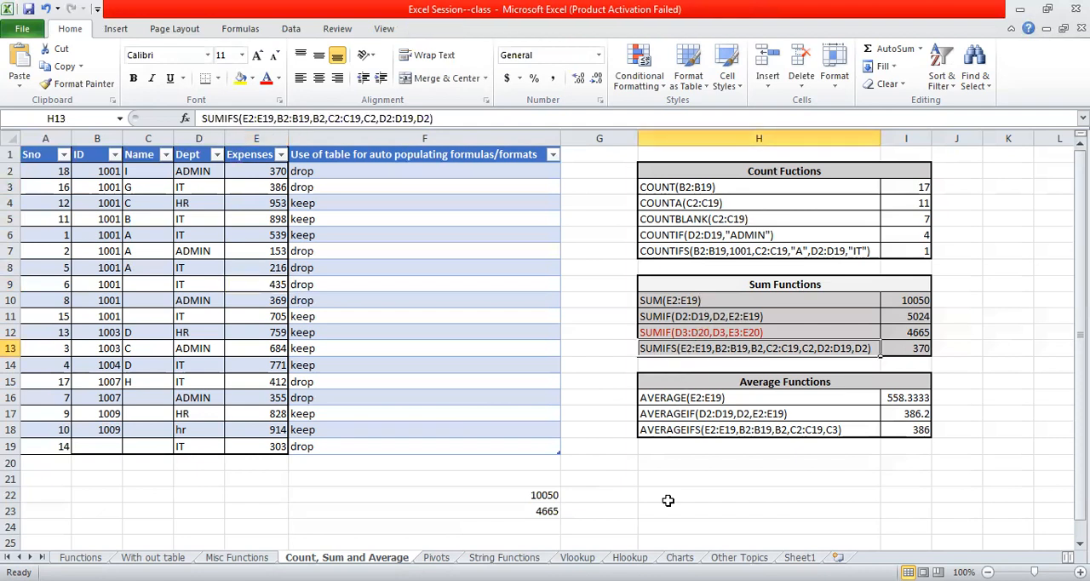
{"action": "left_click", "coordinate": [686, 466]}
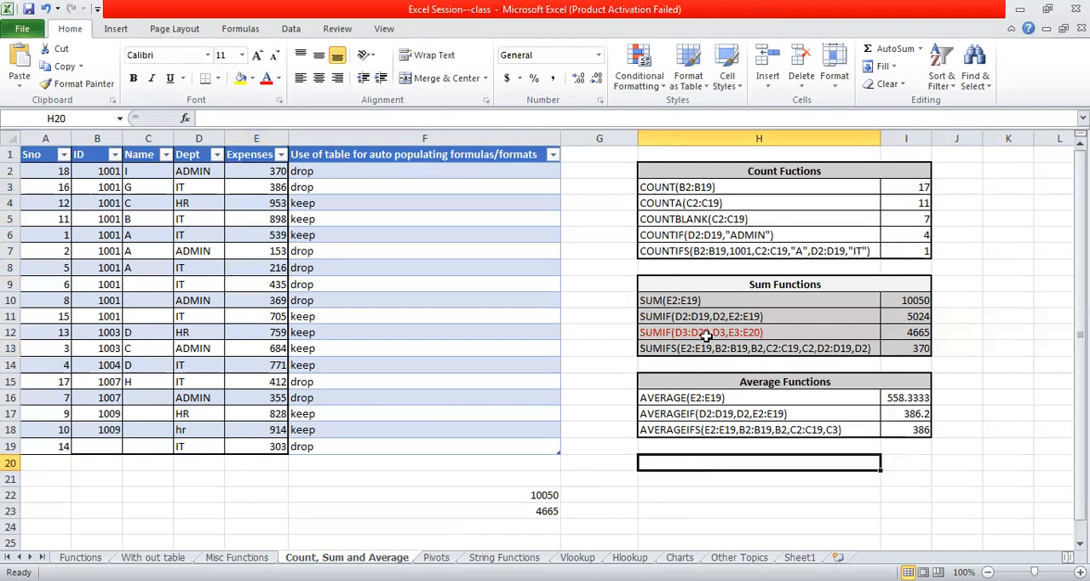
{"action": "left_click", "coordinate": [686, 356]}
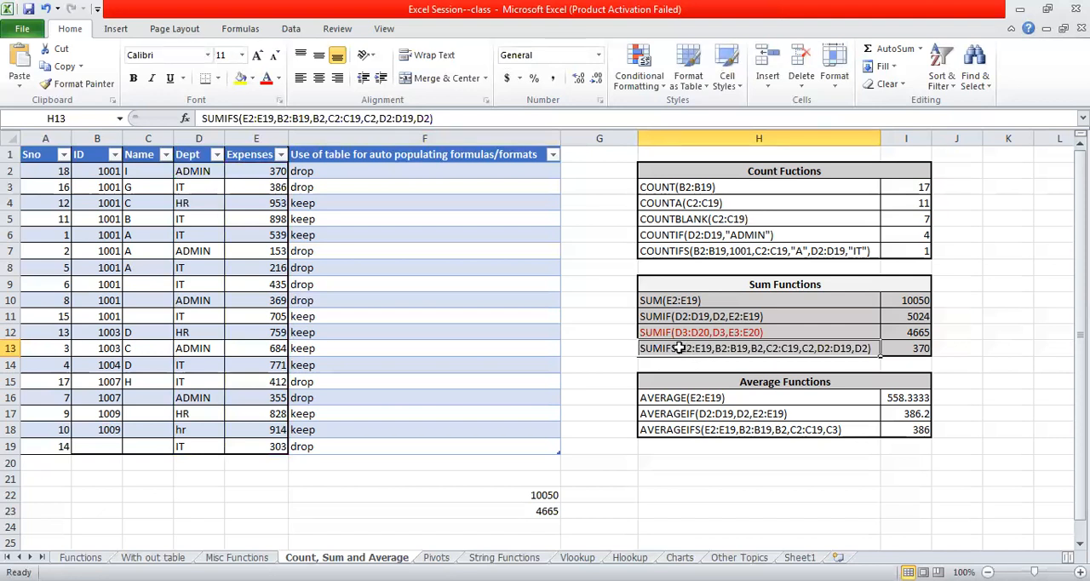
{"action": "double_click", "coordinate": [679, 348]}
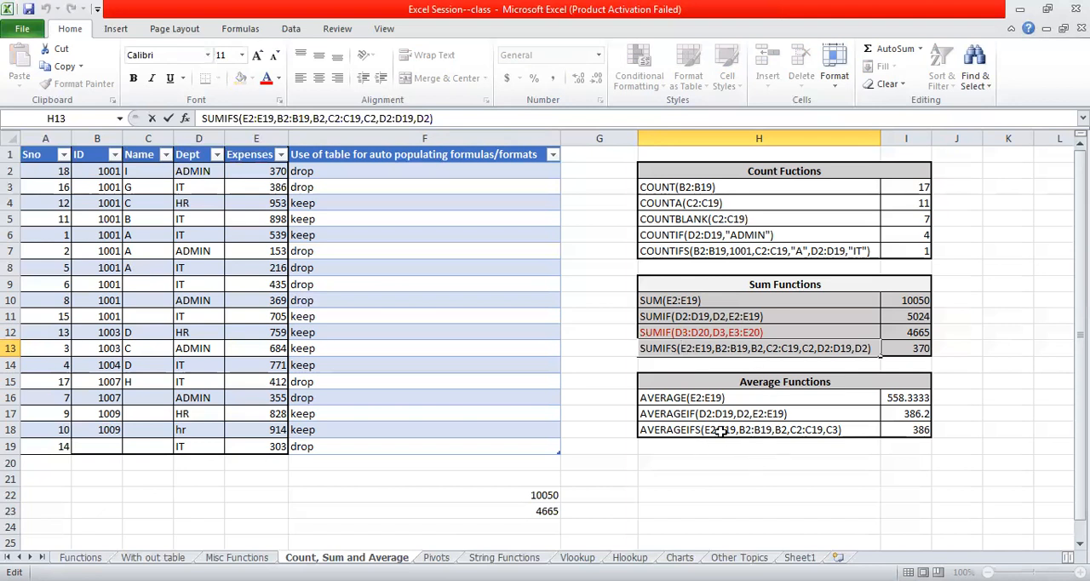
{"action": "left_click", "coordinate": [677, 410]}
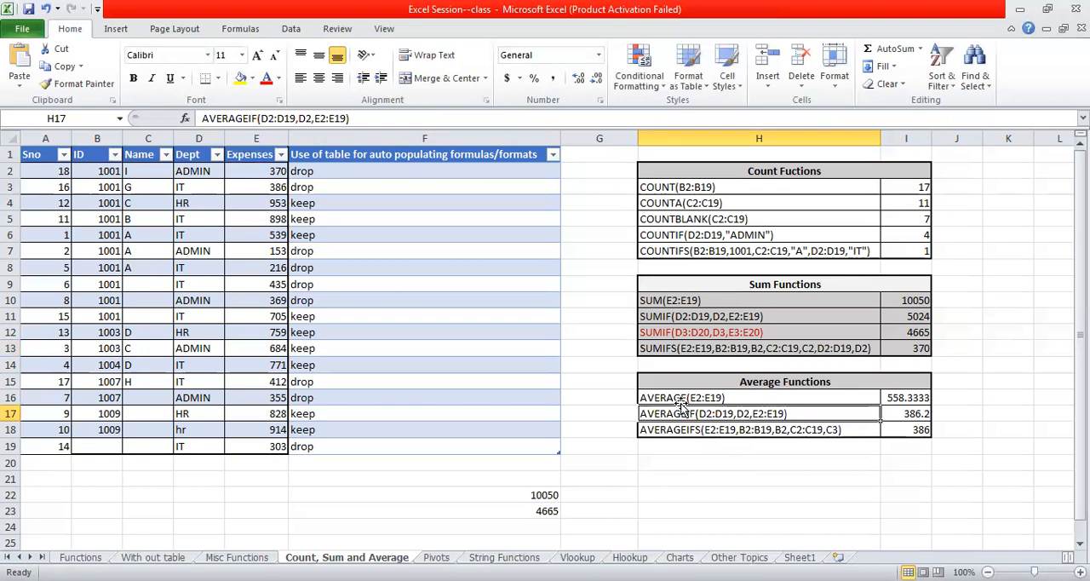
{"action": "left_click", "coordinate": [682, 397]}
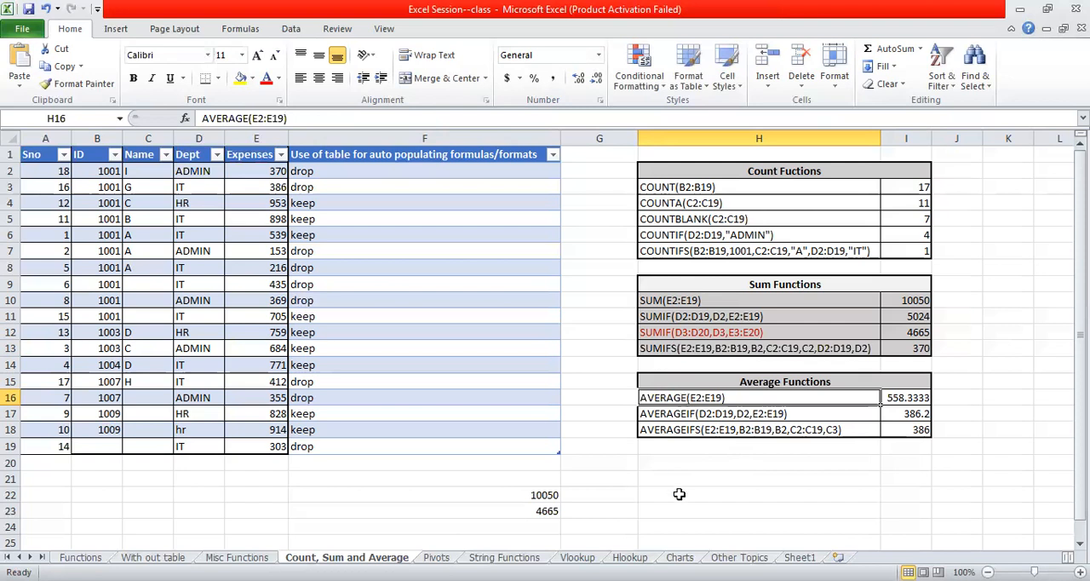
- Try to enter an AVERAGE formula over the Expenses column in cell H22
{"action": "left_click", "coordinate": [646, 496]}
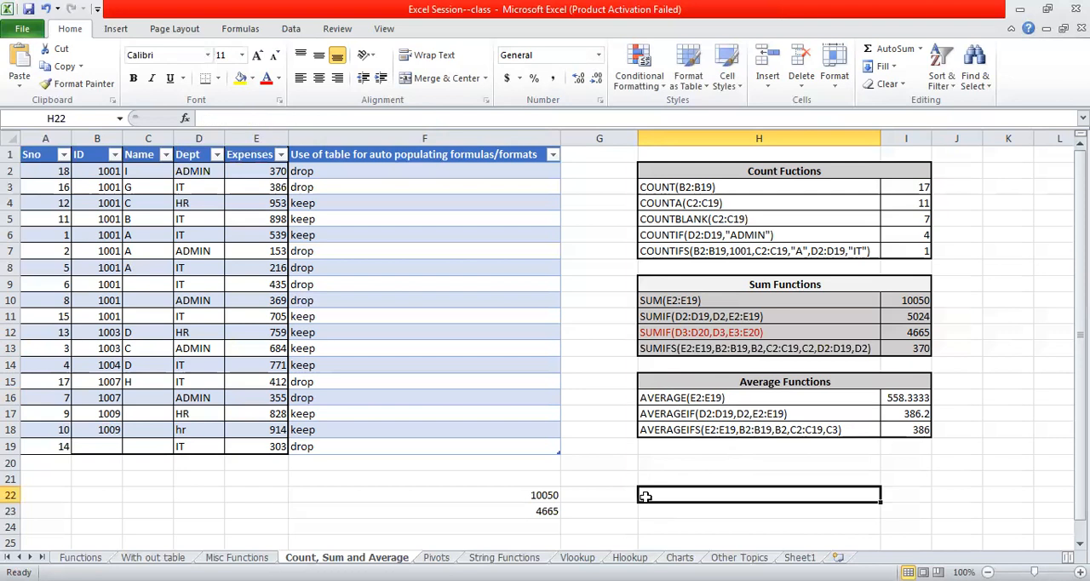
{"action": "type", "text": "=a"}
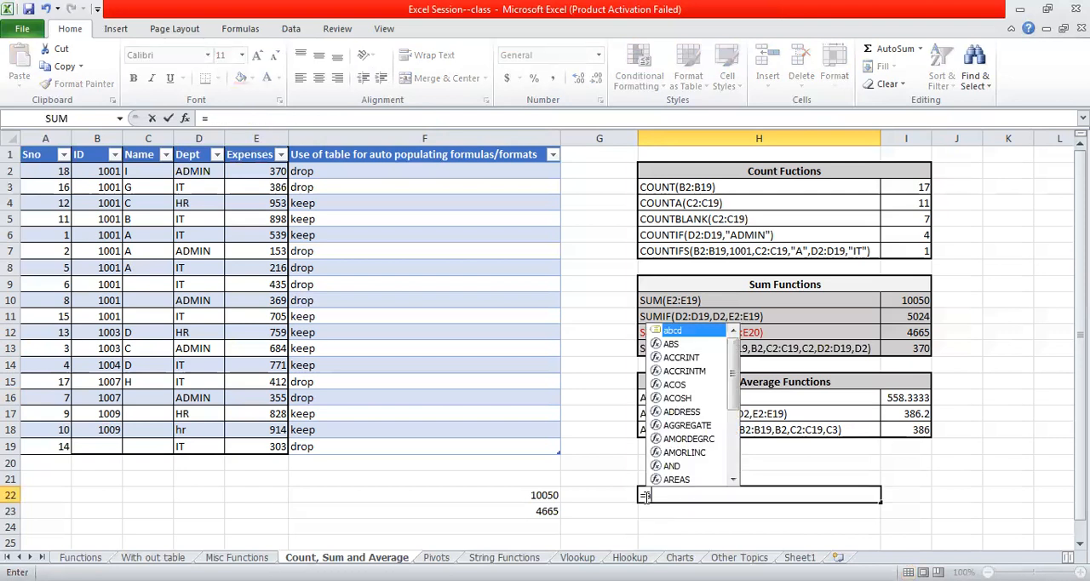
{"action": "type", "text": "verage"}
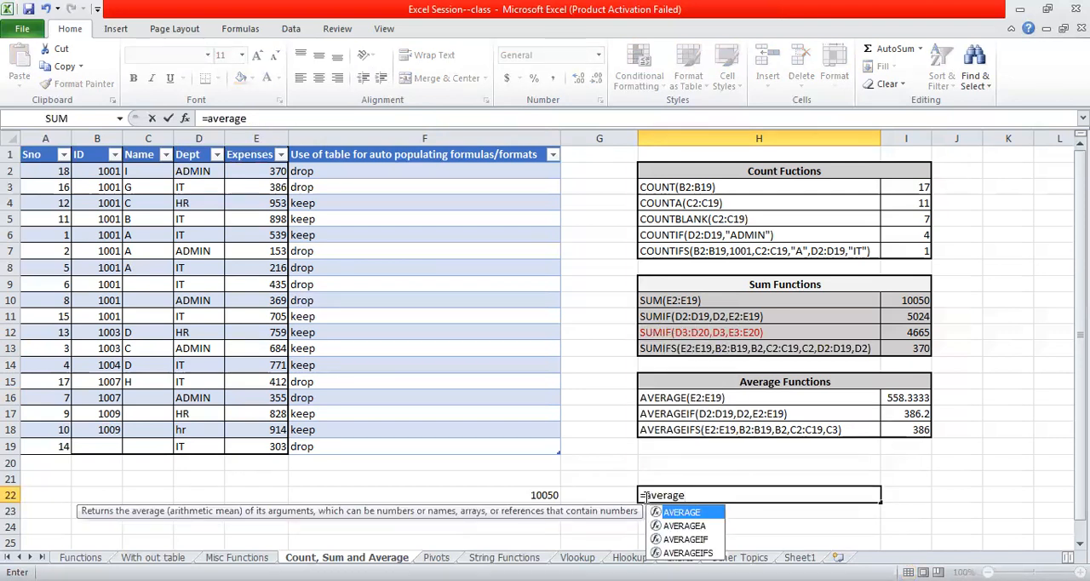
{"action": "type", "text": "("}
{"action": "left_click", "coordinate": [644, 497]}
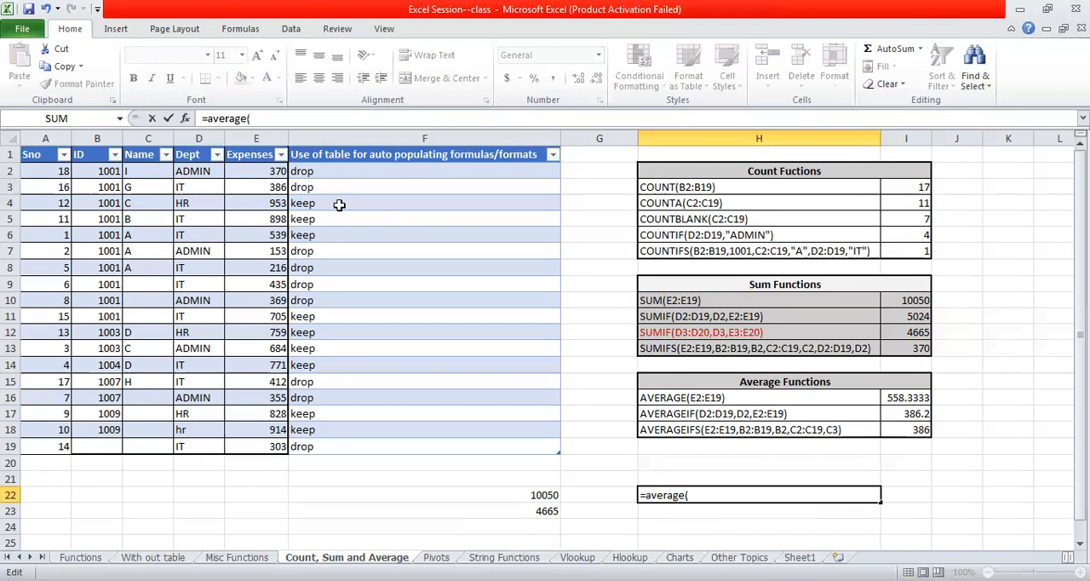
{"action": "left_click_drag", "start_coordinate": [271, 172], "coordinate": [281, 204]}
{"action": "left_click_drag", "start_coordinate": [279, 390], "coordinate": [288, 445]}
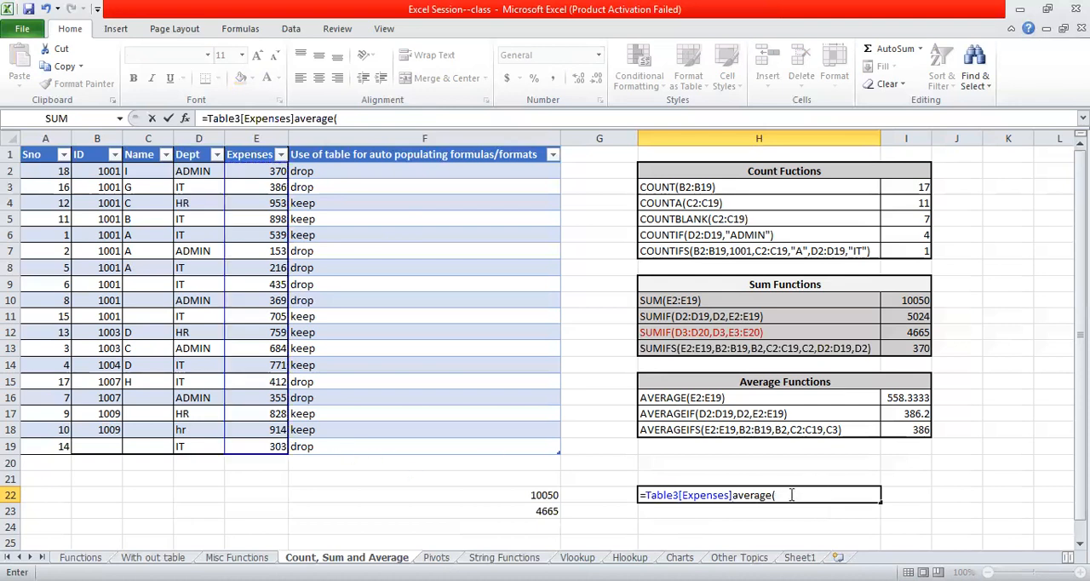
- Replace the faulty entry in H22 with an AVERAGE formula over the Expenses column, E2 to E19
{"action": "key", "text": "BackSpace"}
{"action": "key", "text": "BackSpace"}
{"action": "key", "text": "BackSpace"}
{"action": "key", "text": "BackSpace"}
{"action": "key", "text": "BackSpace"}
{"action": "key", "text": "BackSpace"}
{"action": "key", "text": "BackSpace"}
{"action": "key", "text": "BackSpace"}
{"action": "key", "text": "BackSpace"}
{"action": "key", "text": "BackSpace"}
{"action": "key", "text": "BackSpace"}
{"action": "key", "text": "BackSpace"}
{"action": "key", "text": "BackSpace"}
{"action": "key", "text": "BackSpace"}
{"action": "key", "text": "BackSpace"}
{"action": "key", "text": "BackSpace"}
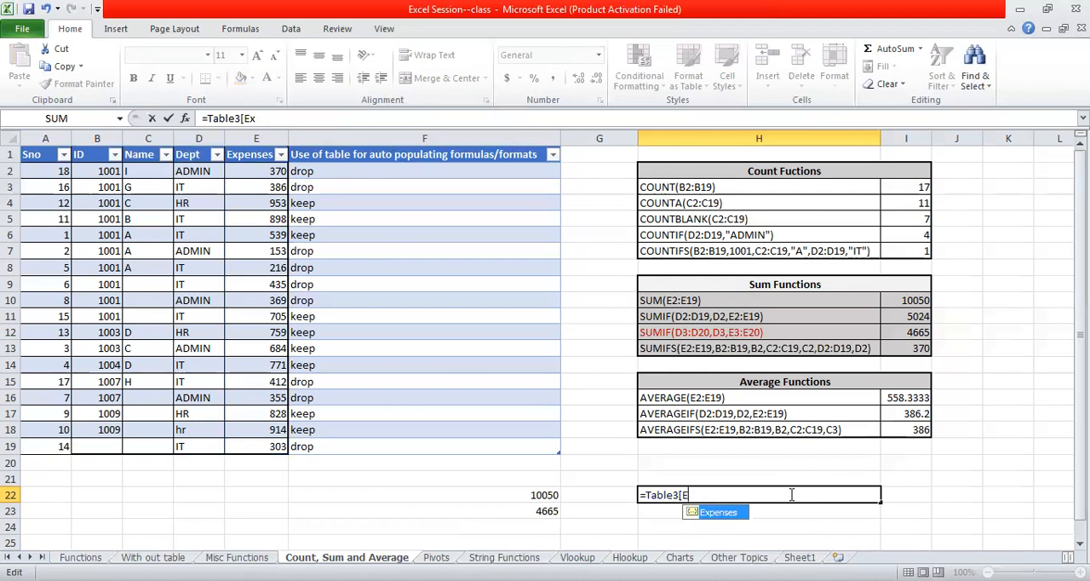
{"action": "key", "text": "BackSpace"}
{"action": "key", "text": "BackSpace"}
{"action": "key", "text": "BackSpace"}
{"action": "key", "text": "BackSpace"}
{"action": "key", "text": "BackSpace"}
{"action": "key", "text": "BackSpace"}
{"action": "key", "text": "BackSpace"}
{"action": "key", "text": "BackSpace"}
{"action": "type", "text": "average"}
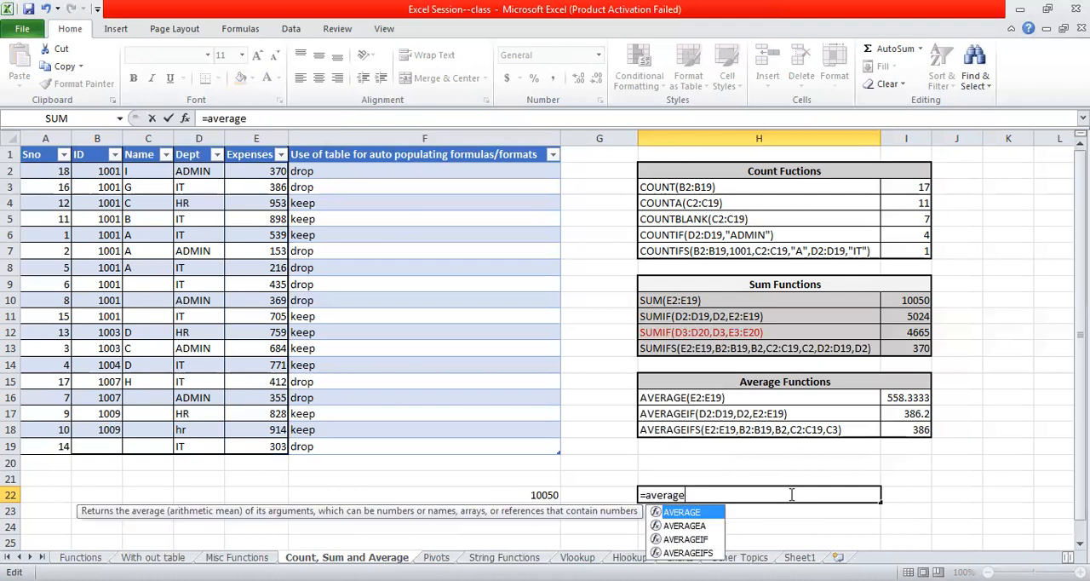
{"action": "type", "text": "("}
{"action": "left_click", "coordinate": [252, 172]}
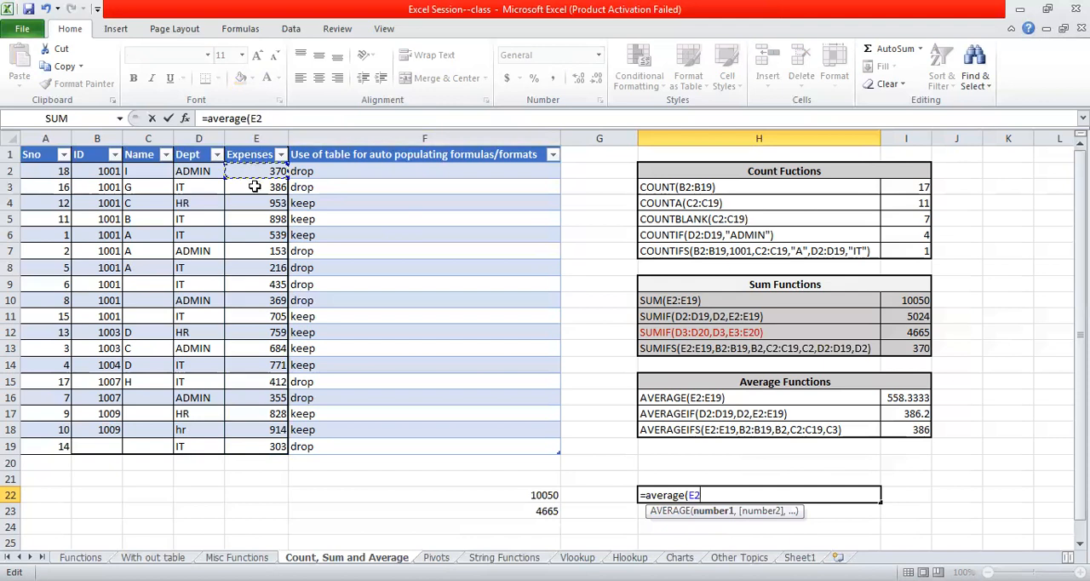
{"action": "left_click", "coordinate": [271, 444], "text": "shift"}
{"action": "type", "text": ")"}
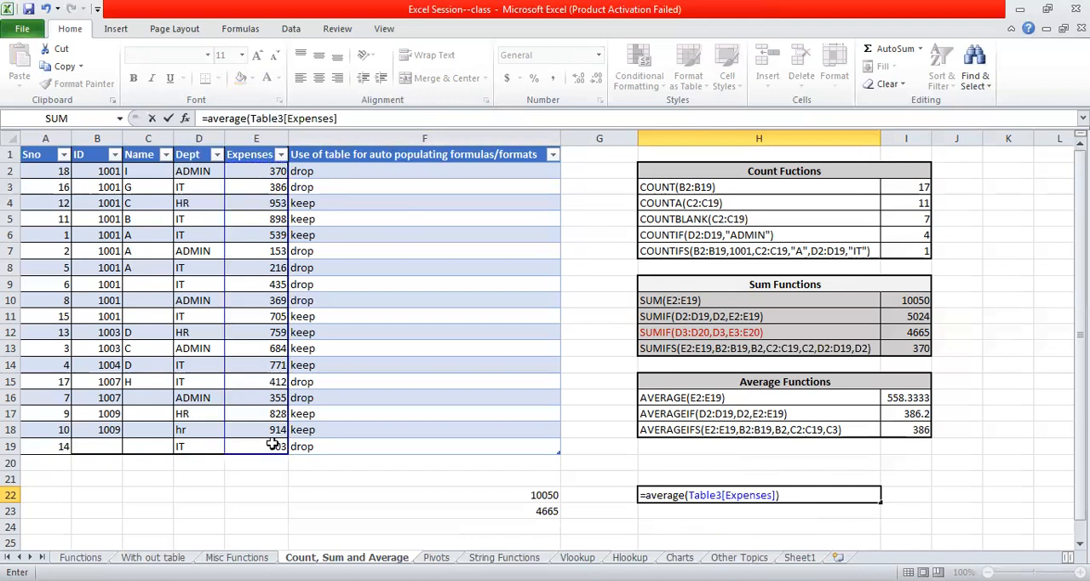
{"action": "key", "text": "Return"}
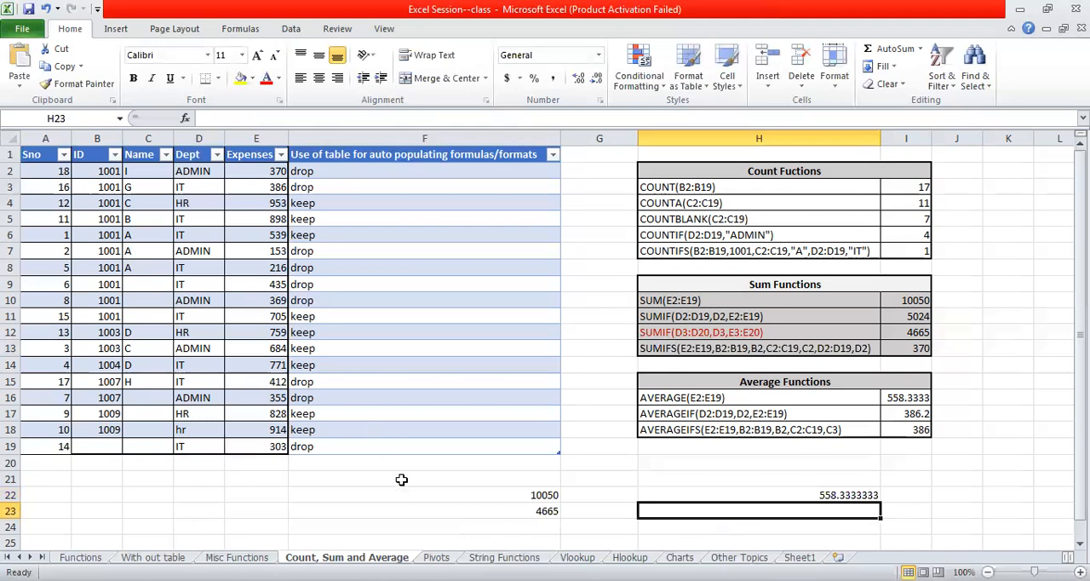
- Consult the AVERAGEIF example in H17 and begin an AVERAGEIF formula in cell H23
{"action": "left_click", "coordinate": [668, 414]}
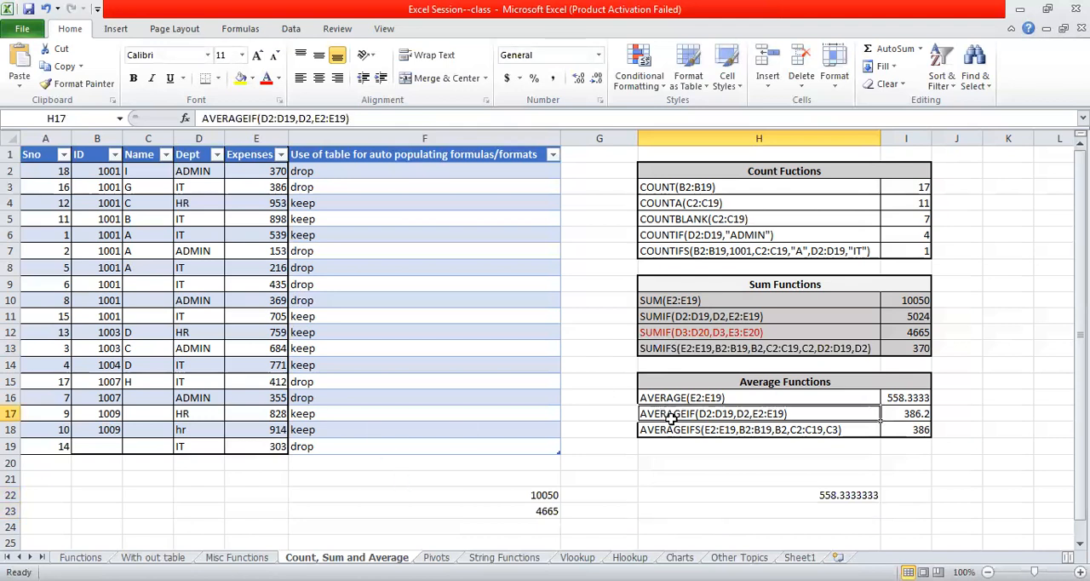
{"action": "left_click", "coordinate": [661, 511]}
{"action": "type", "text": "=a"}
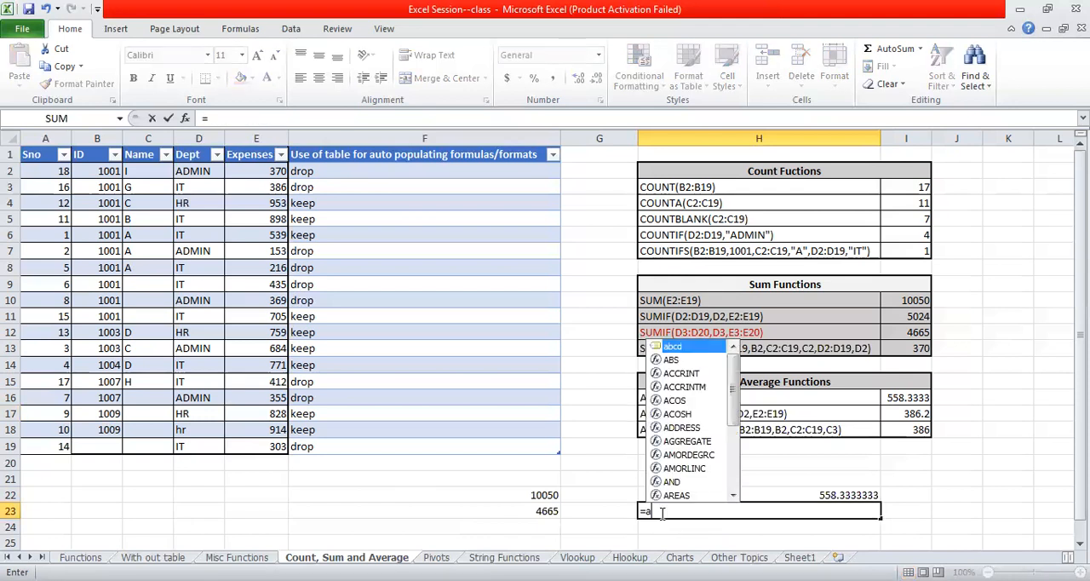
{"action": "type", "text": "verage"}
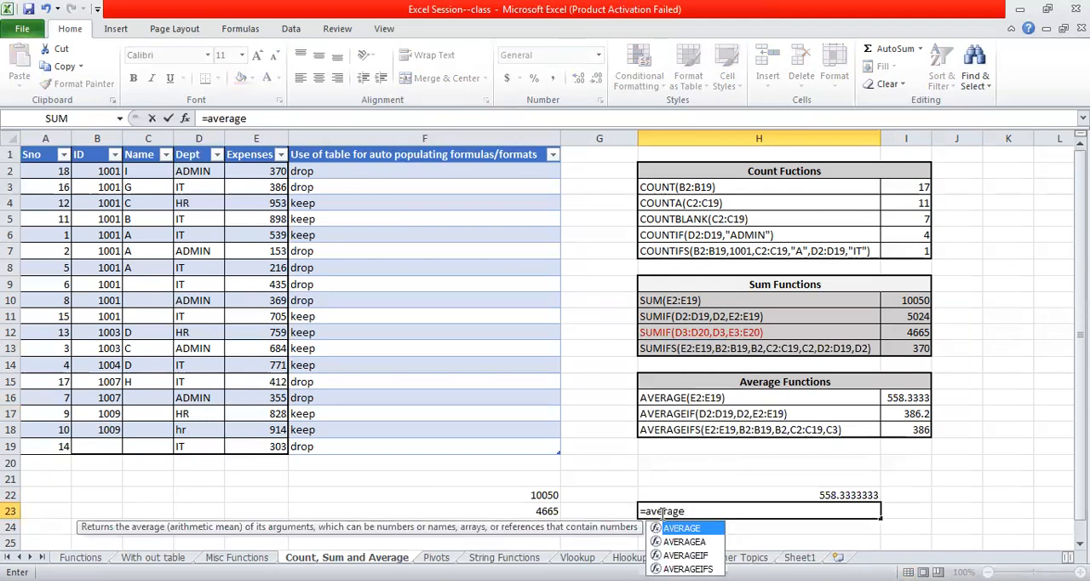
{"action": "type", "text": "("}
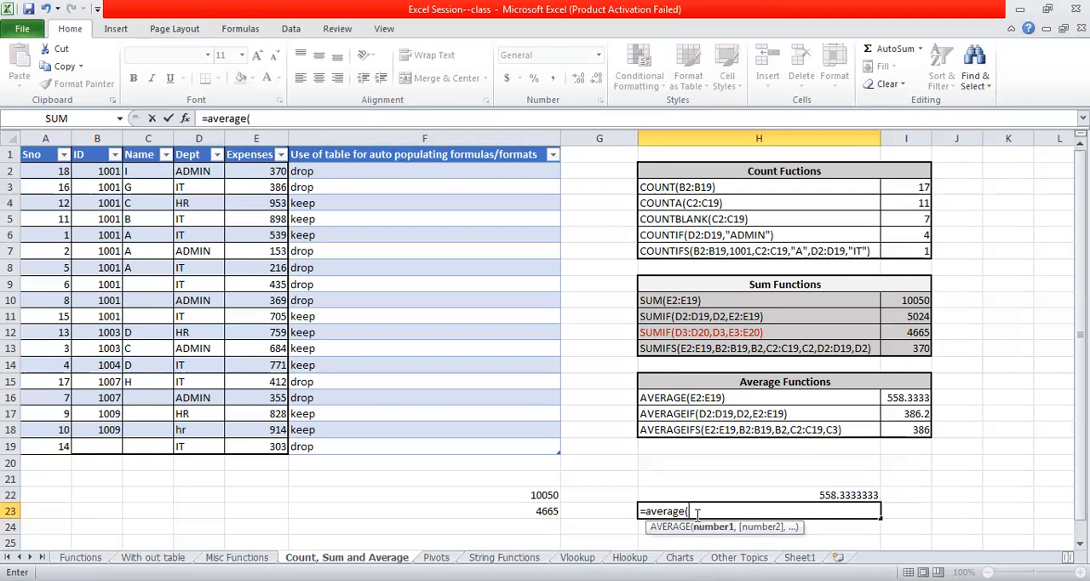
{"action": "key", "text": "BackSpace"}
{"action": "type", "text": "if"}
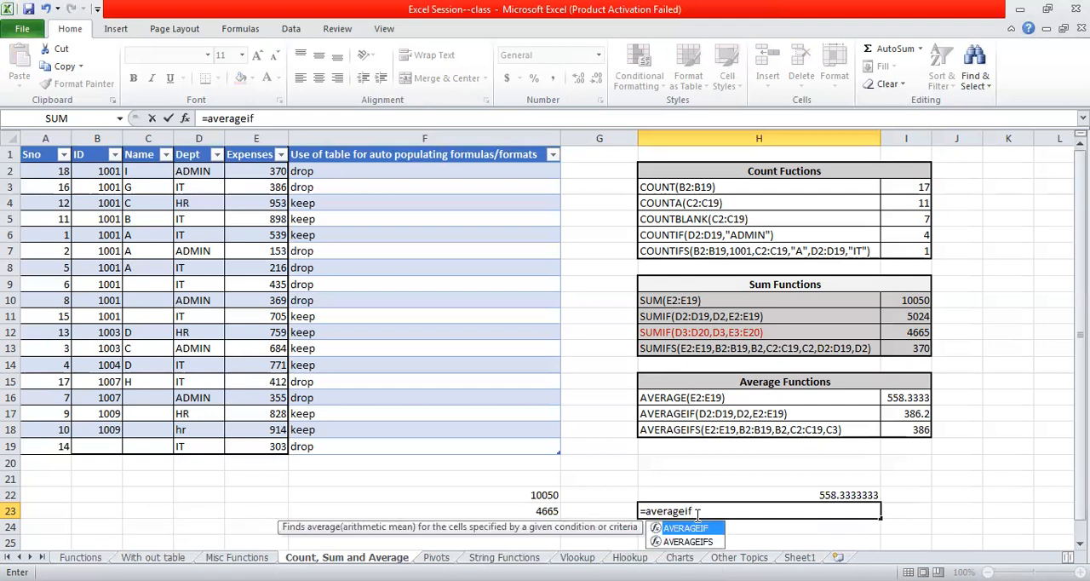
{"action": "type", "text": "("}
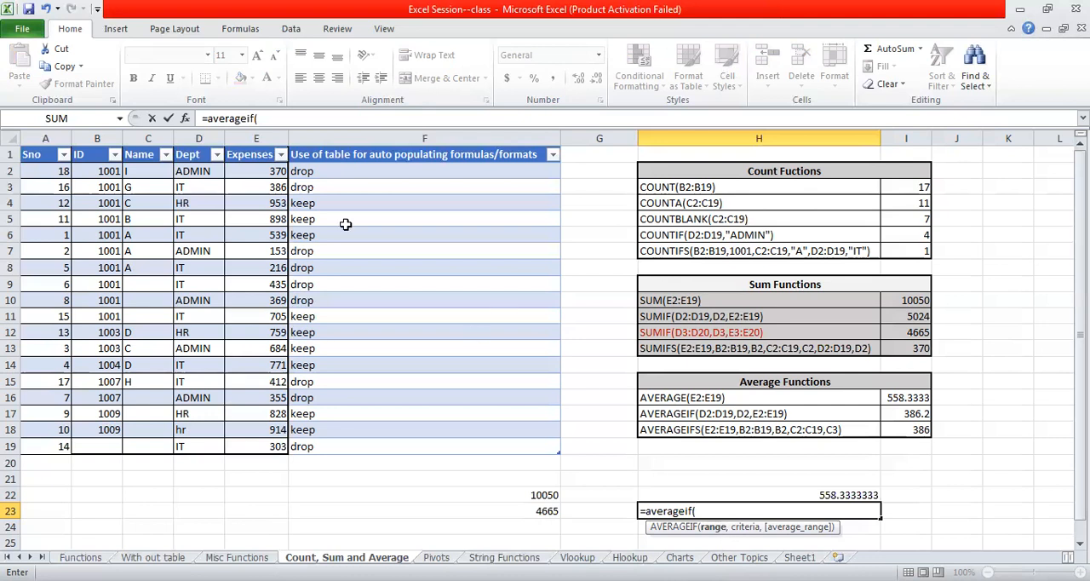
- Complete H23's AVERAGEIF formula with the Dept column as range, D2 as criteria and the Expenses column as average range
{"action": "left_click_drag", "start_coordinate": [187, 169], "coordinate": [189, 190]}
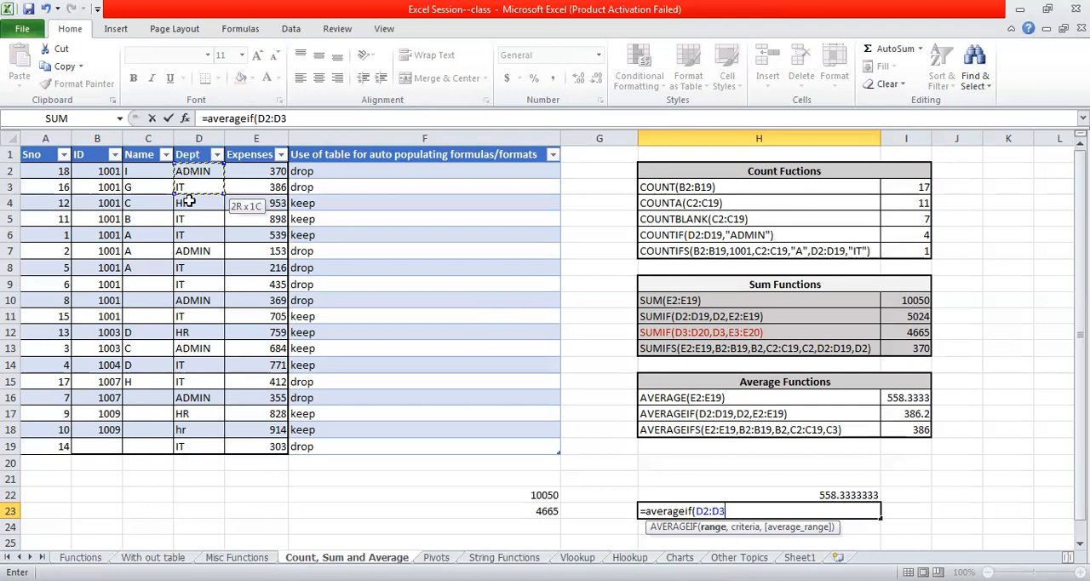
{"action": "left_click_drag", "start_coordinate": [198, 411], "coordinate": [202, 445]}
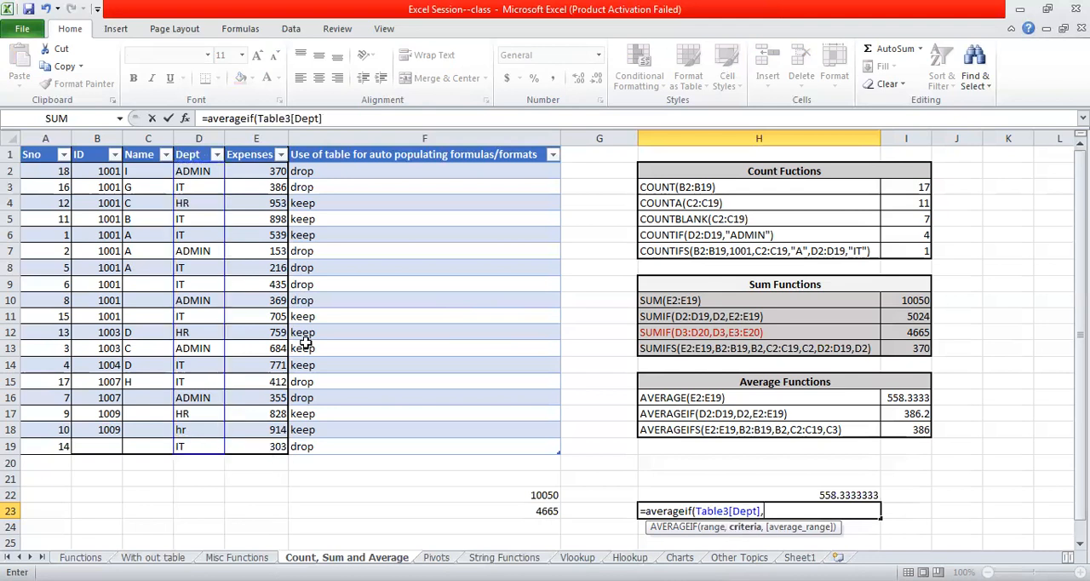
{"action": "left_click", "coordinate": [194, 173]}
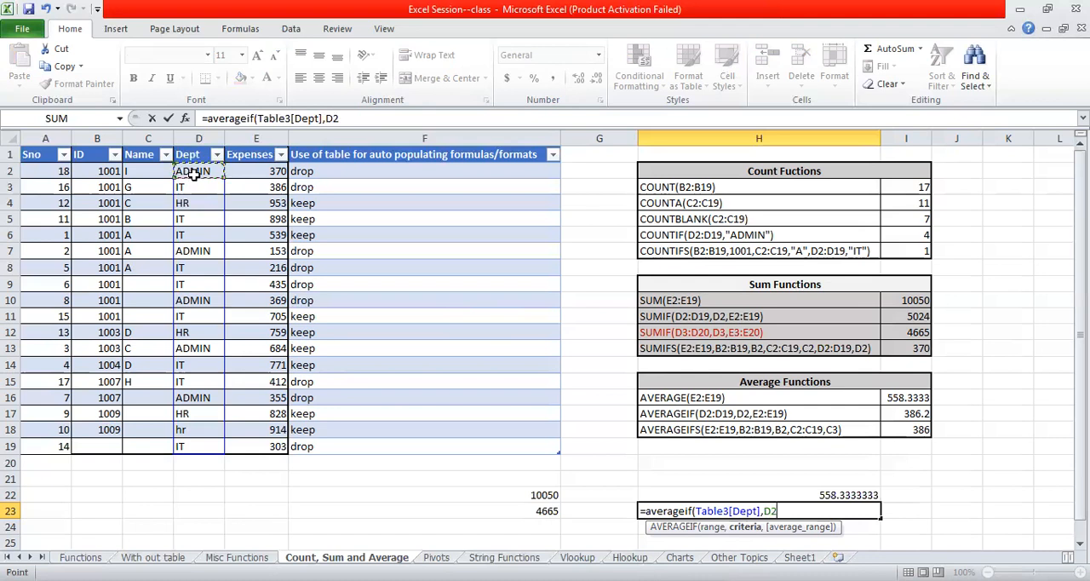
{"action": "type", "text": ","}
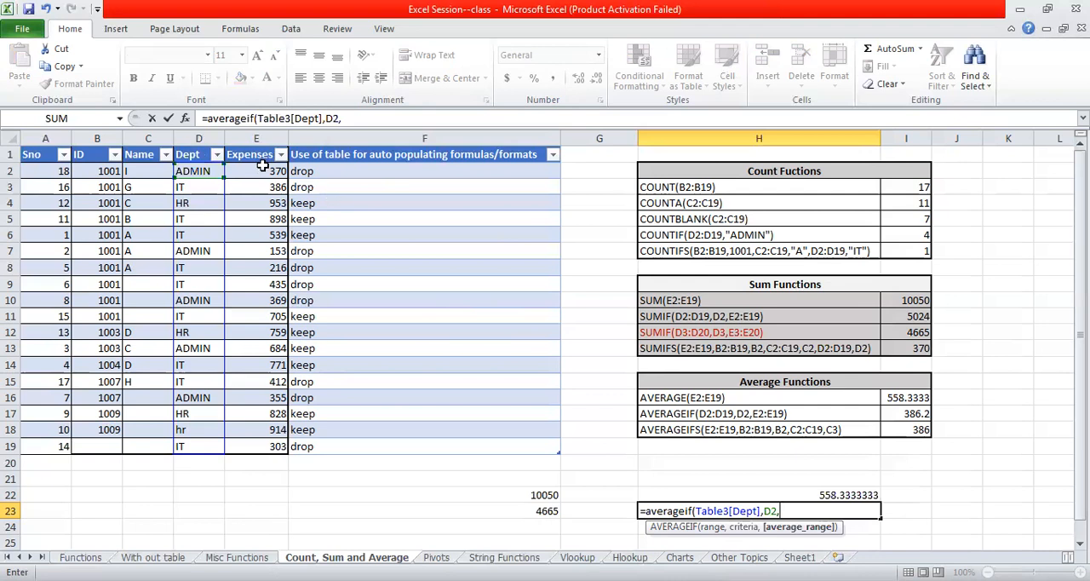
{"action": "left_click_drag", "start_coordinate": [262, 166], "coordinate": [261, 204]}
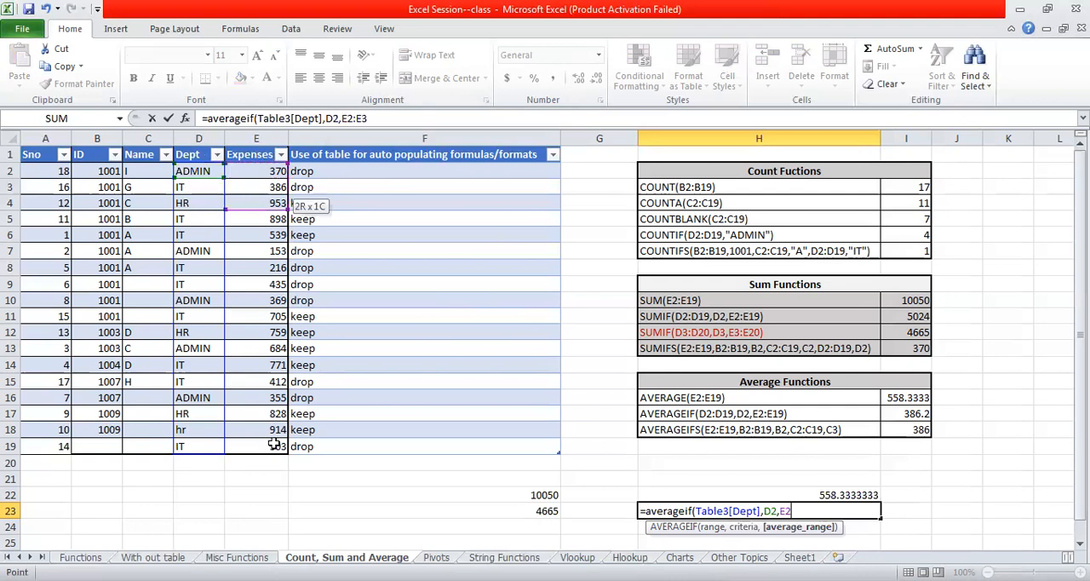
{"action": "left_click_drag", "start_coordinate": [274, 445], "coordinate": [274, 446]}
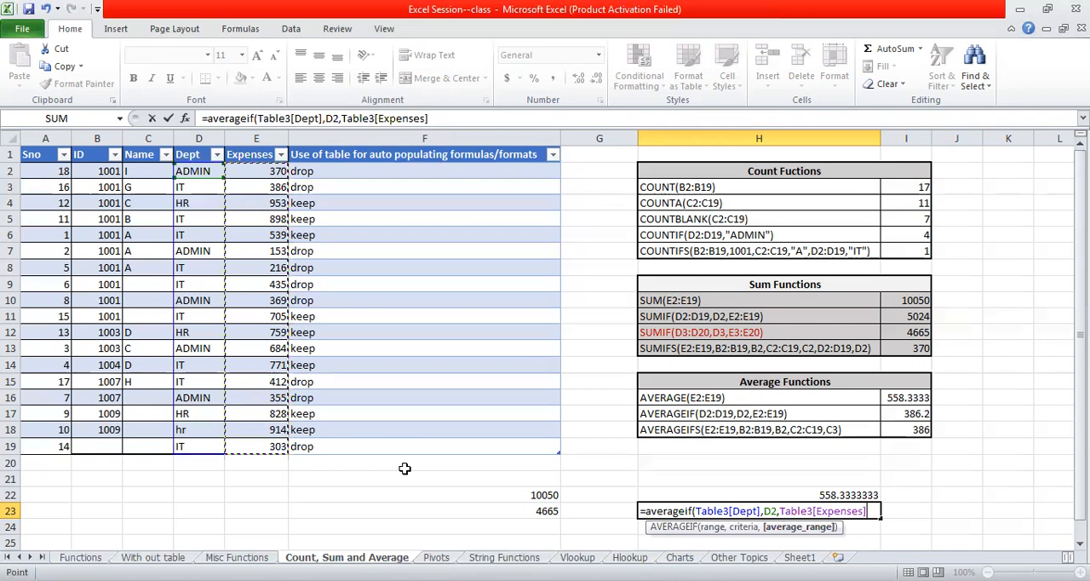
{"action": "type", "text": ")"}
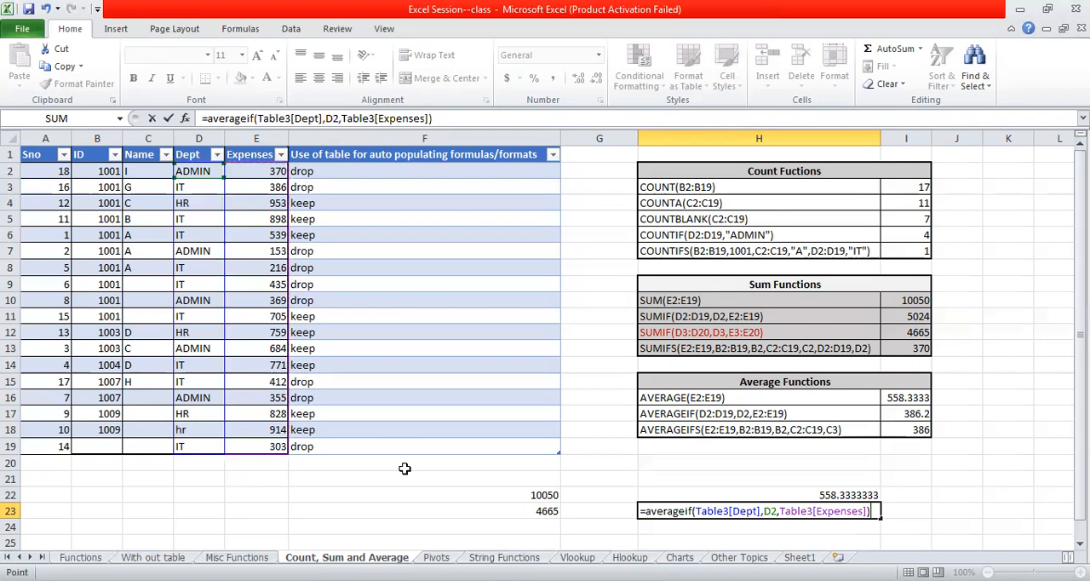
{"action": "key", "text": "Return"}
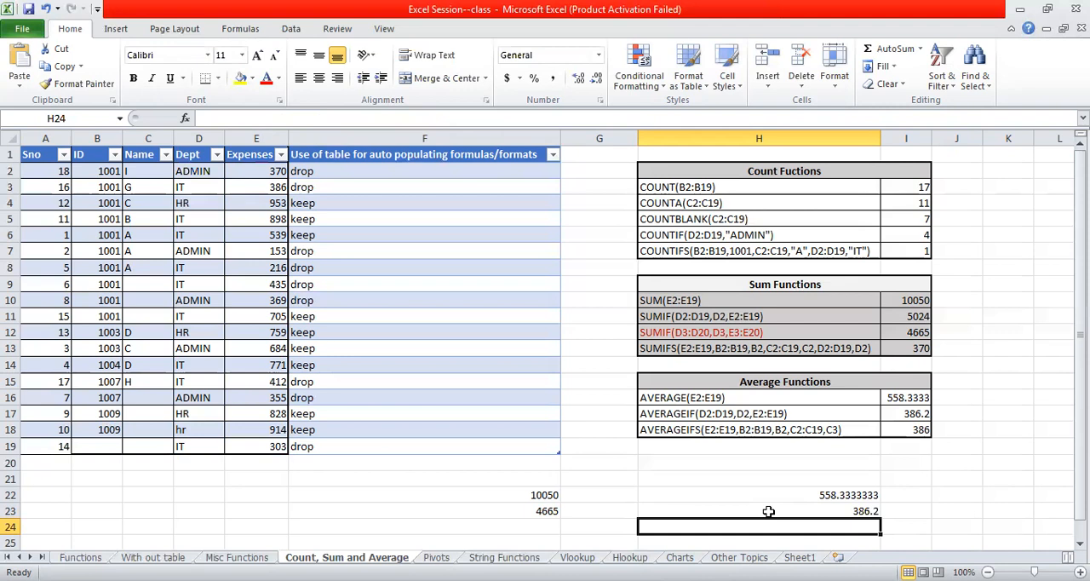
- Examine the AVERAGEIFS example in H18 and try to enter a RANGE formula in cell E22
{"action": "left_click", "coordinate": [740, 446]}
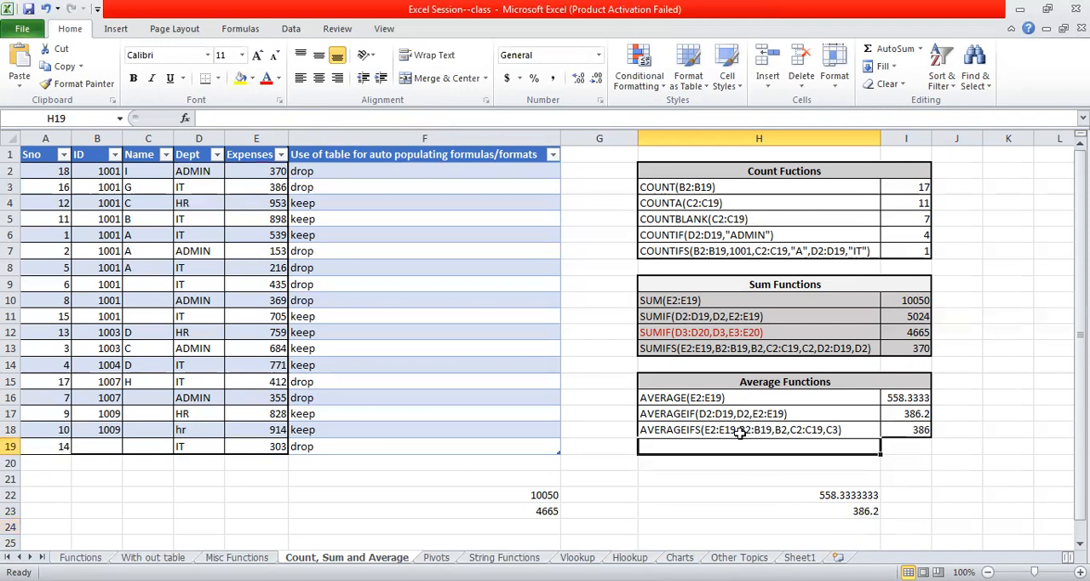
{"action": "left_click", "coordinate": [734, 429]}
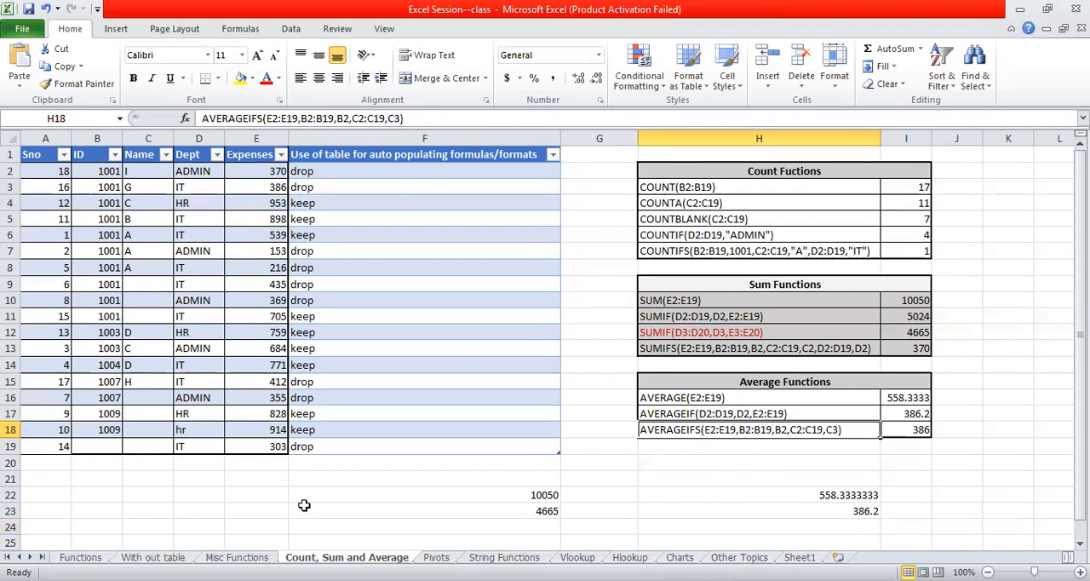
{"action": "left_click", "coordinate": [244, 495]}
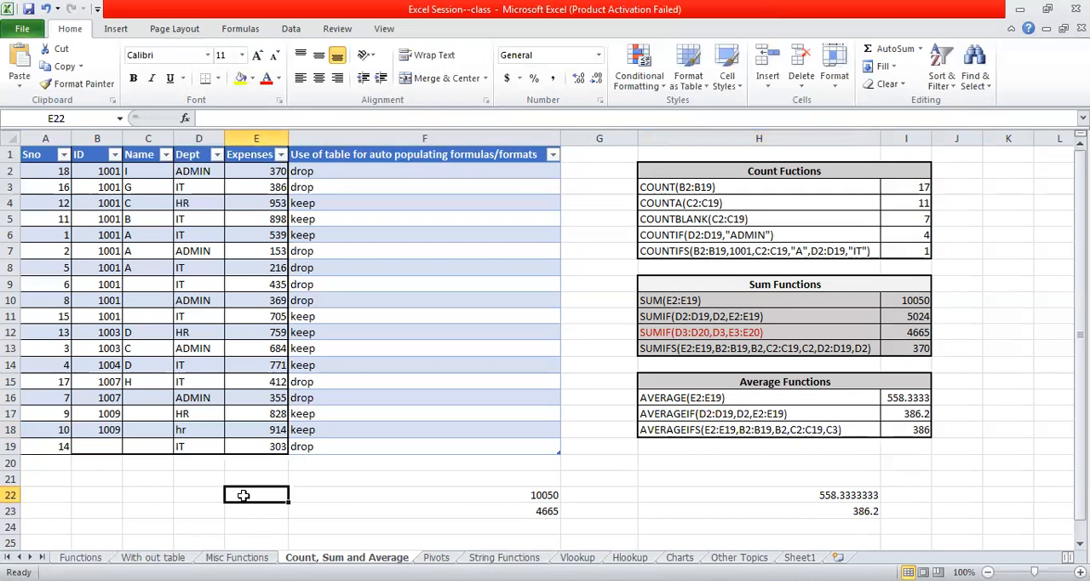
{"action": "type", "text": "=r"}
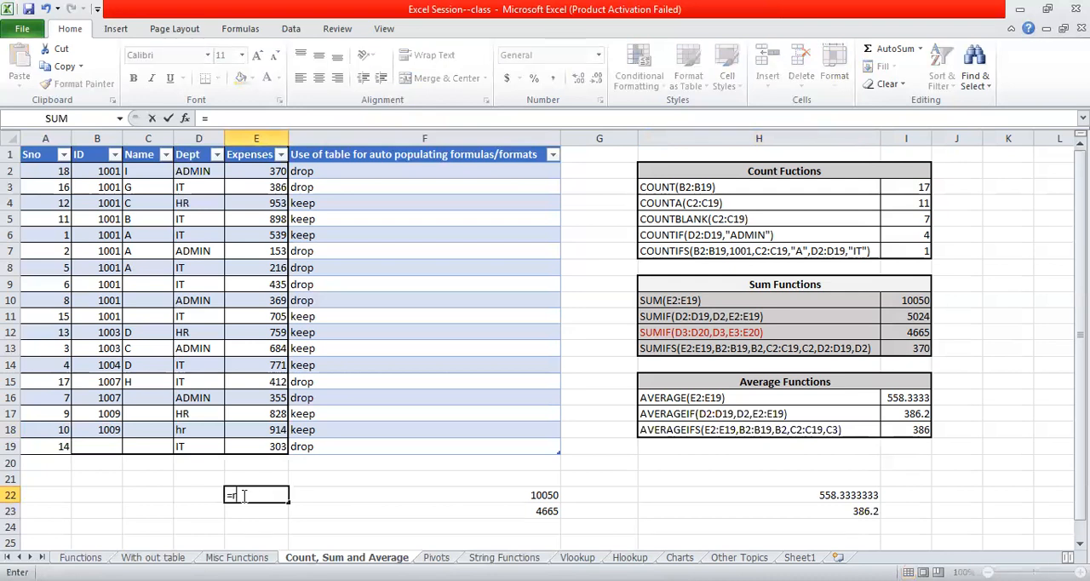
{"action": "type", "text": "ange("}
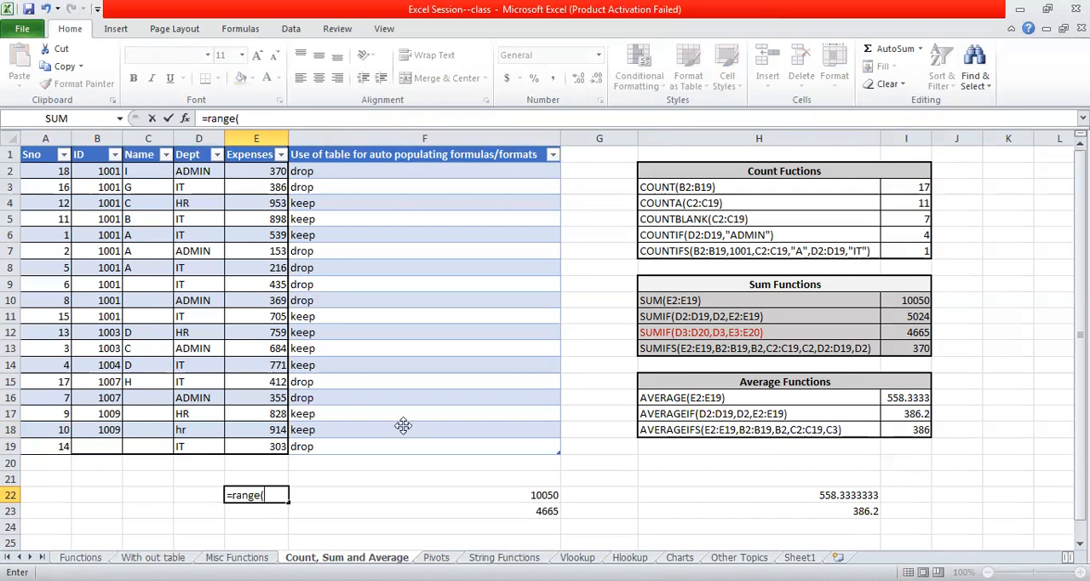
{"action": "left_click", "coordinate": [403, 426]}
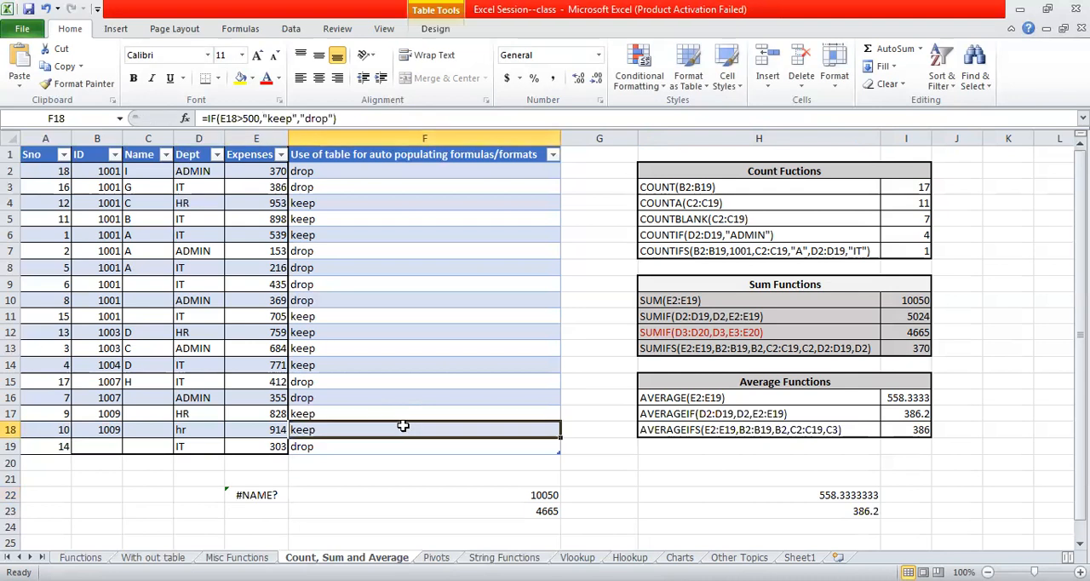
- Try out the MAX and MIN function names in E22, removing each and keeping only the equals sign
{"action": "left_click", "coordinate": [277, 494]}
{"action": "type", "text": "=max"}
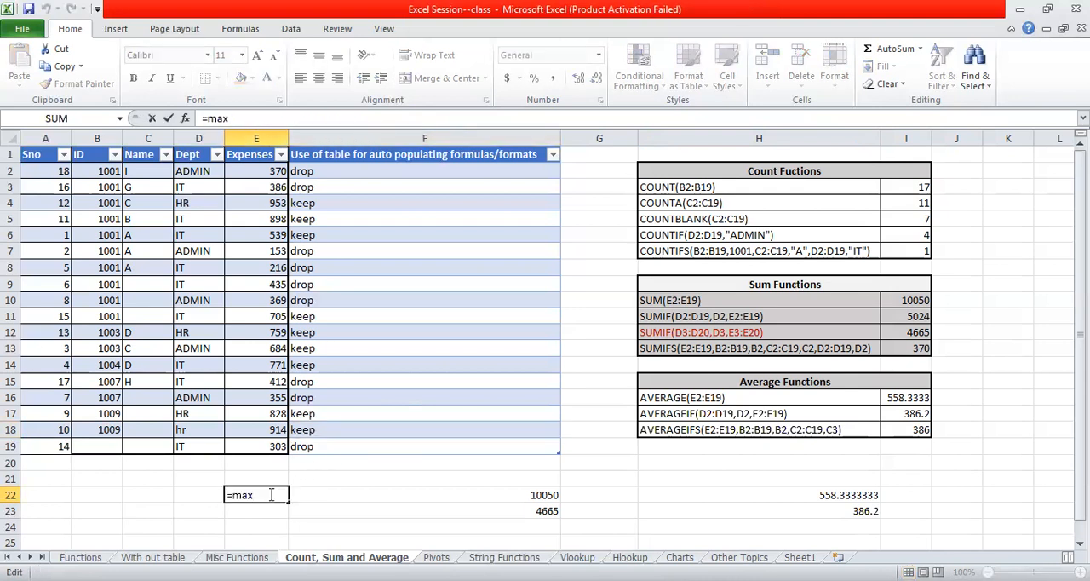
{"action": "key", "text": "BackSpace"}
{"action": "key", "text": "BackSpace"}
{"action": "key", "text": "BackSpace"}
{"action": "type", "text": "min"}
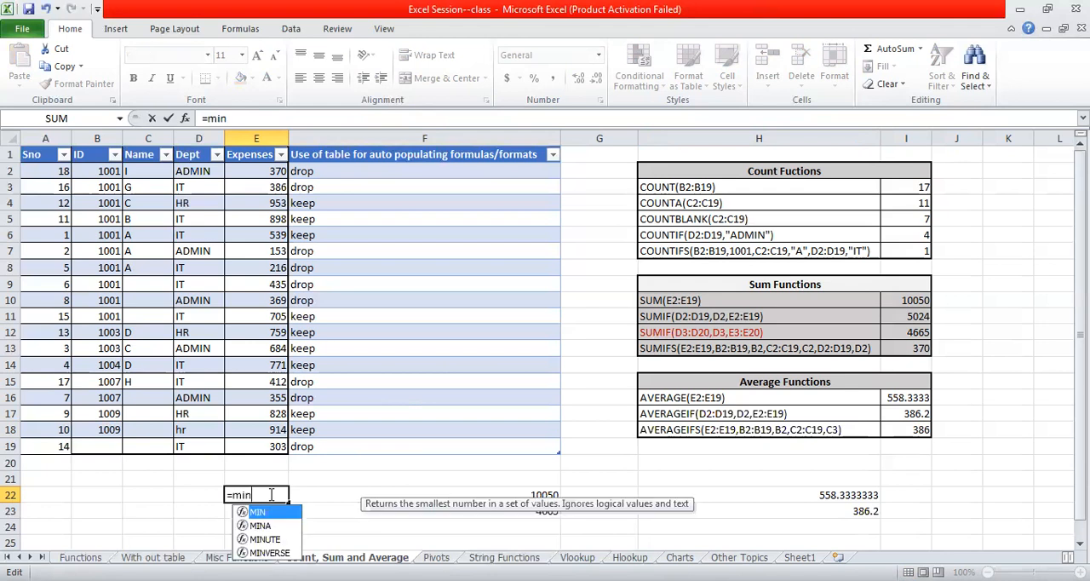
{"action": "key", "text": "BackSpace"}
{"action": "key", "text": "BackSpace"}
{"action": "key", "text": "BackSpace"}
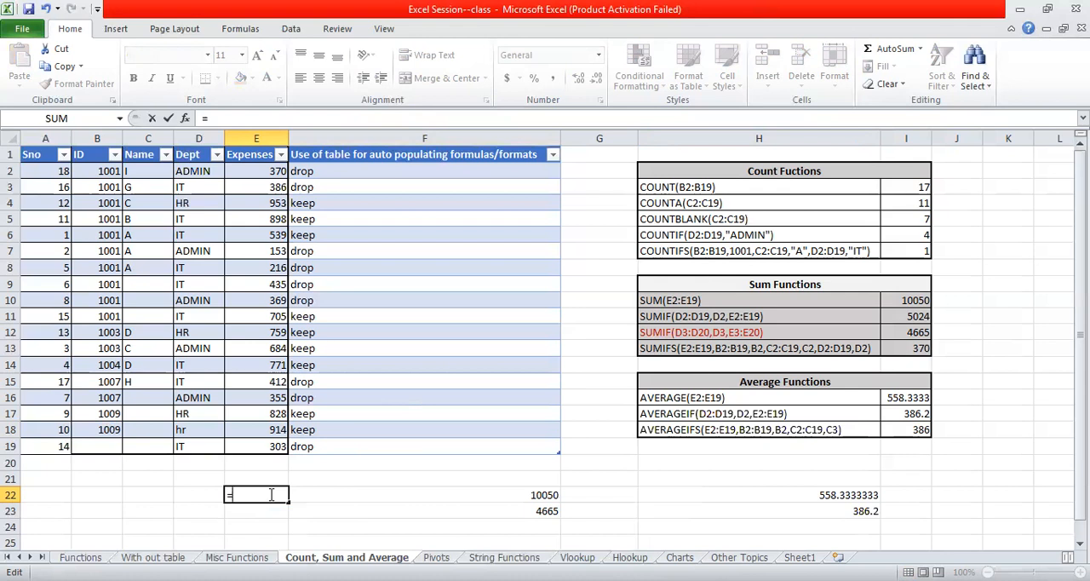
- Try out the STDEV function name in E22 to show its variants, and clear the cell's entry
{"action": "type", "text": "std"}
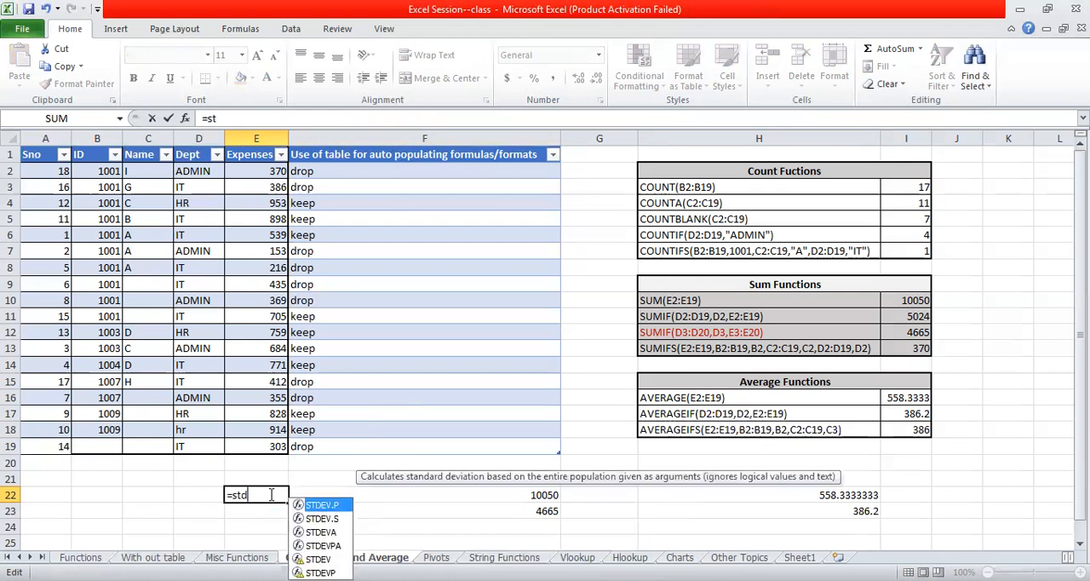
{"action": "type", "text": "ev"}
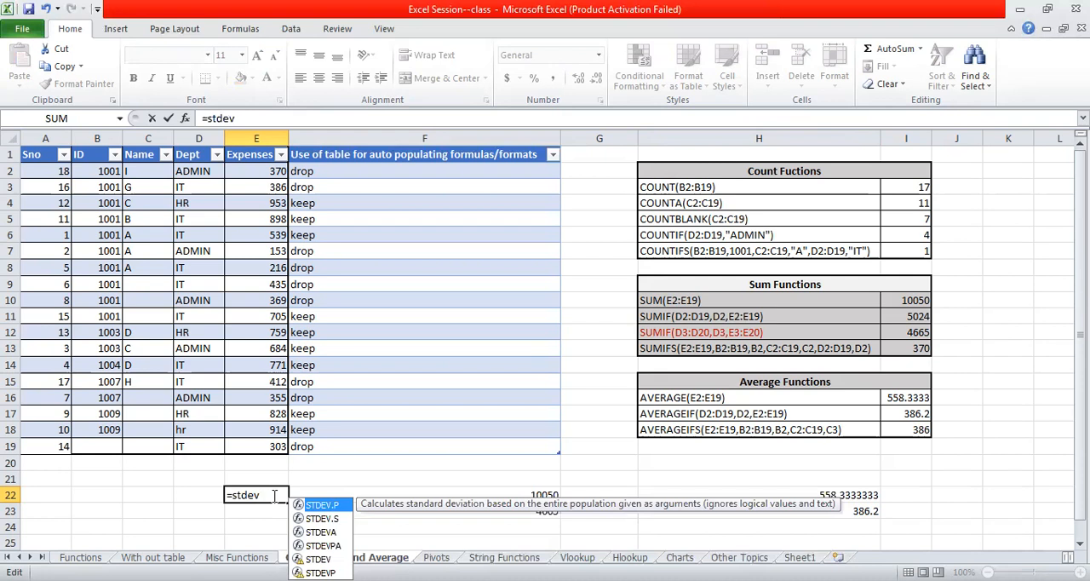
{"action": "key", "text": "Escape"}
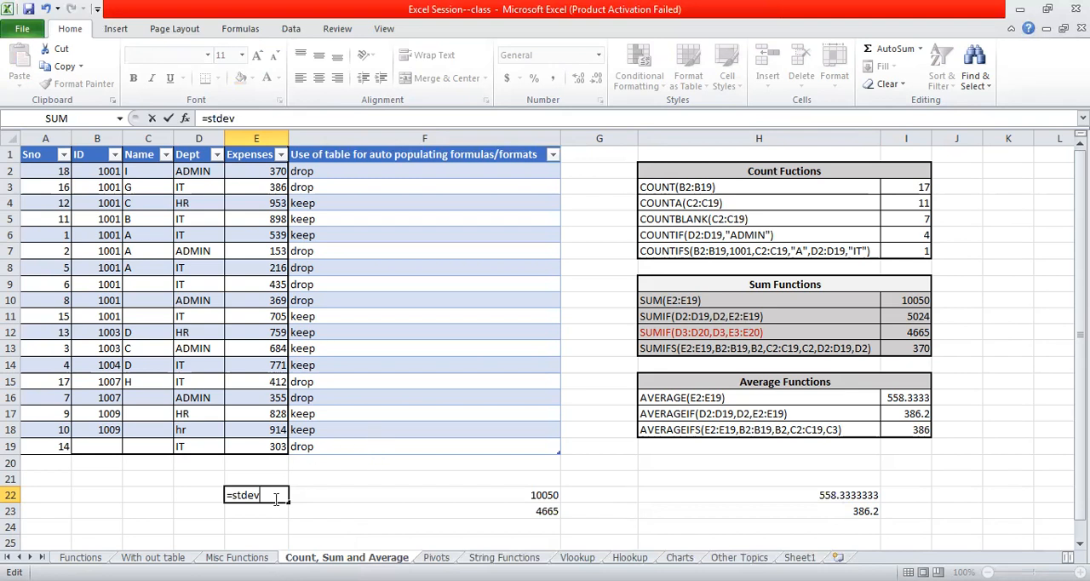
{"action": "key", "text": "BackSpace"}
{"action": "key", "text": "BackSpace"}
{"action": "key", "text": "BackSpace"}
{"action": "key", "text": "BackSpace"}
{"action": "key", "text": "BackSpace"}
{"action": "key", "text": "BackSpace"}
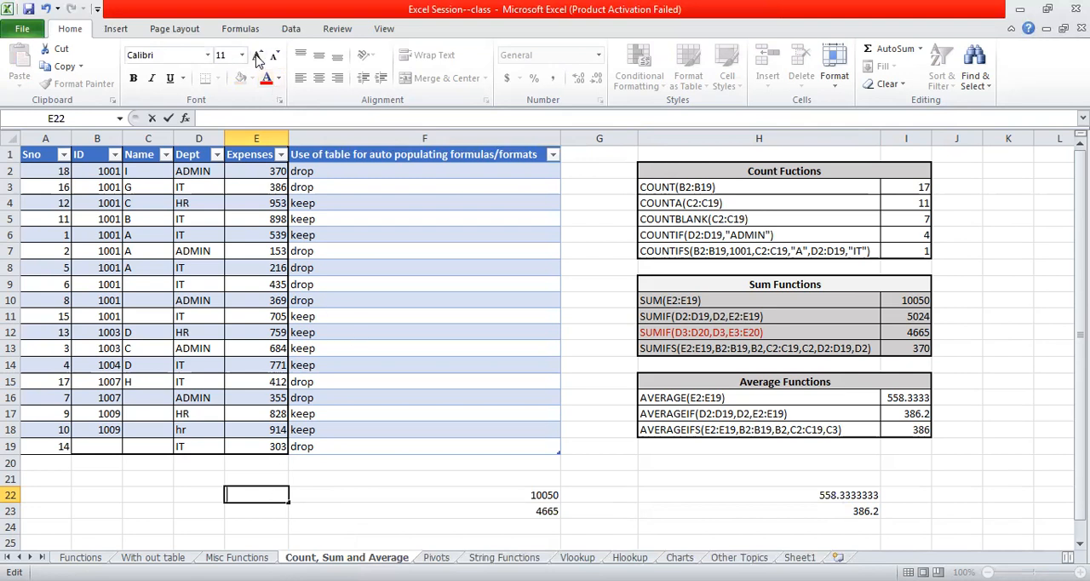
- Browse the Statistical category of the function library, from AVEDEV down past MAX, MEDIAN and MIN, and close the list
{"action": "left_click", "coordinate": [292, 29]}
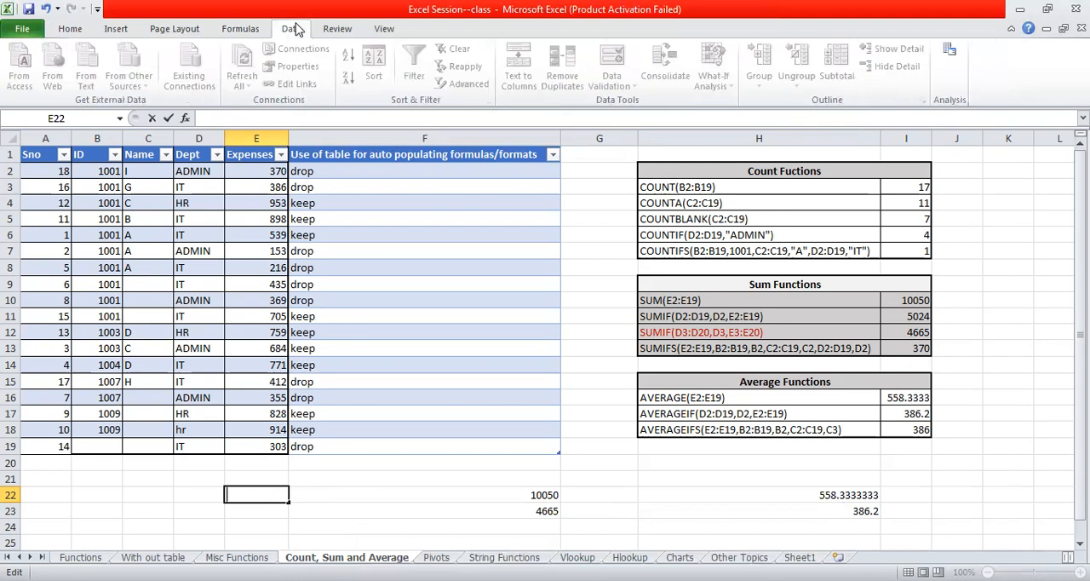
{"action": "left_click", "coordinate": [235, 29]}
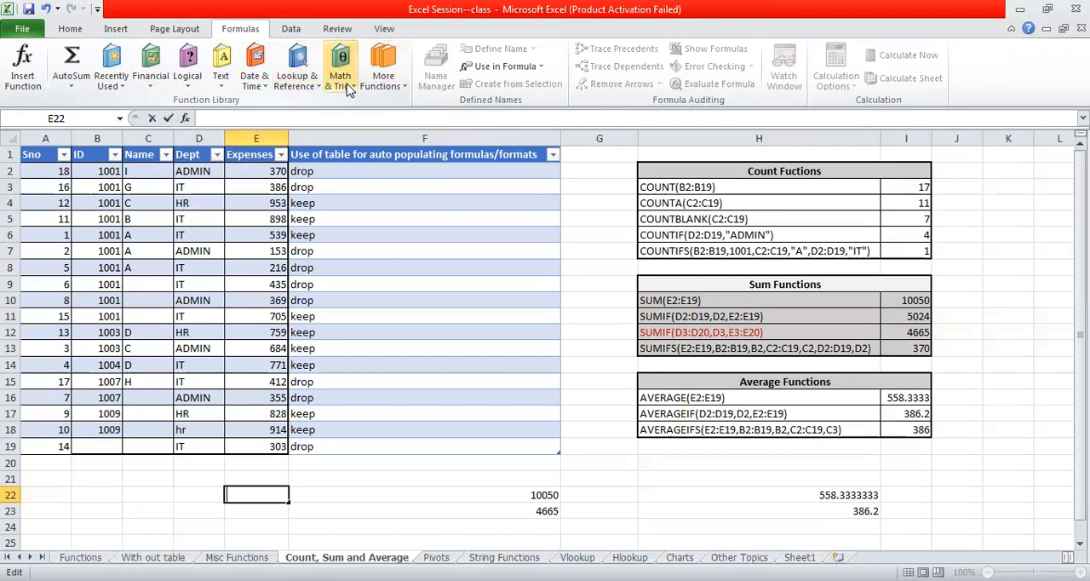
{"action": "left_click", "coordinate": [393, 86]}
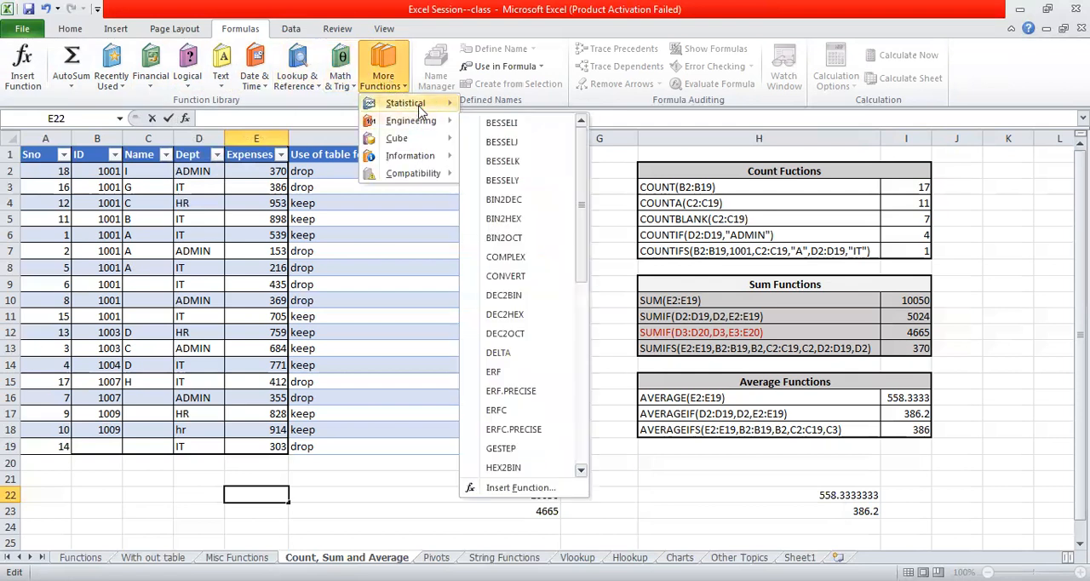
{"action": "mouse_move", "coordinate": [418, 109]}
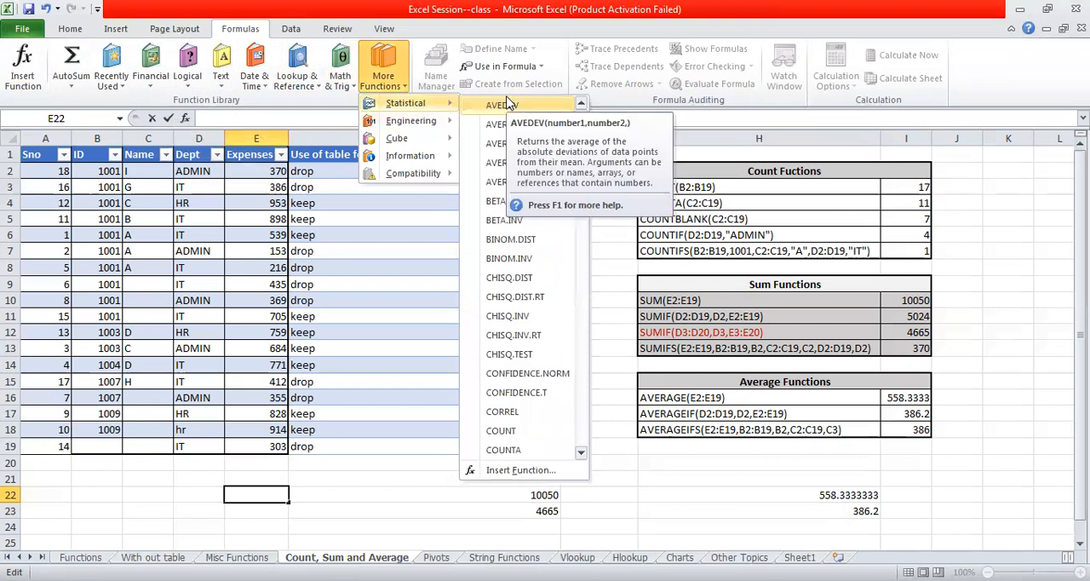
{"action": "key", "text": "Down"}
{"action": "key", "text": "Down"}
{"action": "key", "text": "Down"}
{"action": "key", "text": "Down"}
{"action": "key", "text": "Down"}
{"action": "key", "text": "Down"}
{"action": "key", "text": "Down"}
{"action": "key", "text": "Down"}
{"action": "key", "text": "Down"}
{"action": "key", "text": "Down"}
{"action": "key", "text": "Down"}
{"action": "key", "text": "Down"}
{"action": "key", "text": "Down"}
{"action": "key", "text": "Down"}
{"action": "key", "text": "Down"}
{"action": "key", "text": "Down"}
{"action": "key", "text": "Down"}
{"action": "key", "text": "Down"}
{"action": "key", "text": "Down"}
{"action": "key", "text": "Down"}
{"action": "key", "text": "Down"}
{"action": "key", "text": "Down"}
{"action": "key", "text": "Down"}
{"action": "key", "text": "Down"}
{"action": "key", "text": "Down"}
{"action": "key", "text": "Down"}
{"action": "key", "text": "Down"}
{"action": "key", "text": "Down"}
{"action": "key", "text": "Down"}
{"action": "key", "text": "Down"}
{"action": "key", "text": "Down"}
{"action": "key", "text": "Down"}
{"action": "key", "text": "Down"}
{"action": "key", "text": "Down"}
{"action": "key", "text": "Down"}
{"action": "key", "text": "Down"}
{"action": "key", "text": "Down"}
{"action": "key", "text": "Down"}
{"action": "key", "text": "Down"}
{"action": "key", "text": "Down"}
{"action": "key", "text": "Down"}
{"action": "key", "text": "Down"}
{"action": "key", "text": "Down"}
{"action": "key", "text": "Down"}
{"action": "key", "text": "Down"}
{"action": "key", "text": "Down"}
{"action": "key", "text": "Down"}
{"action": "key", "text": "Down"}
{"action": "key", "text": "Down"}
{"action": "key", "text": "Down"}
{"action": "key", "text": "Down"}
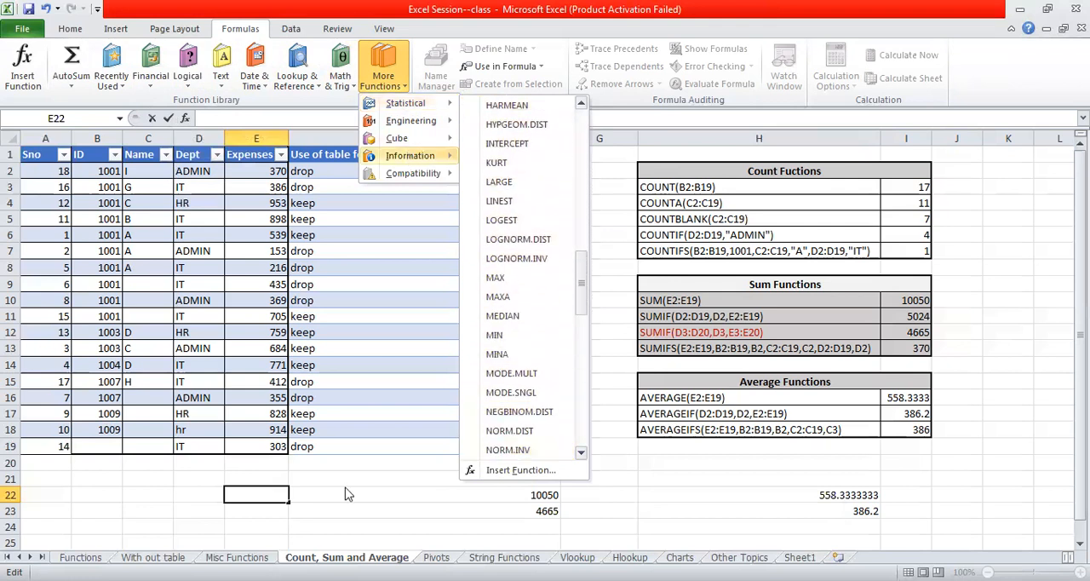
{"action": "left_click", "coordinate": [375, 474]}
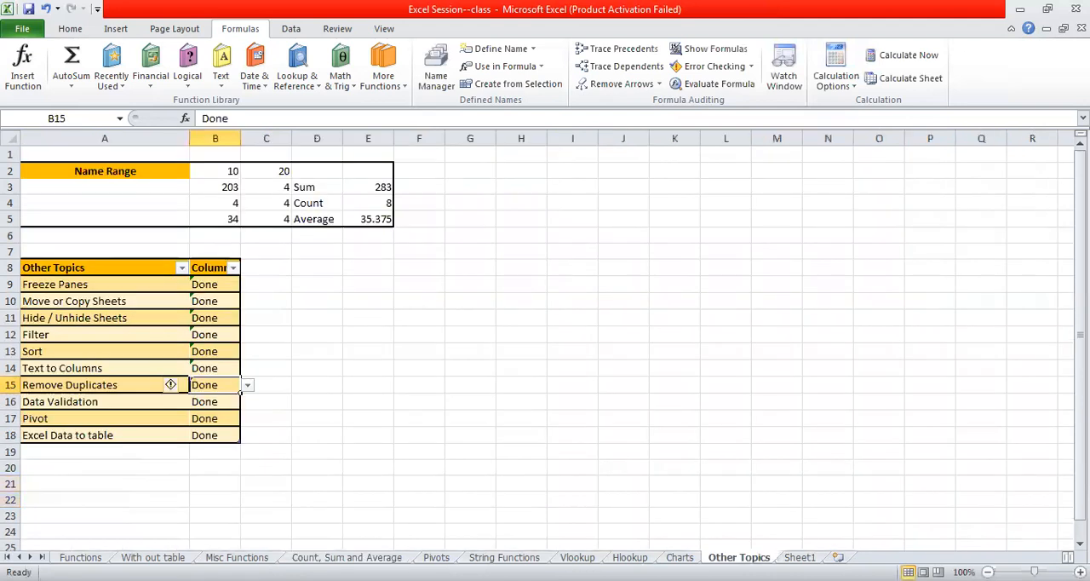
- Examine the Other Topics list from Freeze Panes to Remove Duplicates, glancing at the Count, Sum and Average and Pivots sheets in between
{"action": "left_click", "coordinate": [371, 336]}
{"action": "left_click", "coordinate": [95, 285]}
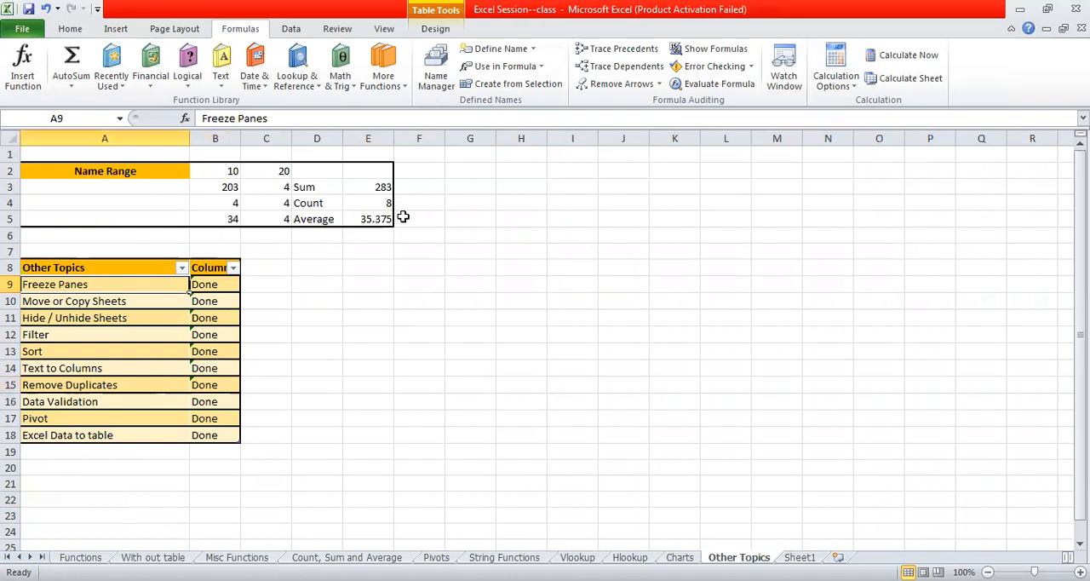
{"action": "left_click", "coordinate": [592, 231]}
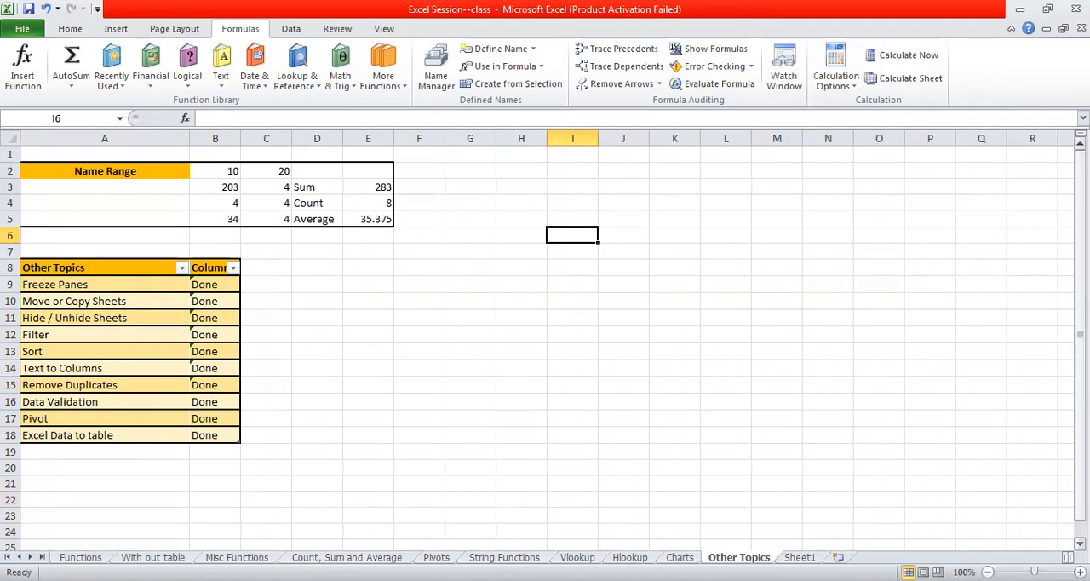
{"action": "left_click", "coordinate": [109, 315]}
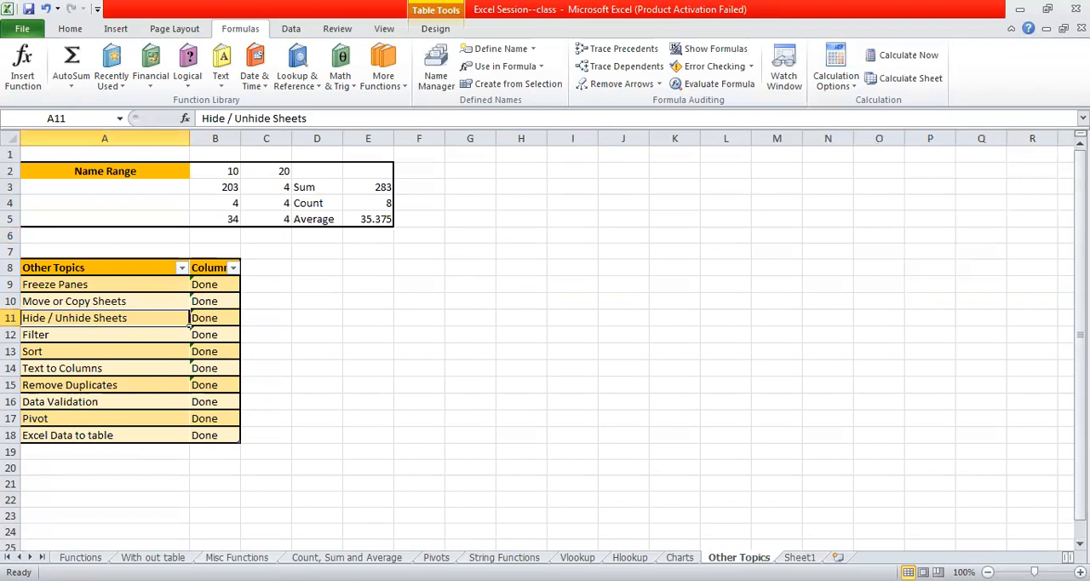
{"action": "left_click", "coordinate": [237, 557]}
{"action": "left_click", "coordinate": [346, 557]}
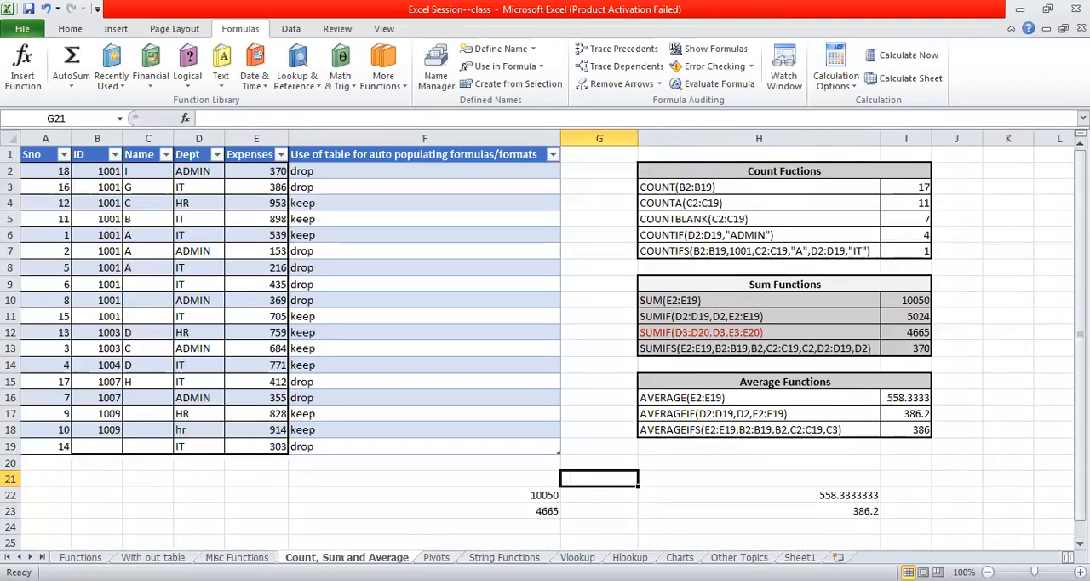
{"action": "left_click", "coordinate": [436, 557]}
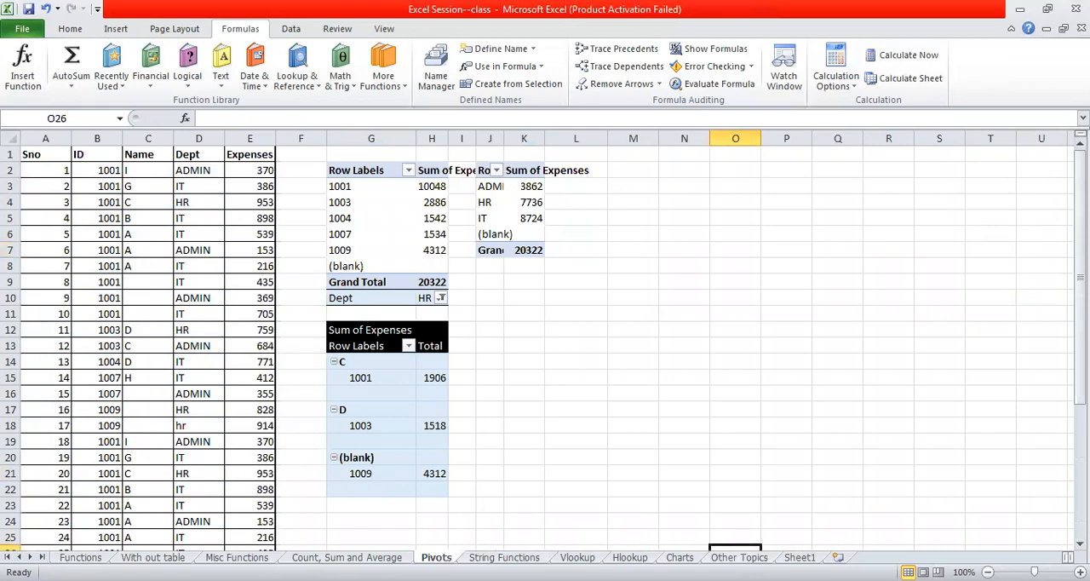
{"action": "left_click", "coordinate": [739, 557]}
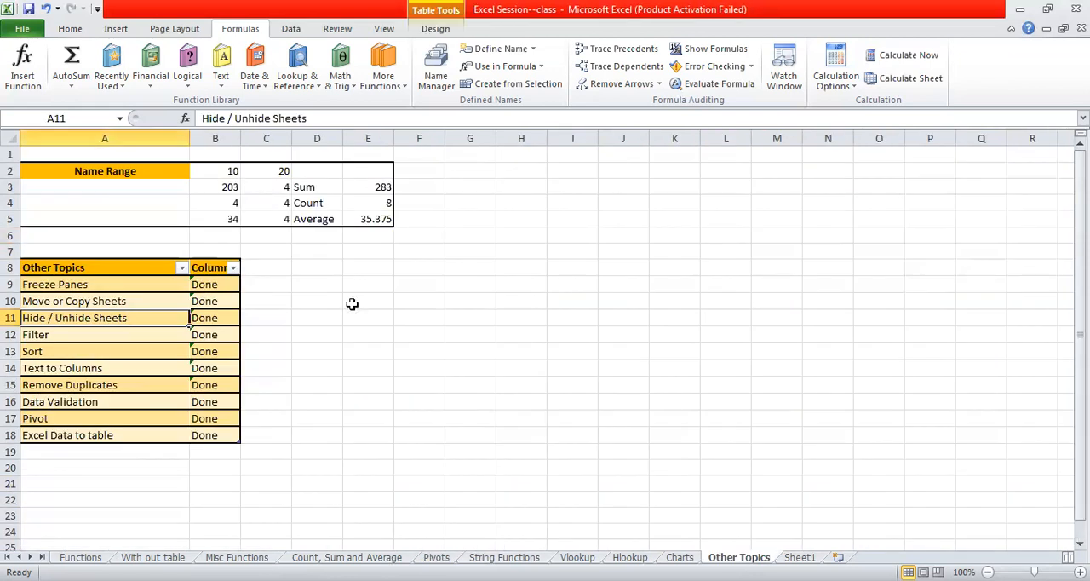
{"action": "left_click", "coordinate": [132, 388]}
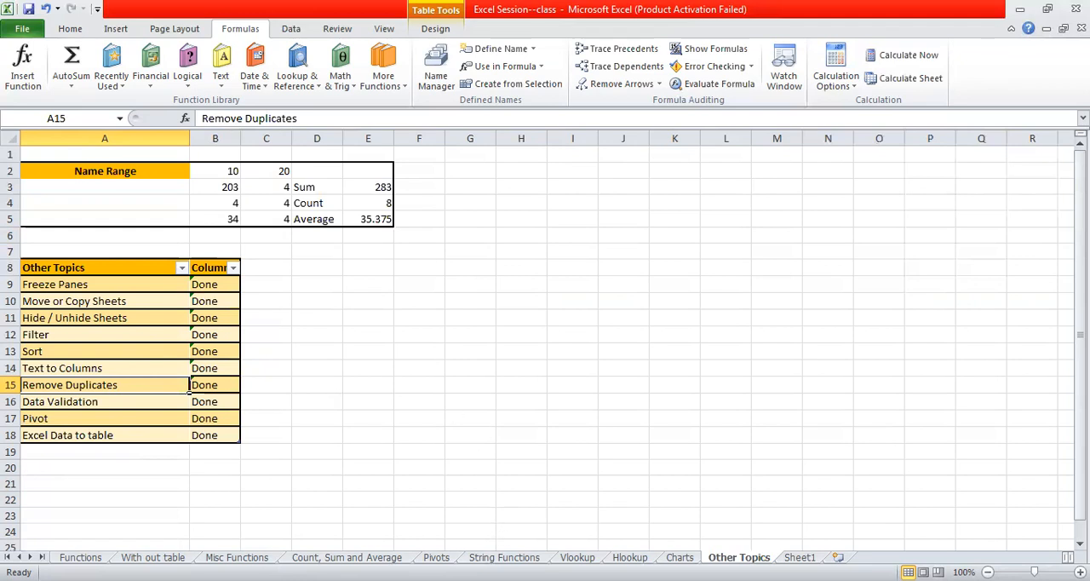
- Look through the String Functions, Pivots, Count, Sum and Average and Vlookup sheets, ending on the String Functions sheet
{"action": "left_click", "coordinate": [504, 557]}
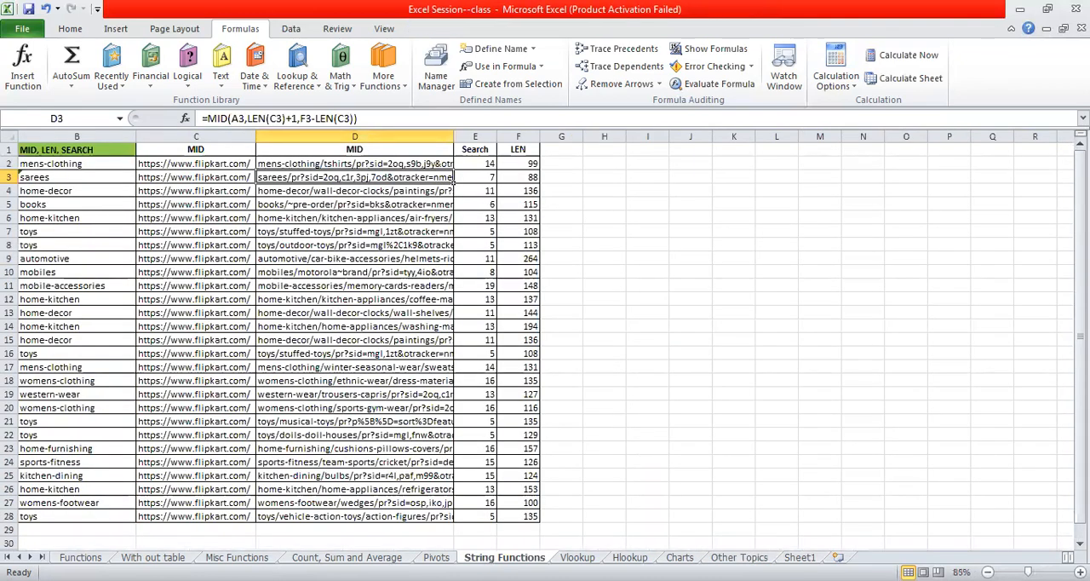
{"action": "key", "text": "ctrl+Page_Up"}
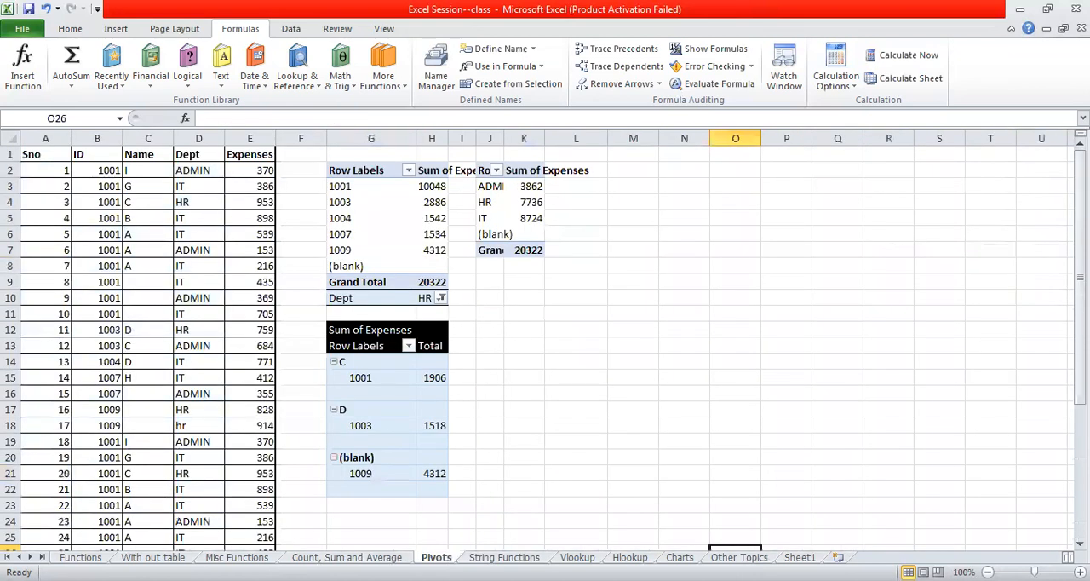
{"action": "key", "text": "ctrl+Page_Up"}
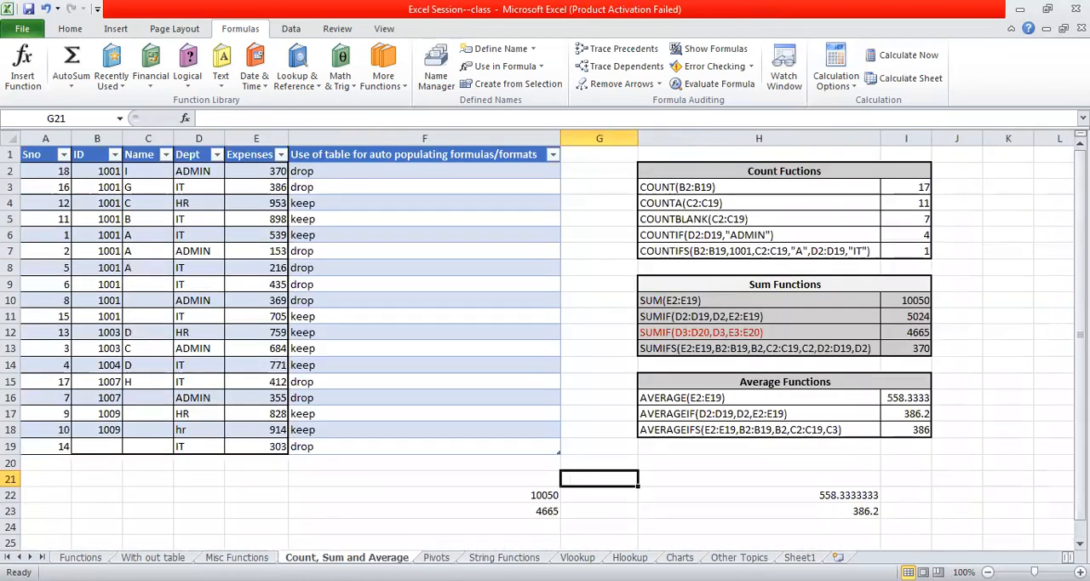
{"action": "key", "text": "ctrl+Page_Down"}
{"action": "key", "text": "ctrl+Page_Down"}
{"action": "key", "text": "ctrl+Page_Down"}
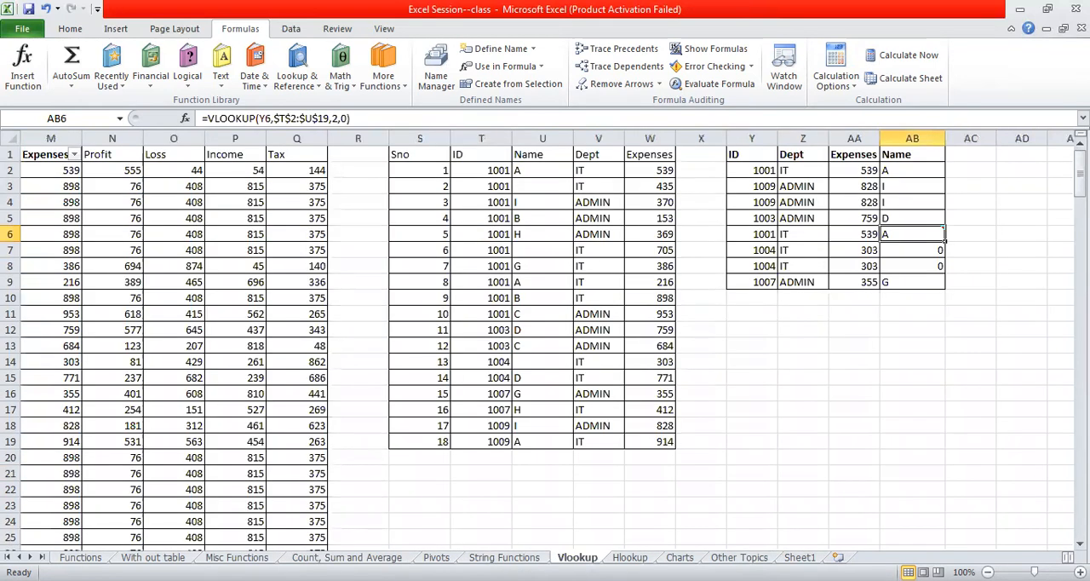
{"action": "key", "text": "ctrl+Page_Up"}
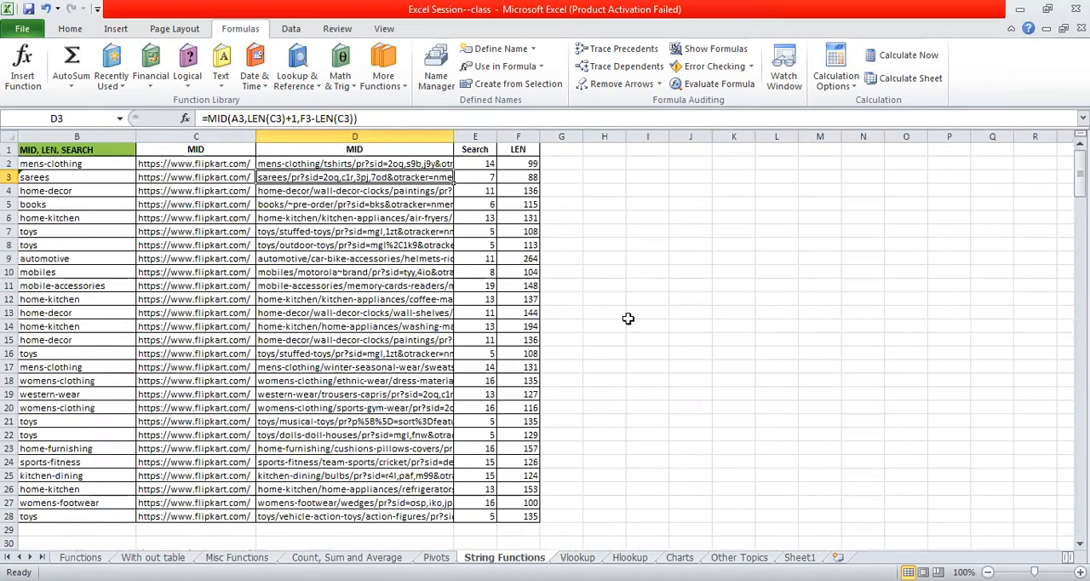